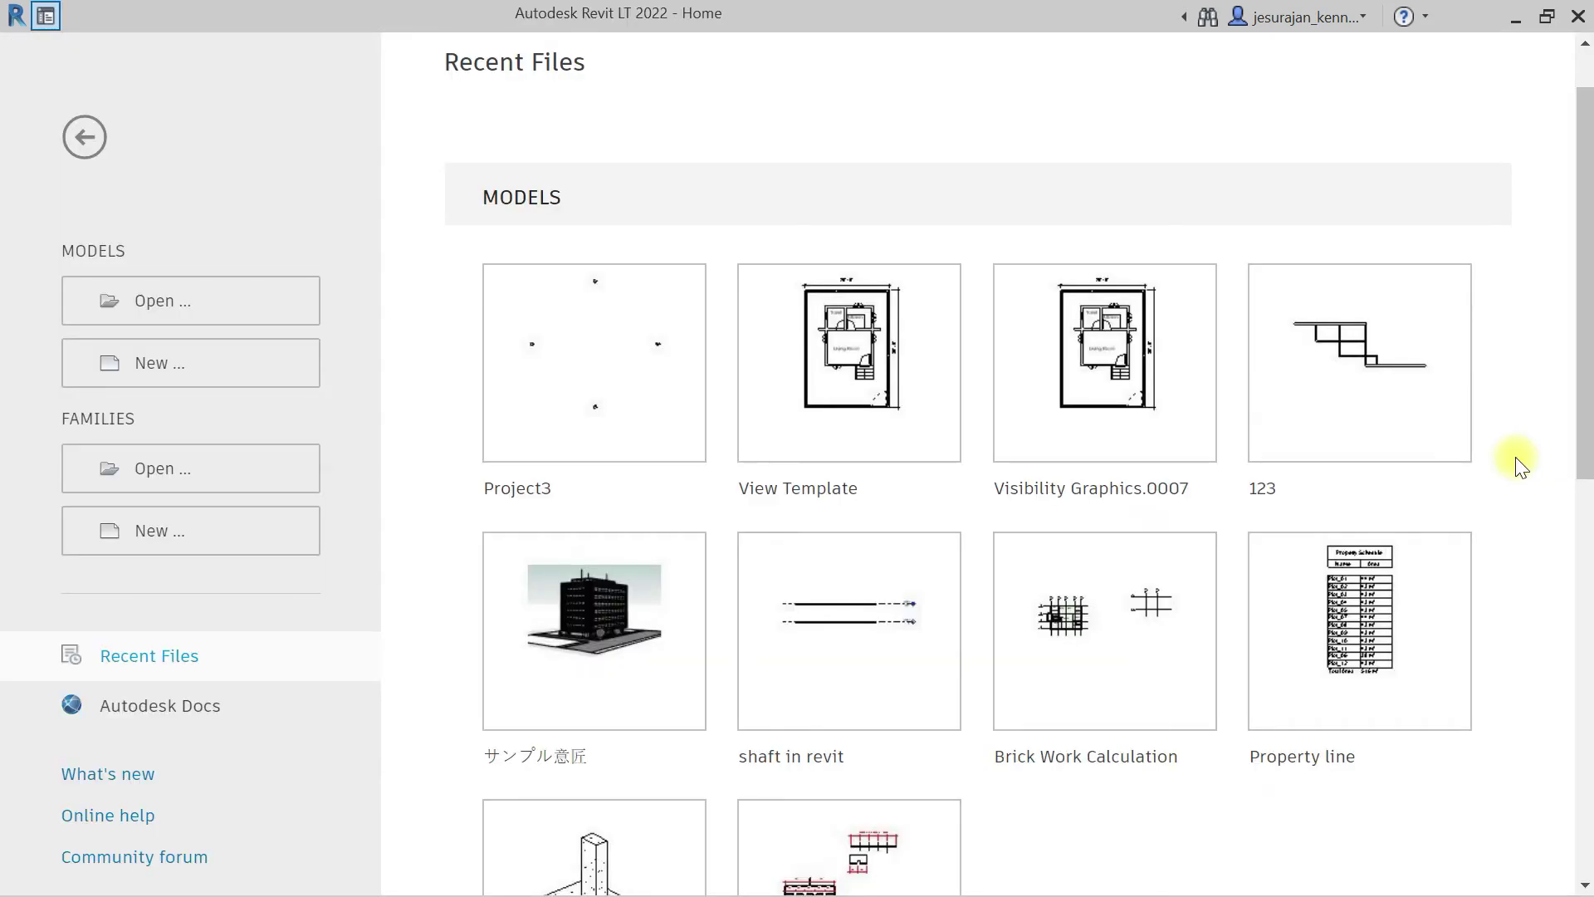
Step: Create a new project from the DefaultMetric template
key("F9")
key("F9")
left_click(194, 365)
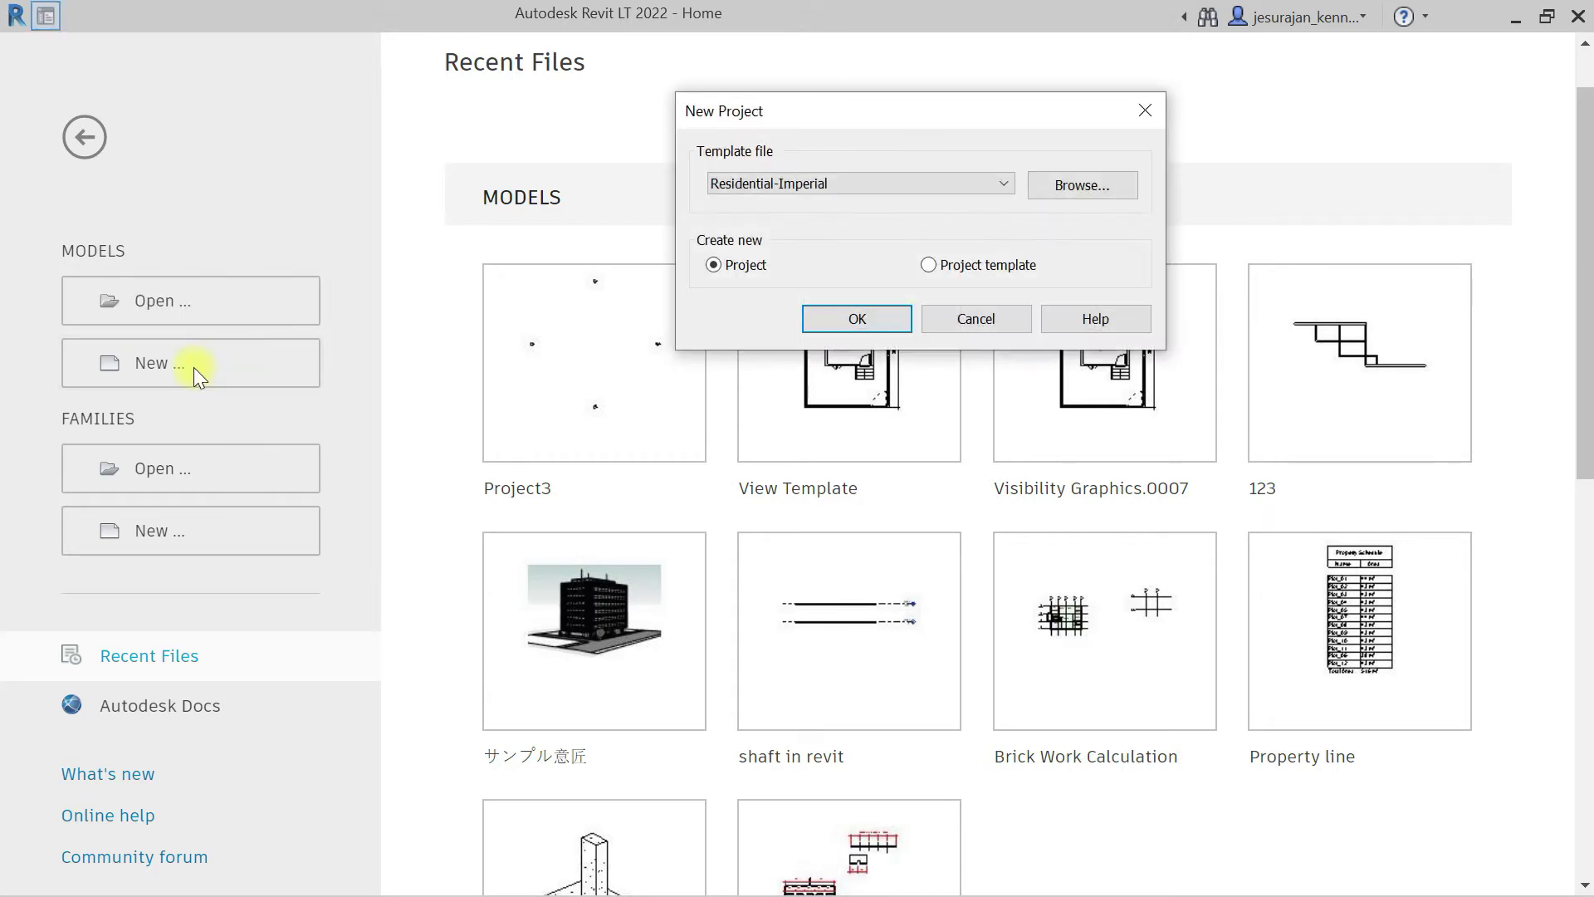
left_click(856, 186)
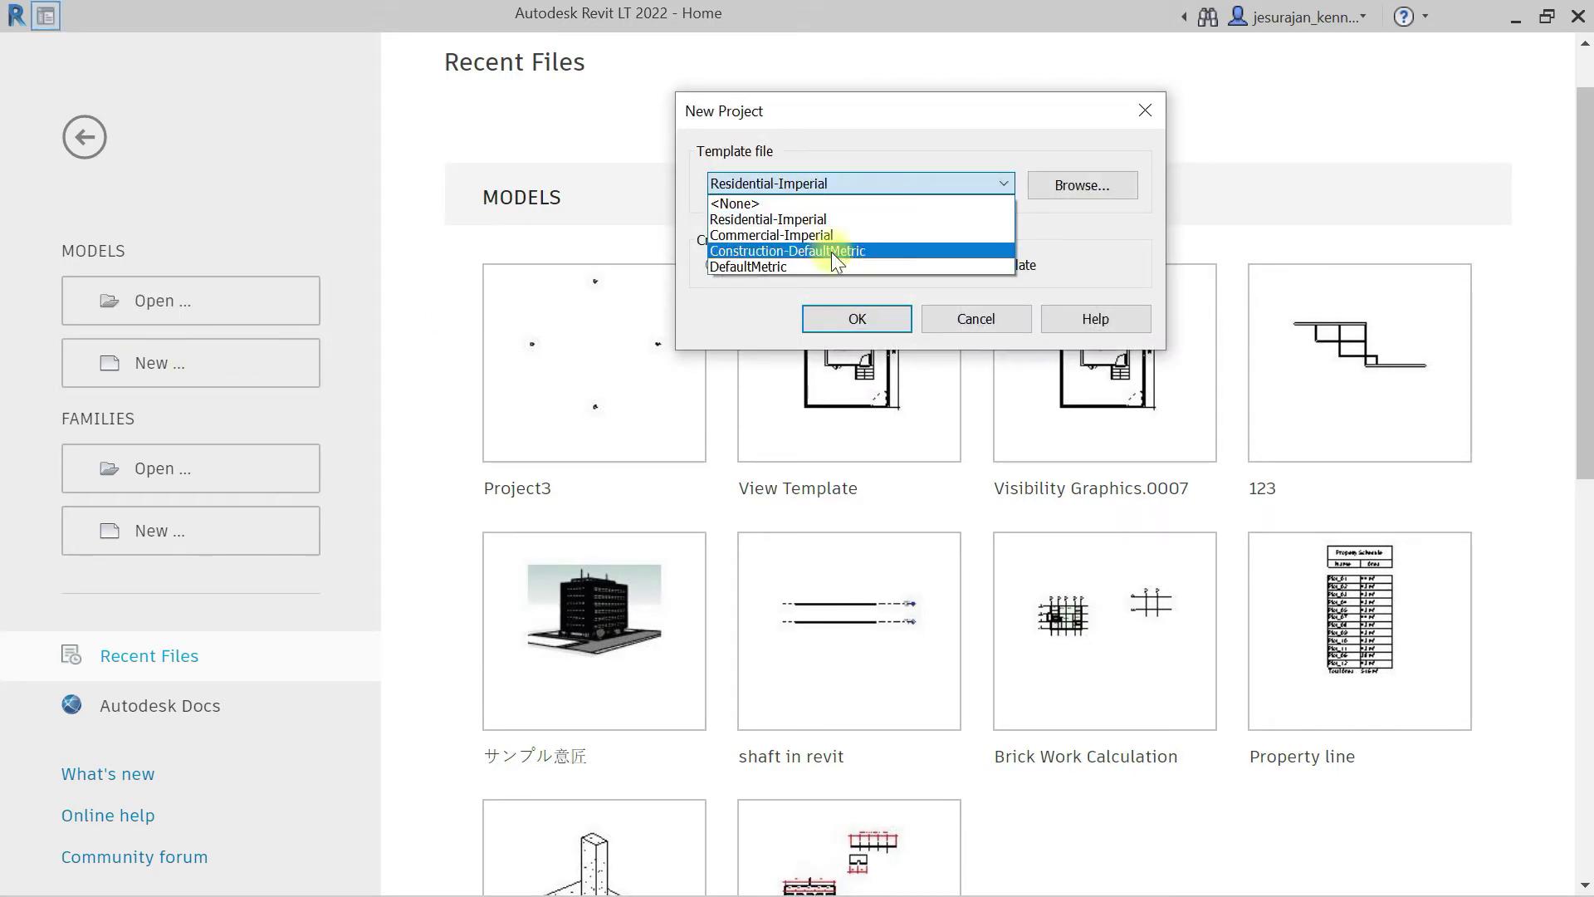
left_click(830, 266)
left_click(864, 317)
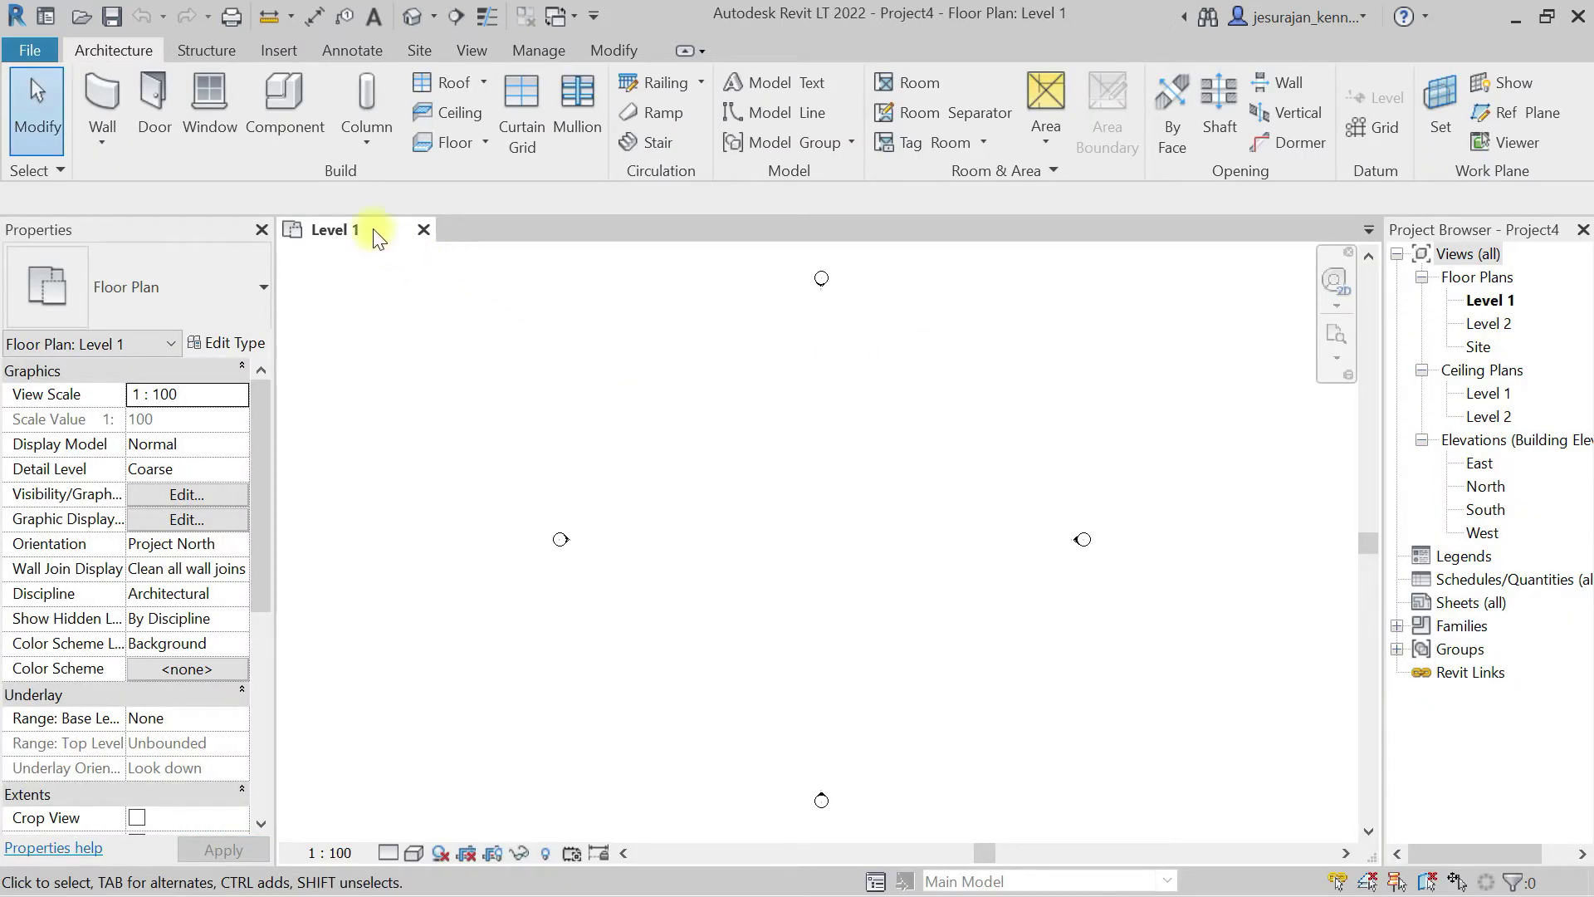
Step: Open the North elevation and examine the Level 1 and Level 2 lines
double_click(1486, 488)
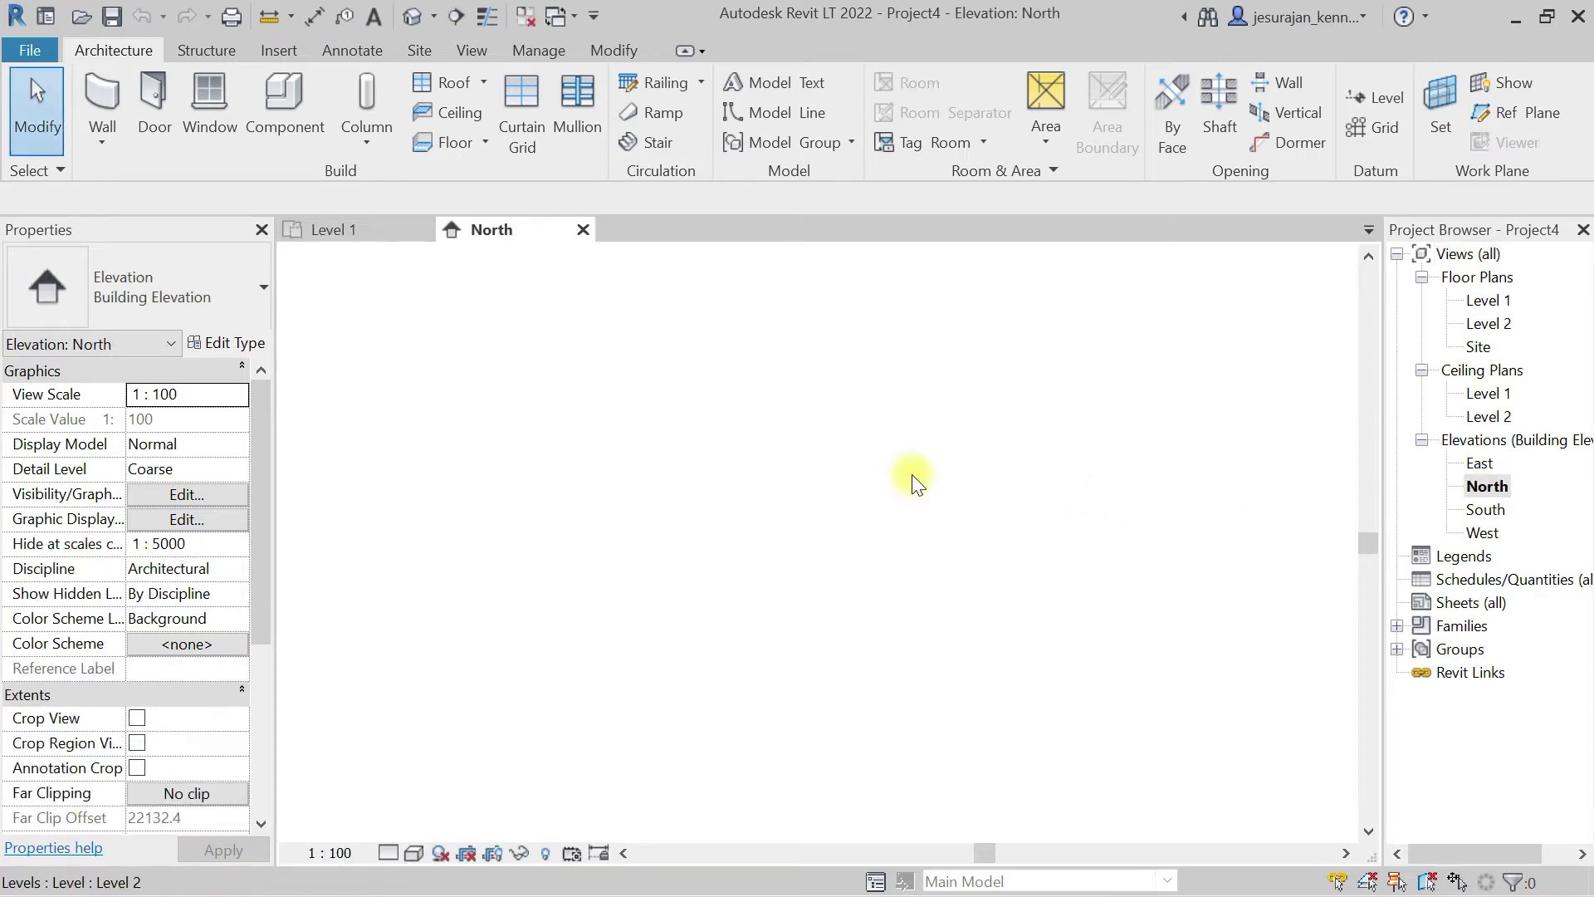
scroll(786, 480, "down", 2)
left_click_drag(1105, 357, 723, 660)
left_click(735, 636)
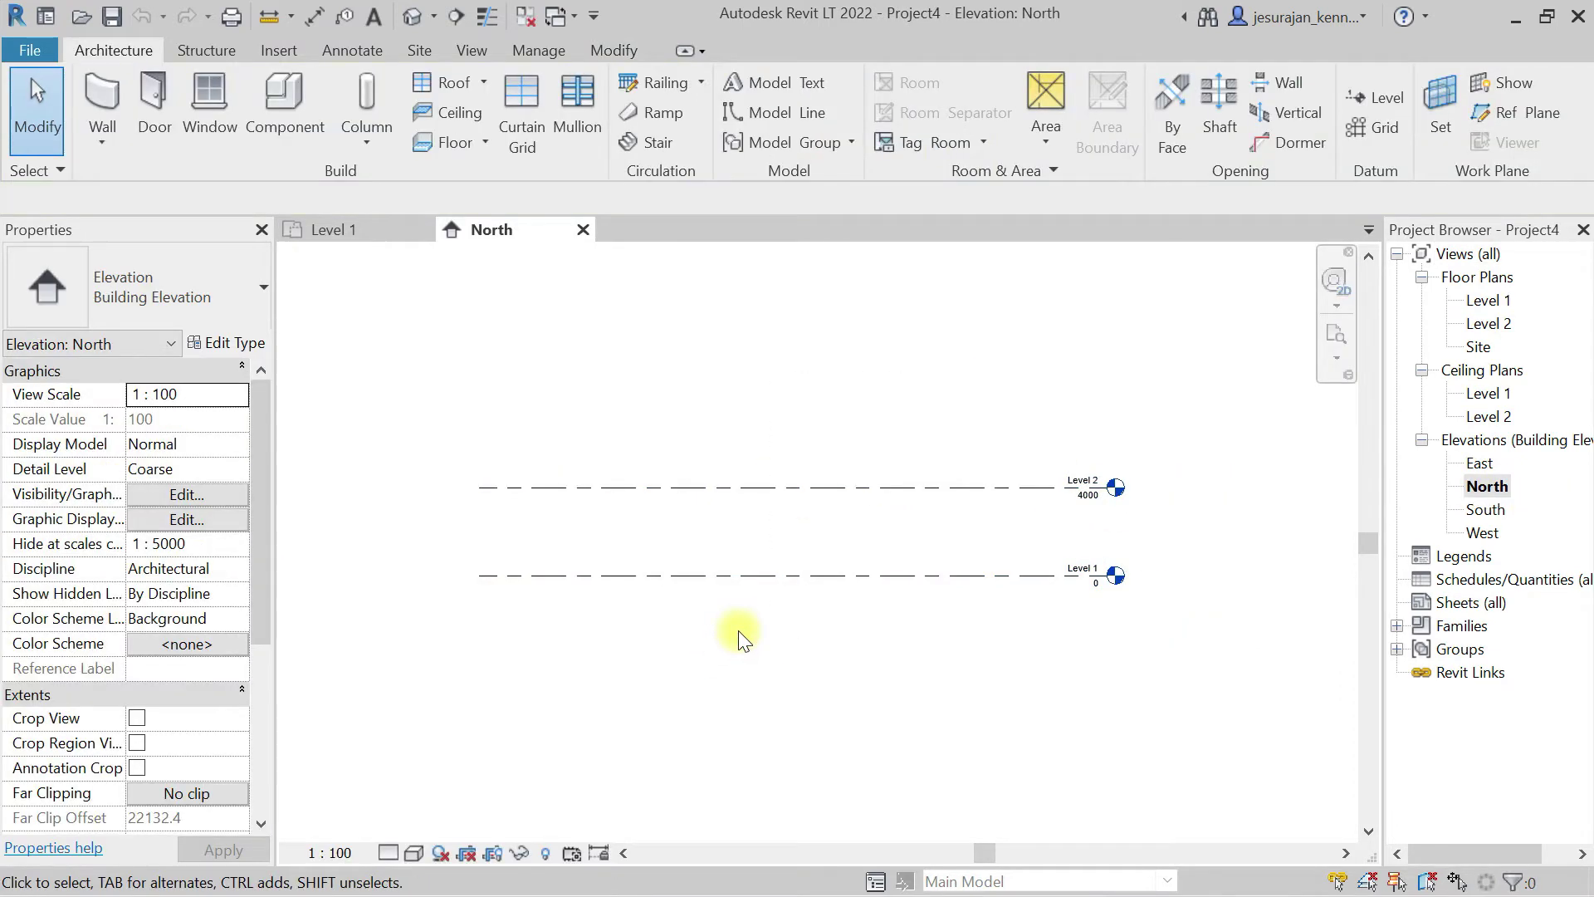
Step: Open the Level 2 floor plan and close the Level 1 and North views
double_click(1489, 323)
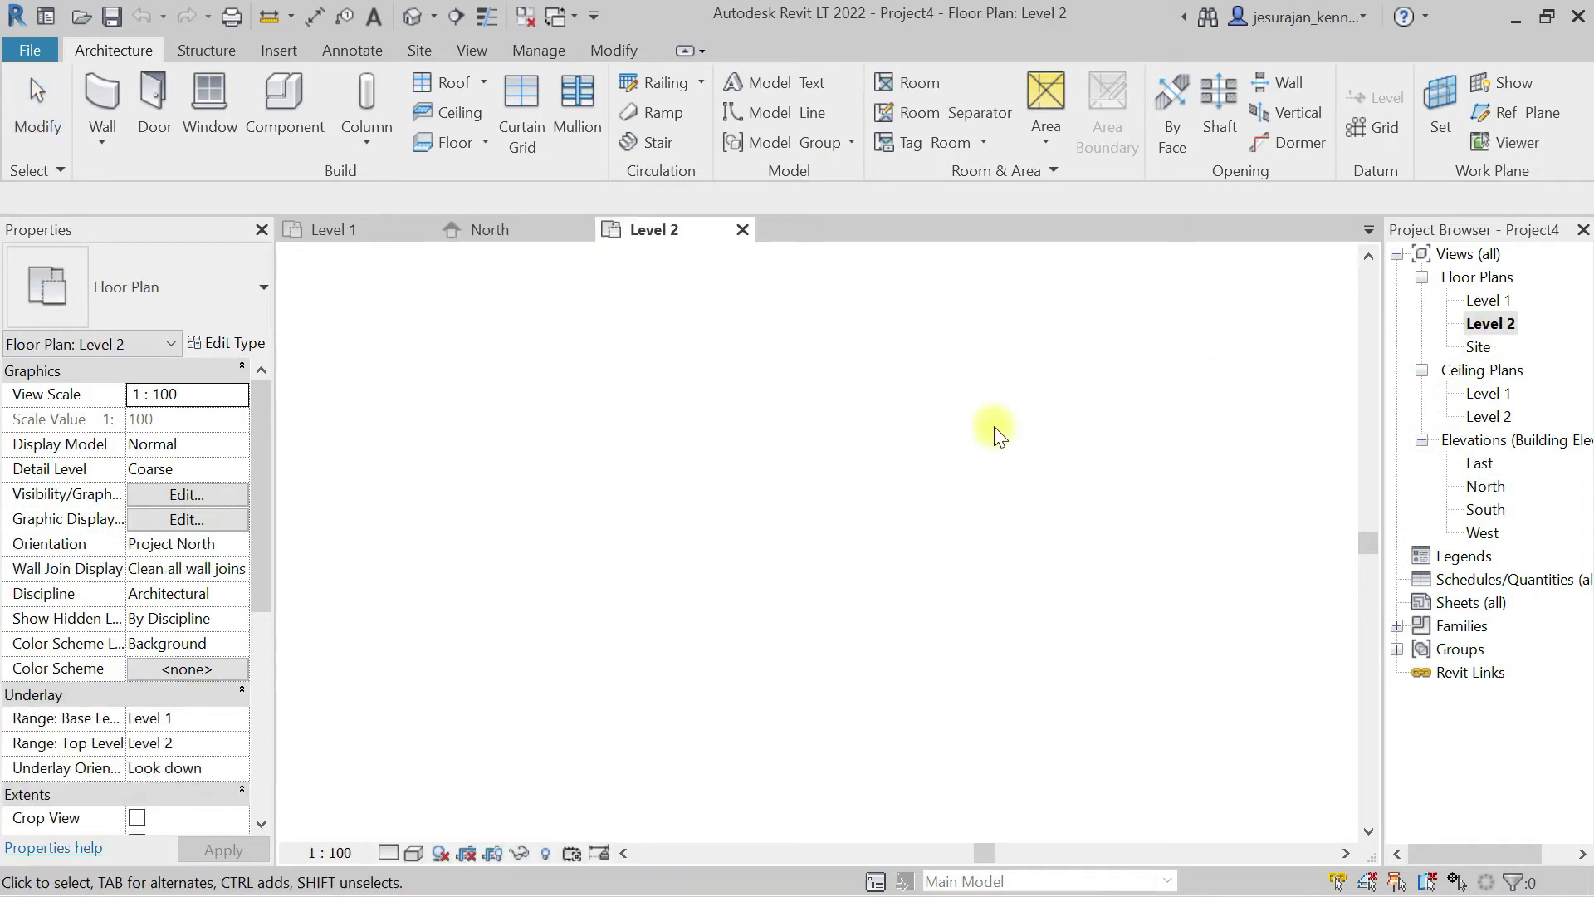
left_click(419, 230)
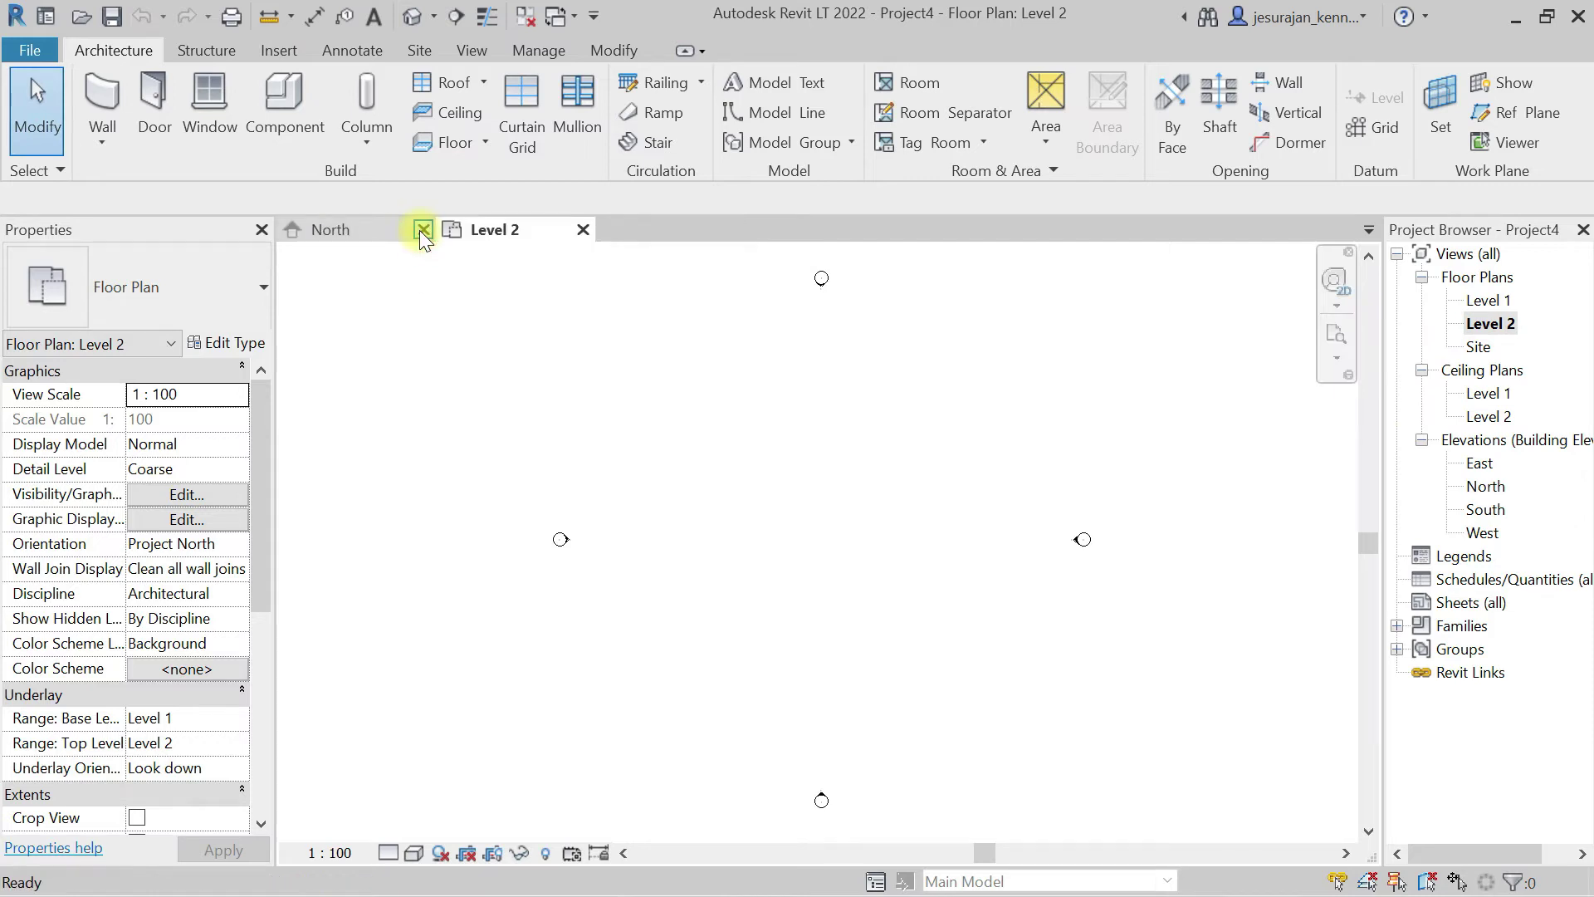
key("Escape")
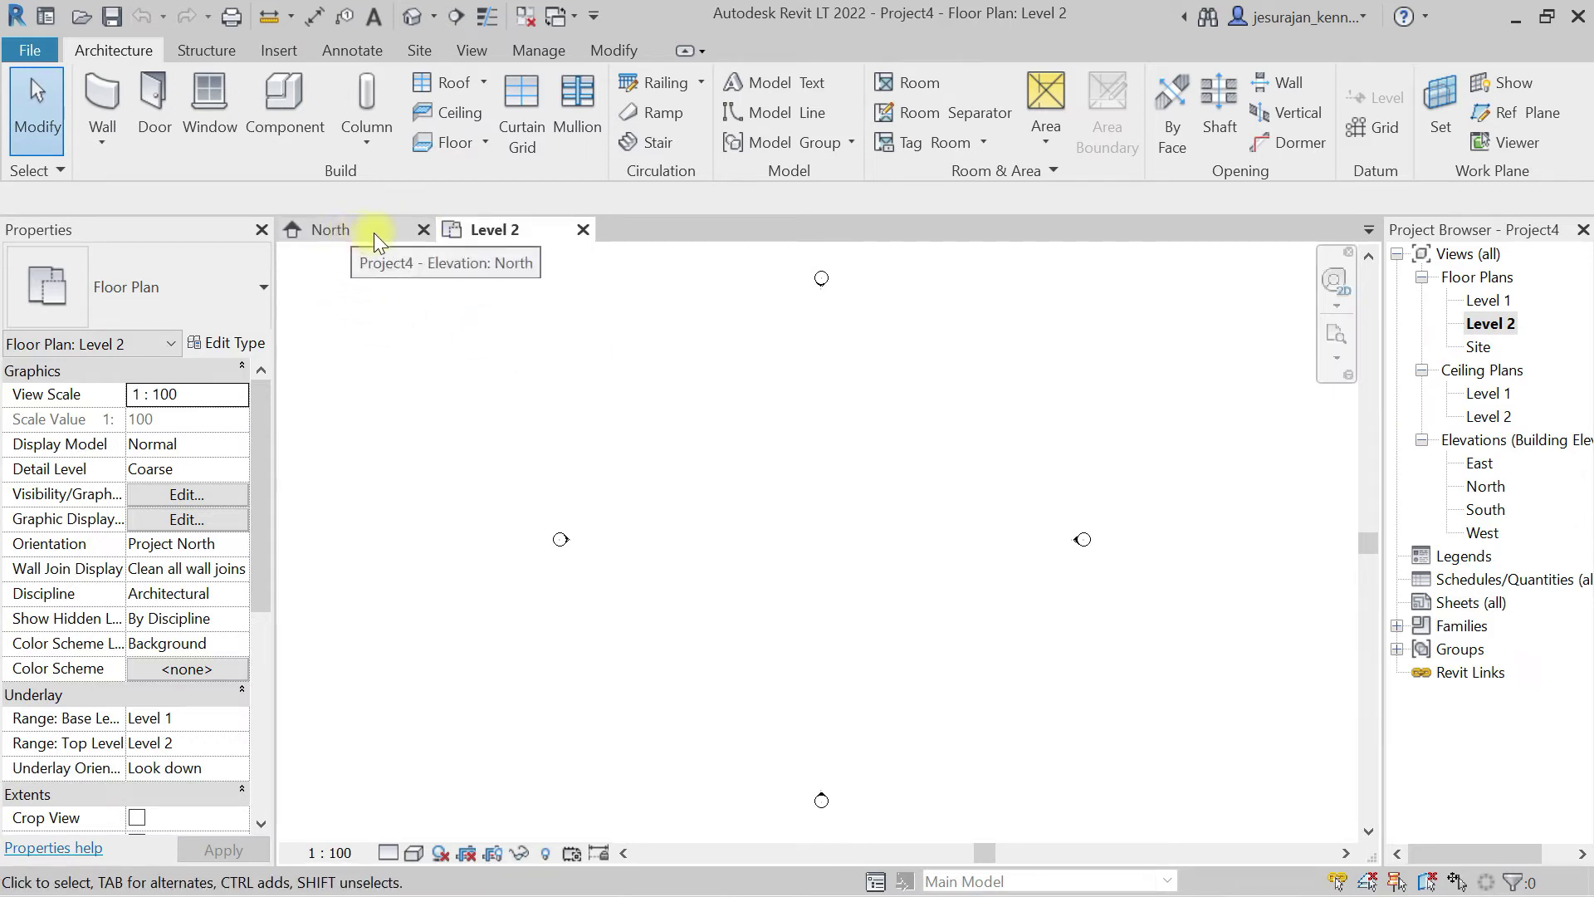
left_click(422, 230)
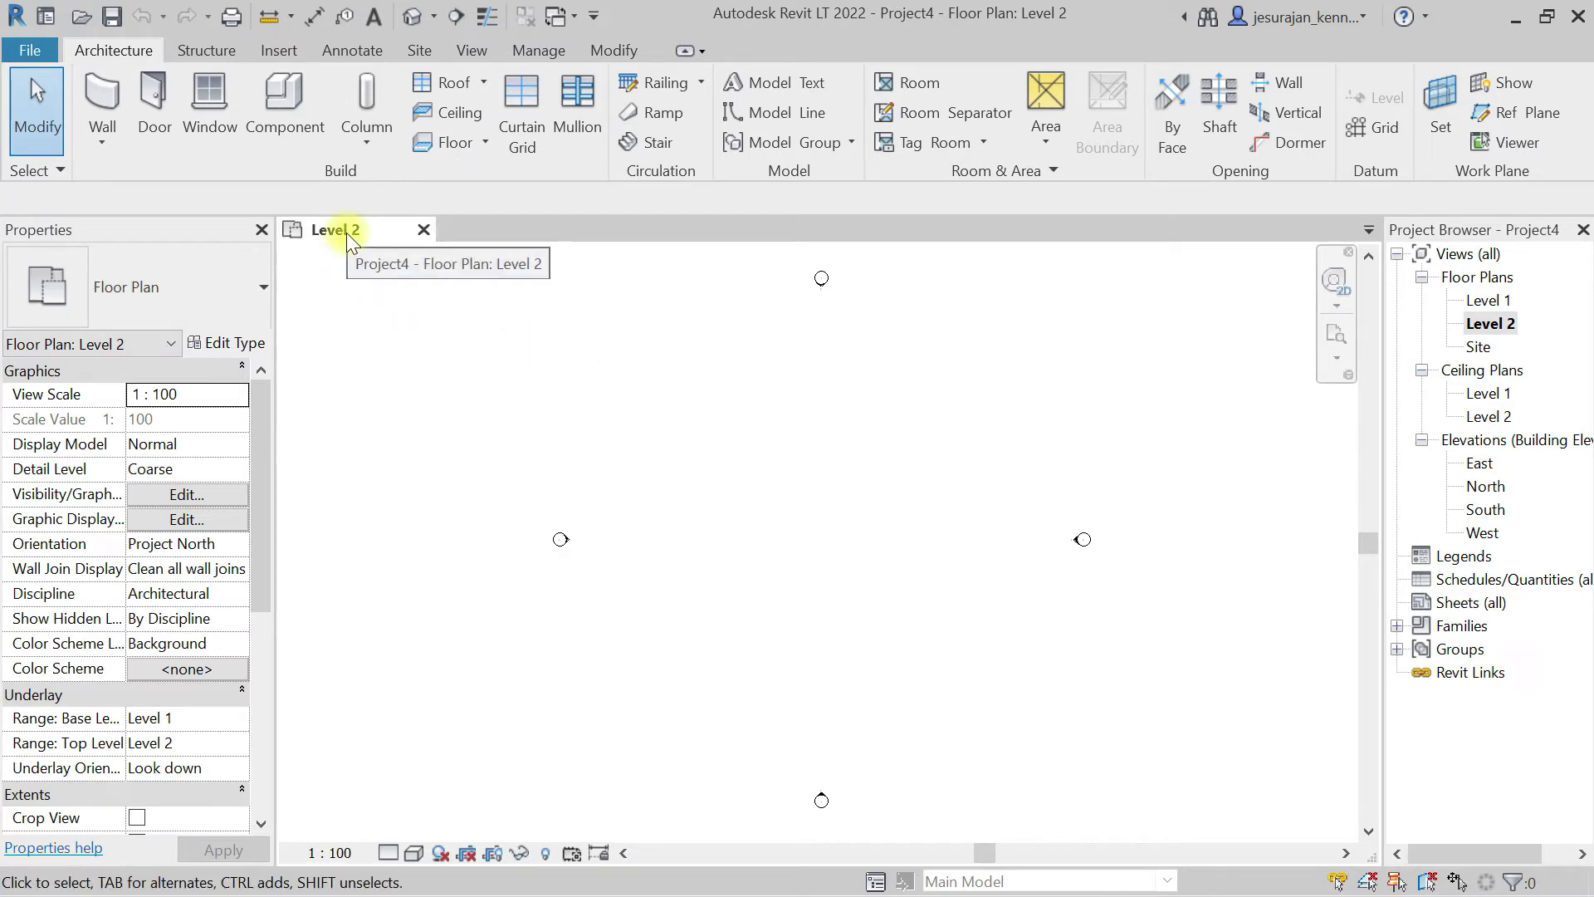
Step: Open the default 3D view and tile it beside the Level 2 floor plan
left_click(412, 16)
key("Escape")
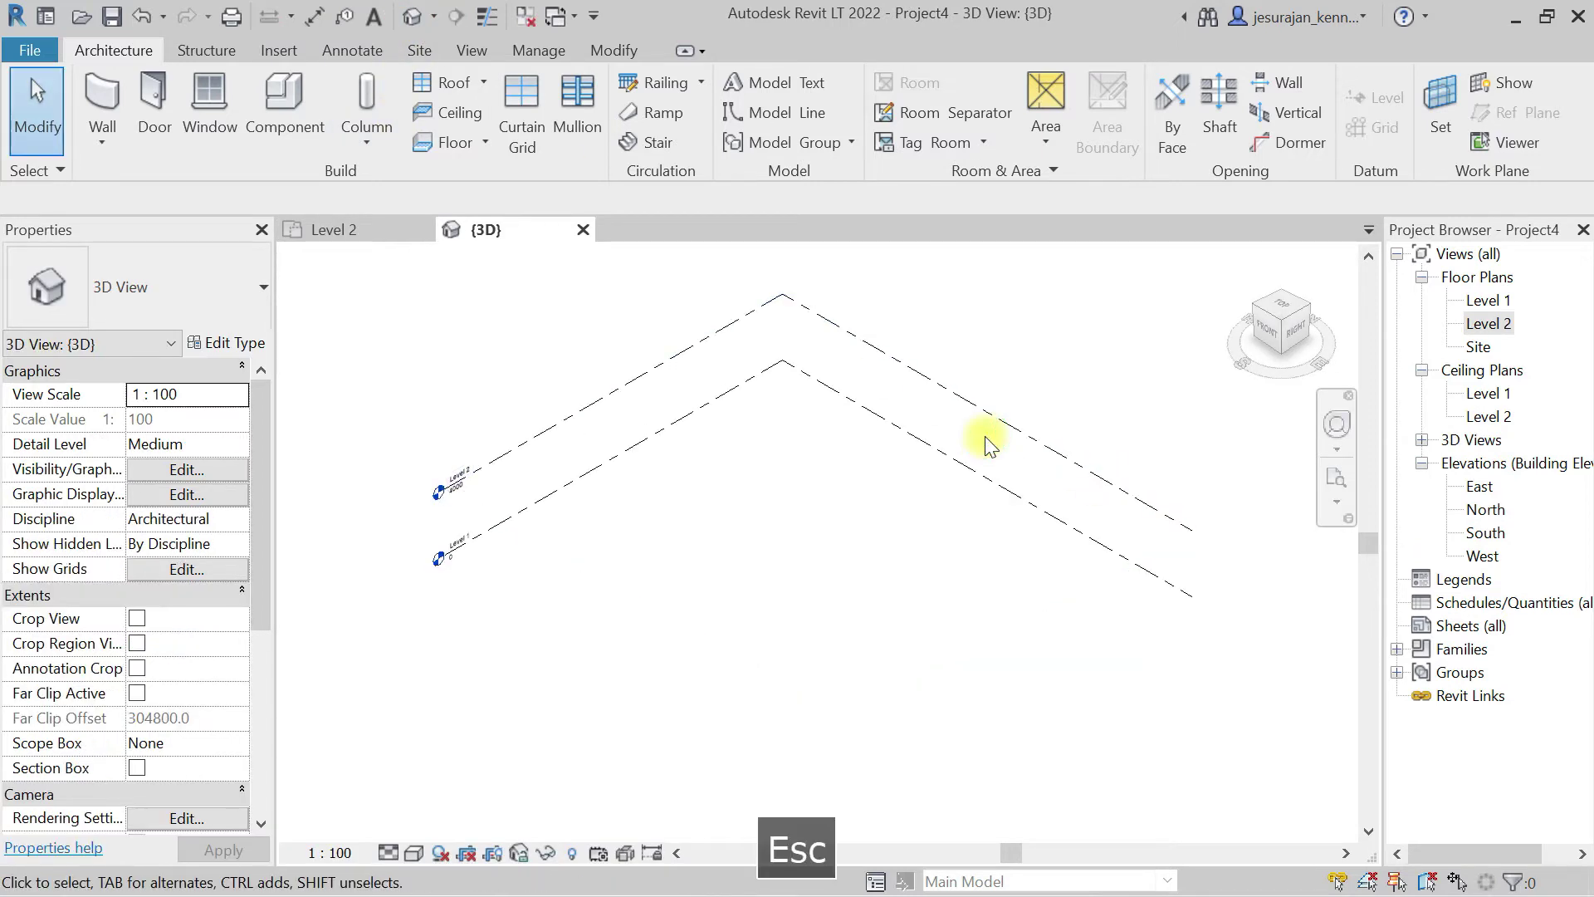
key("w")
key("t")
Step: Make the Level 2 plan the active view, tile the views again so it comes first, and fit both views to their contents
left_click(984, 436)
key("Escape")
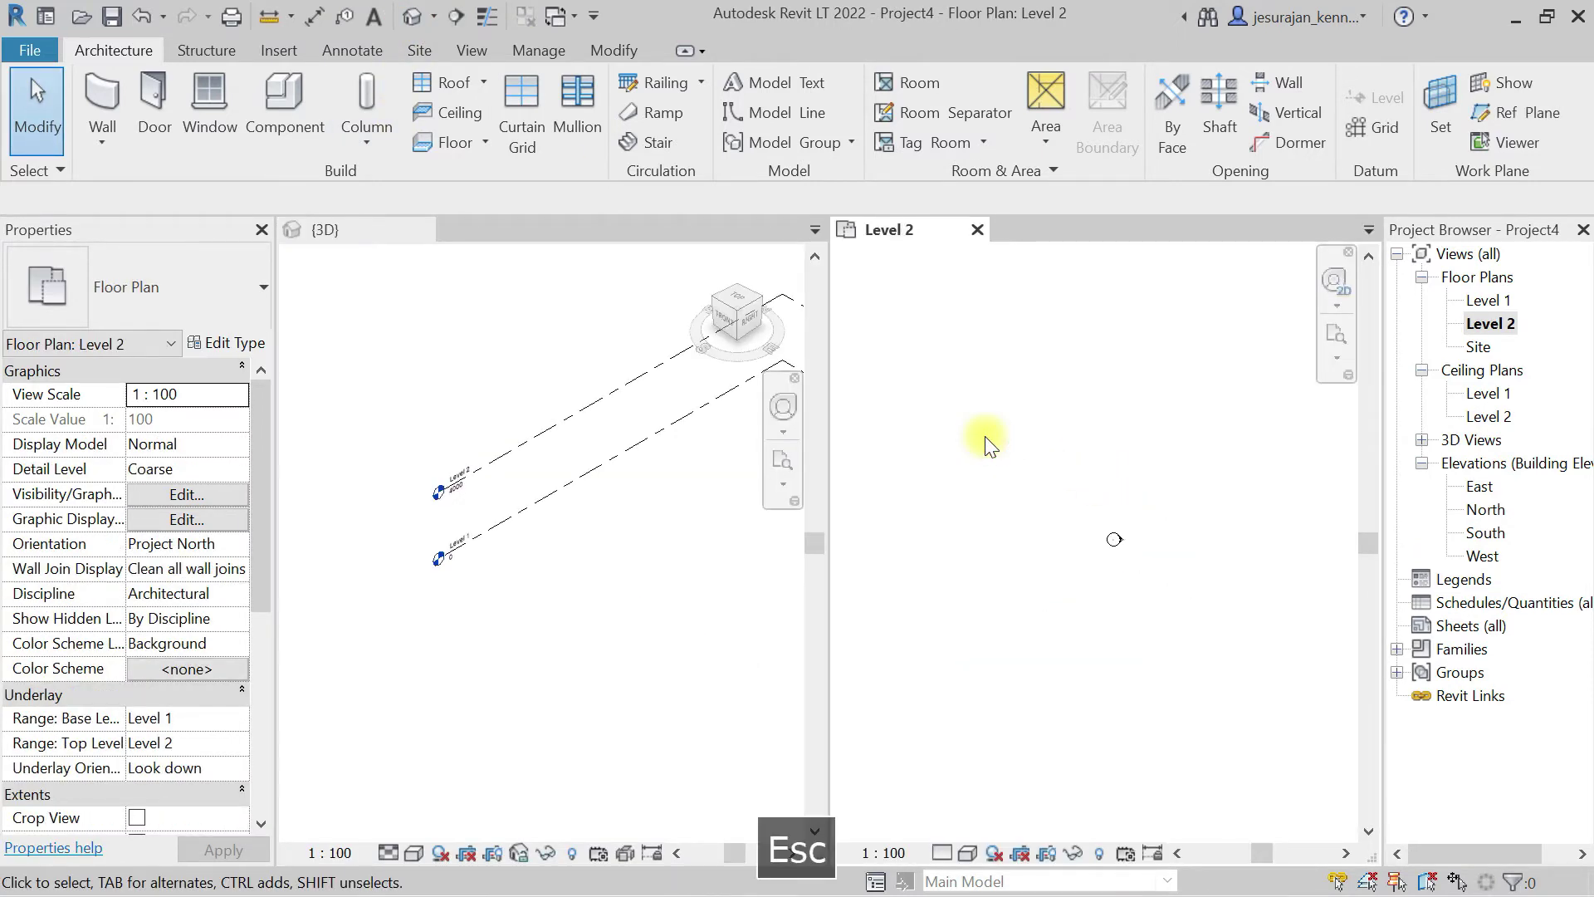
key("w")
key("t")
key("z")
key("a")
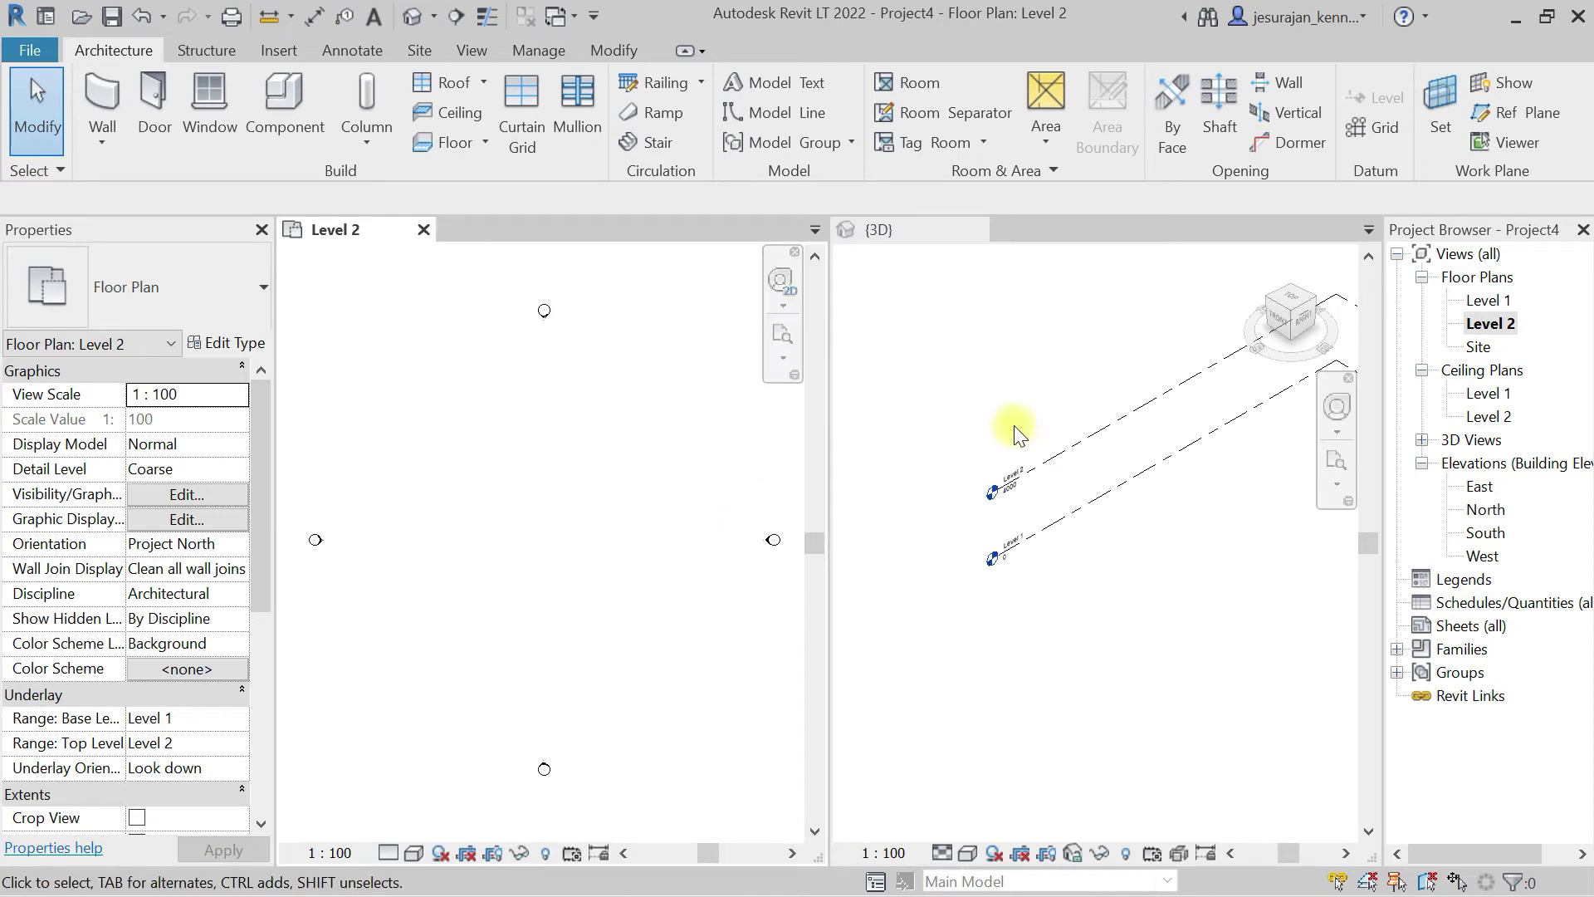
left_click(1014, 425)
left_click(1082, 509)
scroll(1082, 509, "up", 2)
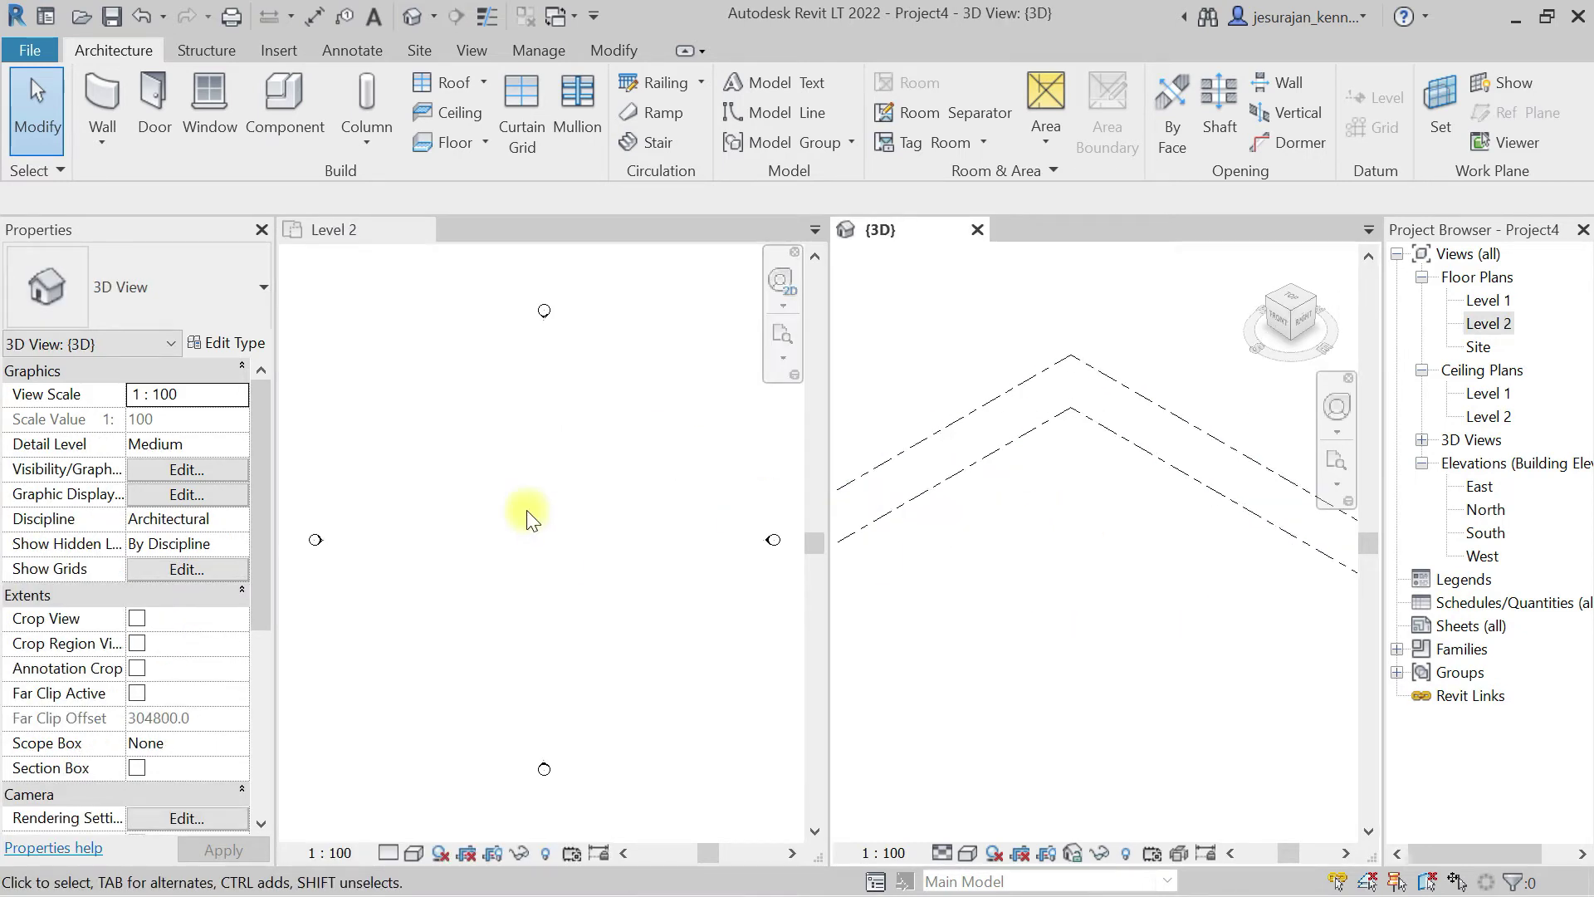
Step: Hide the elevation markers in the Level 2 floor plan
left_click(465, 274)
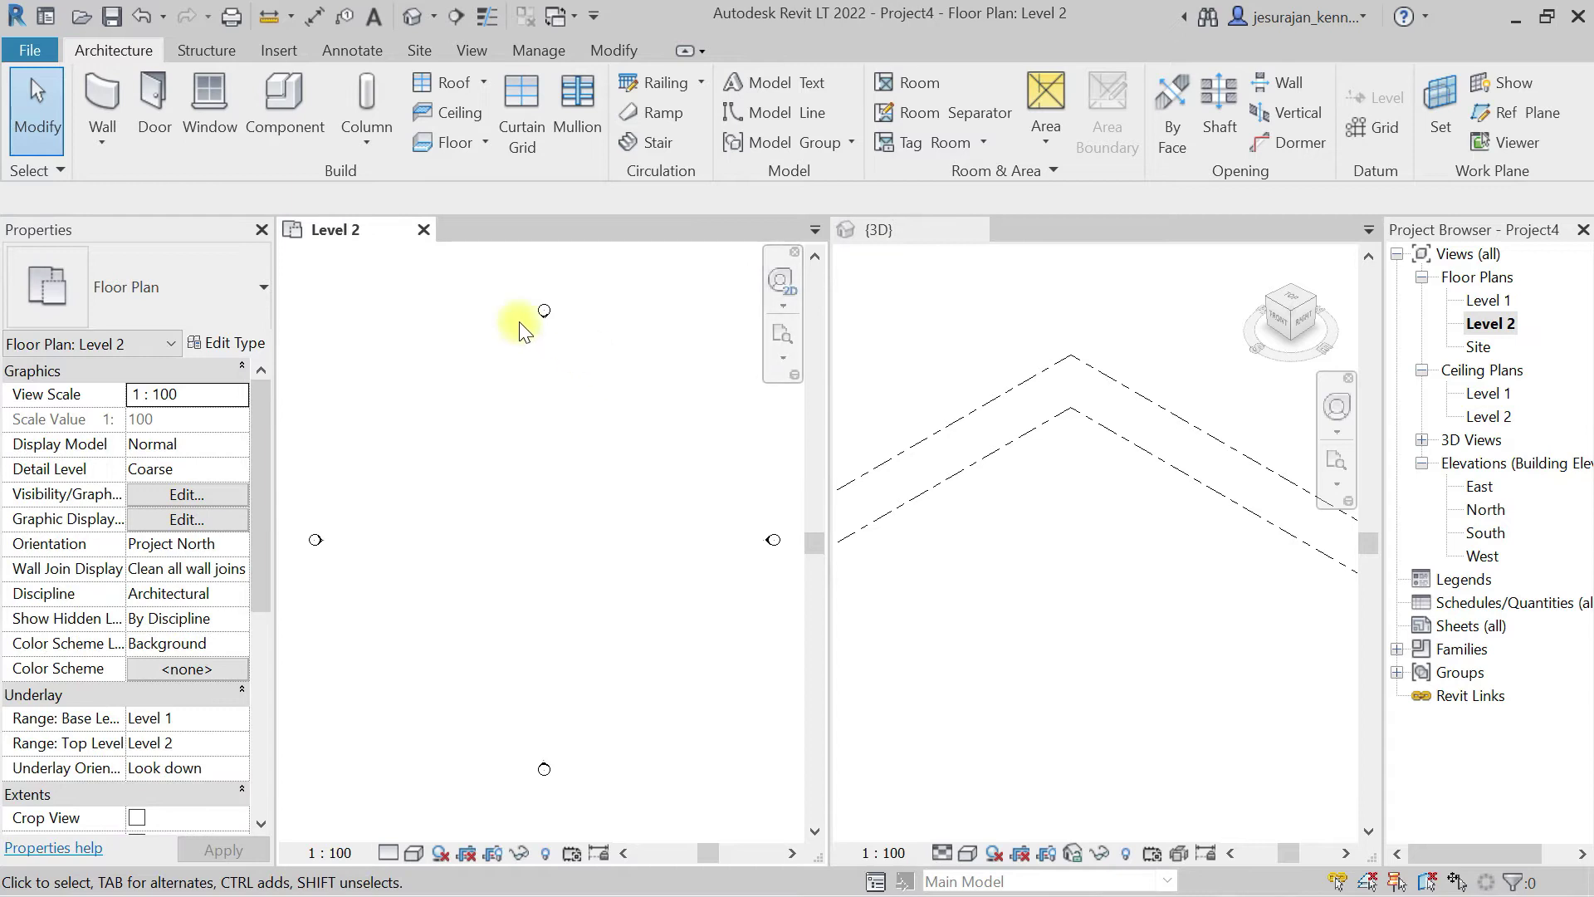
left_click(541, 314)
right_click(540, 314)
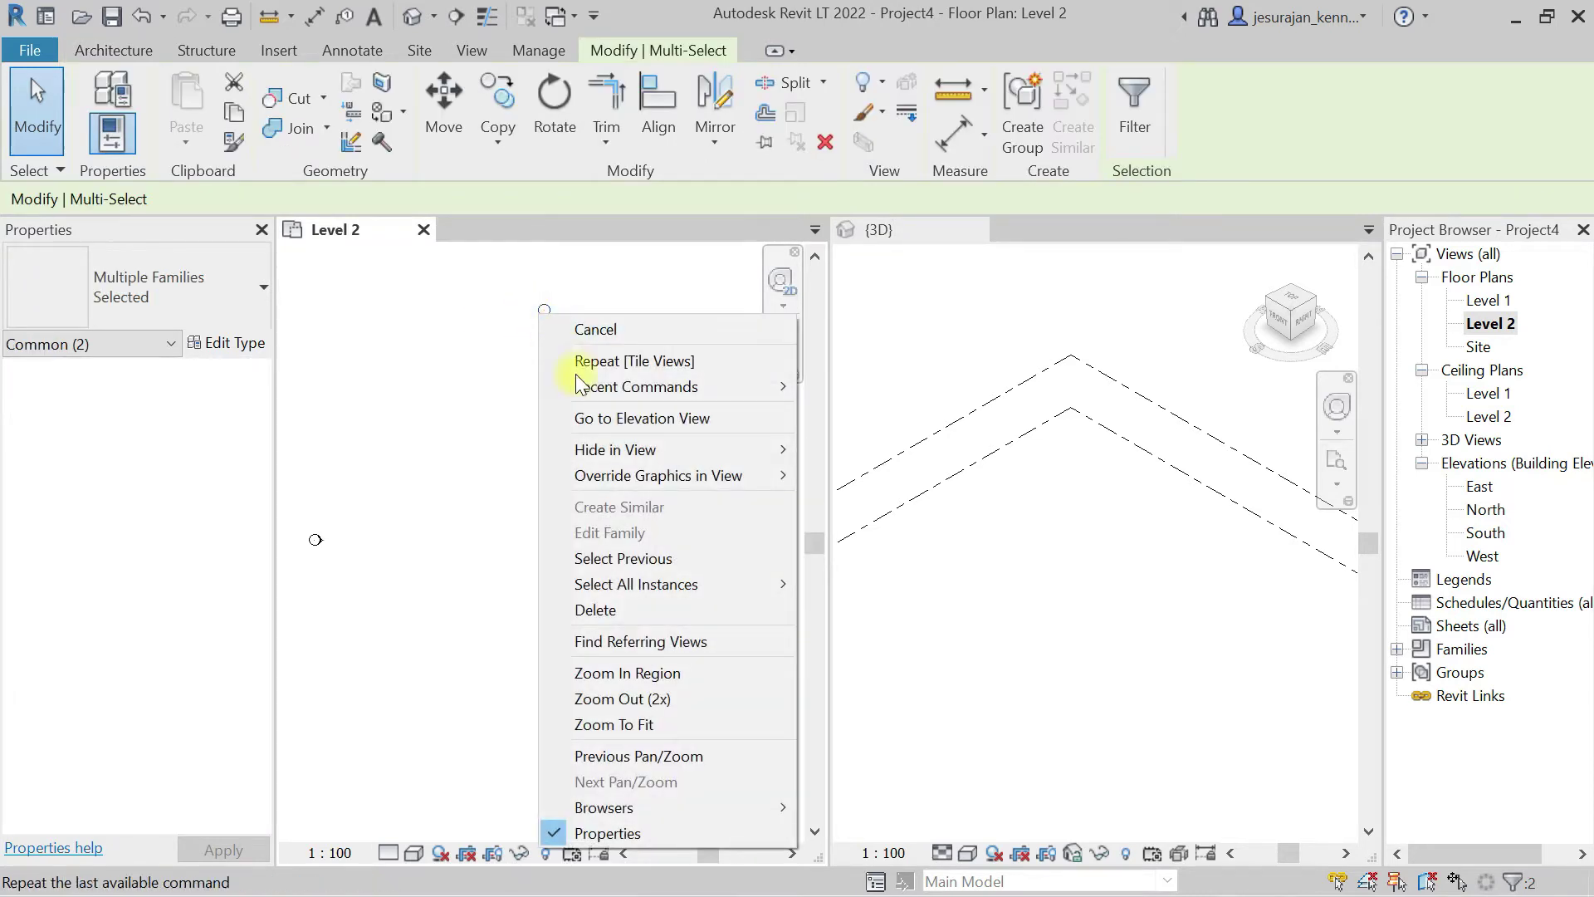
mouse_move(666, 451)
left_click(837, 449)
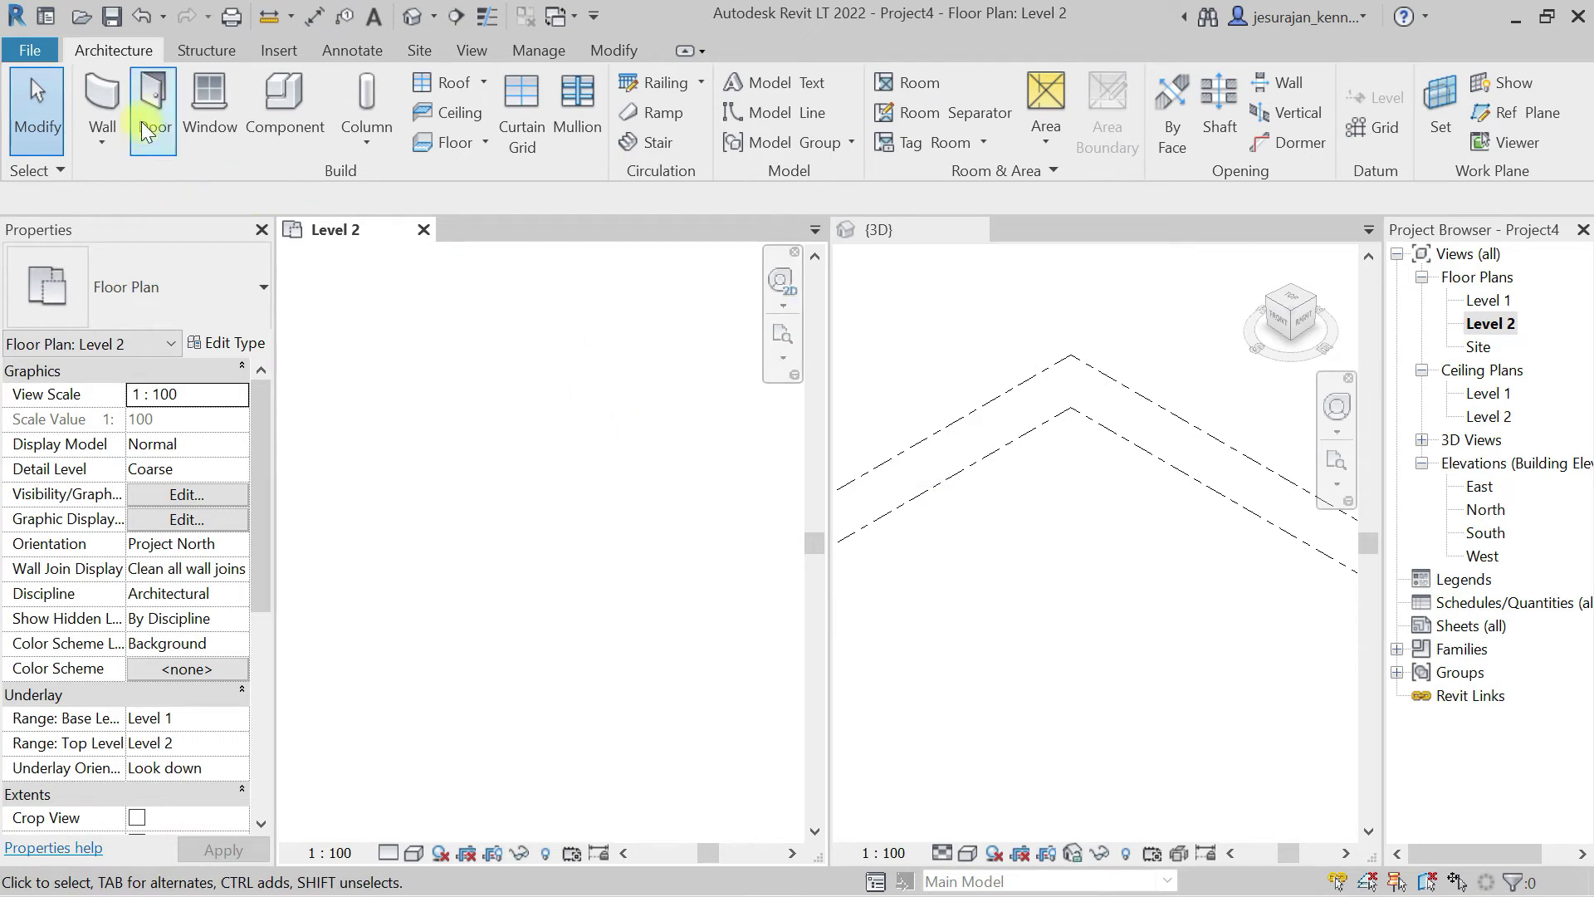
Step: Draw a straight horizontal Generic - 200mm wall 5200 mm long in the Level 2 floor plan
left_click(102, 98)
left_click(497, 532)
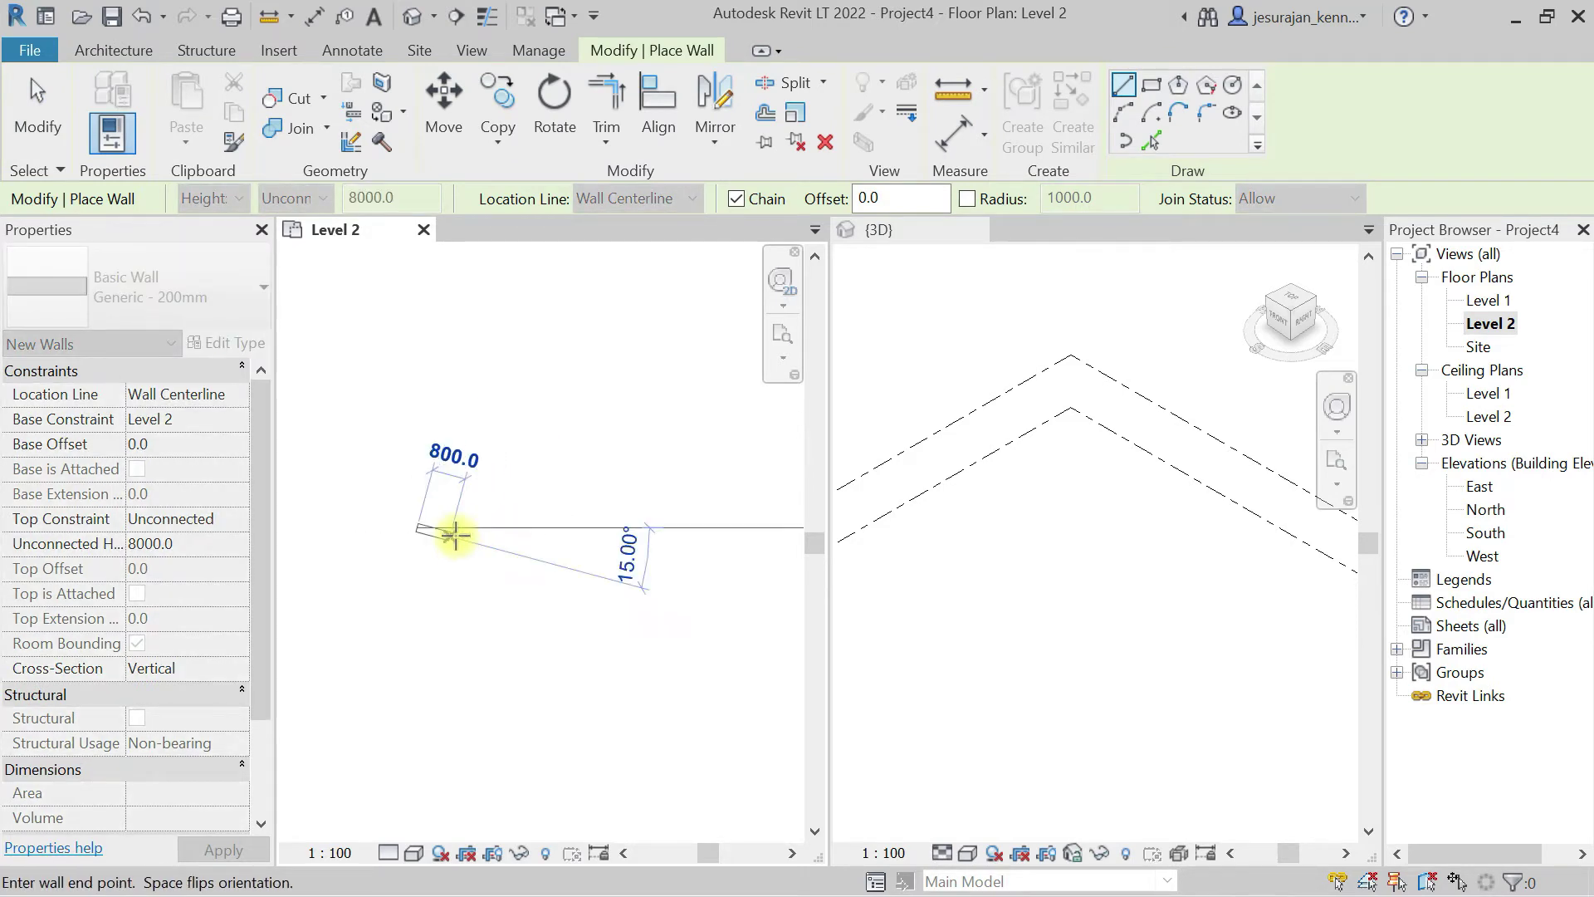
left_click(638, 528)
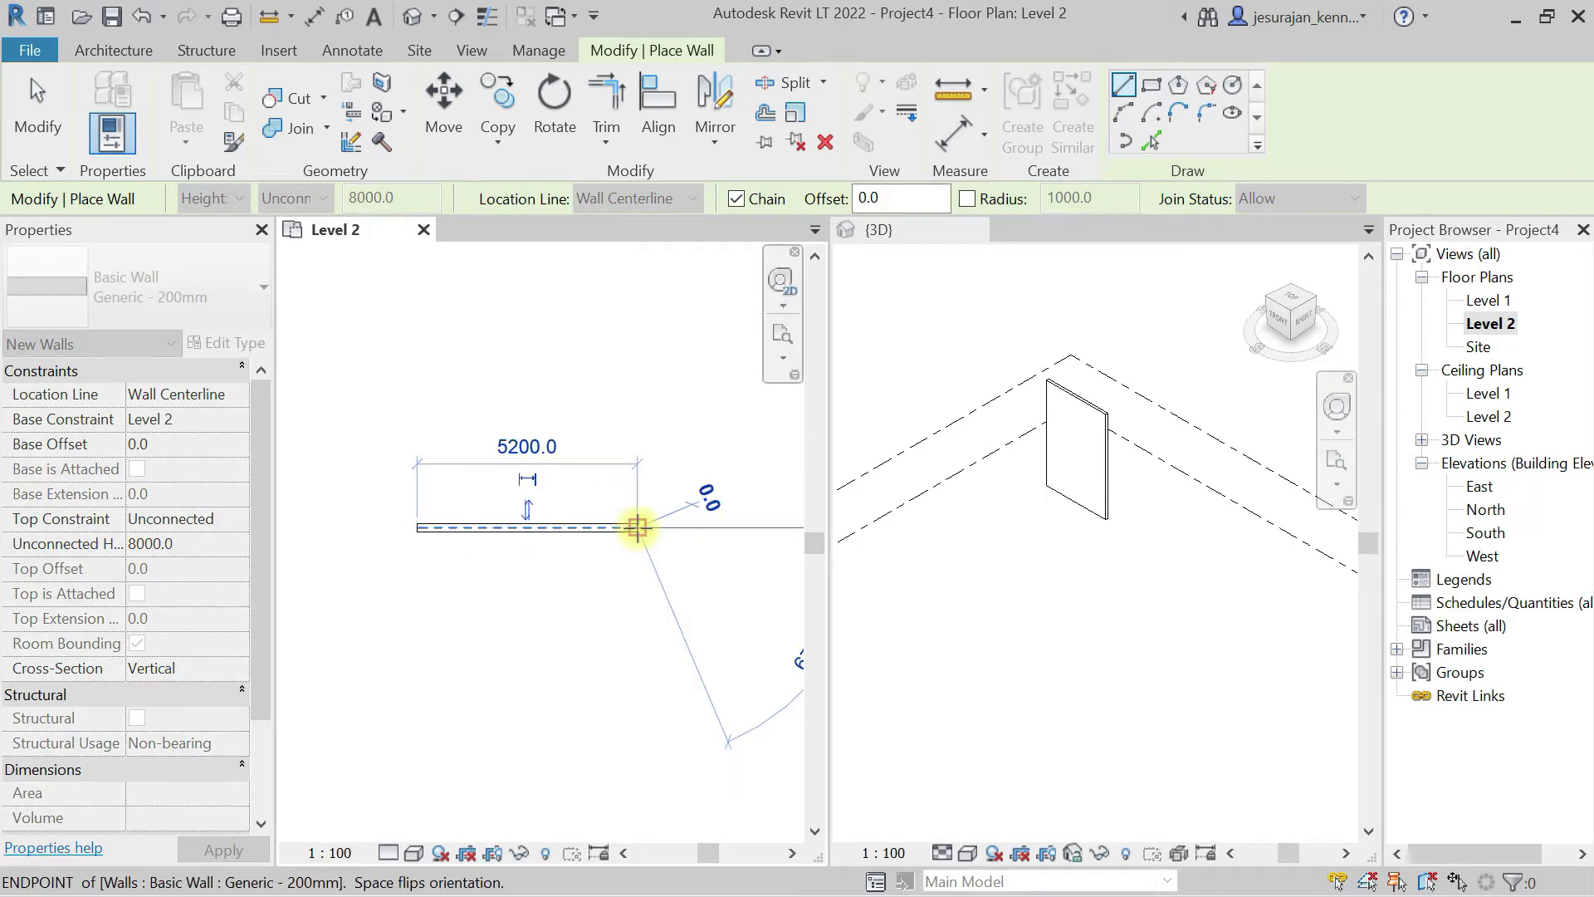
key("Escape")
key("Escape")
Step: Set the wall's base constraint to Level 1 while viewing the 3D model from the right side
left_click(593, 529)
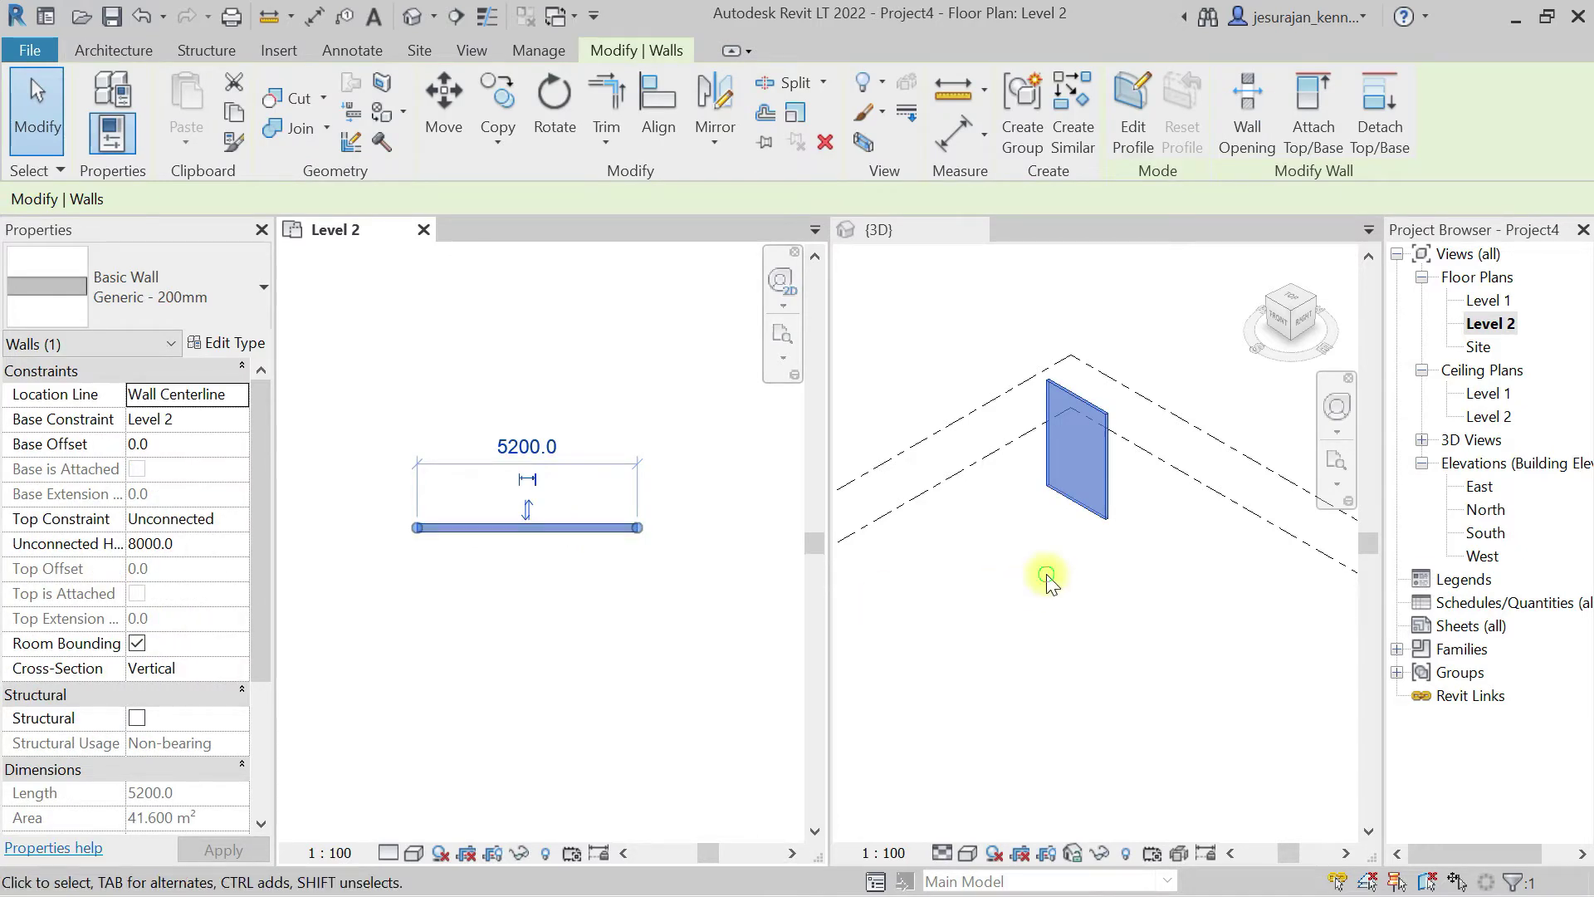
middle_click_drag(1080, 631, 976, 498, "shift")
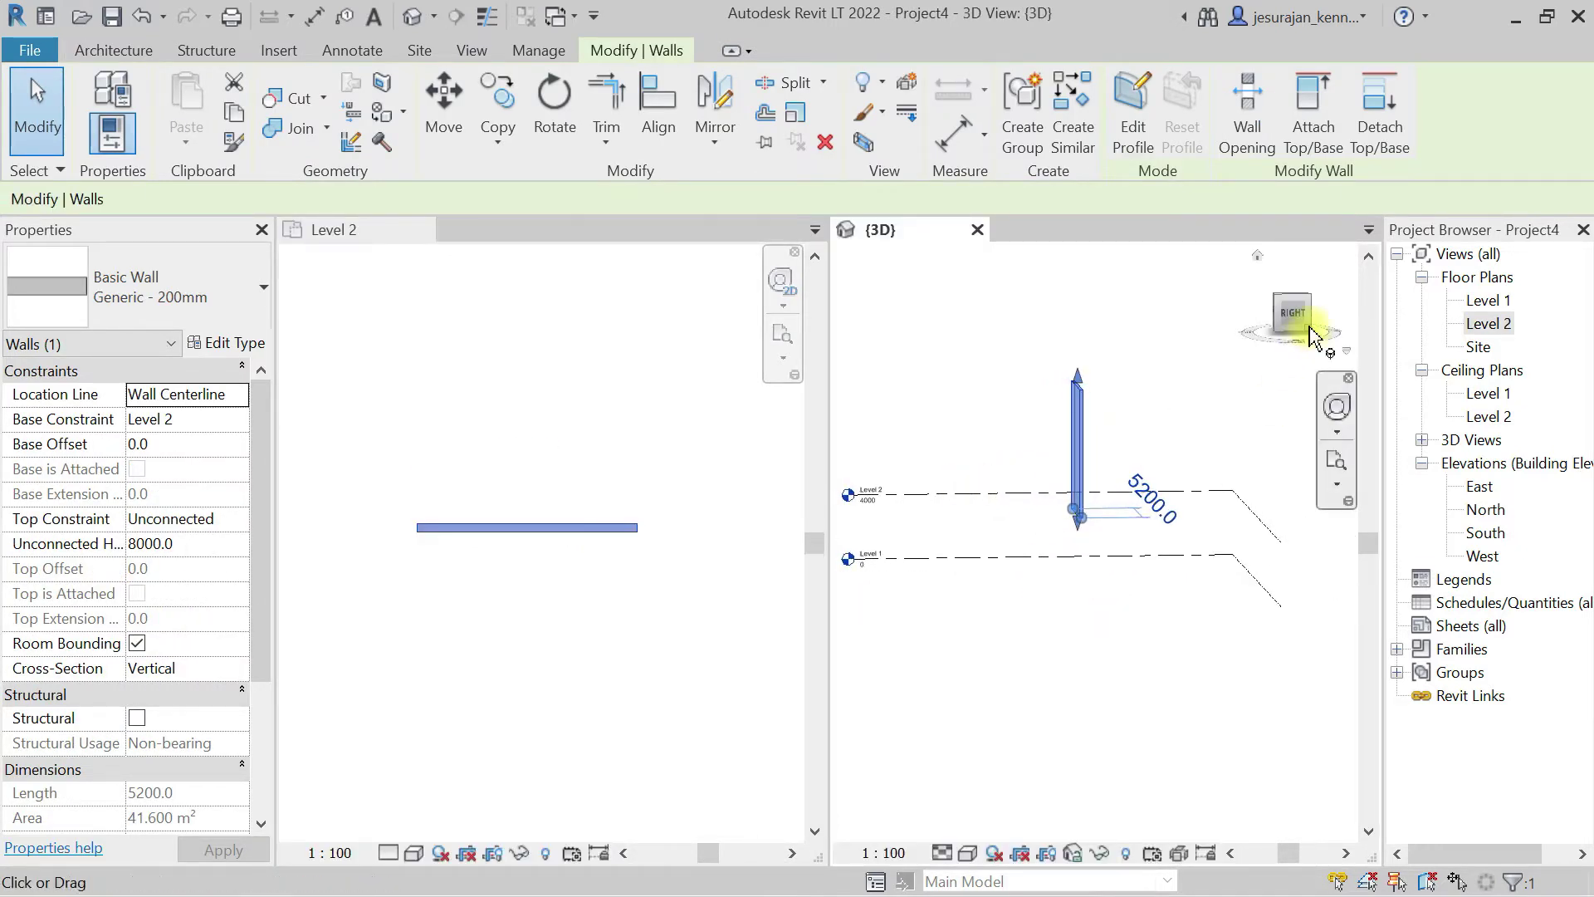
left_click(1292, 313)
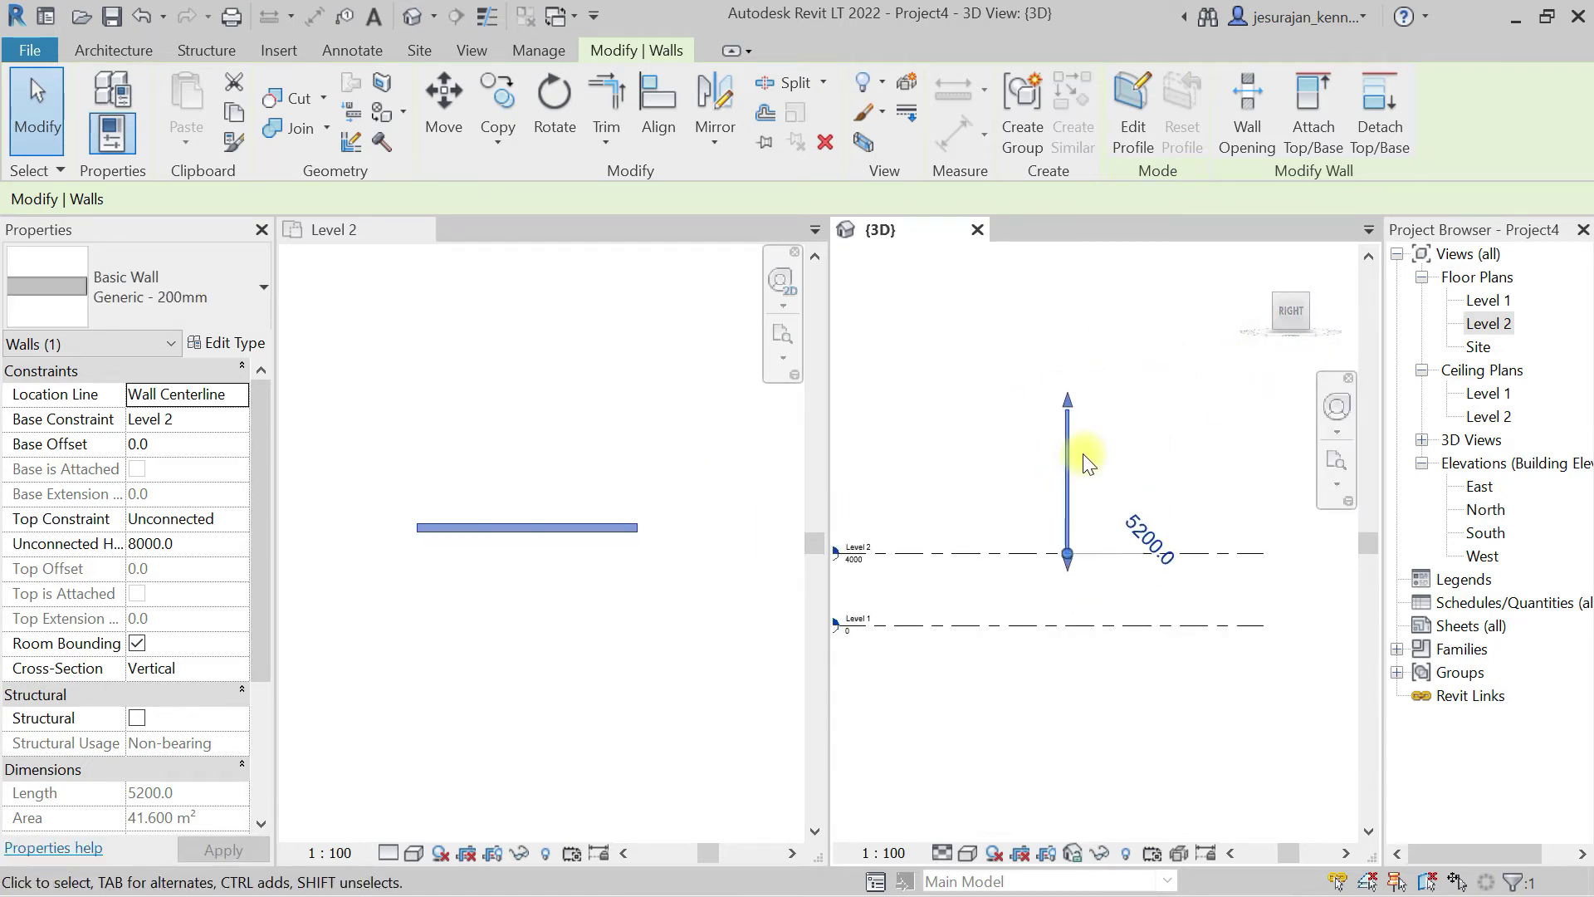
left_click(239, 421)
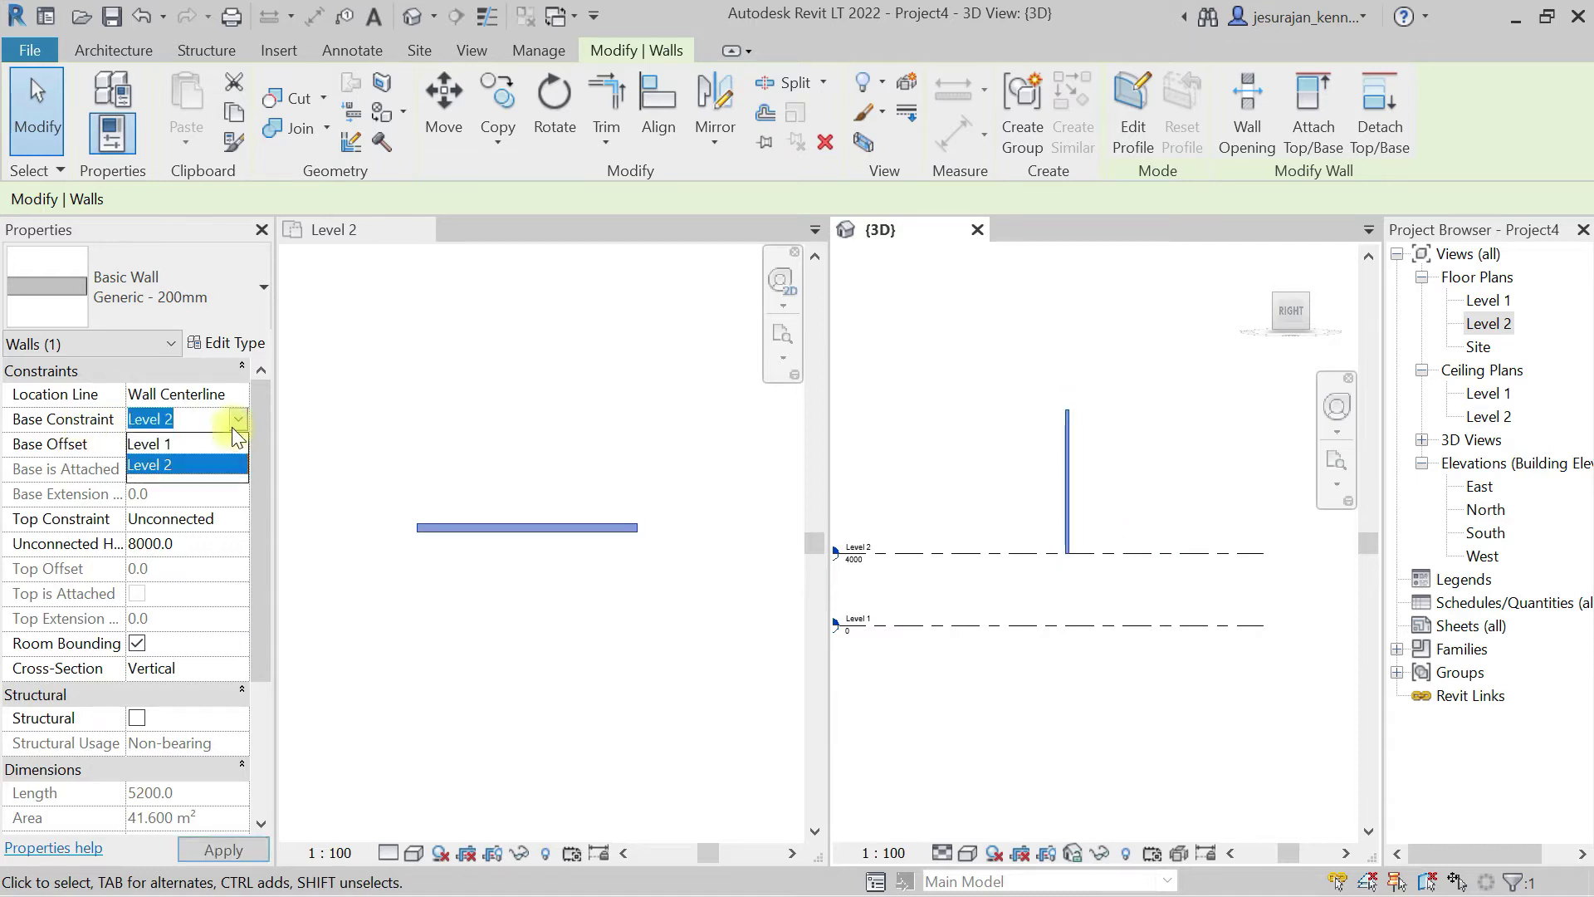
left_click(177, 443)
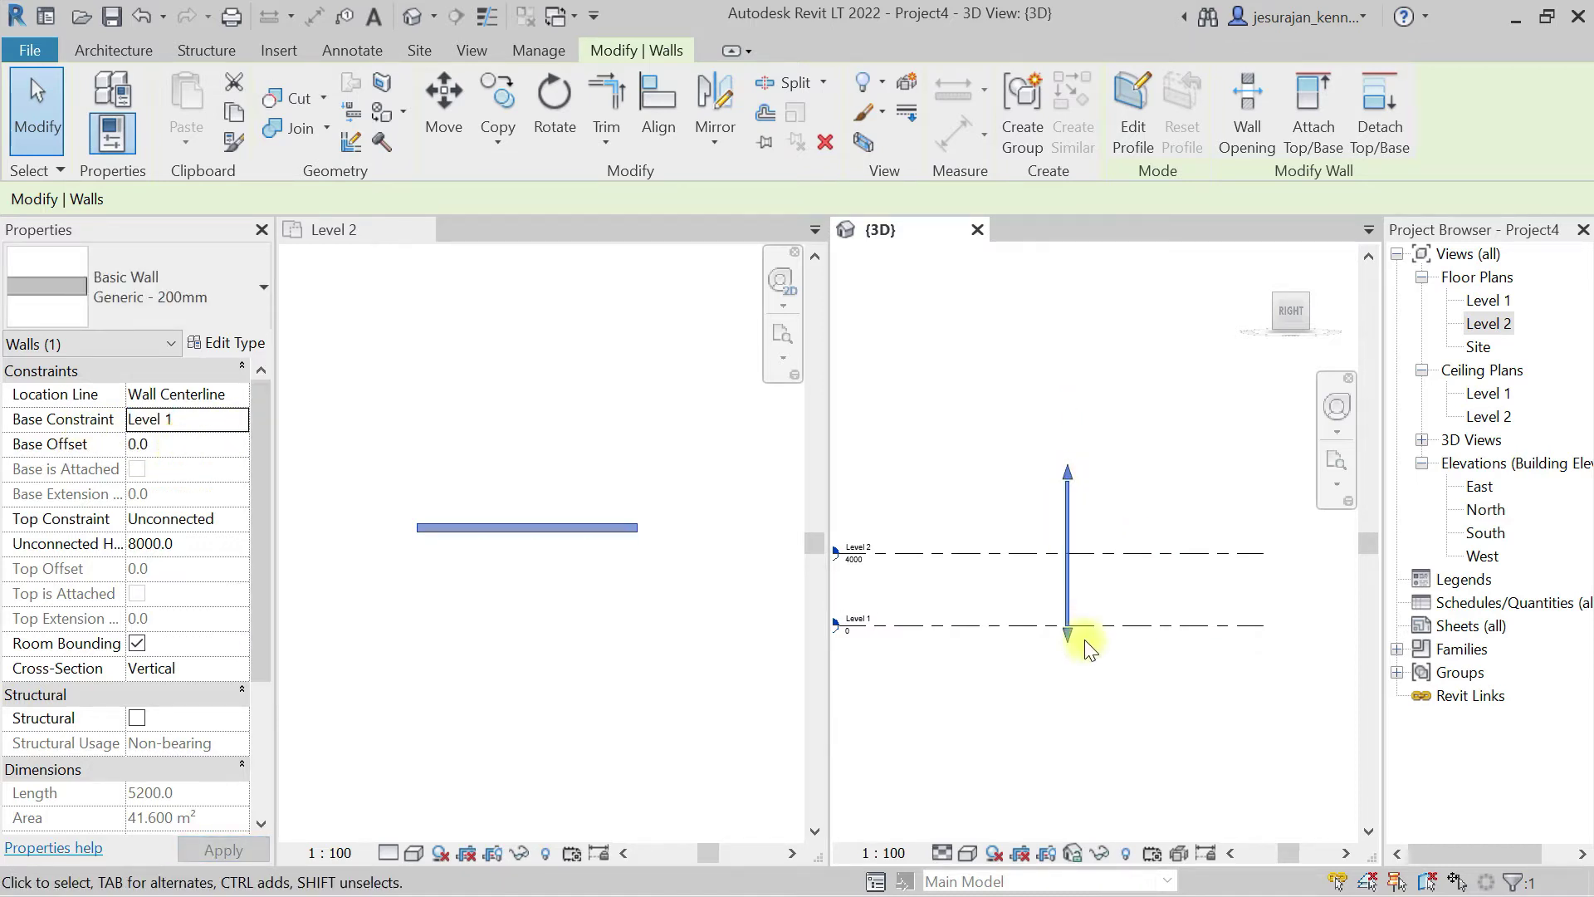
Step: Check the wall's unconnected height and Level 2's elevation, and compare the annotation tools available in the 3D and plan views
scroll(1089, 648, "up", 2)
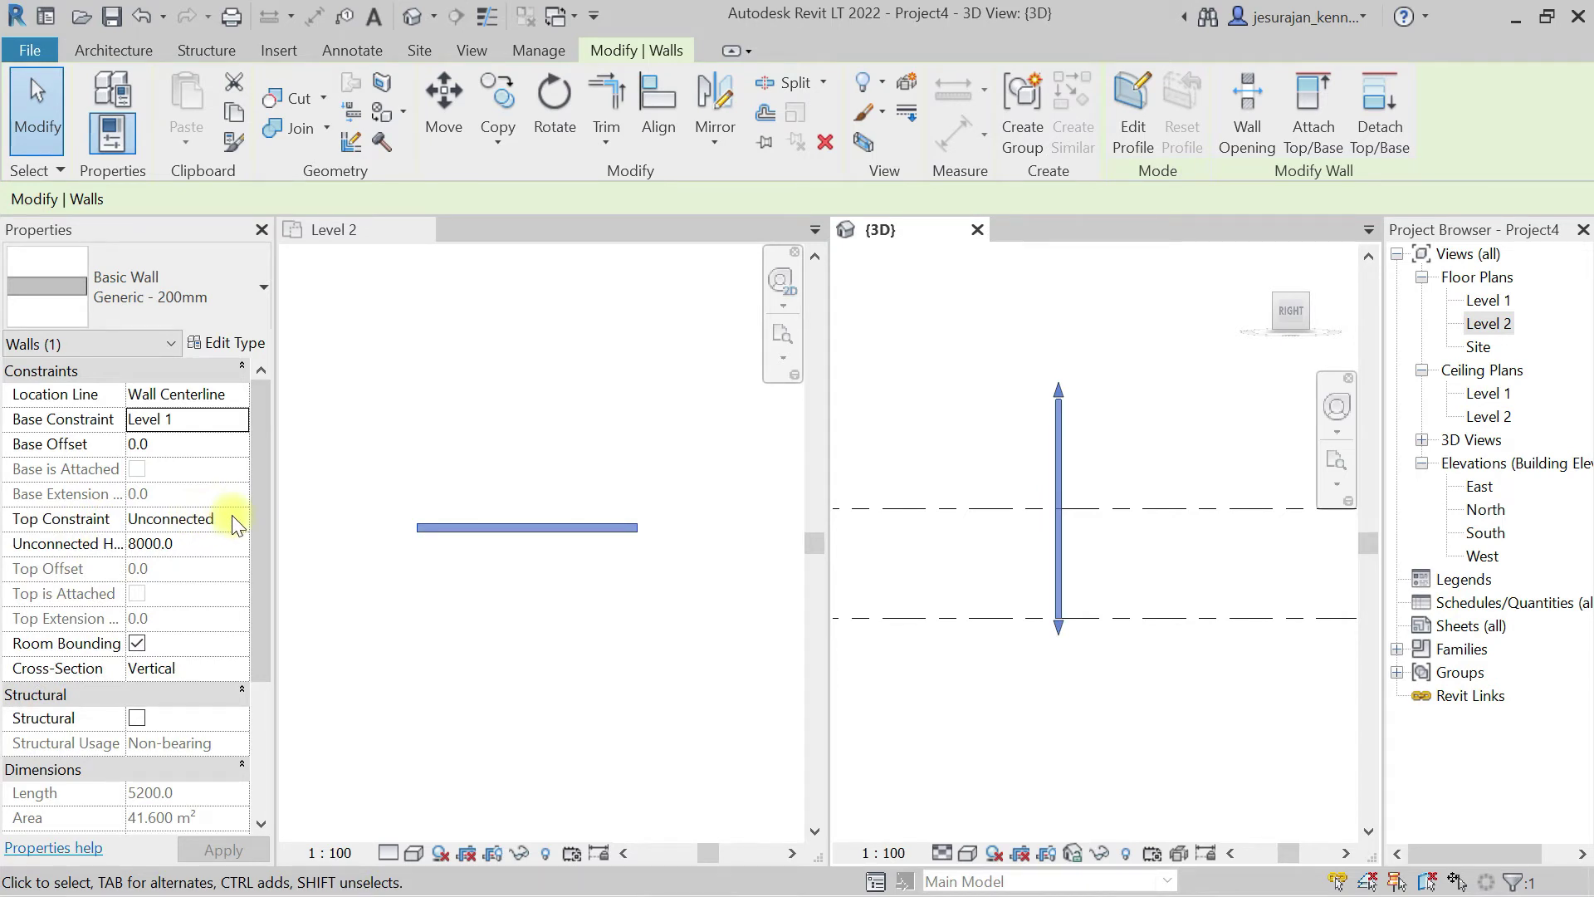
left_click(193, 544)
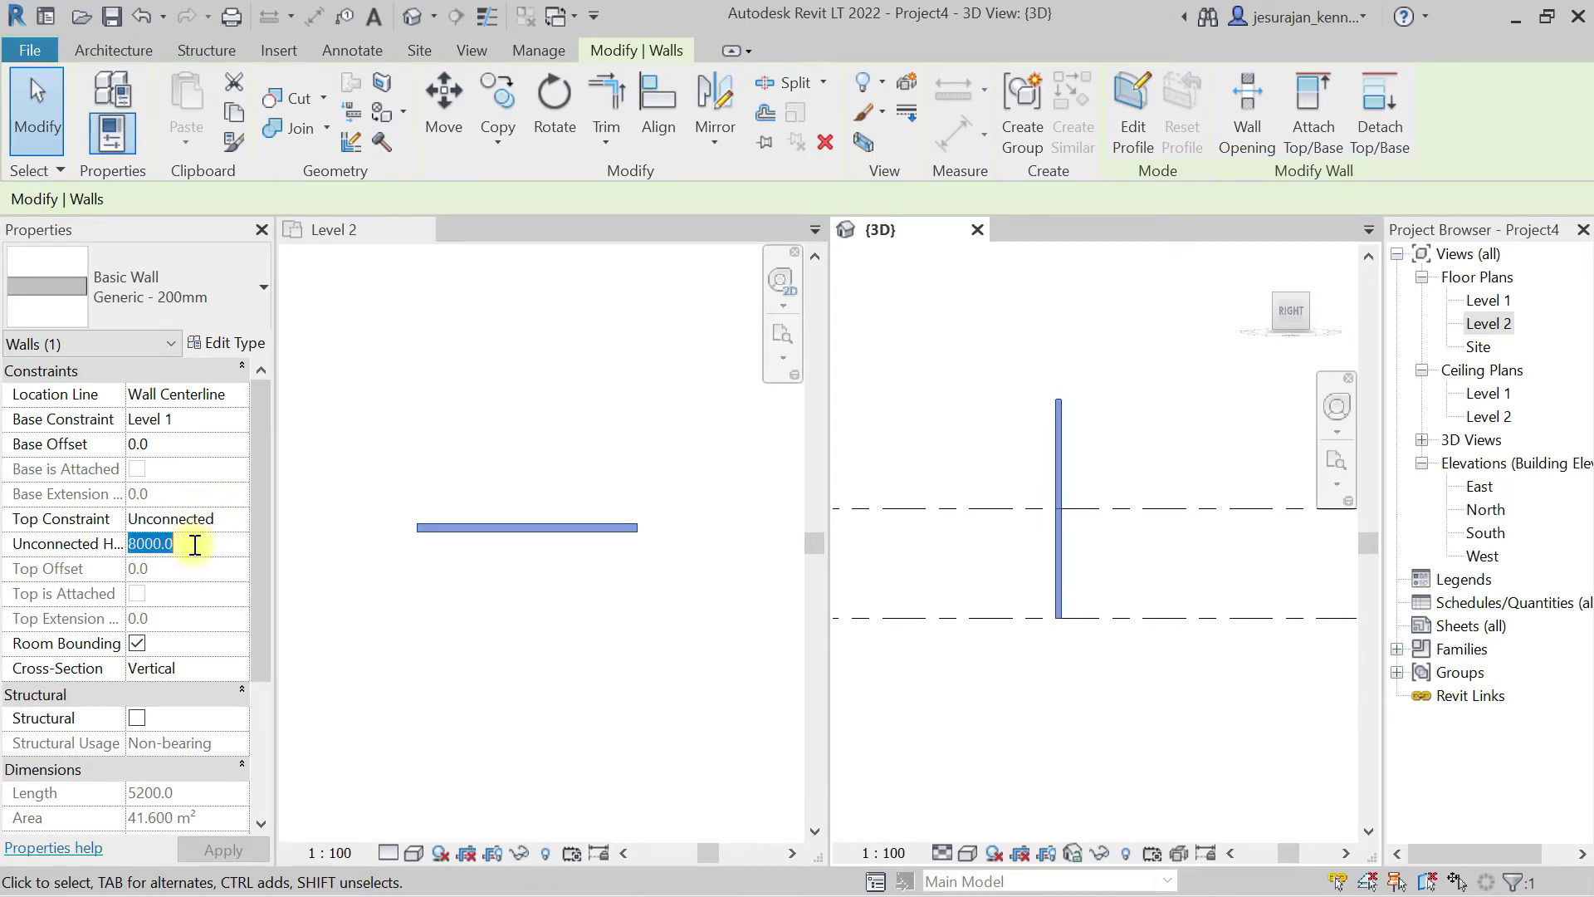
left_click(1082, 531)
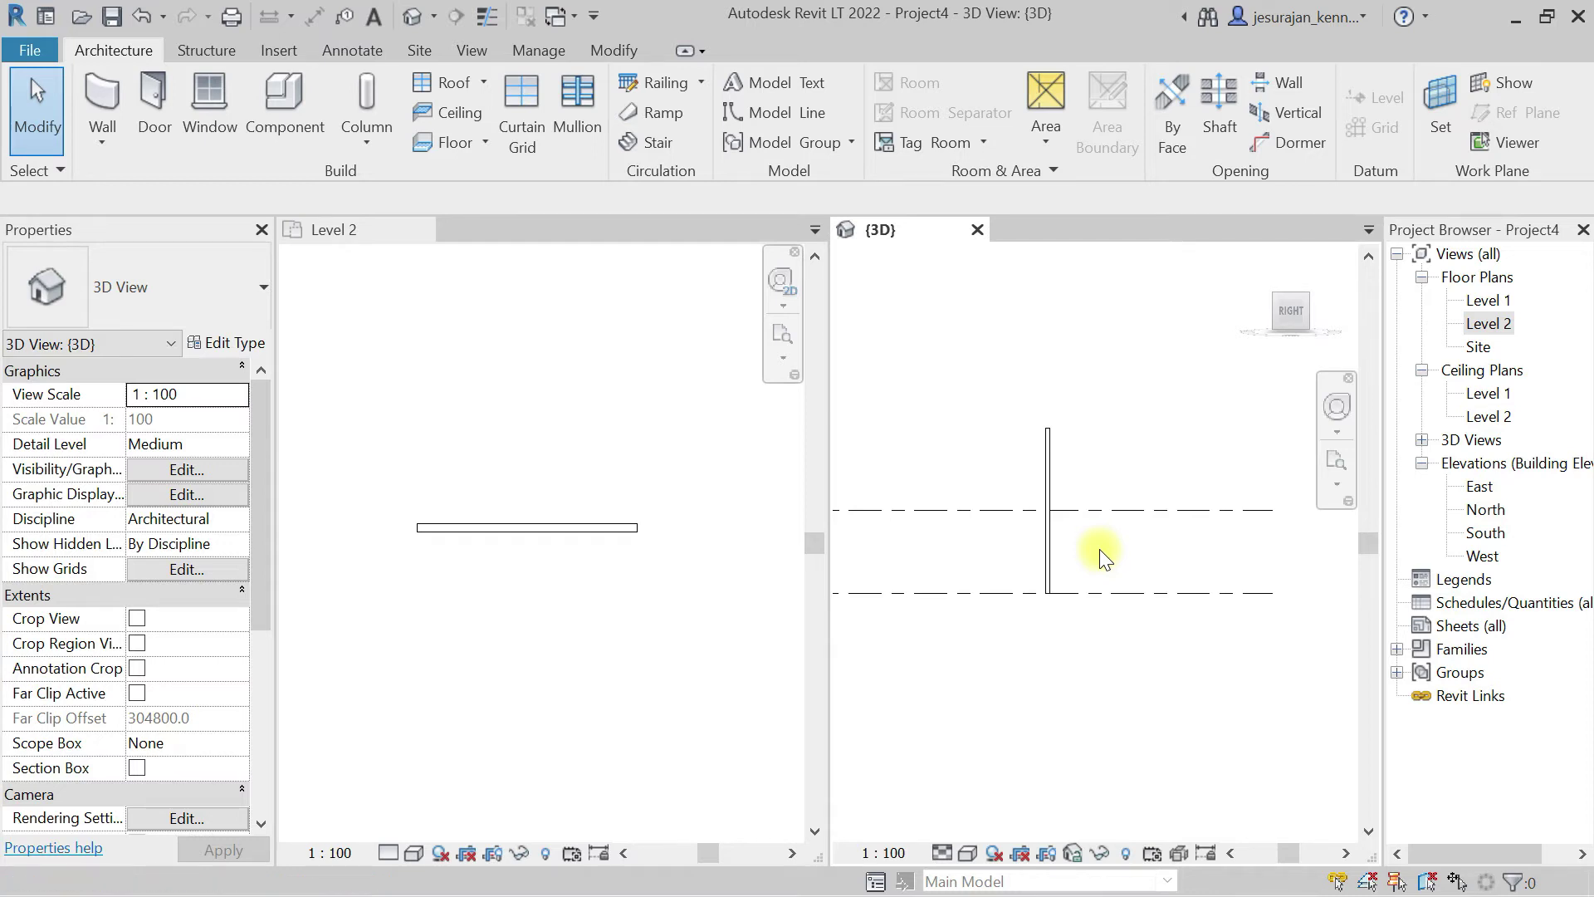
left_click(1096, 510)
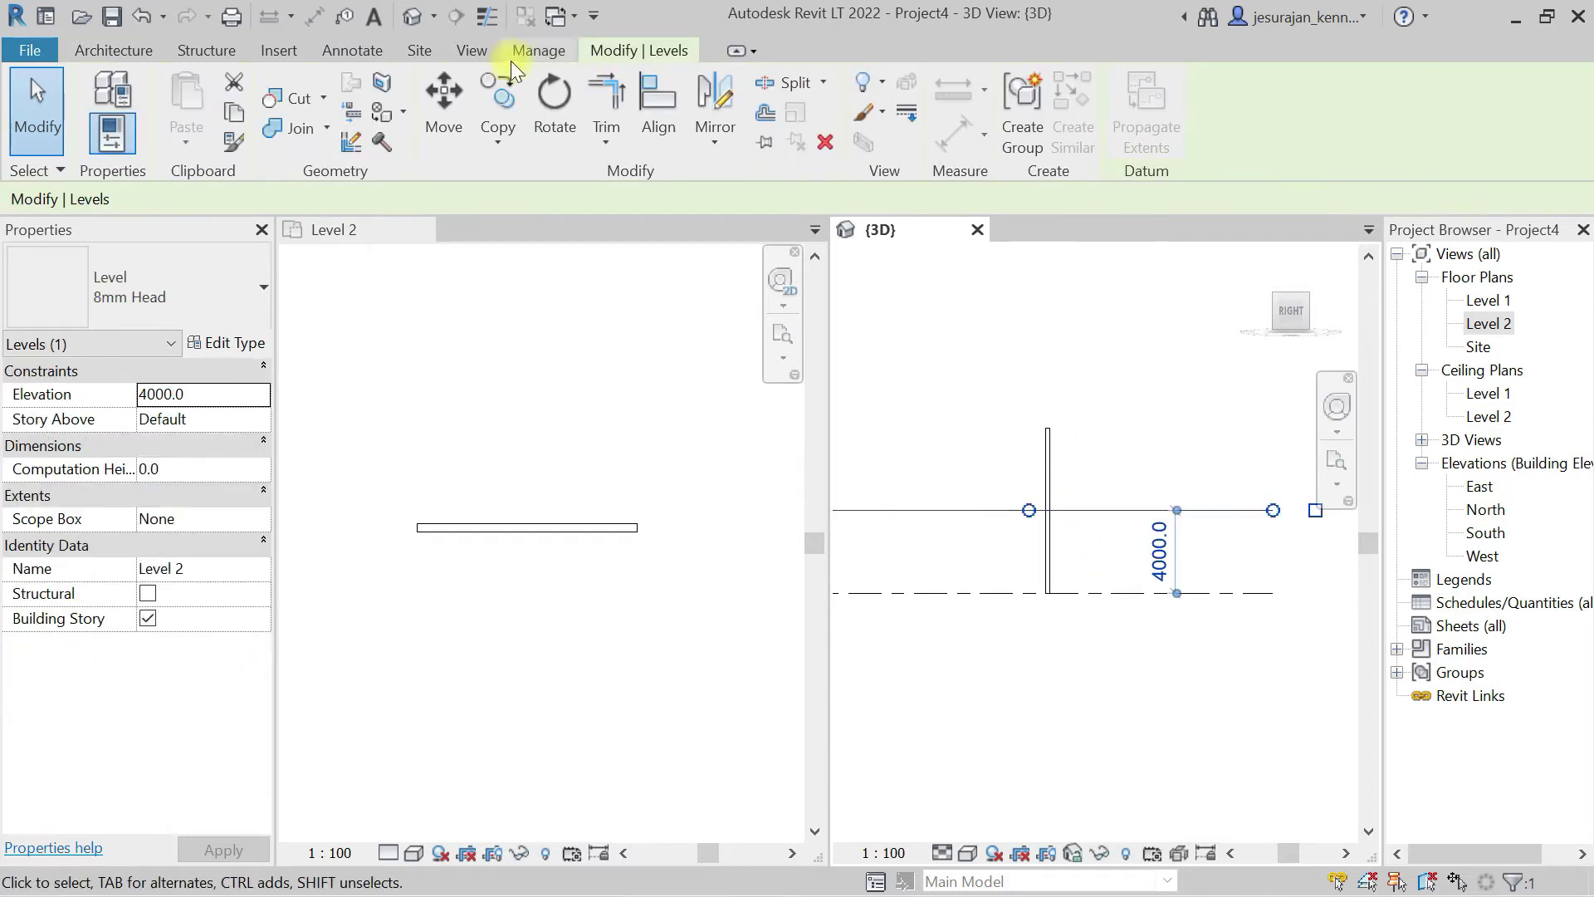
left_click(353, 51)
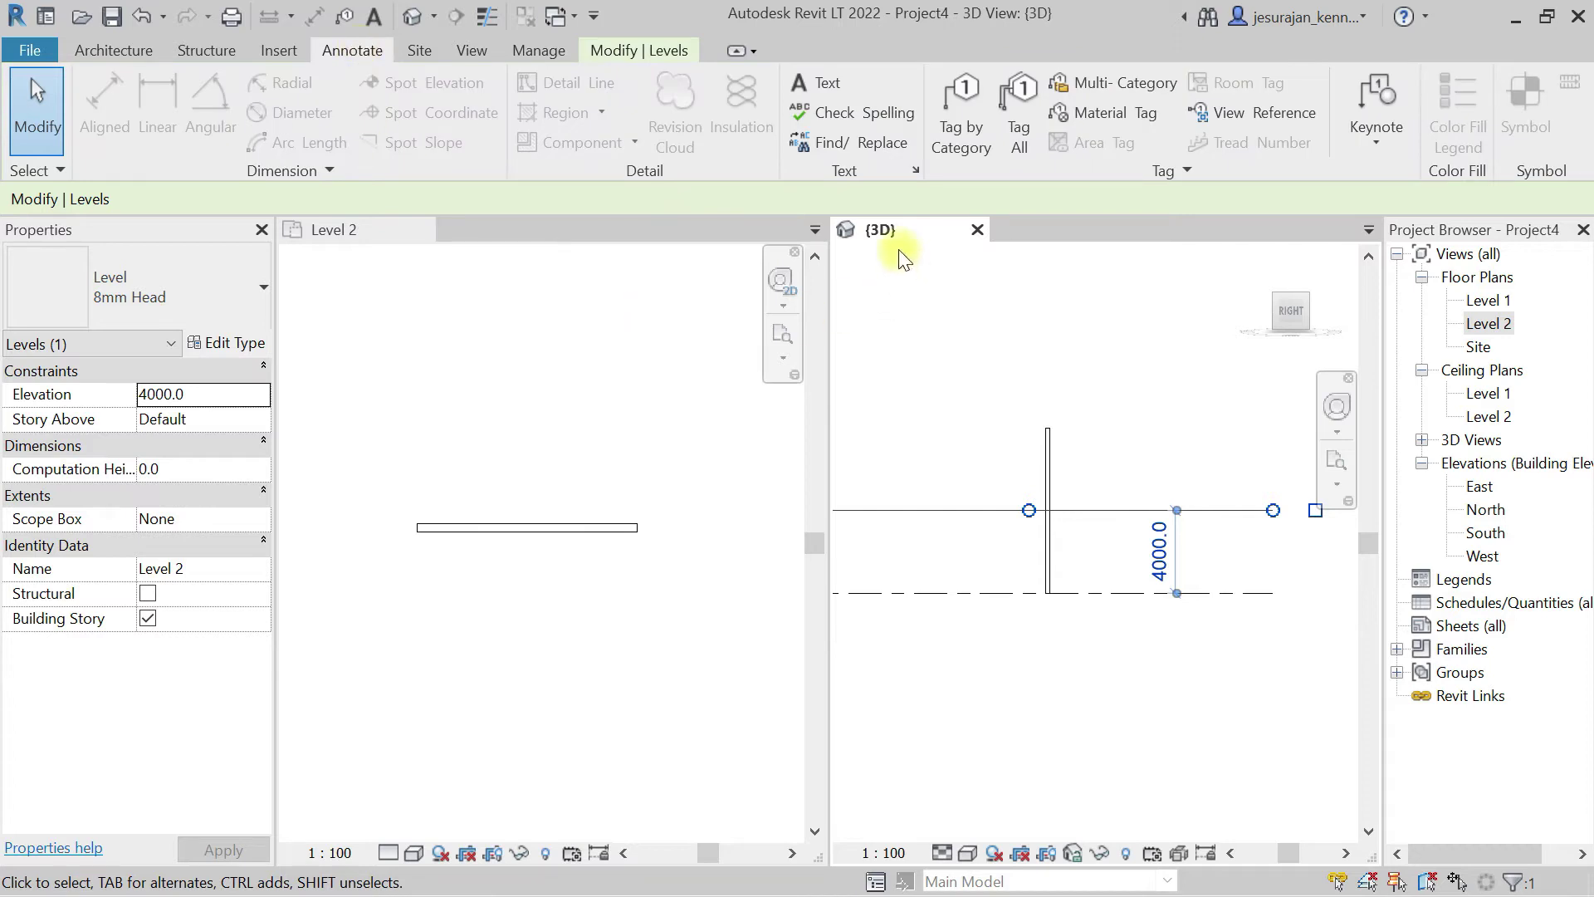
left_click(1068, 371)
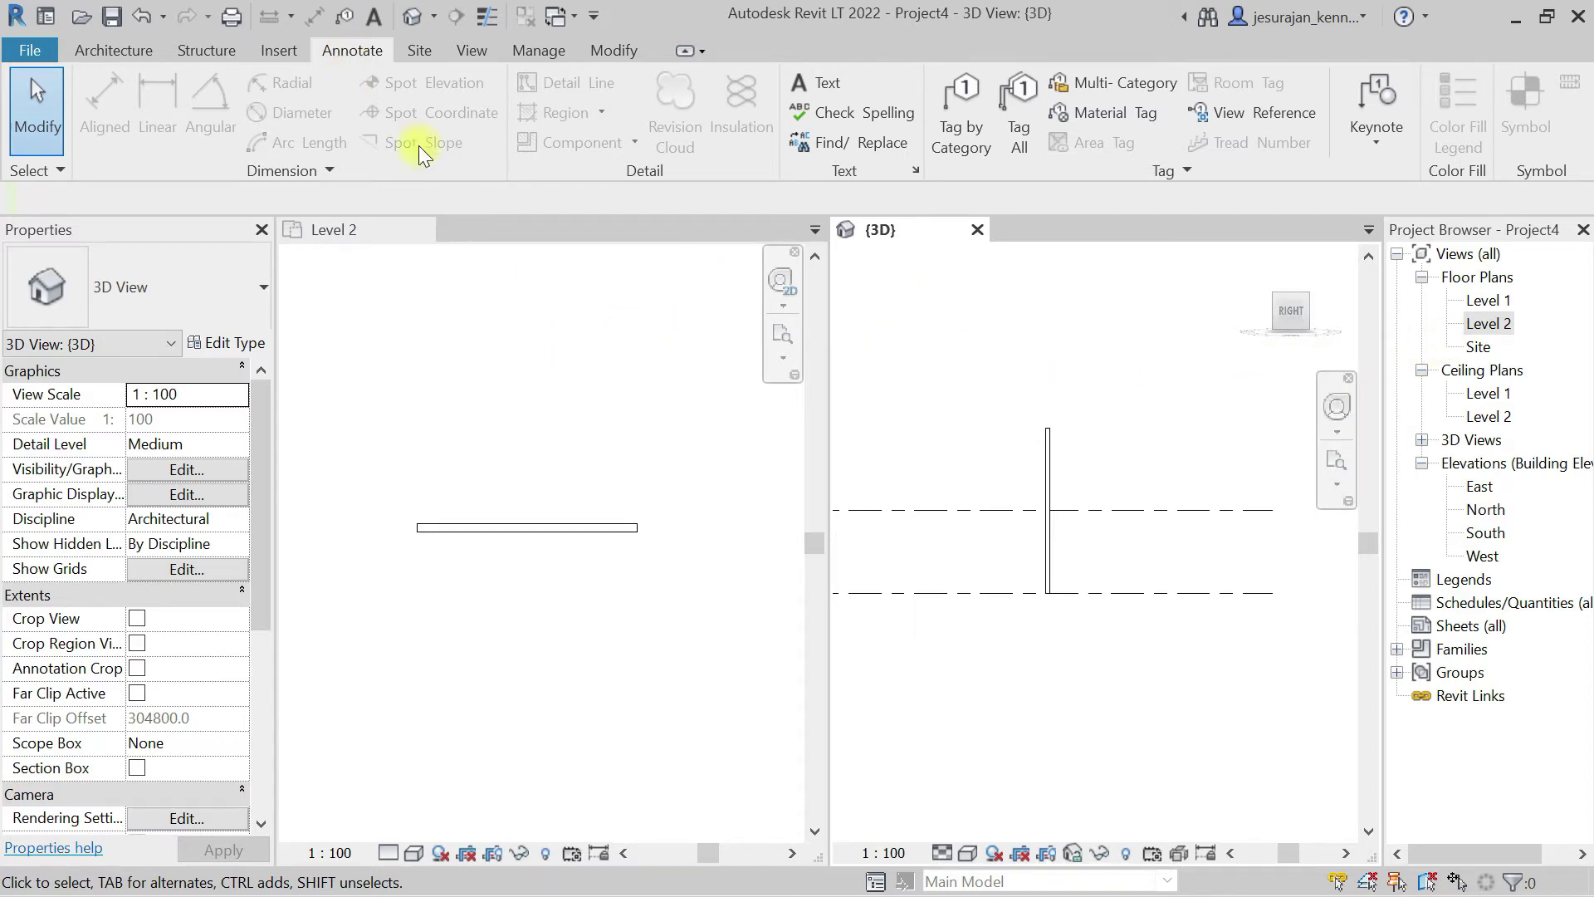
left_click(534, 427)
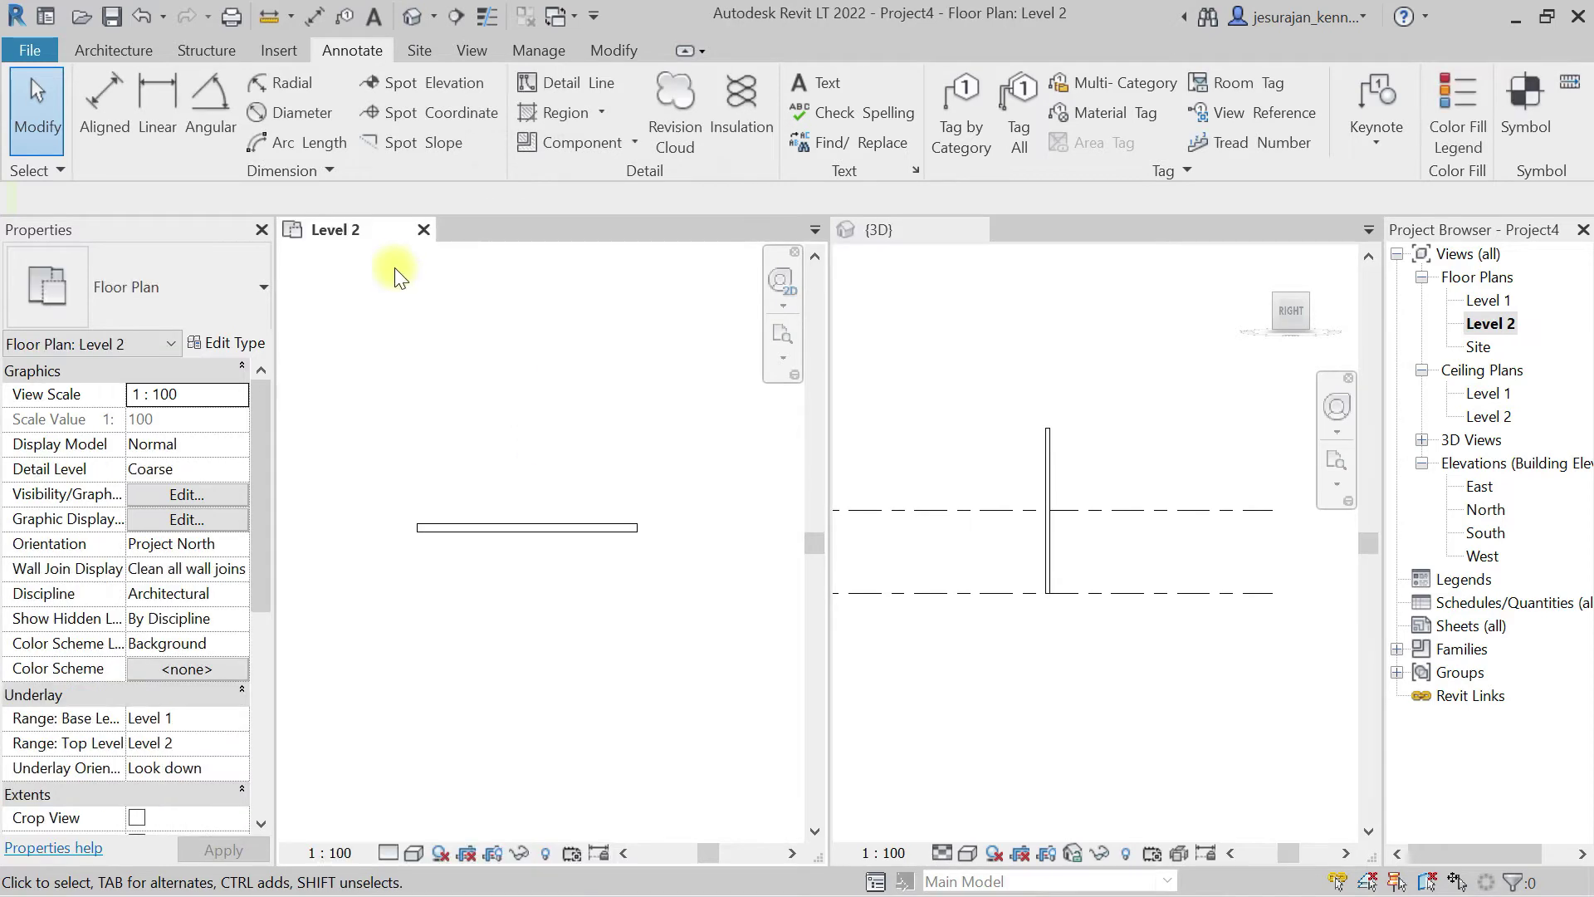
Step: Place a vertical building section through the middle of the wall in the Level 2 plan and reduce its depth to about 1604 mm
left_click(458, 16)
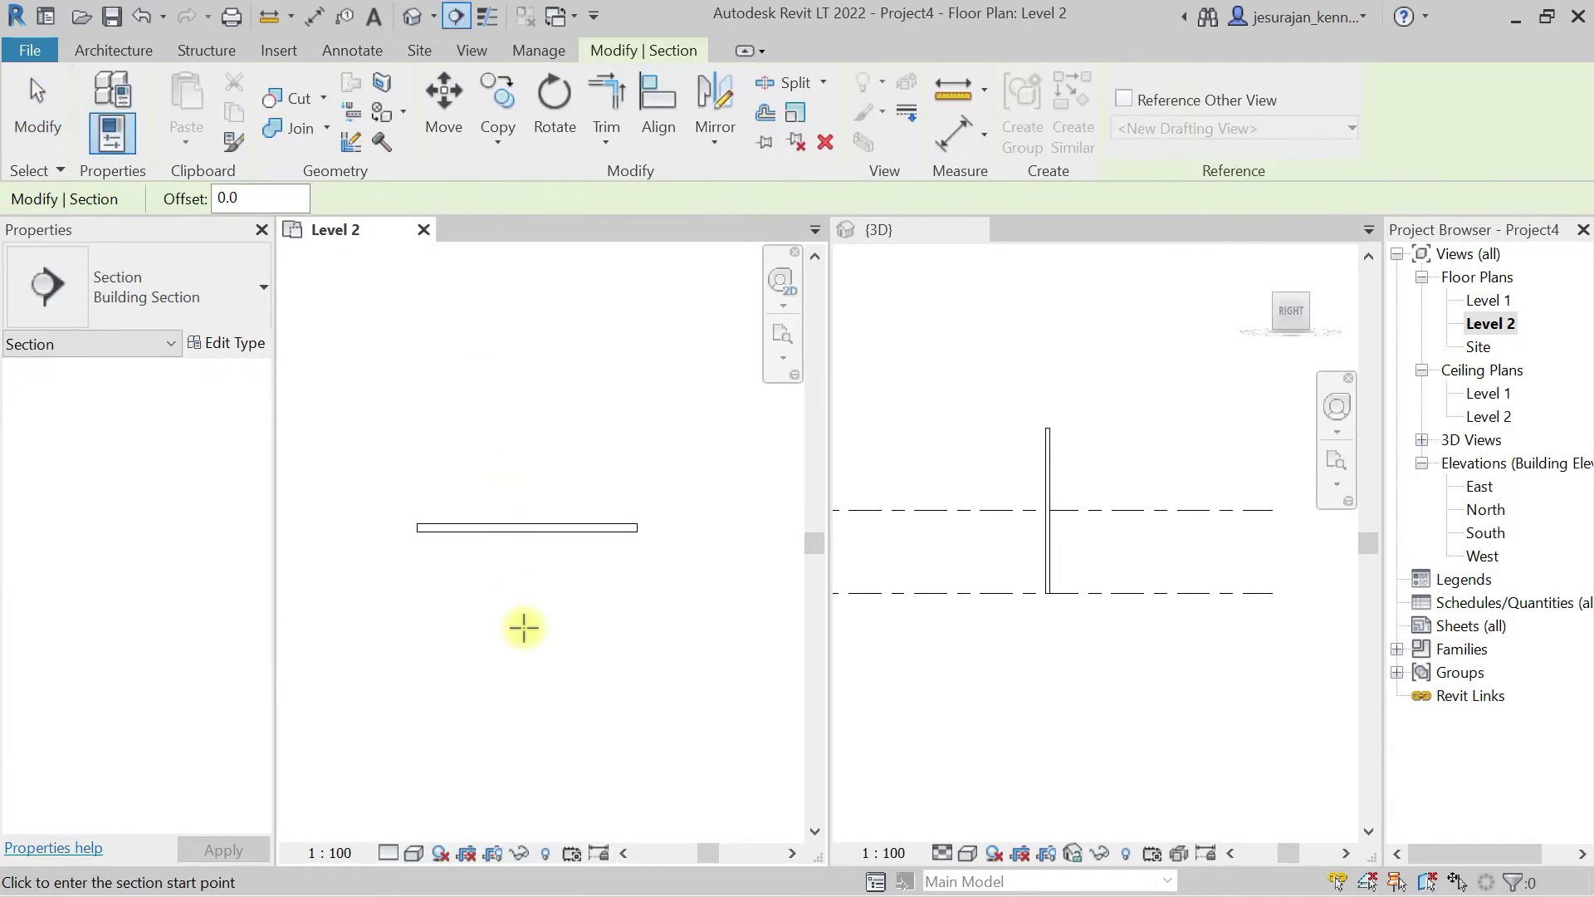
left_click(528, 643)
left_click(526, 357)
key("Escape")
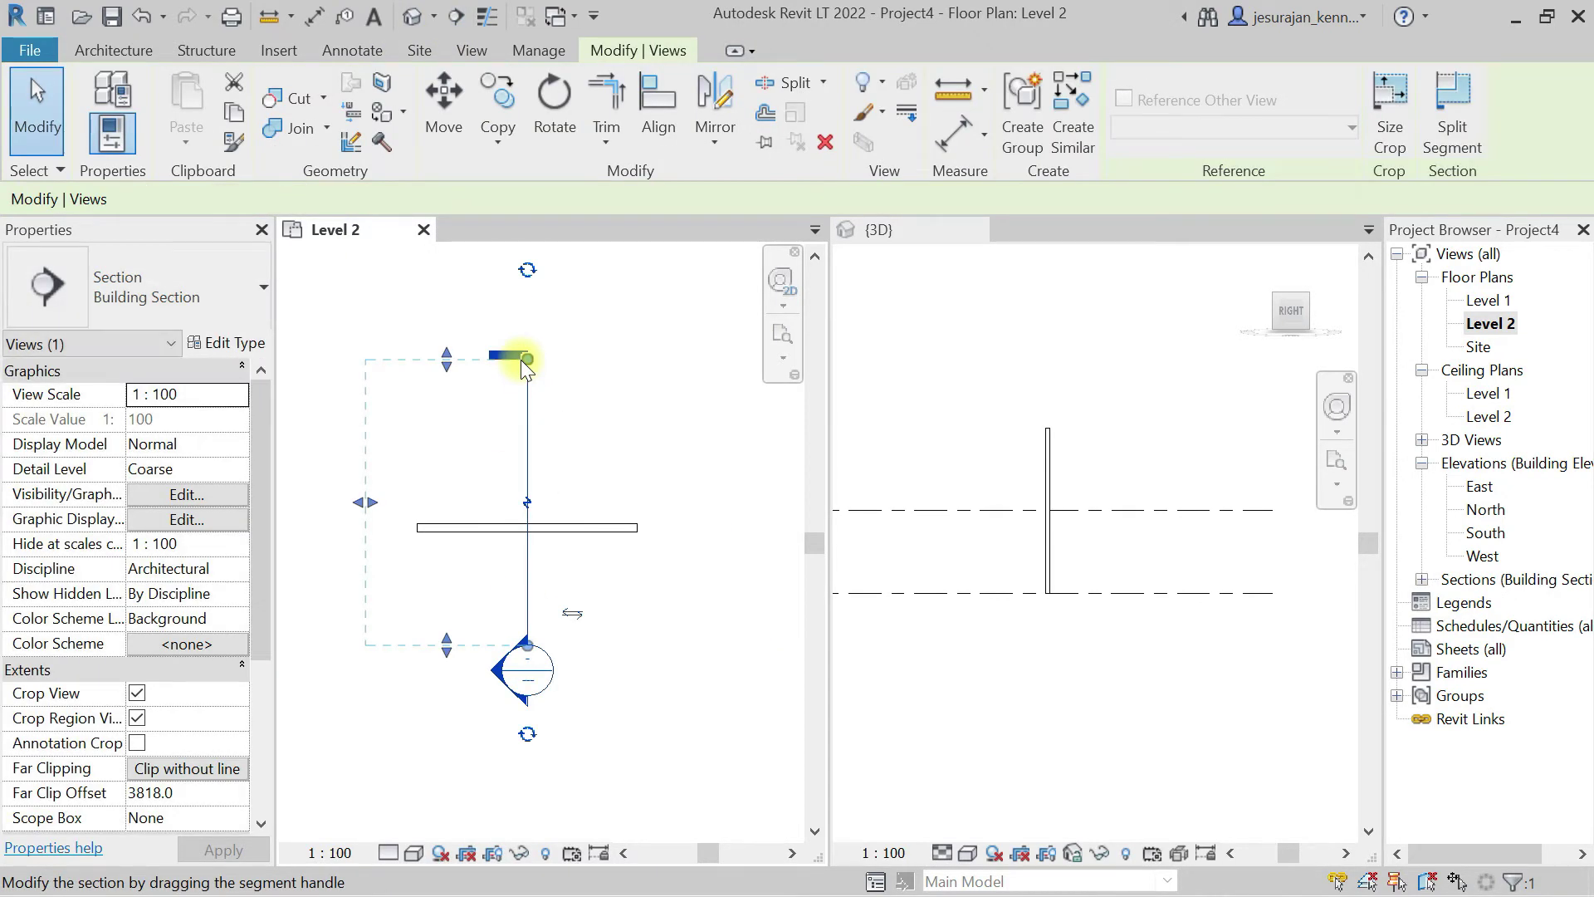
left_click_drag(366, 503, 462, 506)
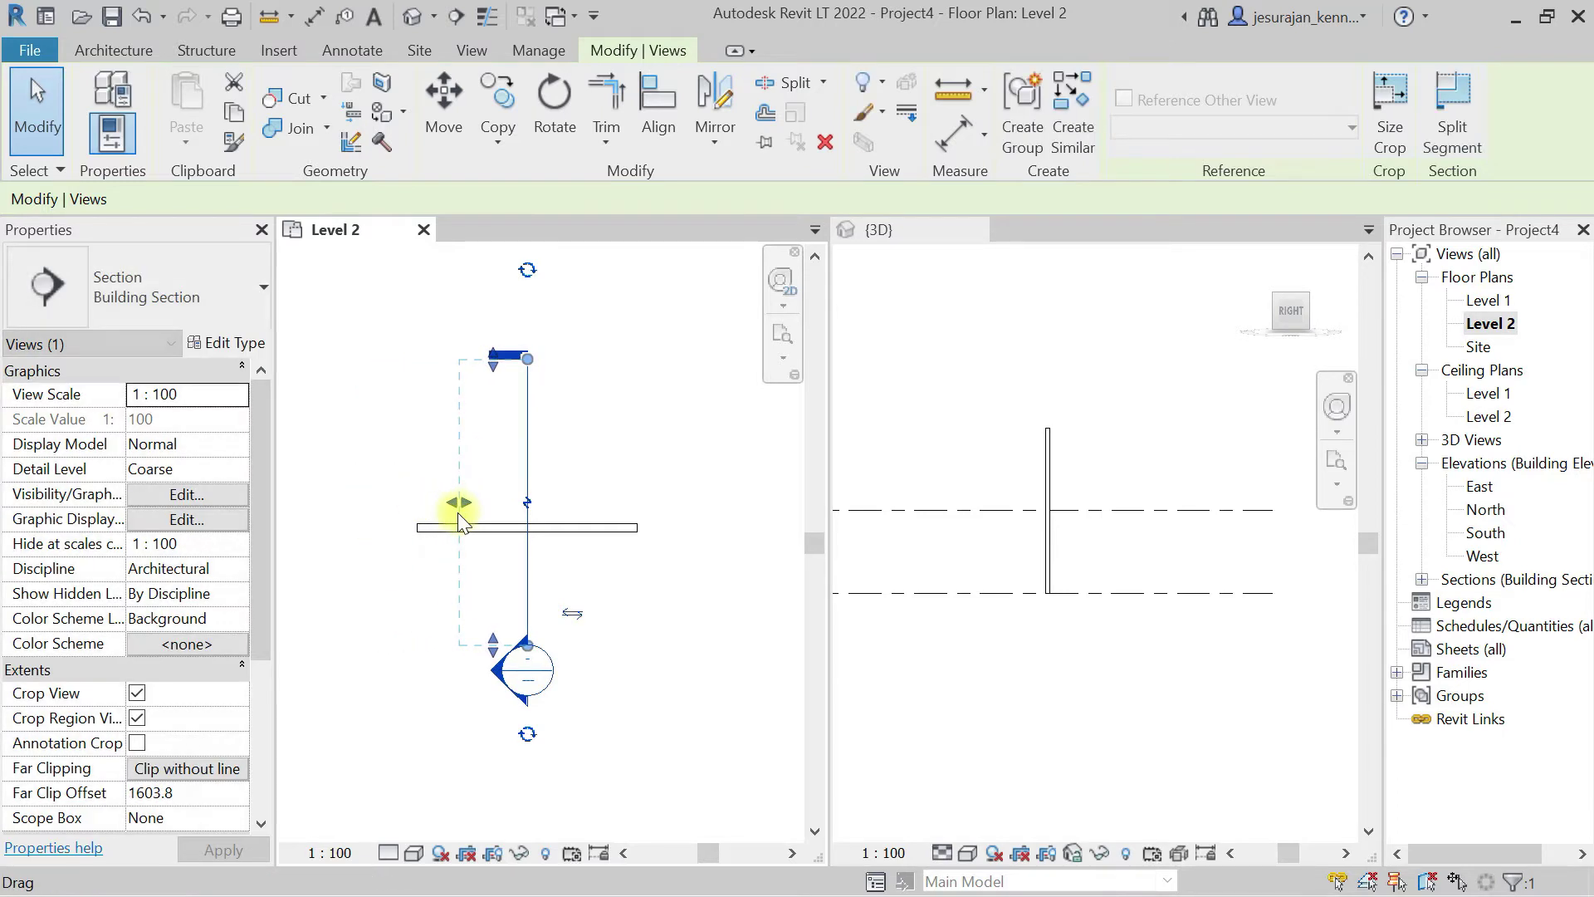
Step: Close the 3D view, open the section's own view and tile it beside the Level 2 plan, fitted to the windows
left_click(977, 230)
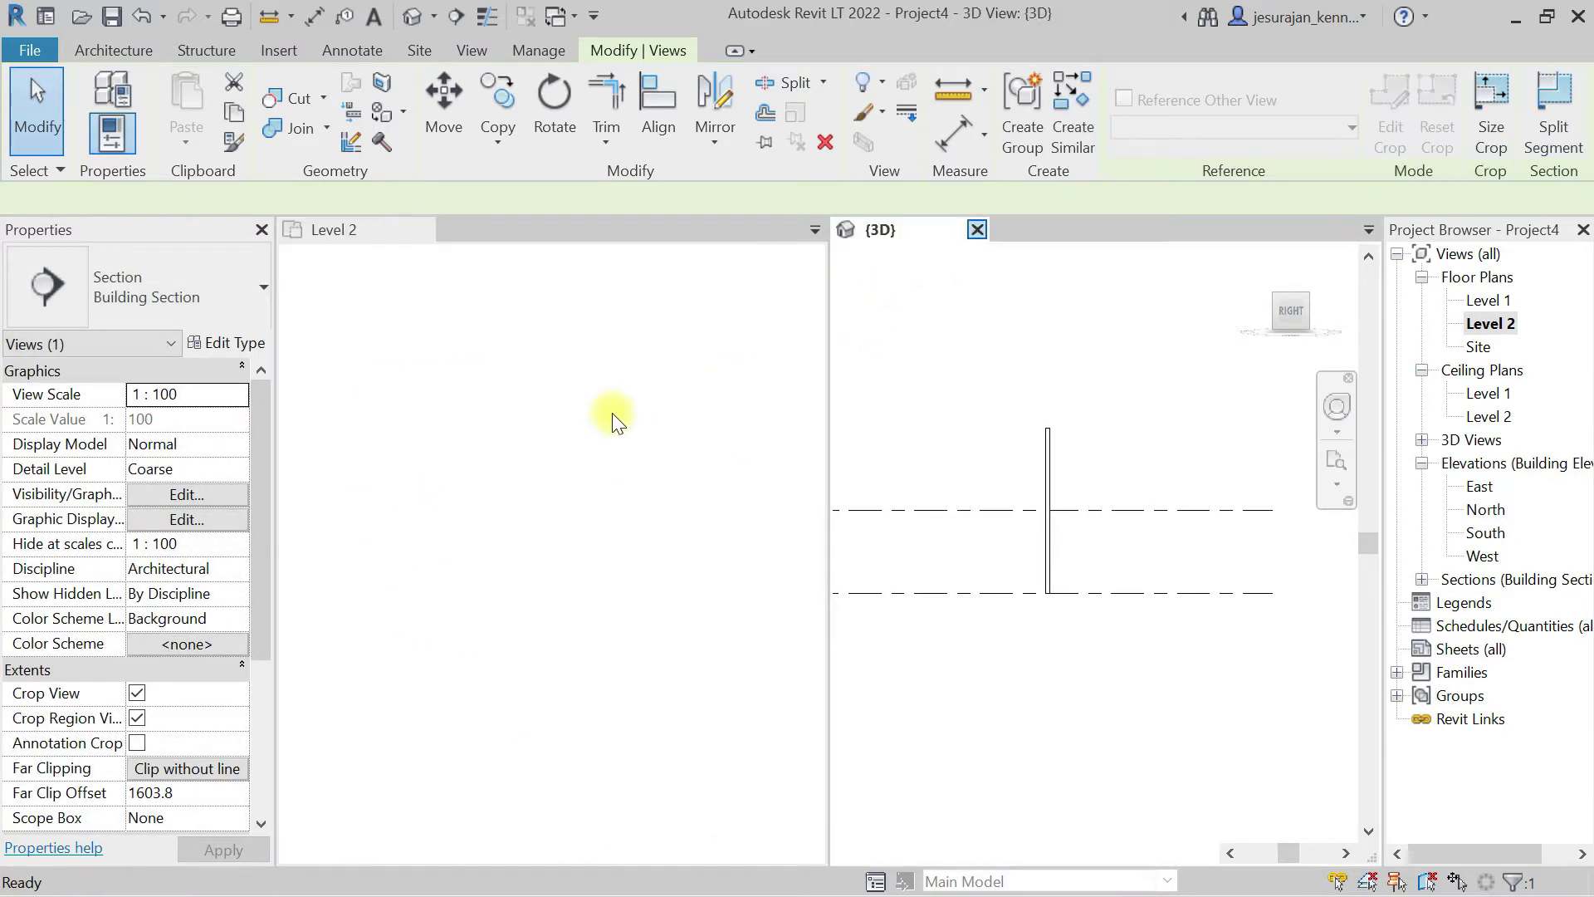
right_click(525, 406)
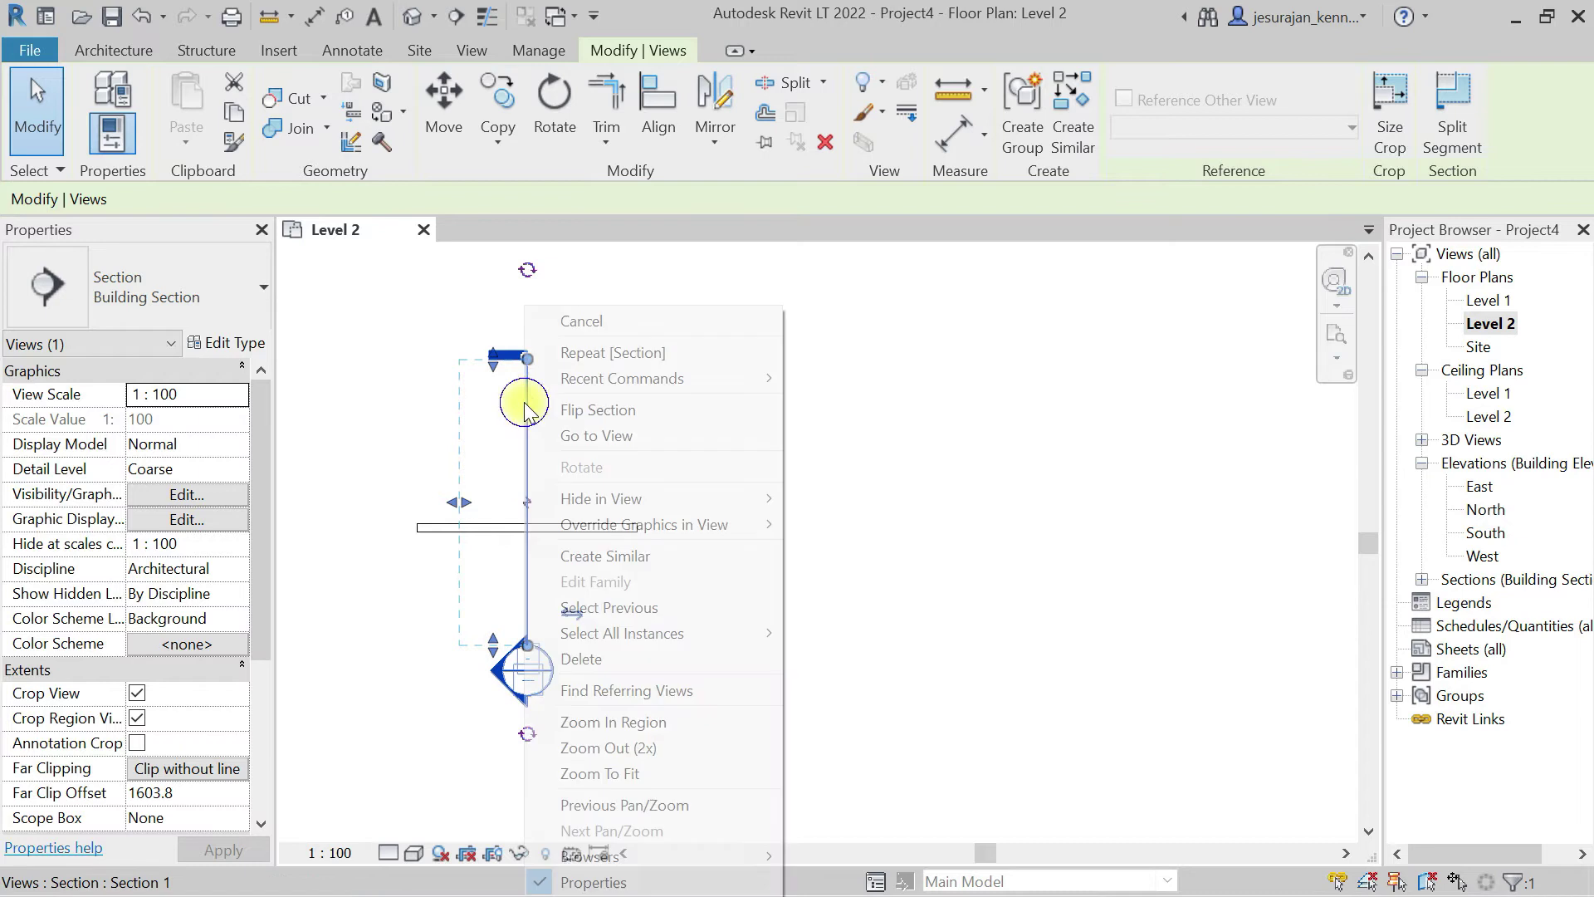
left_click(566, 426)
key("Escape")
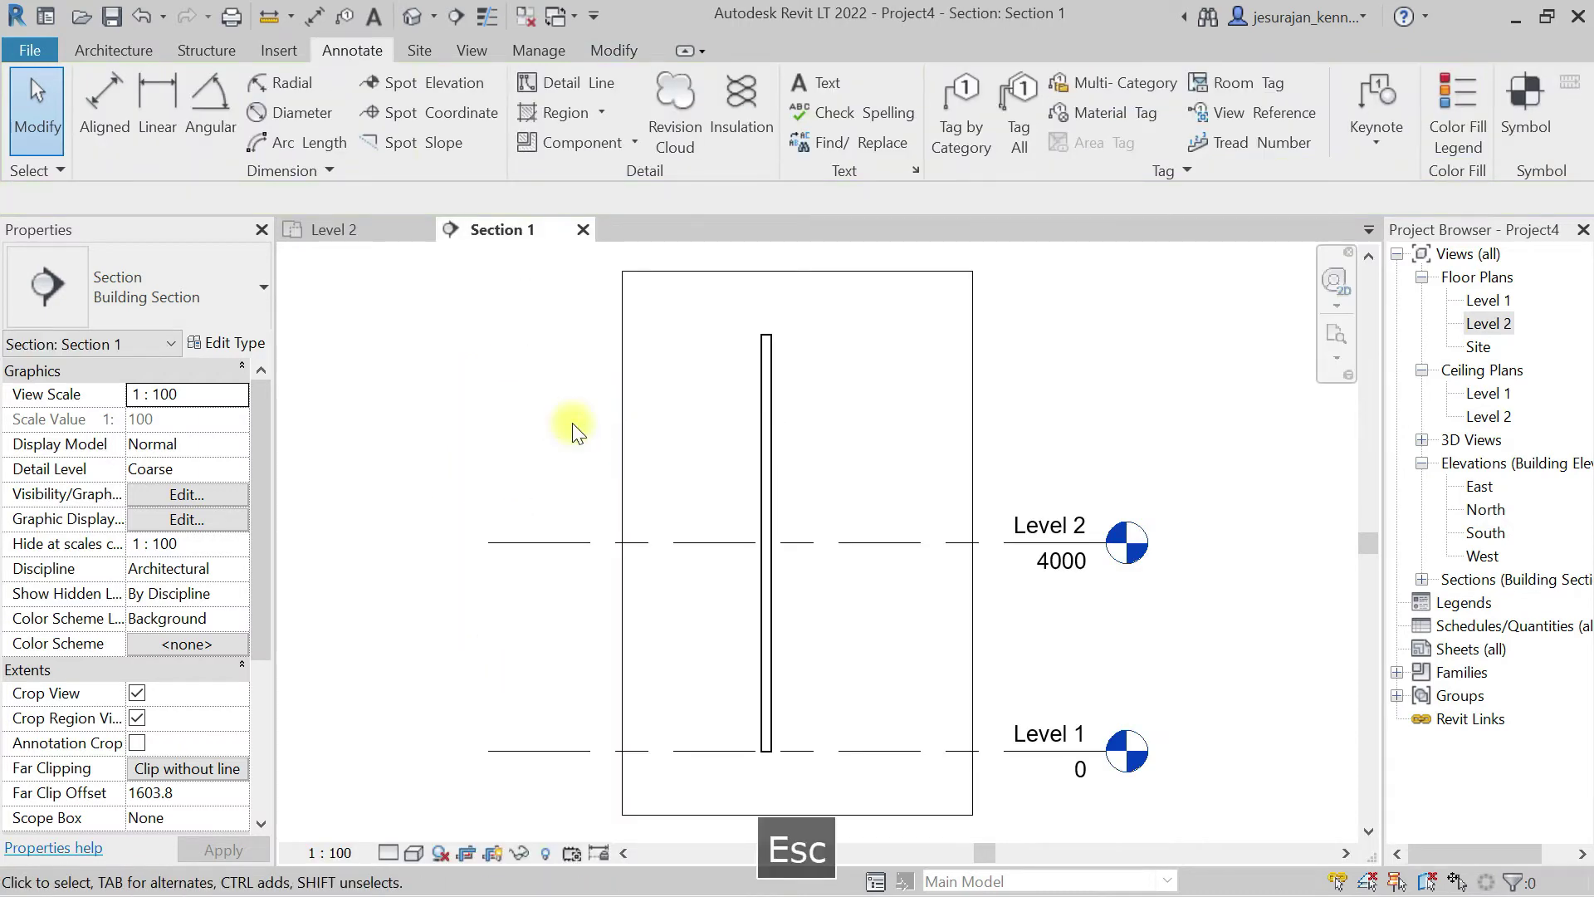
key("w")
key("t")
key("z")
key("a")
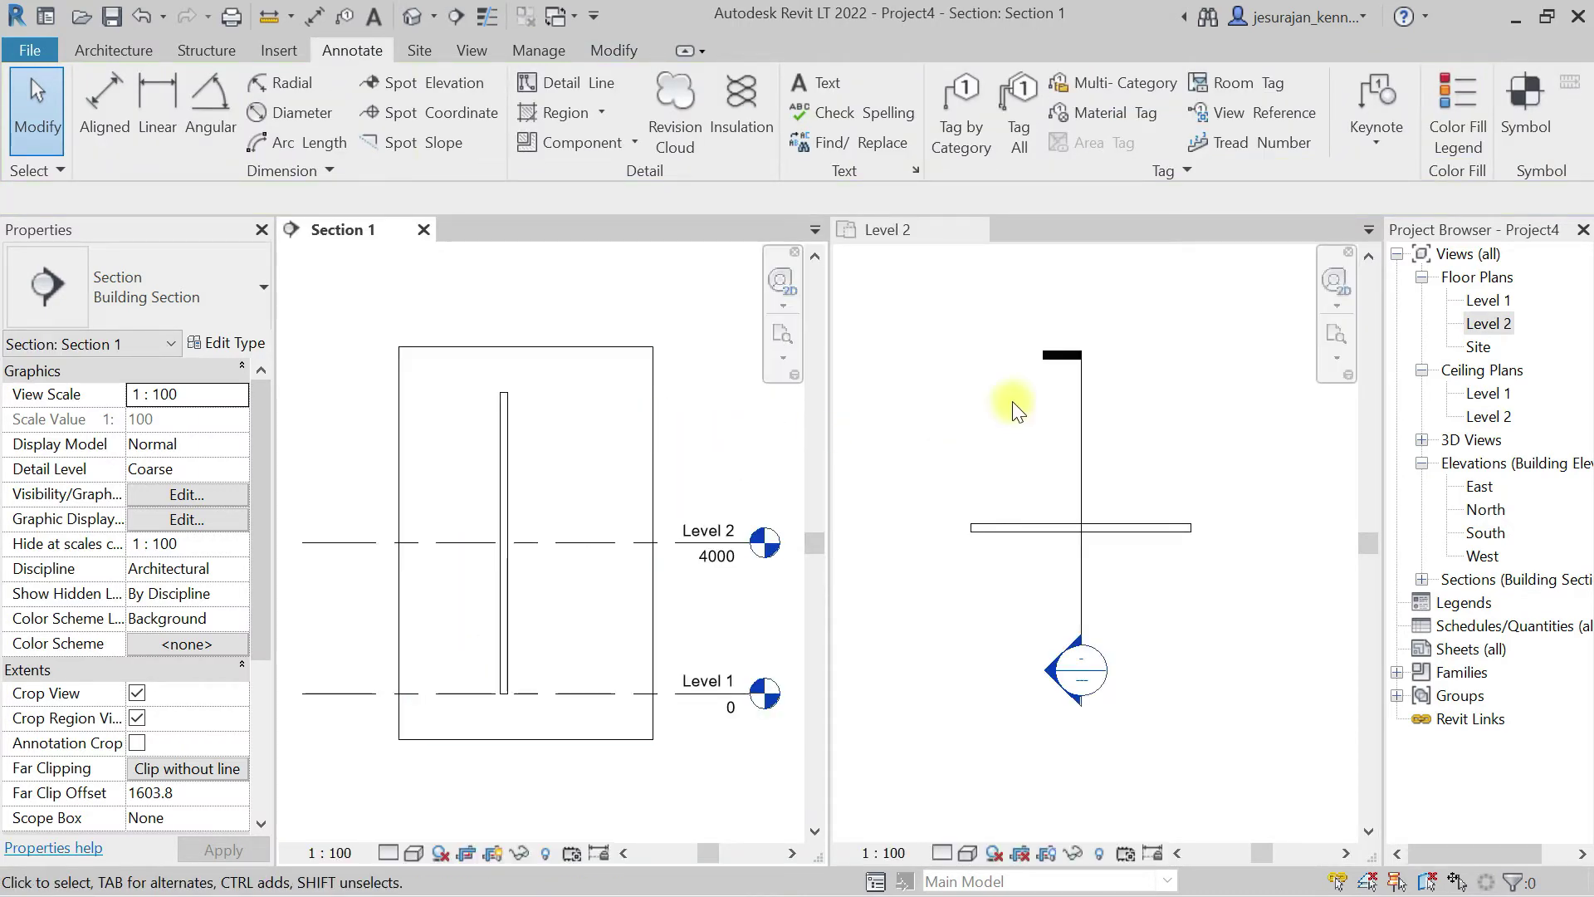
Step: Turn off Crop View and Crop Region Visible for the Section 1 view
scroll(226, 613, "down", 6)
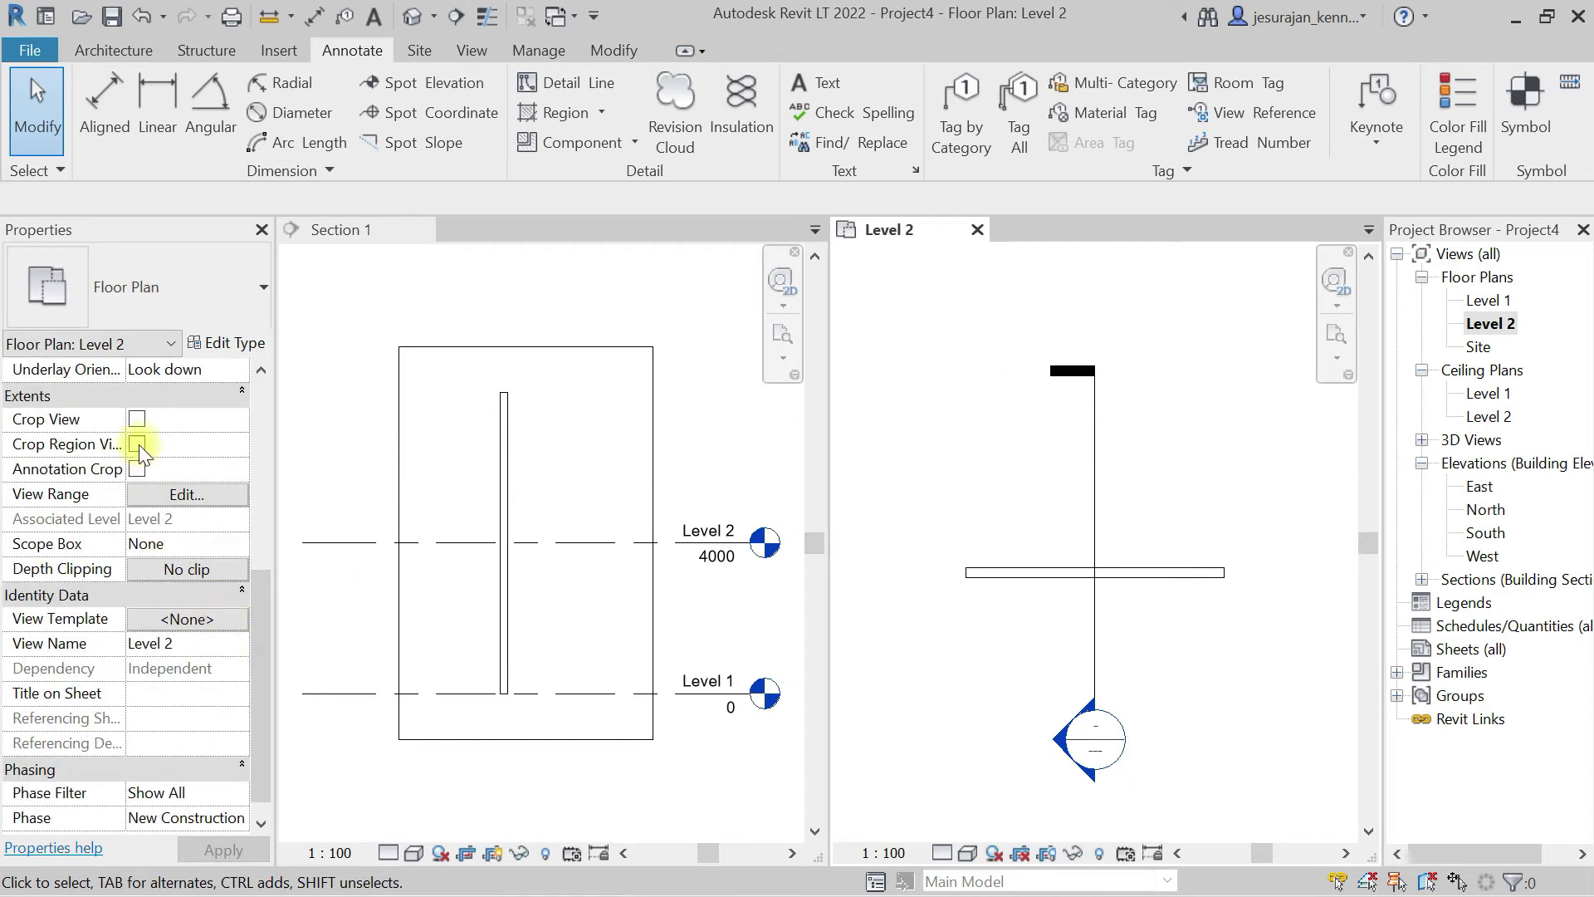
scroll(133, 465, "up", 2)
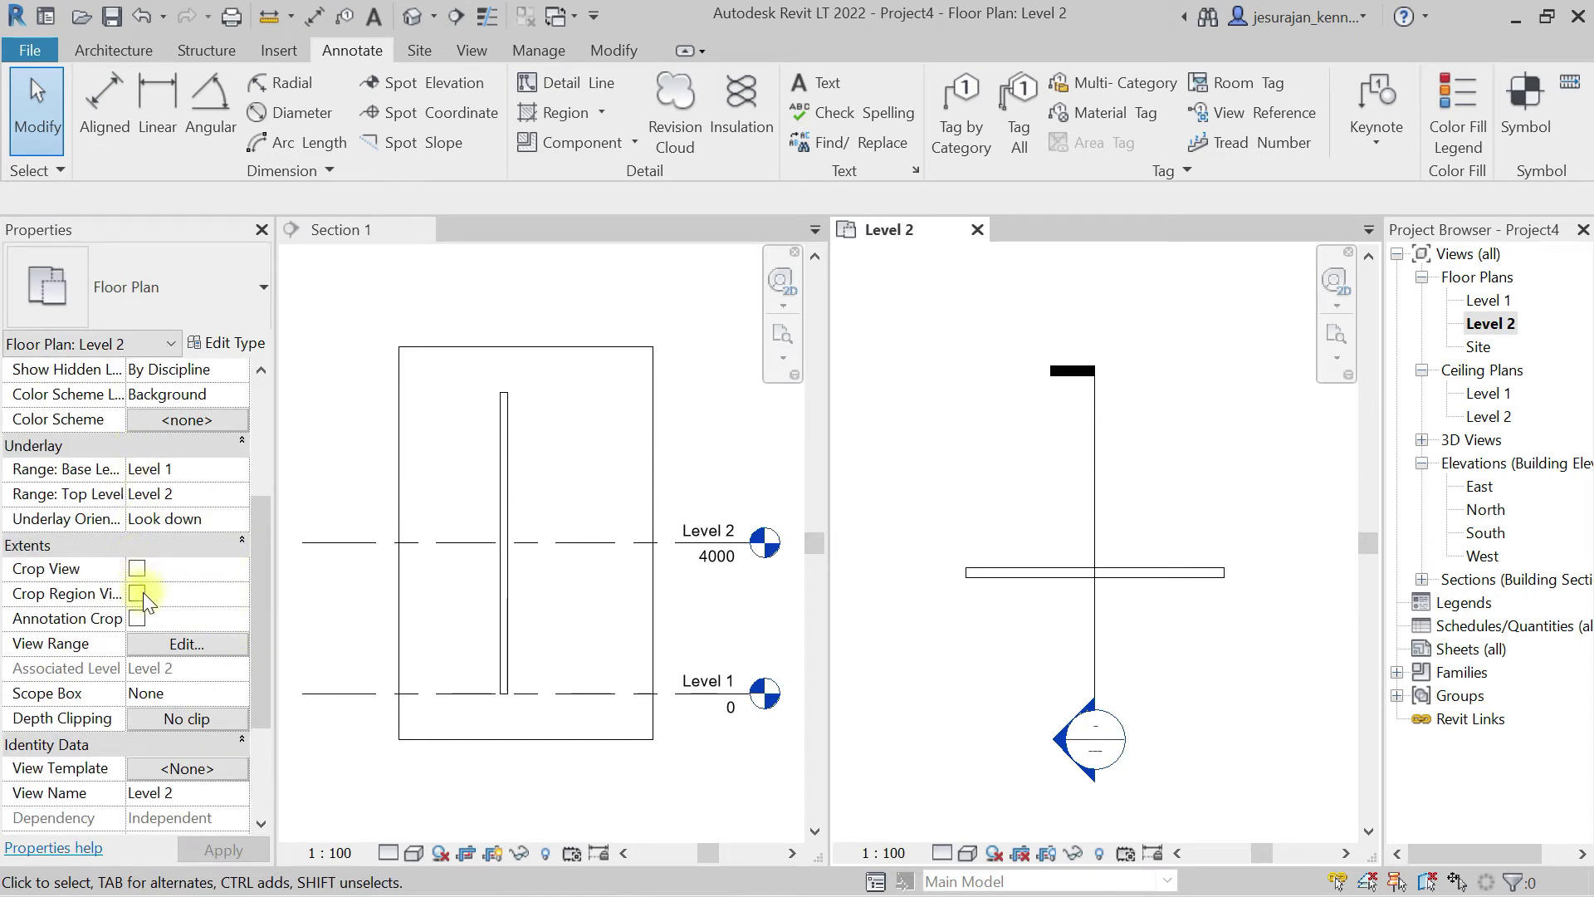
left_click(338, 491)
left_click(137, 444)
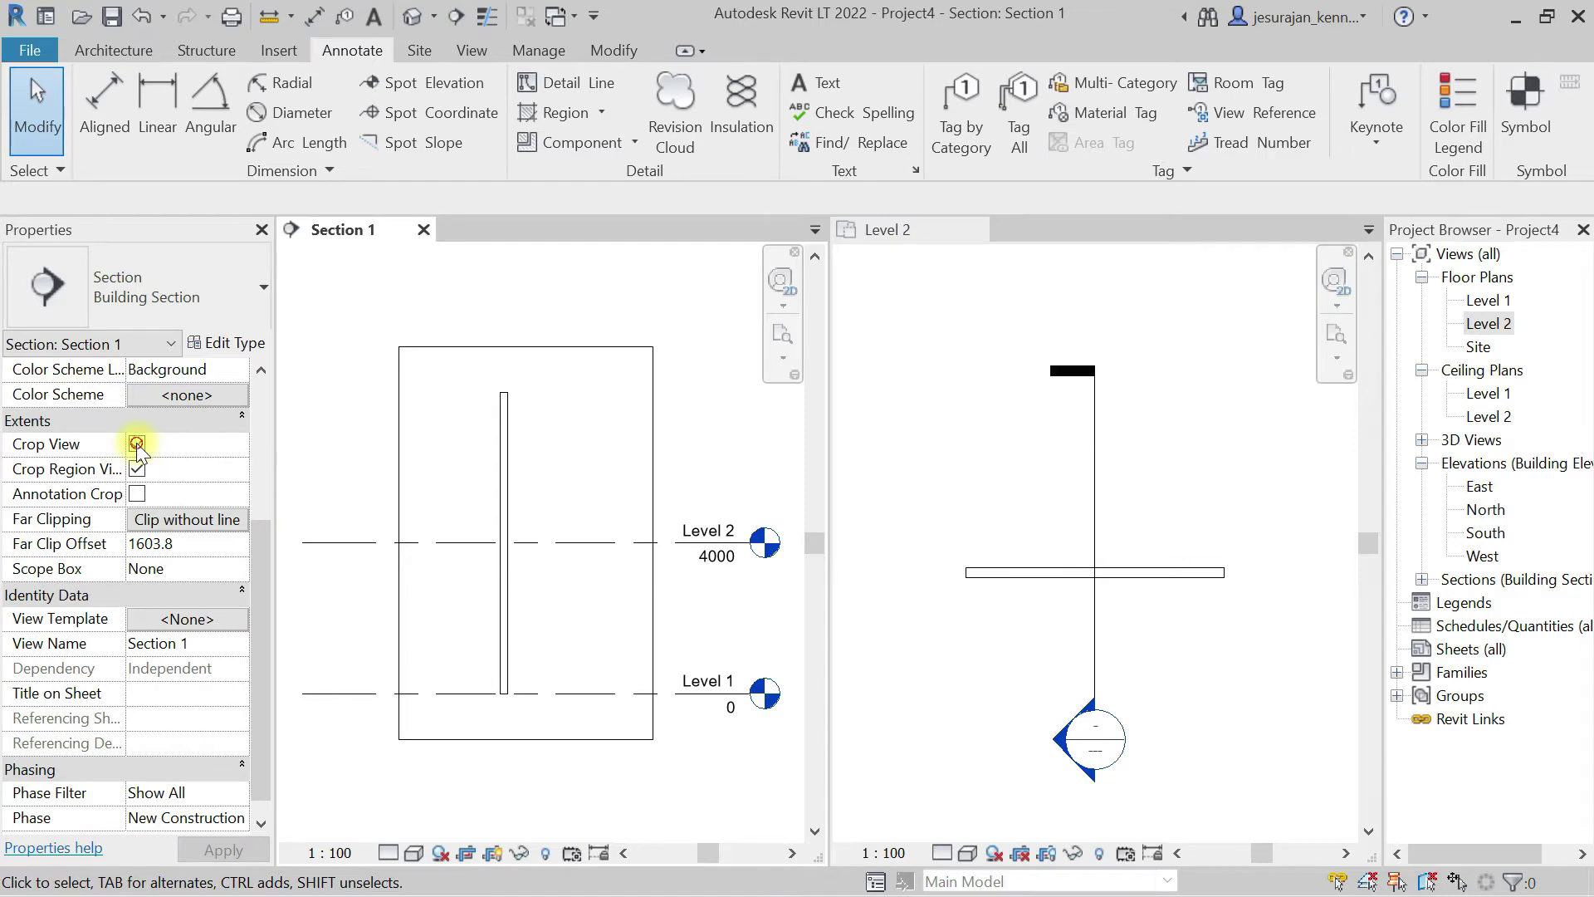
left_click(137, 469)
scroll(495, 547, "down", 2)
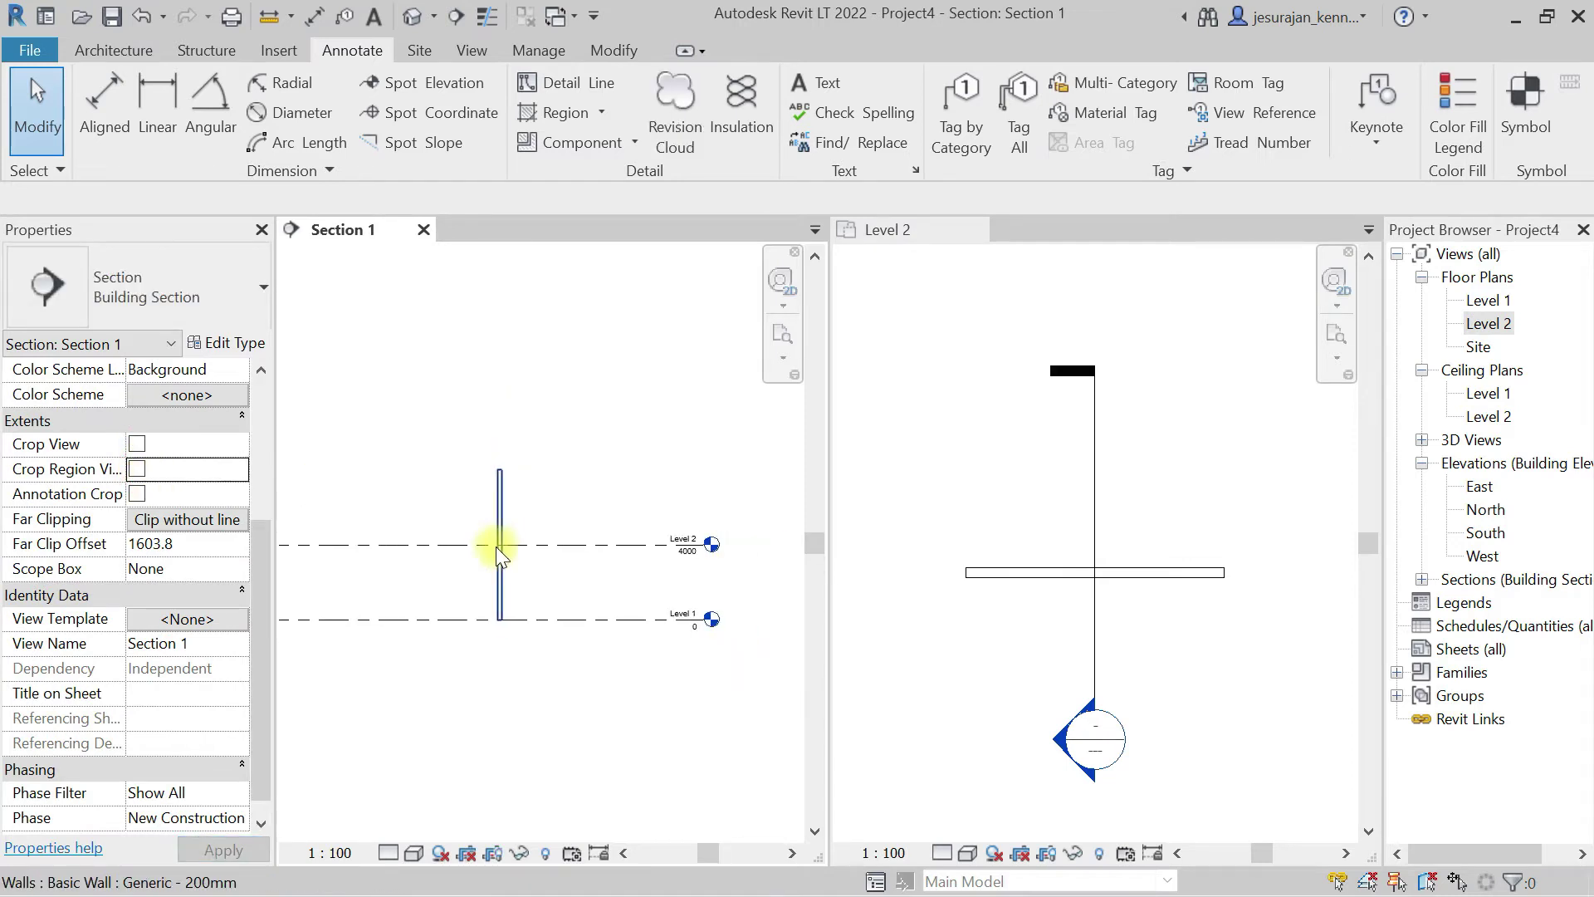
scroll(496, 564, "up", 2)
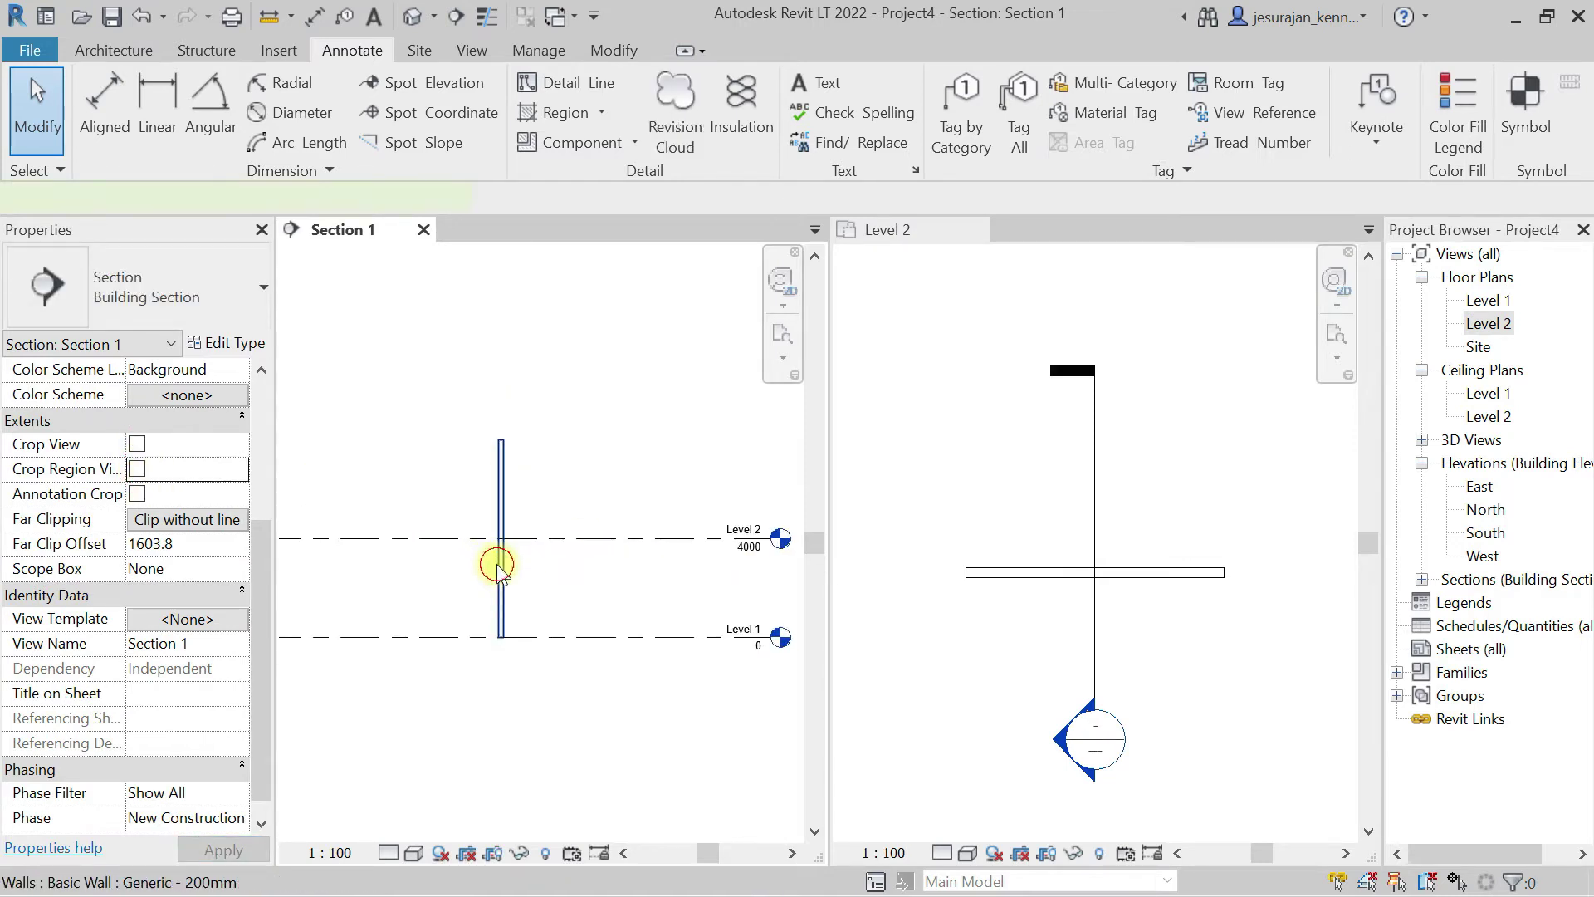
Step: Select the wall in the section and retile the two views with the Level 2 plan ahead of Section 1
left_click(497, 564)
left_click(1088, 420)
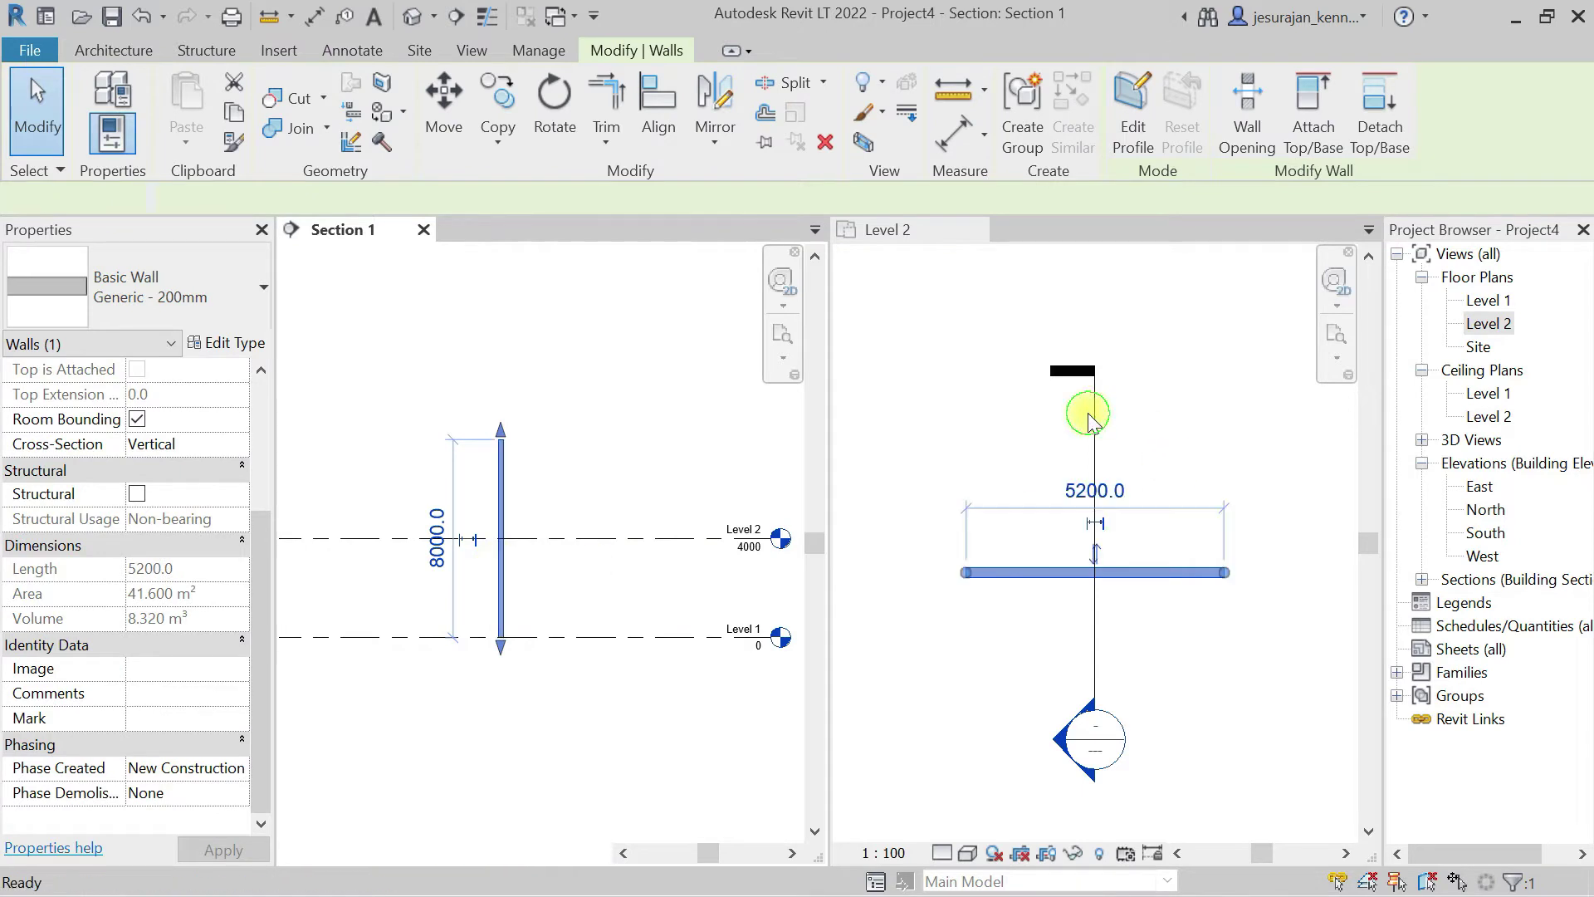
key("w")
key("t")
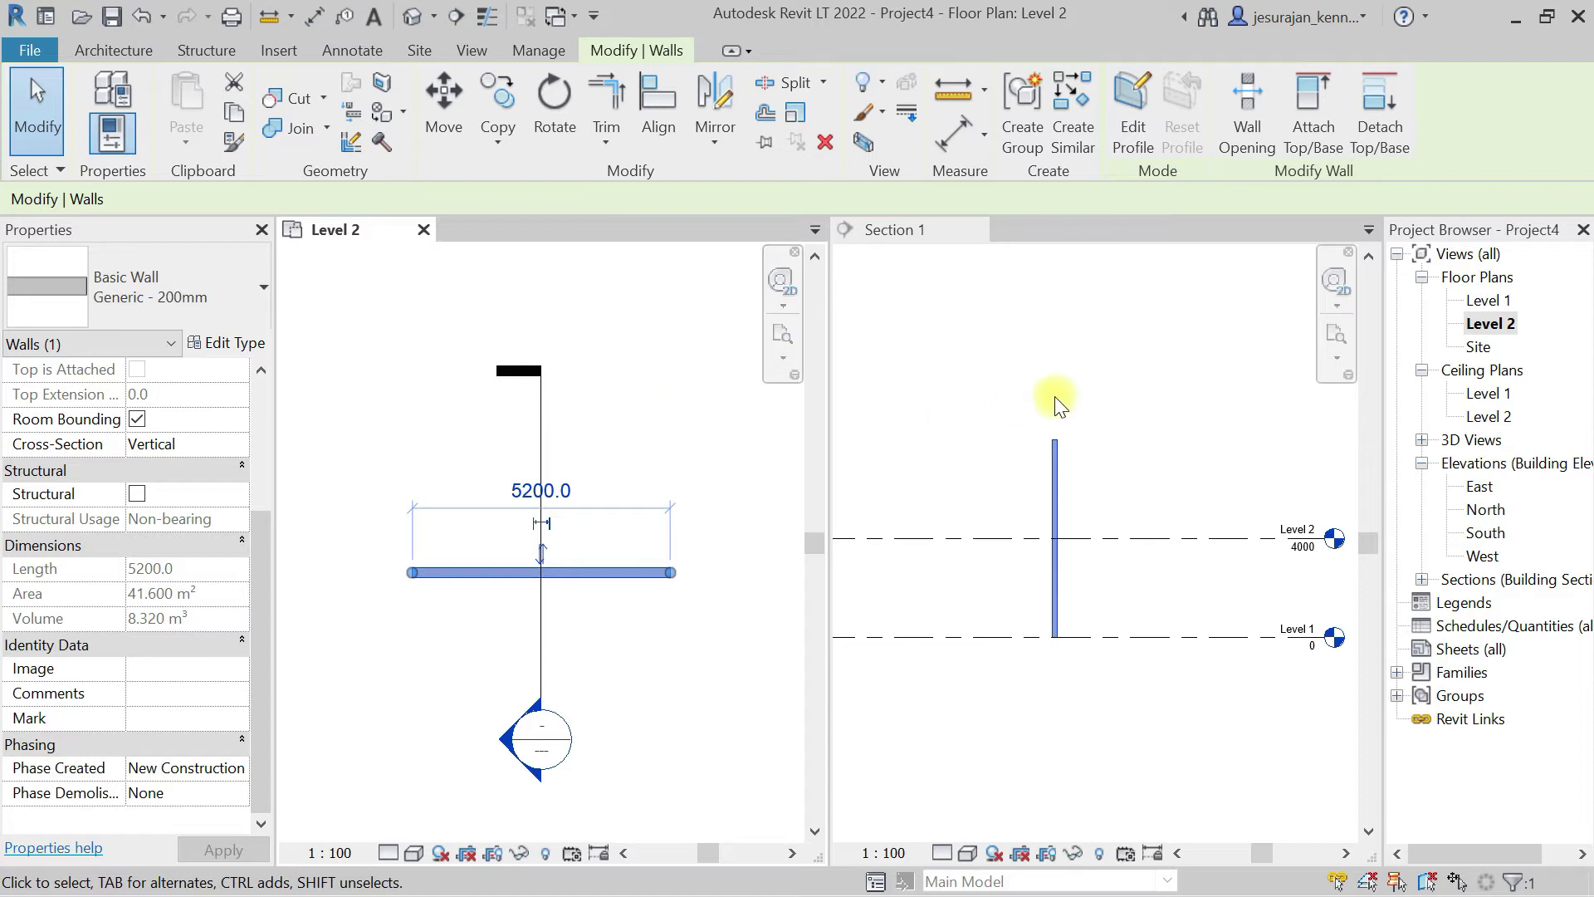
left_click(1132, 527)
scroll(1132, 556, "up", 1)
middle_click_drag(1132, 556, 1103, 552)
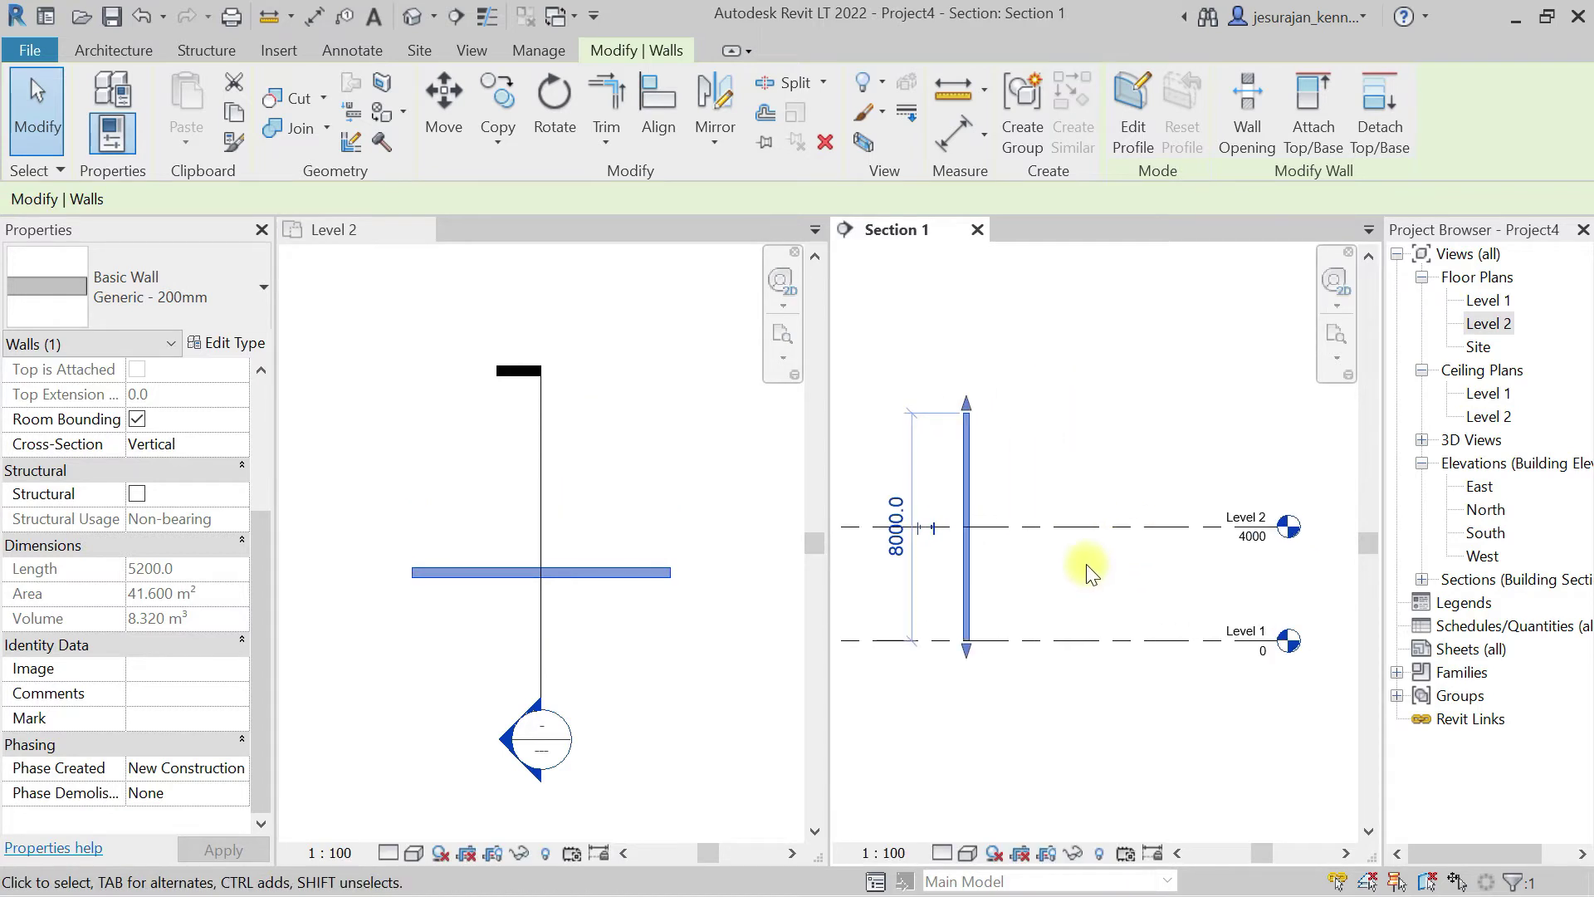
Step: Break the section line in the Level 2 plan, leaving a gap around the wall between its head and tail
left_click(535, 465)
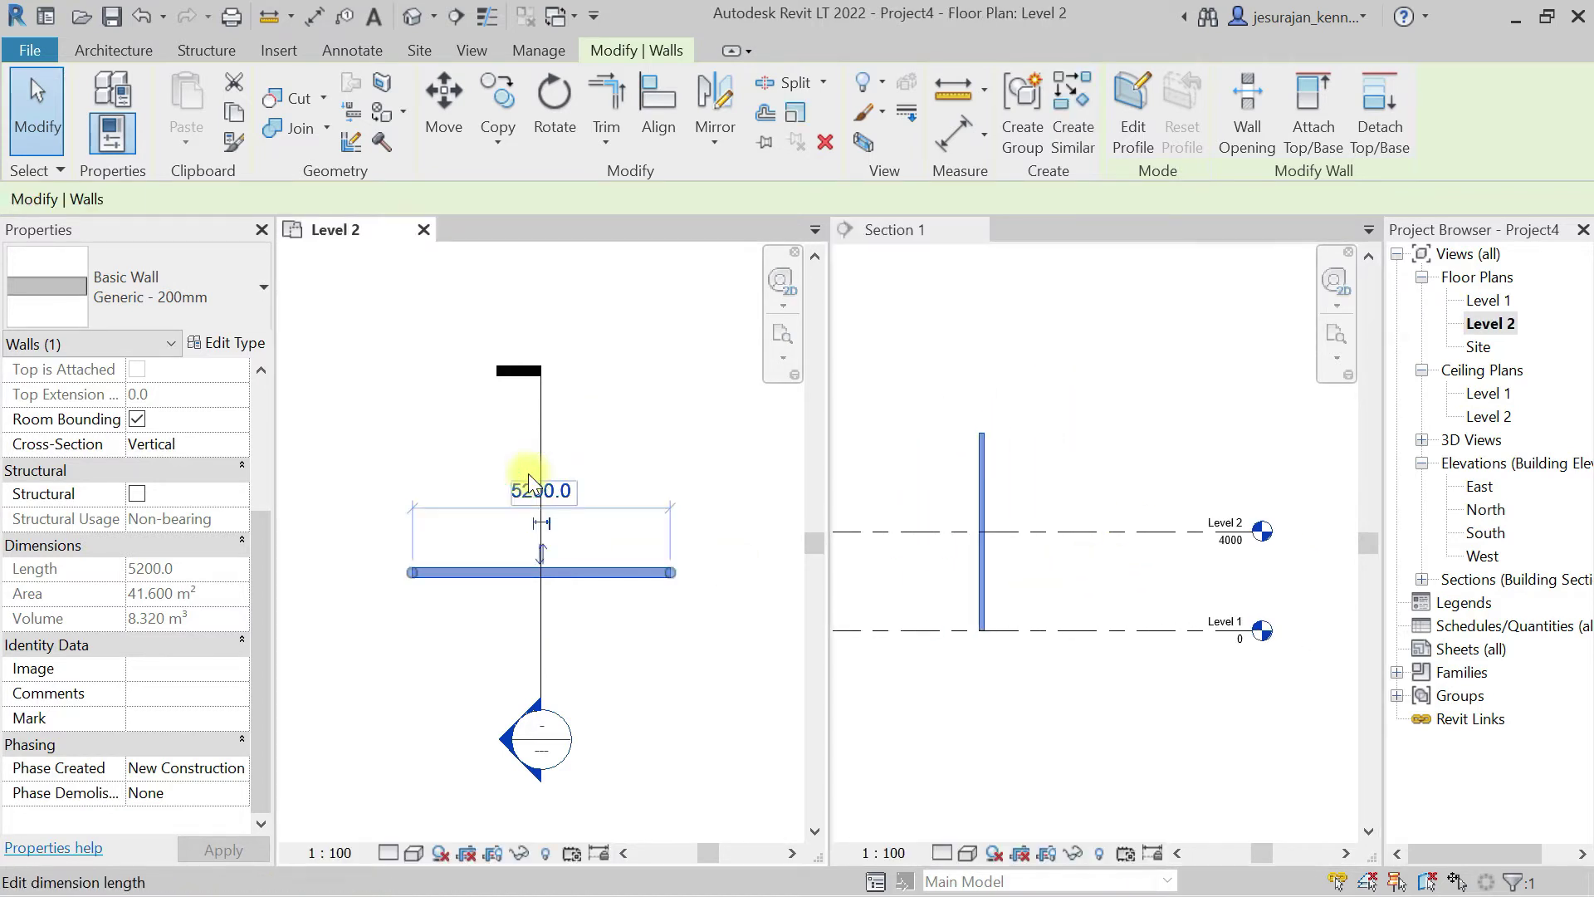
left_click(540, 463)
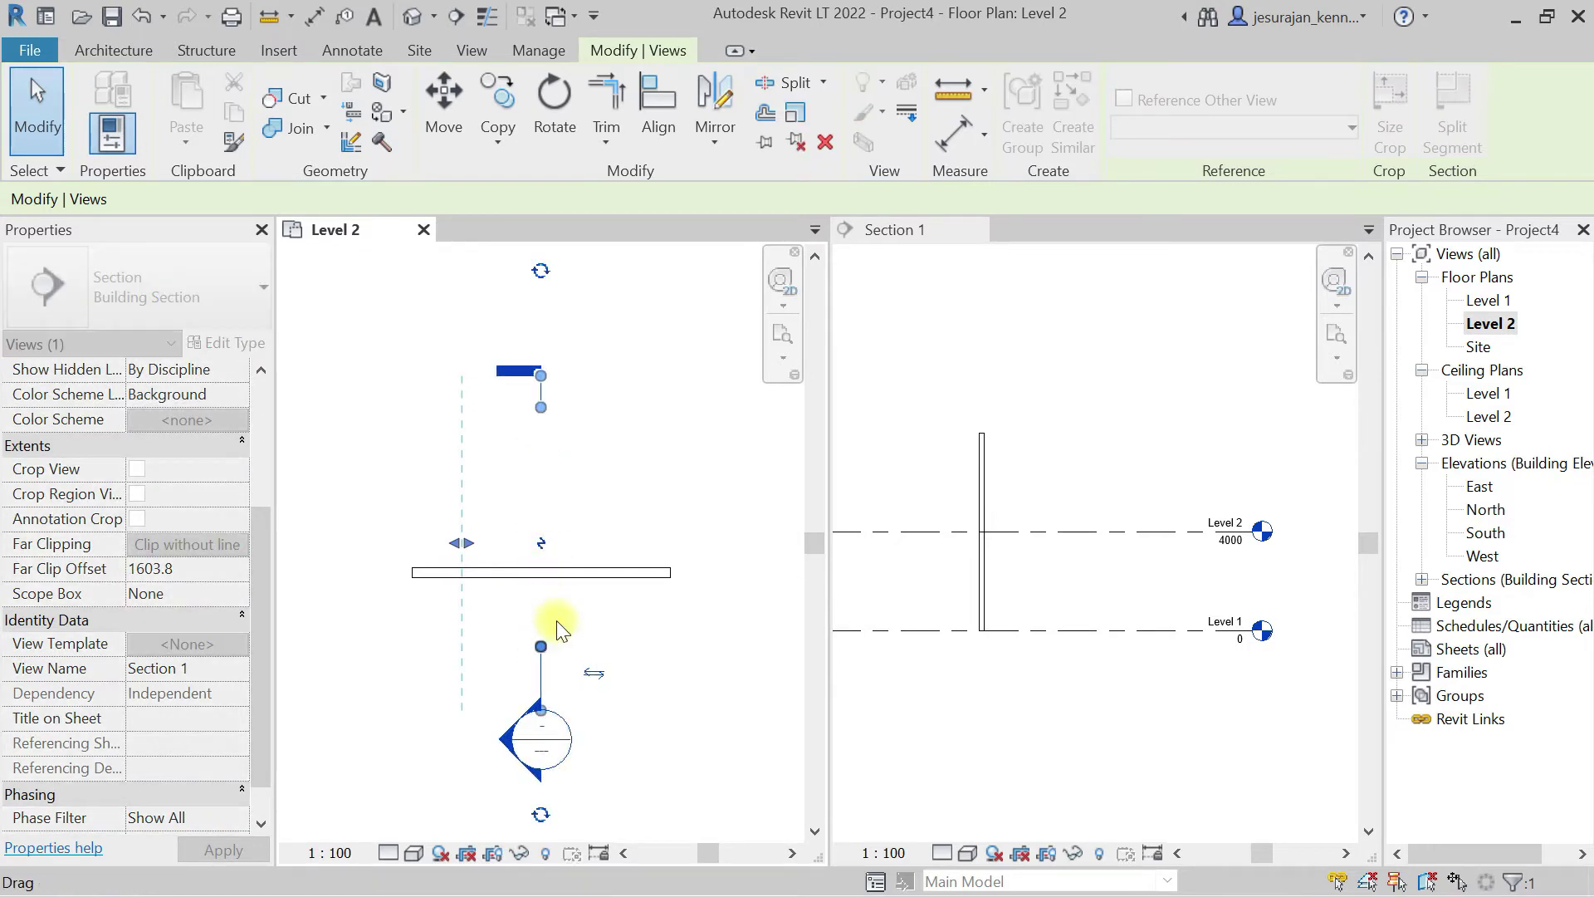
left_click(605, 510)
Step: Set the Level 2 floor plan's detail level to Fine
scroll(563, 580, "up", 1)
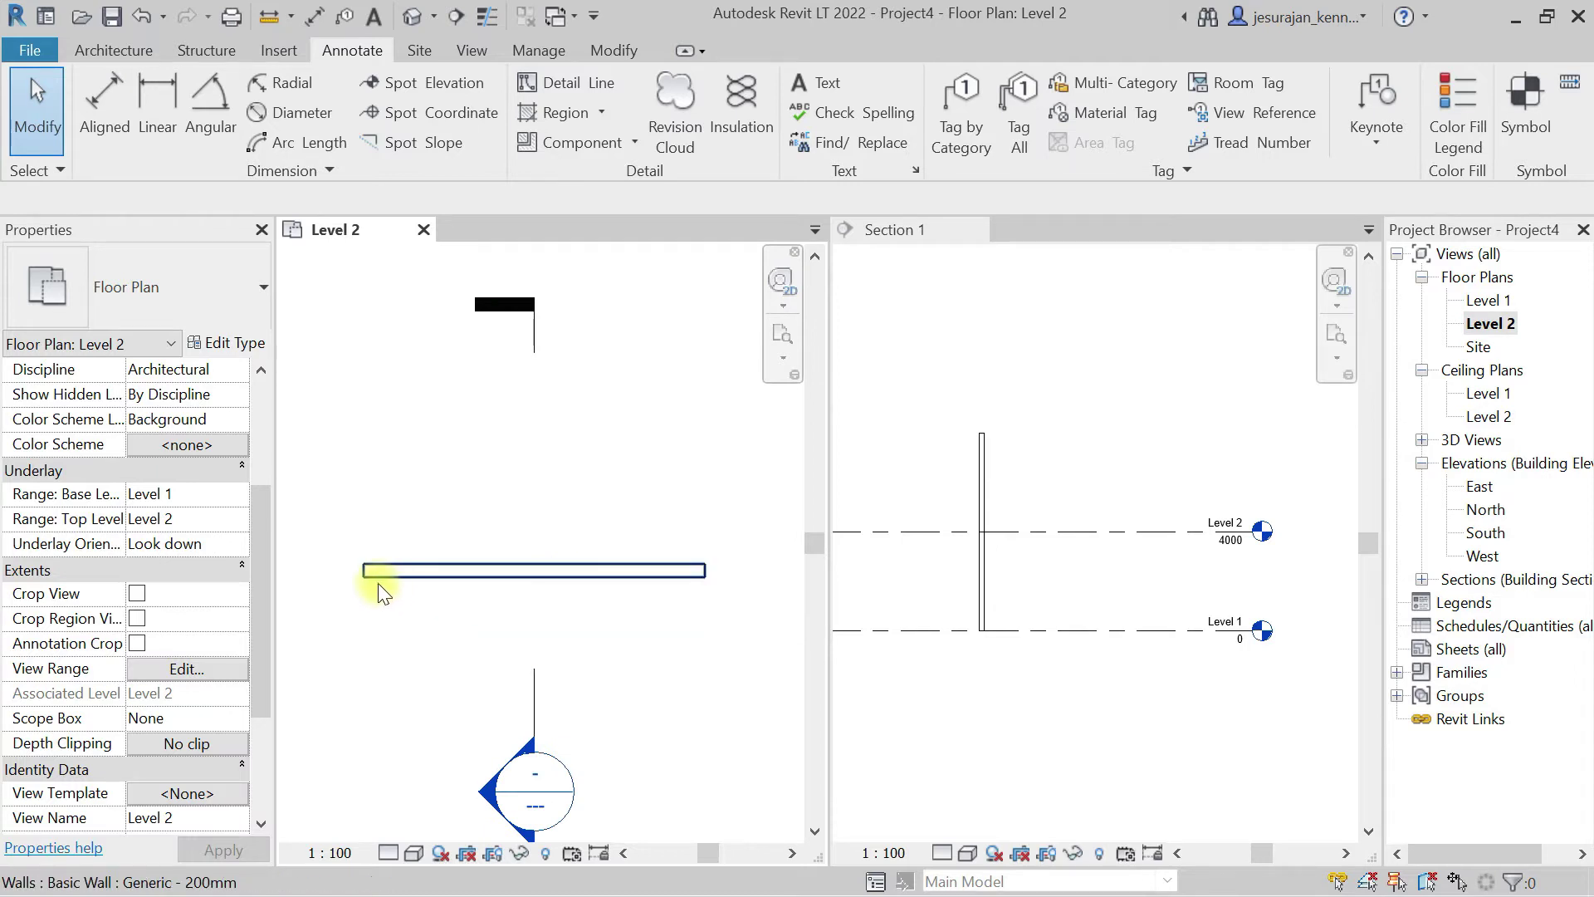
scroll(375, 581, "up", 2)
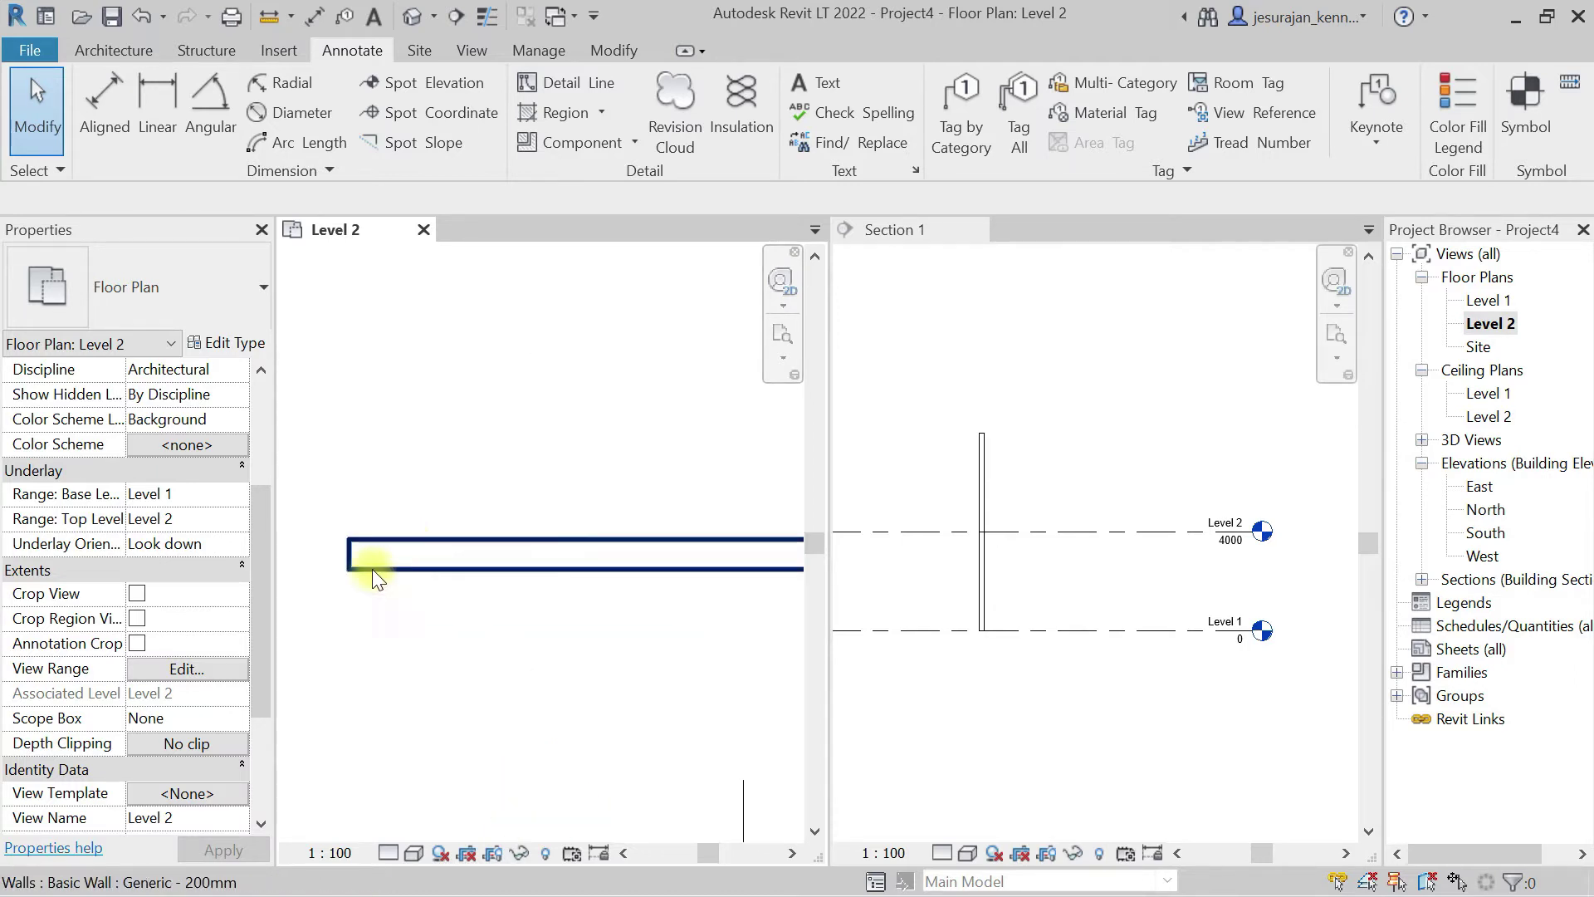
scroll(415, 549, "down", 2)
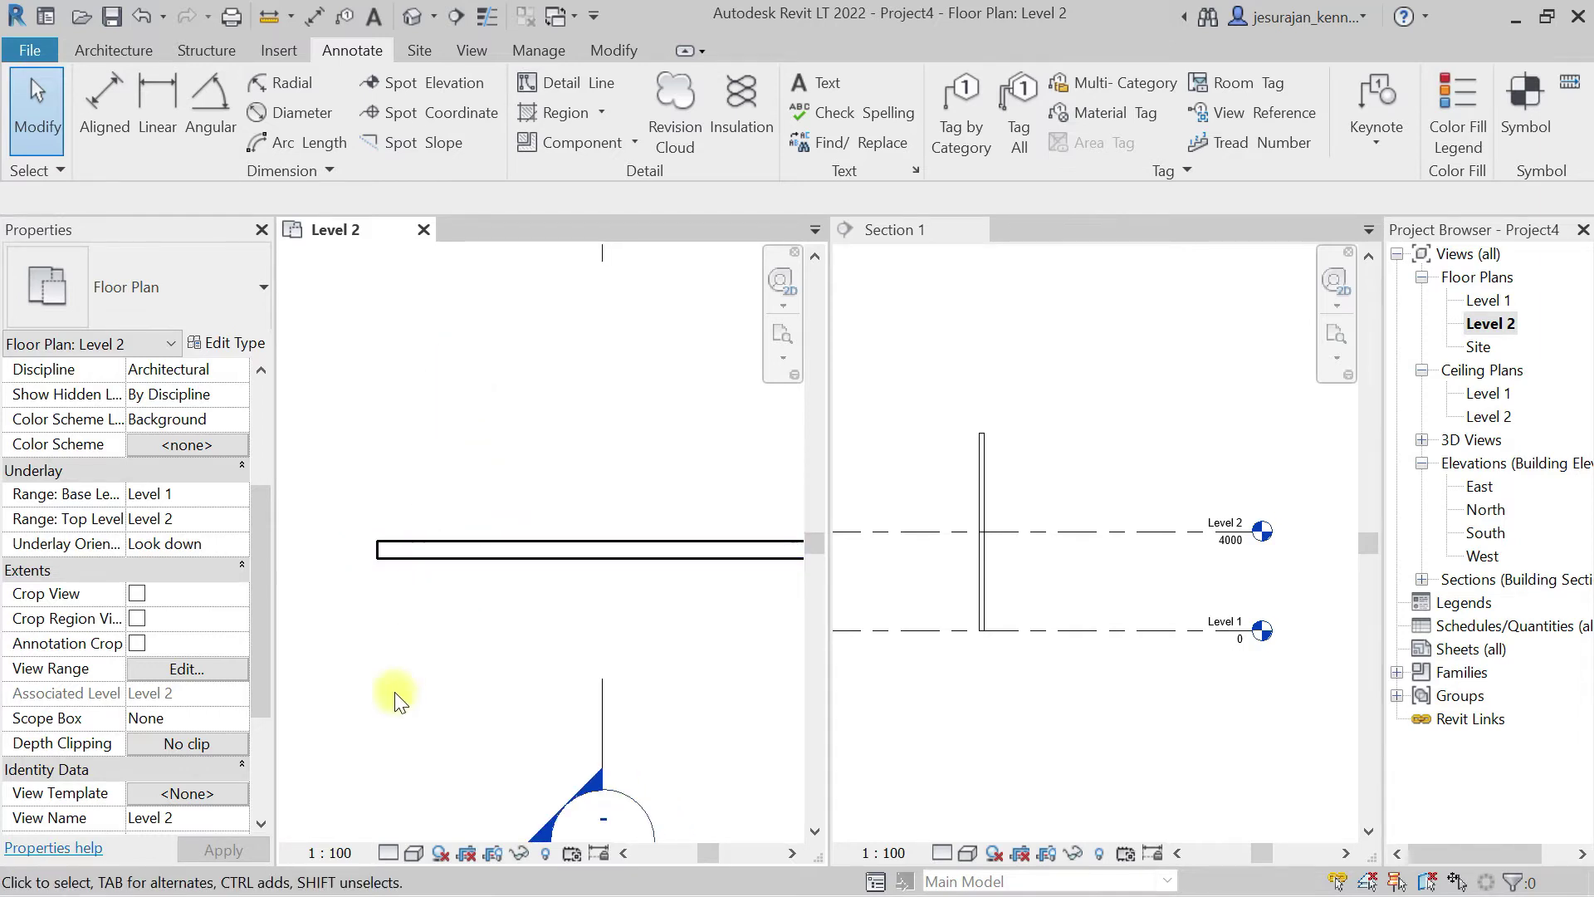
left_click(389, 853)
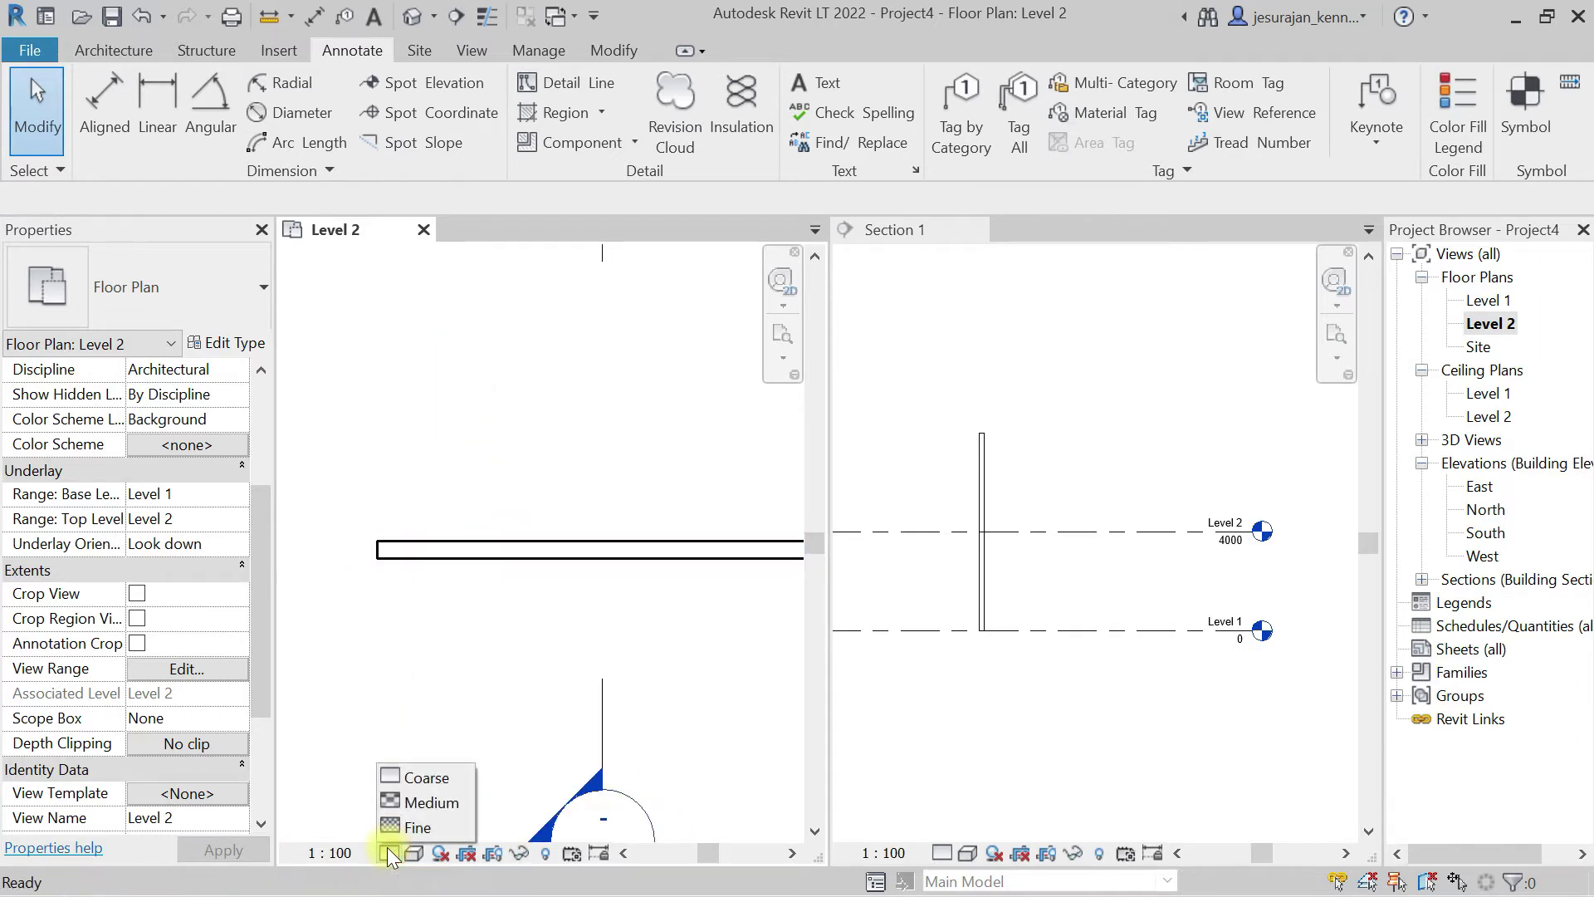
left_click(397, 829)
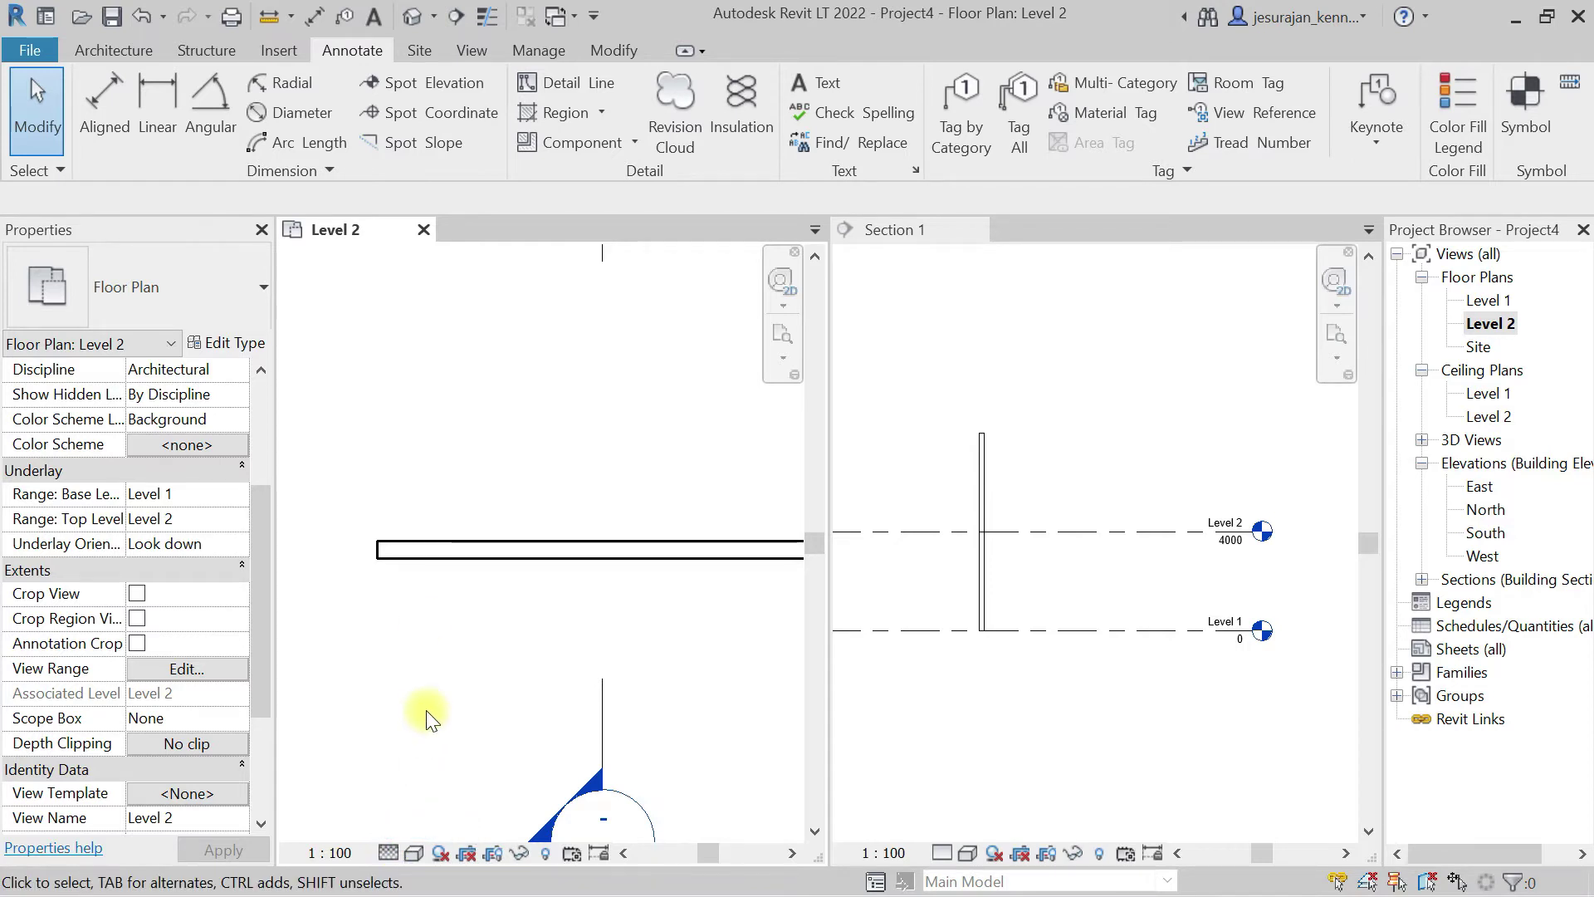
Step: Override the Walls category's cut foreground pattern in the Level 2 plan with the closely spaced Diagonal down hatch
left_click(472, 50)
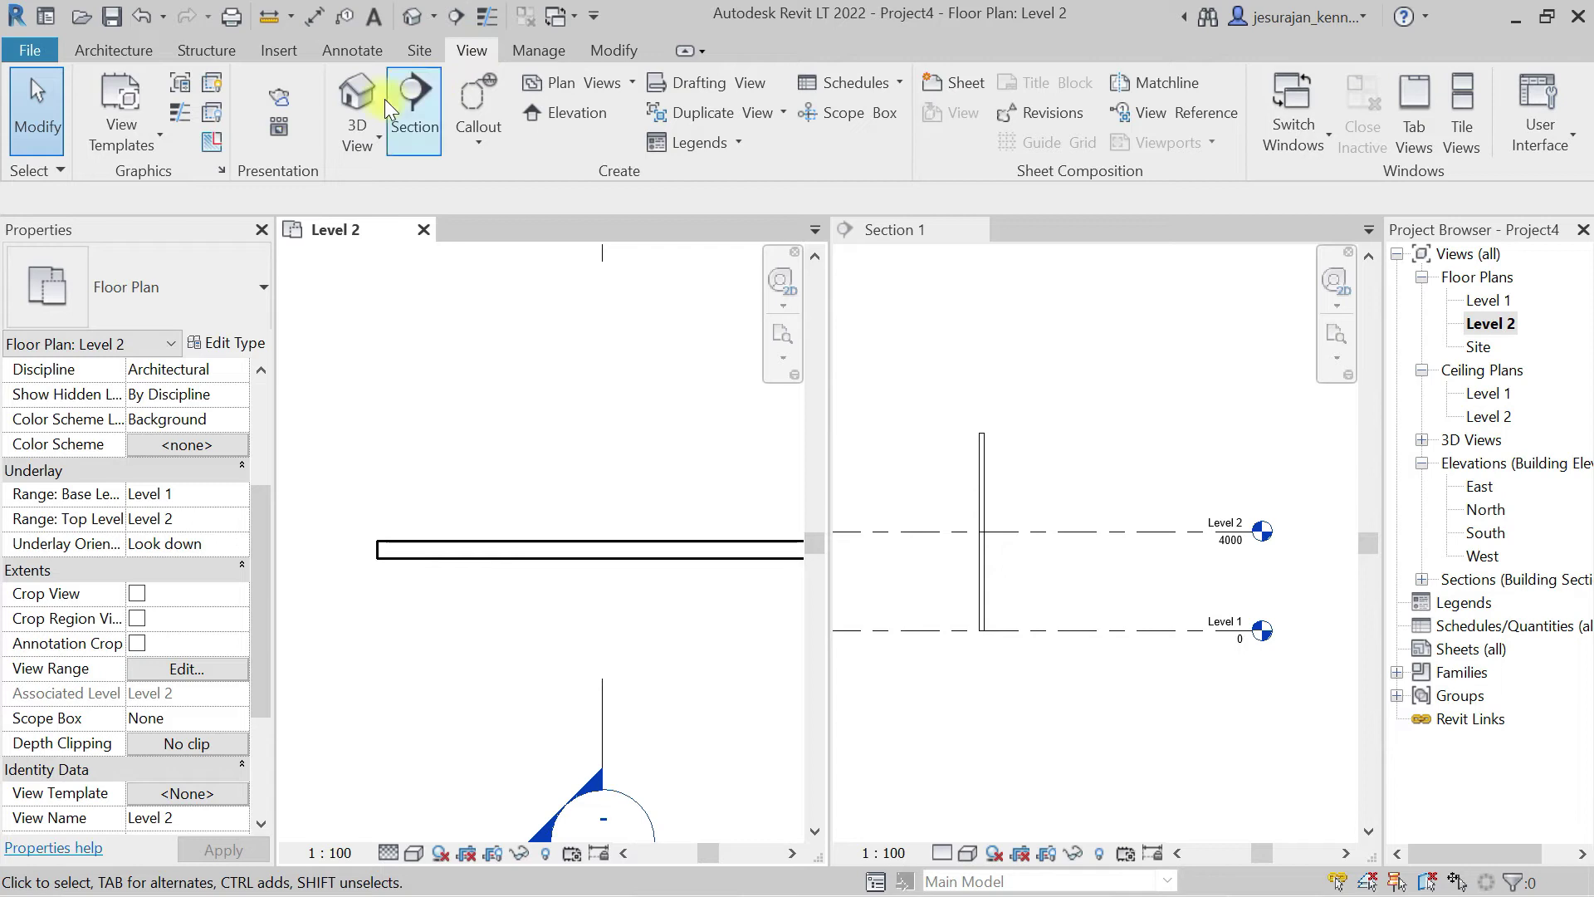
left_click(179, 82)
left_click(511, 341)
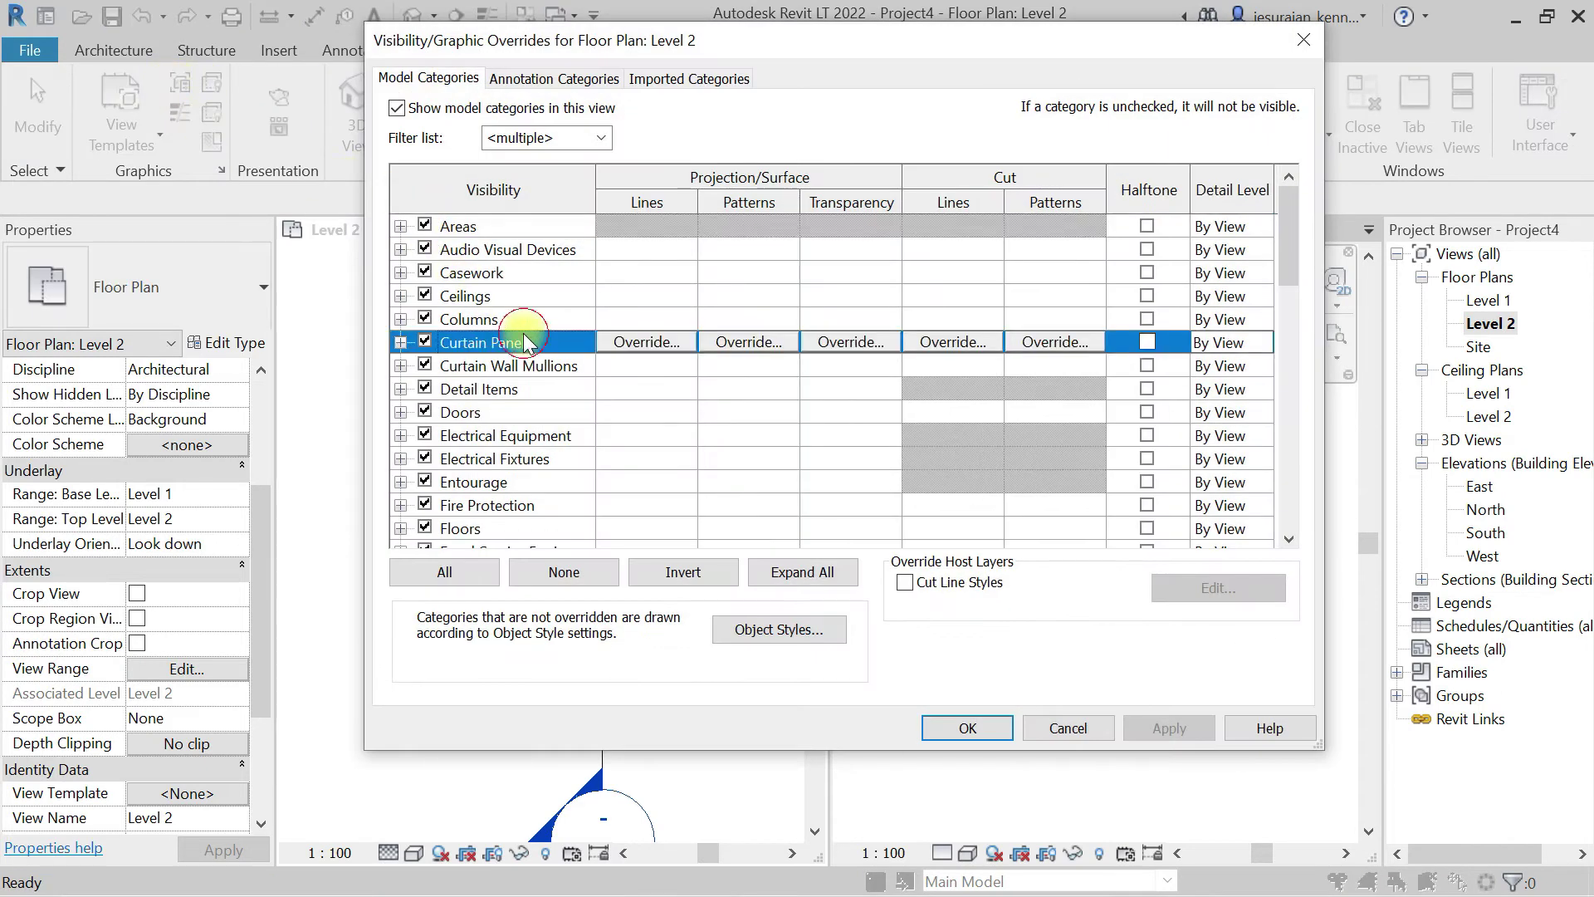
scroll(465, 390, "down", 9)
scroll(485, 405, "down", 3)
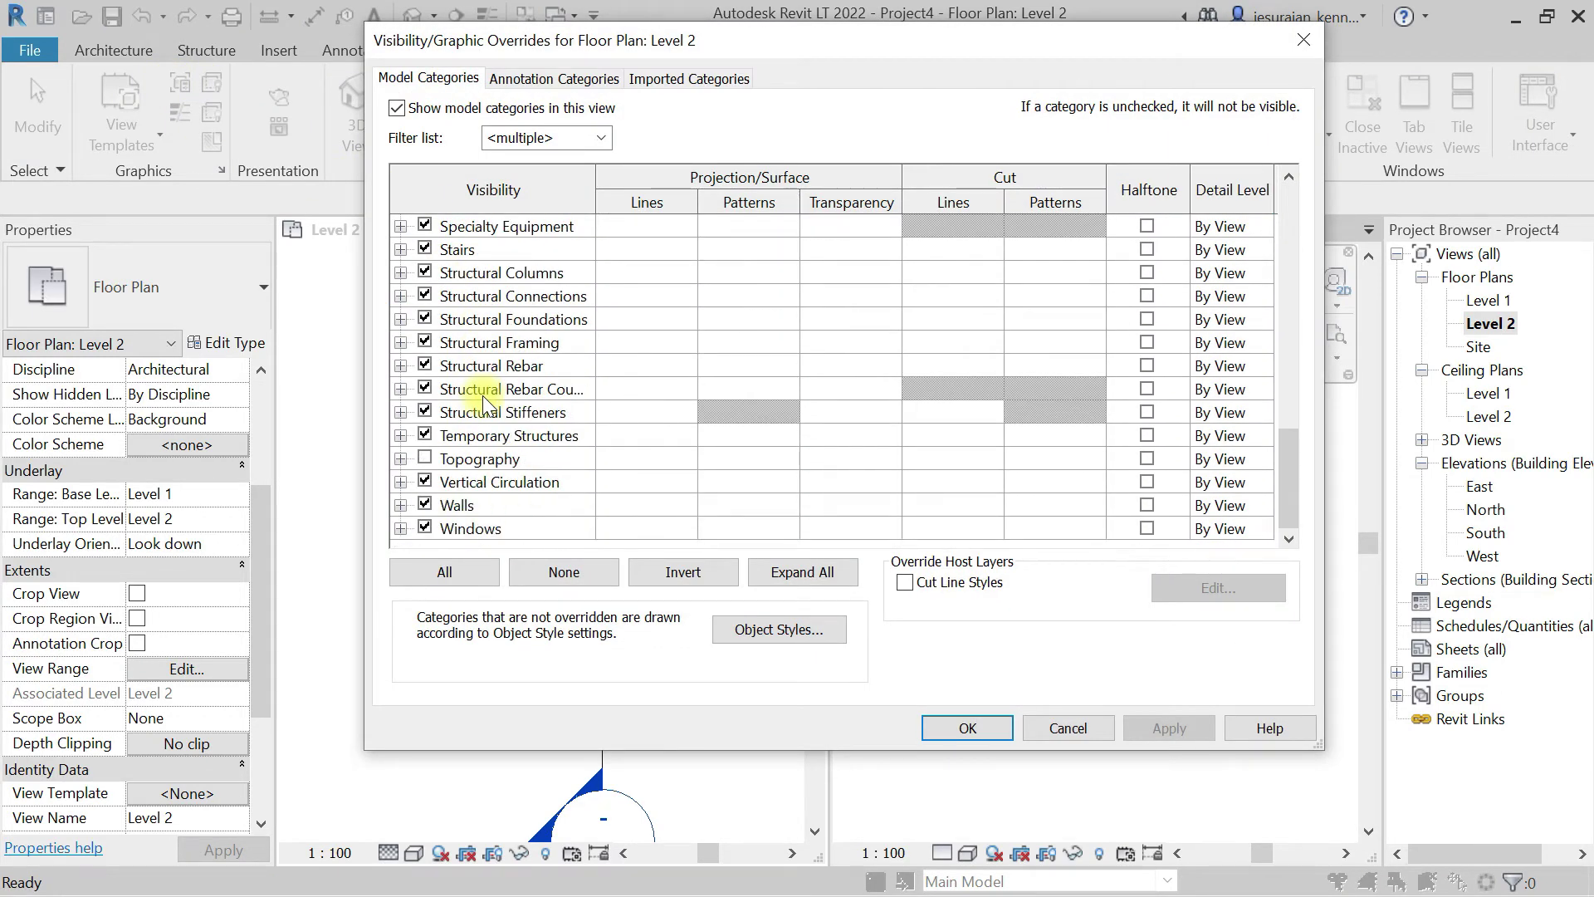
left_click(461, 505)
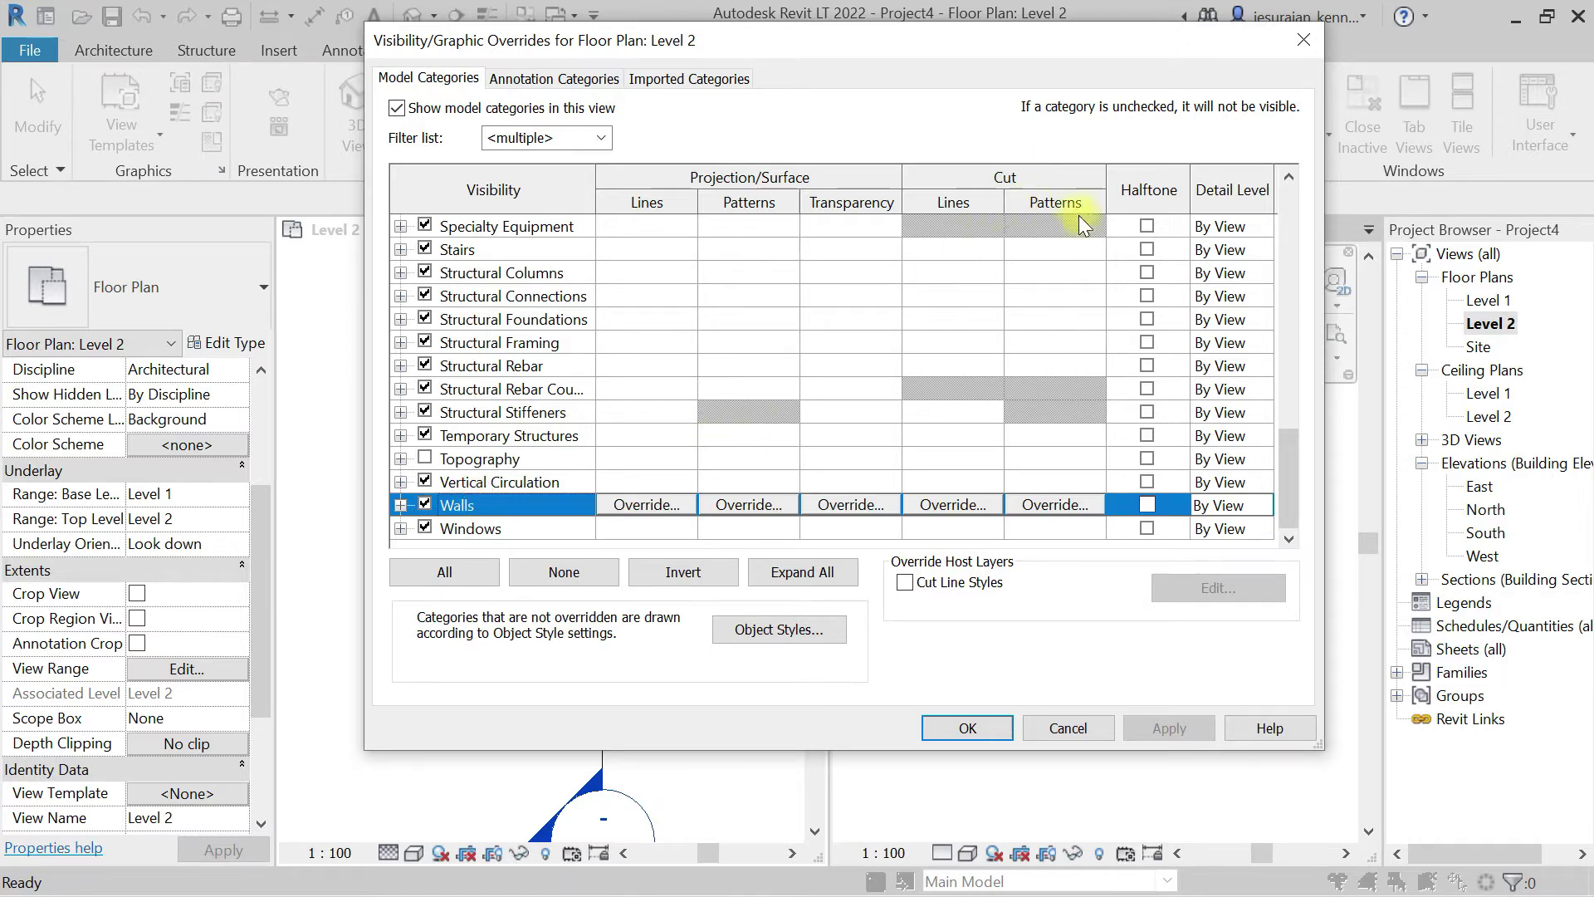
left_click(1067, 505)
left_click(823, 314)
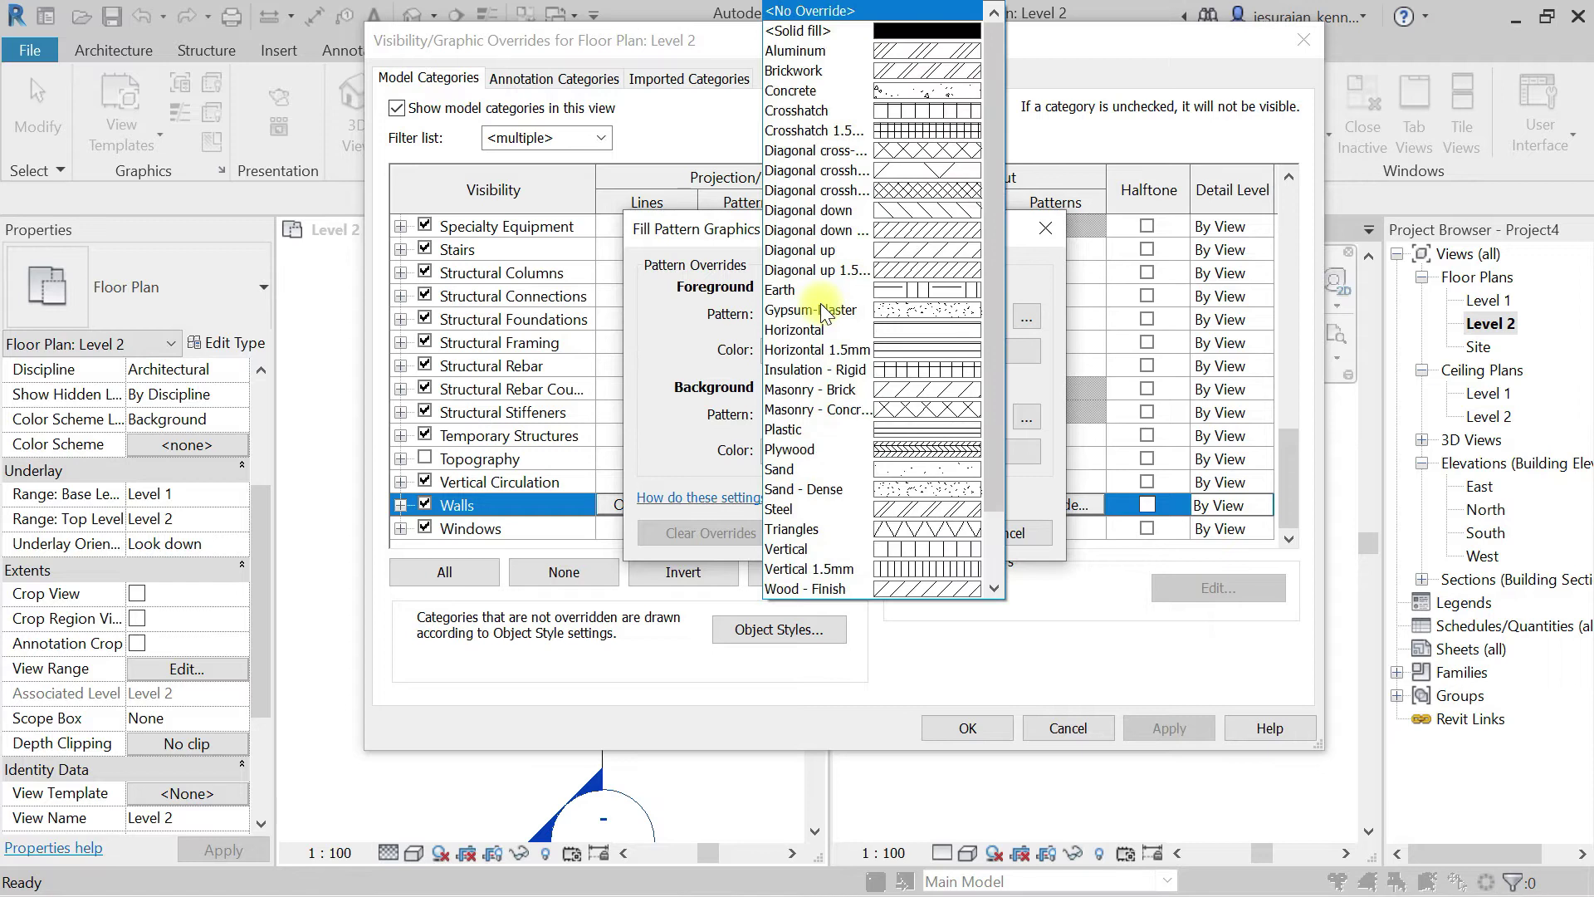
left_click(822, 224)
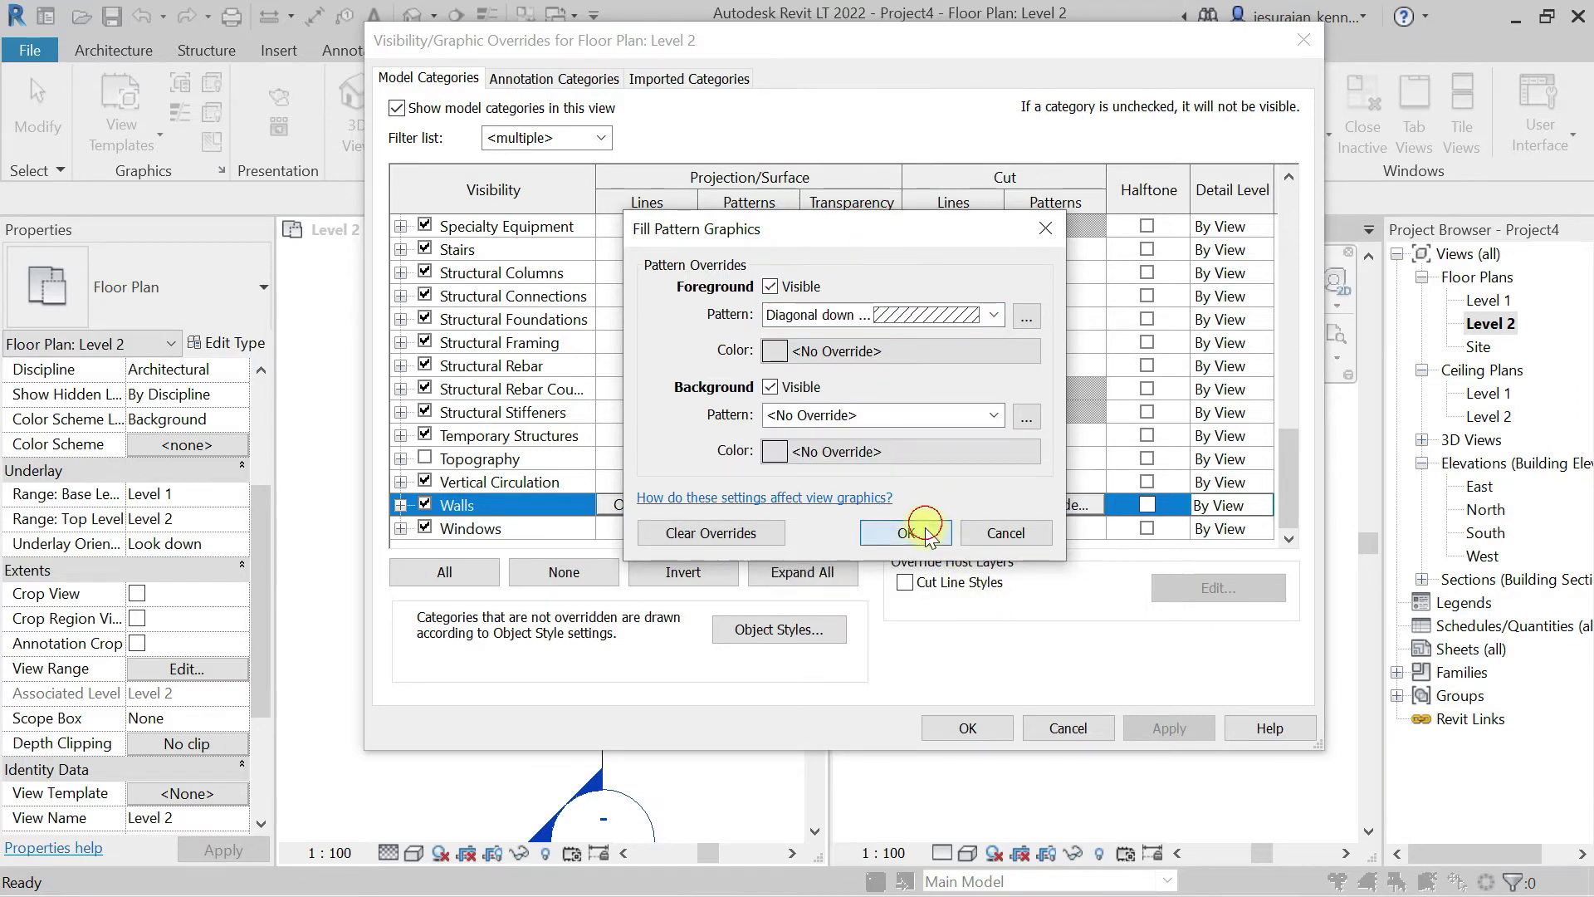
left_click(909, 533)
left_click(968, 727)
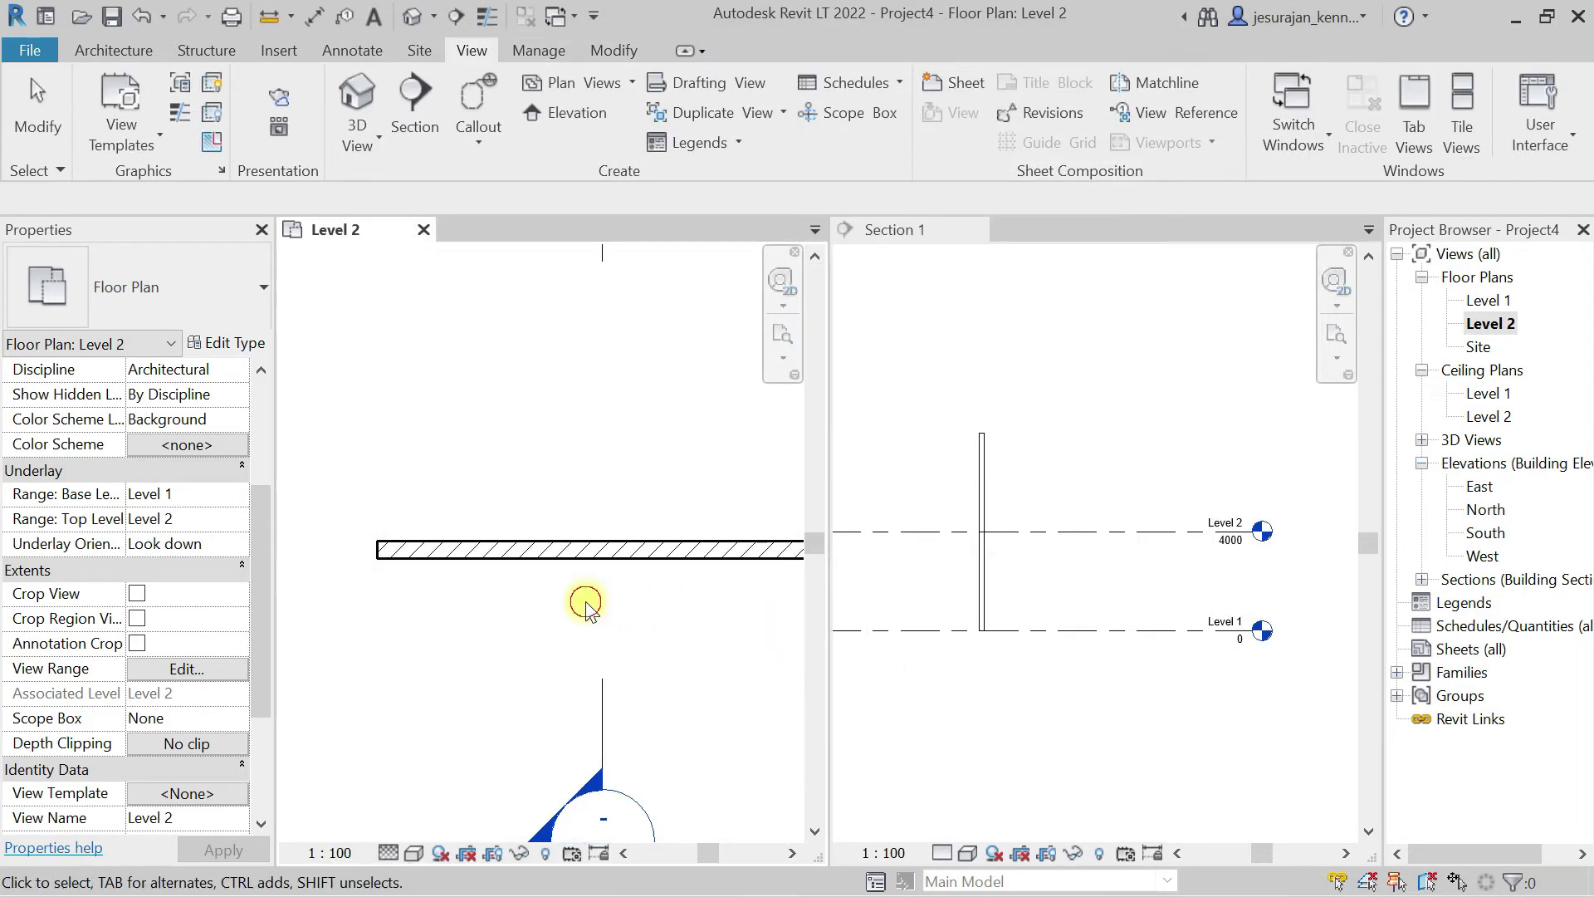
scroll(355, 593, "up", 3)
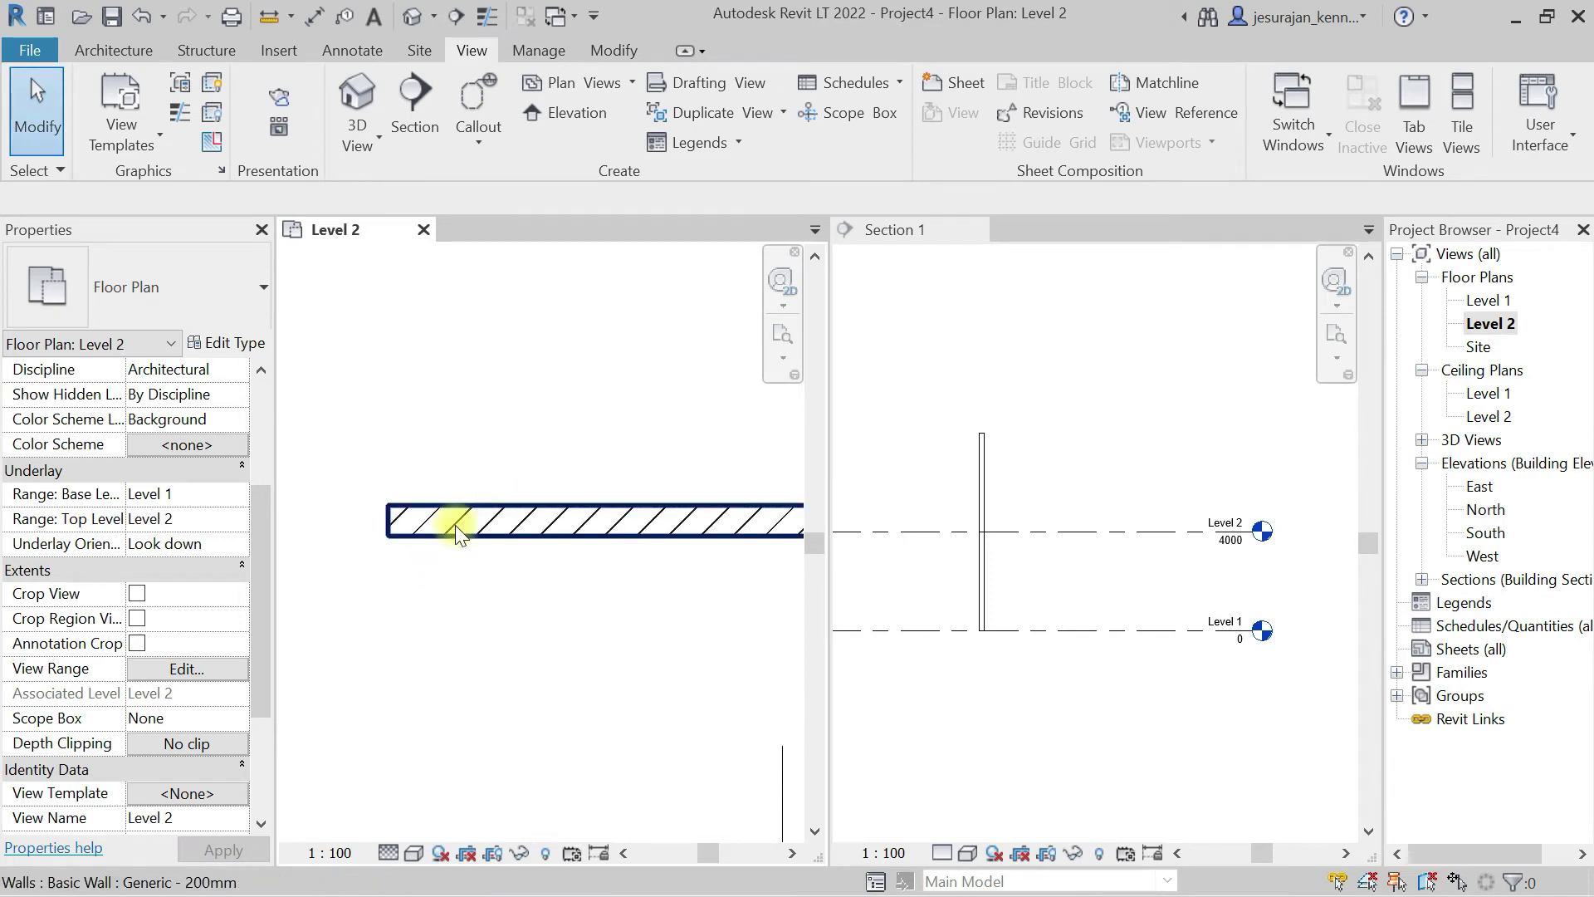
scroll(491, 497, "down", 4)
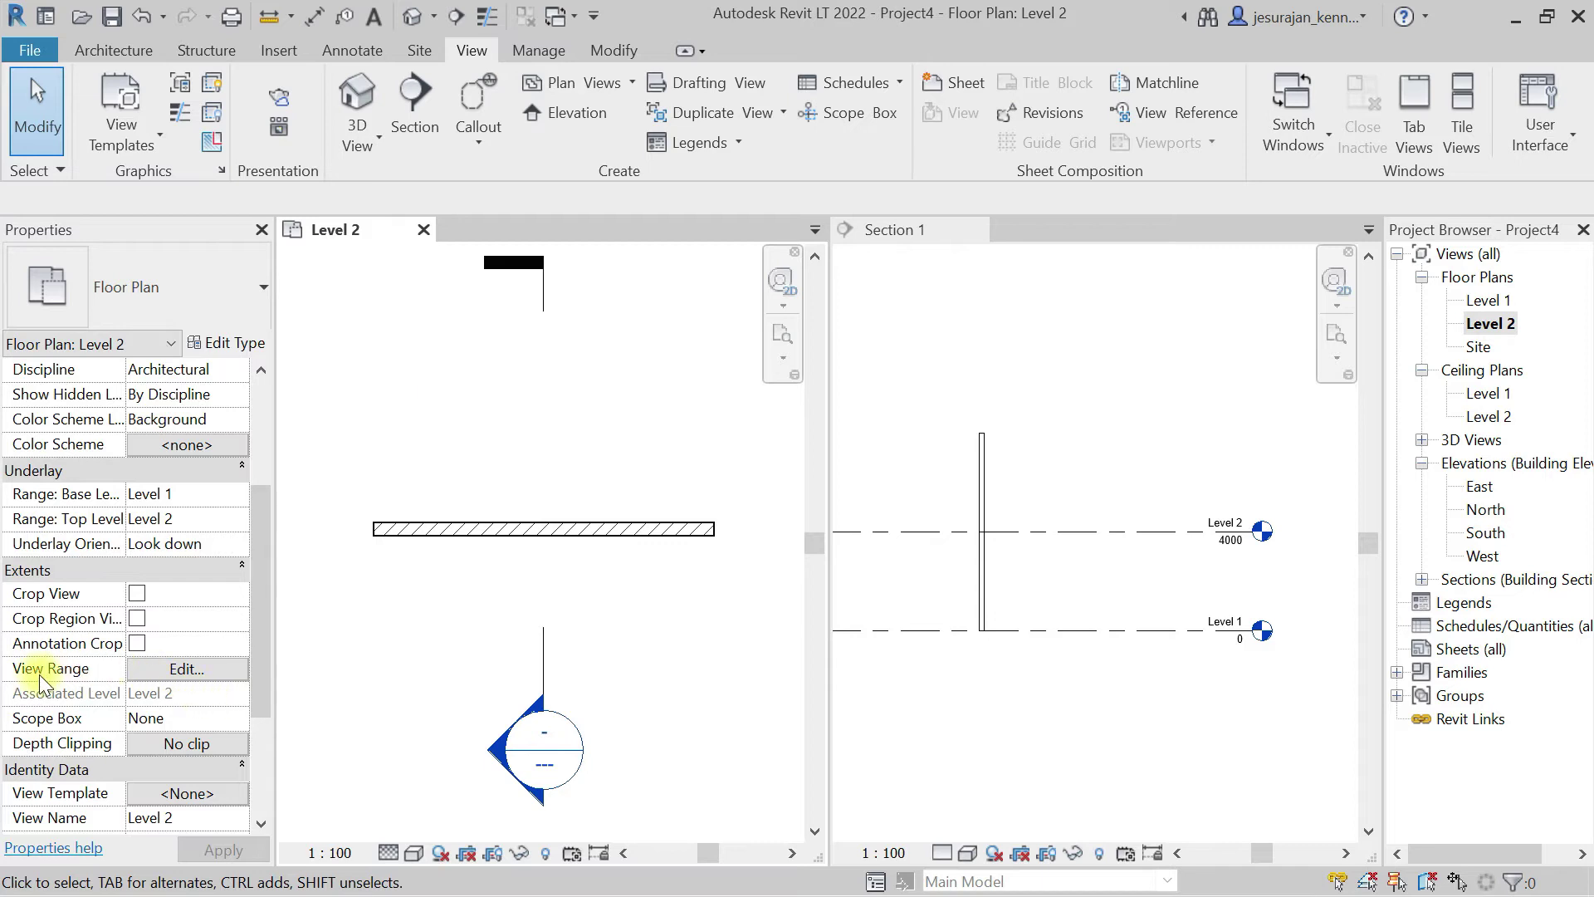
Step: Open the Level 2 plan's view range and examine its top, cut plane and bottom offsets against the sample view range diagram
left_click(180, 669)
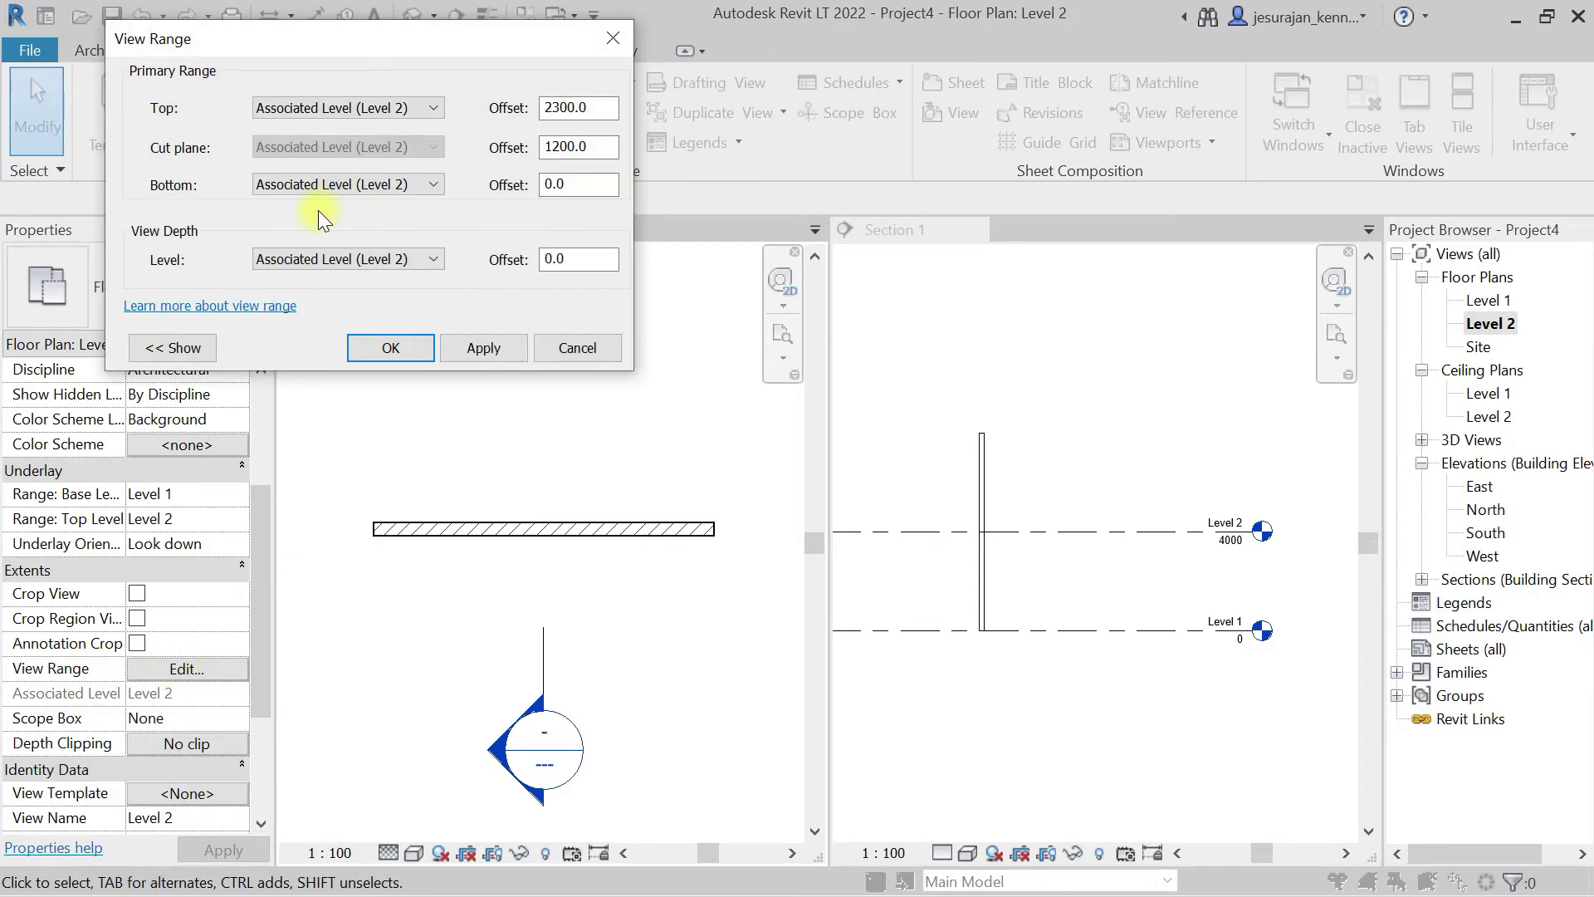
left_click_drag(355, 42, 445, 70)
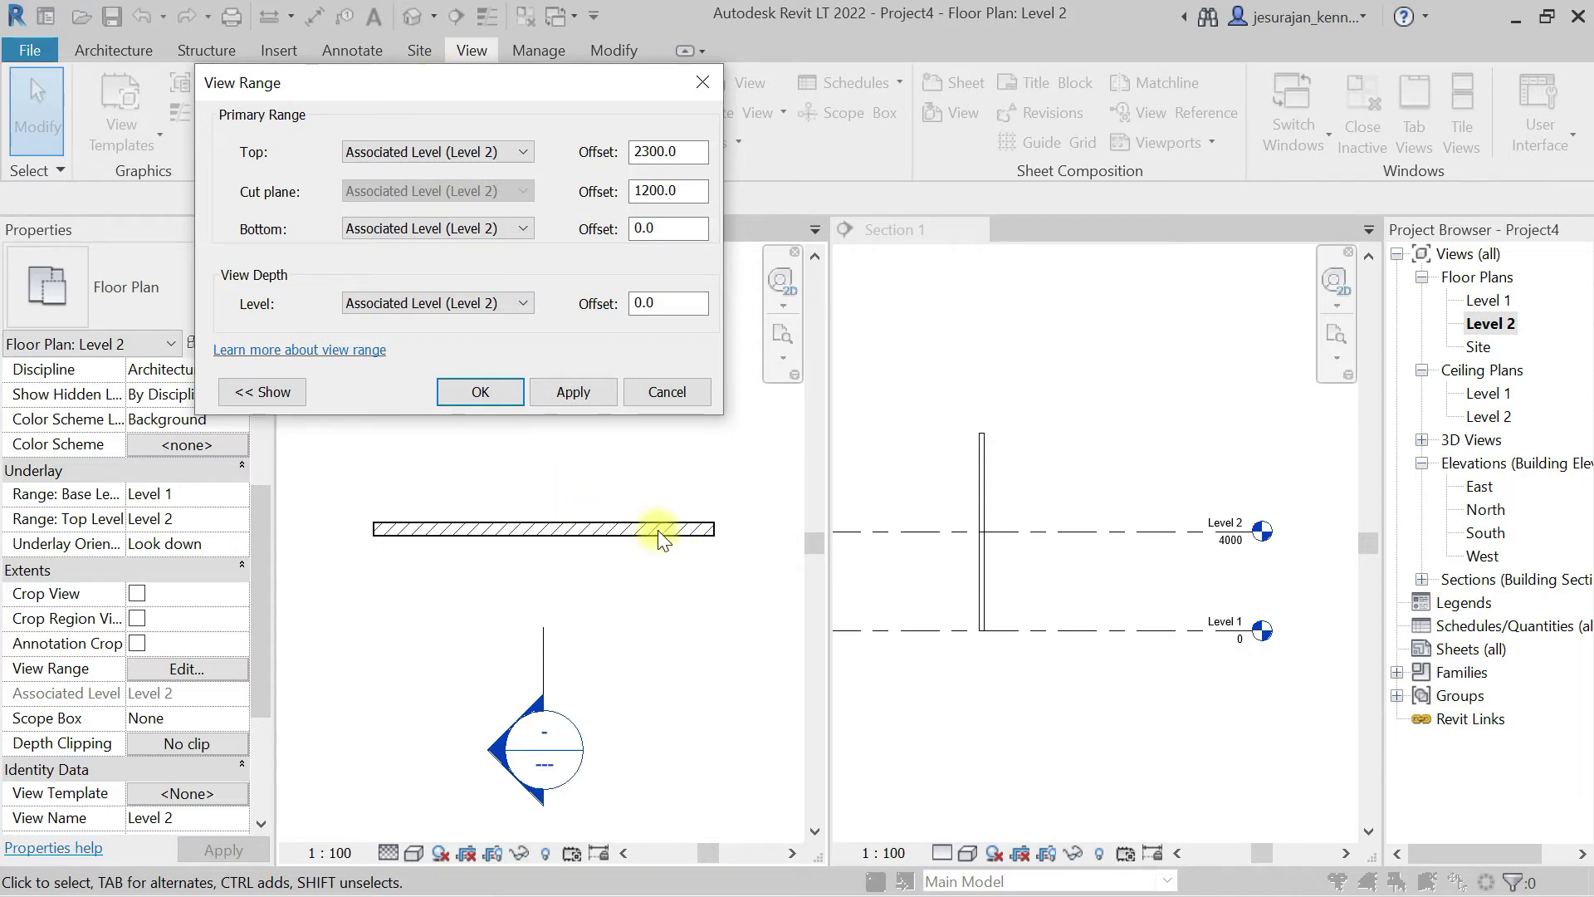
left_click_drag(527, 74, 542, 115)
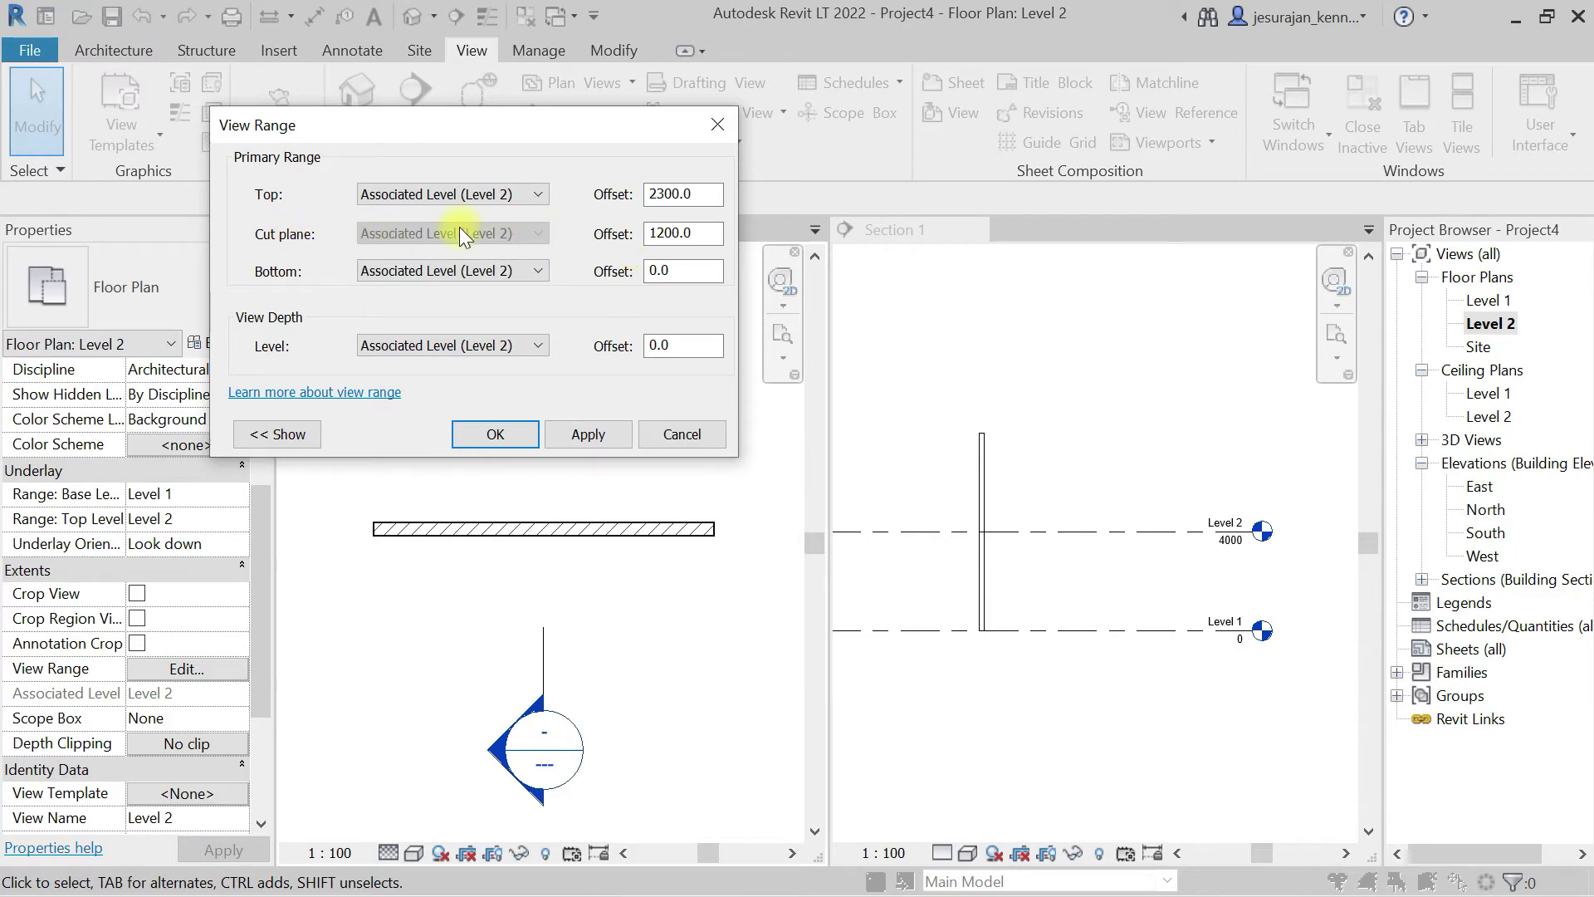
left_click_drag(708, 233, 580, 239)
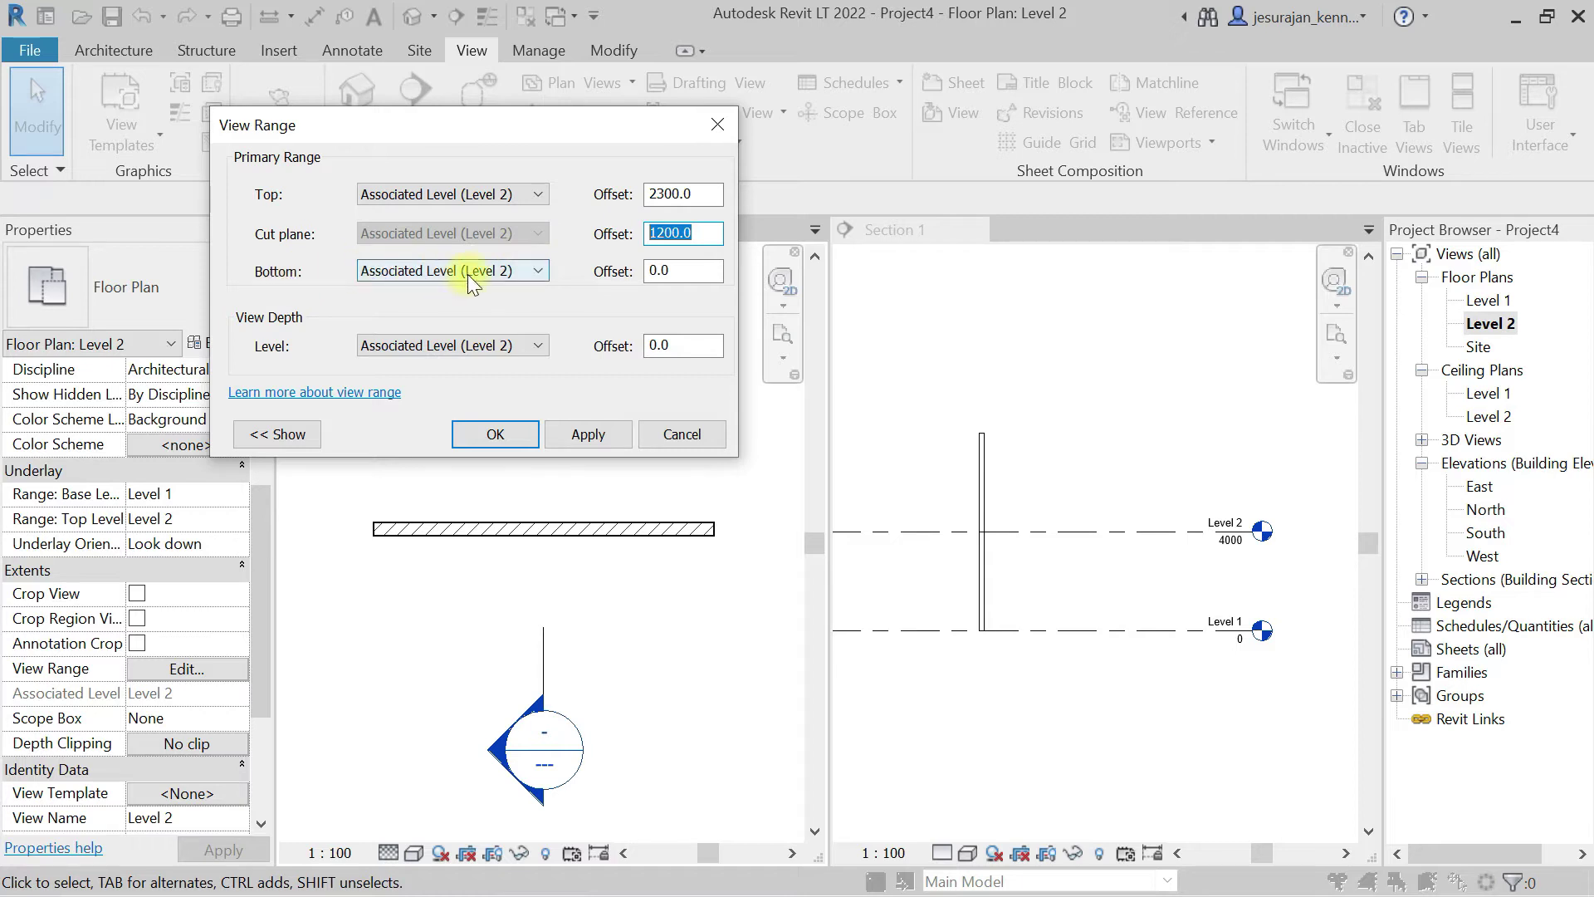
left_click_drag(698, 271, 590, 279)
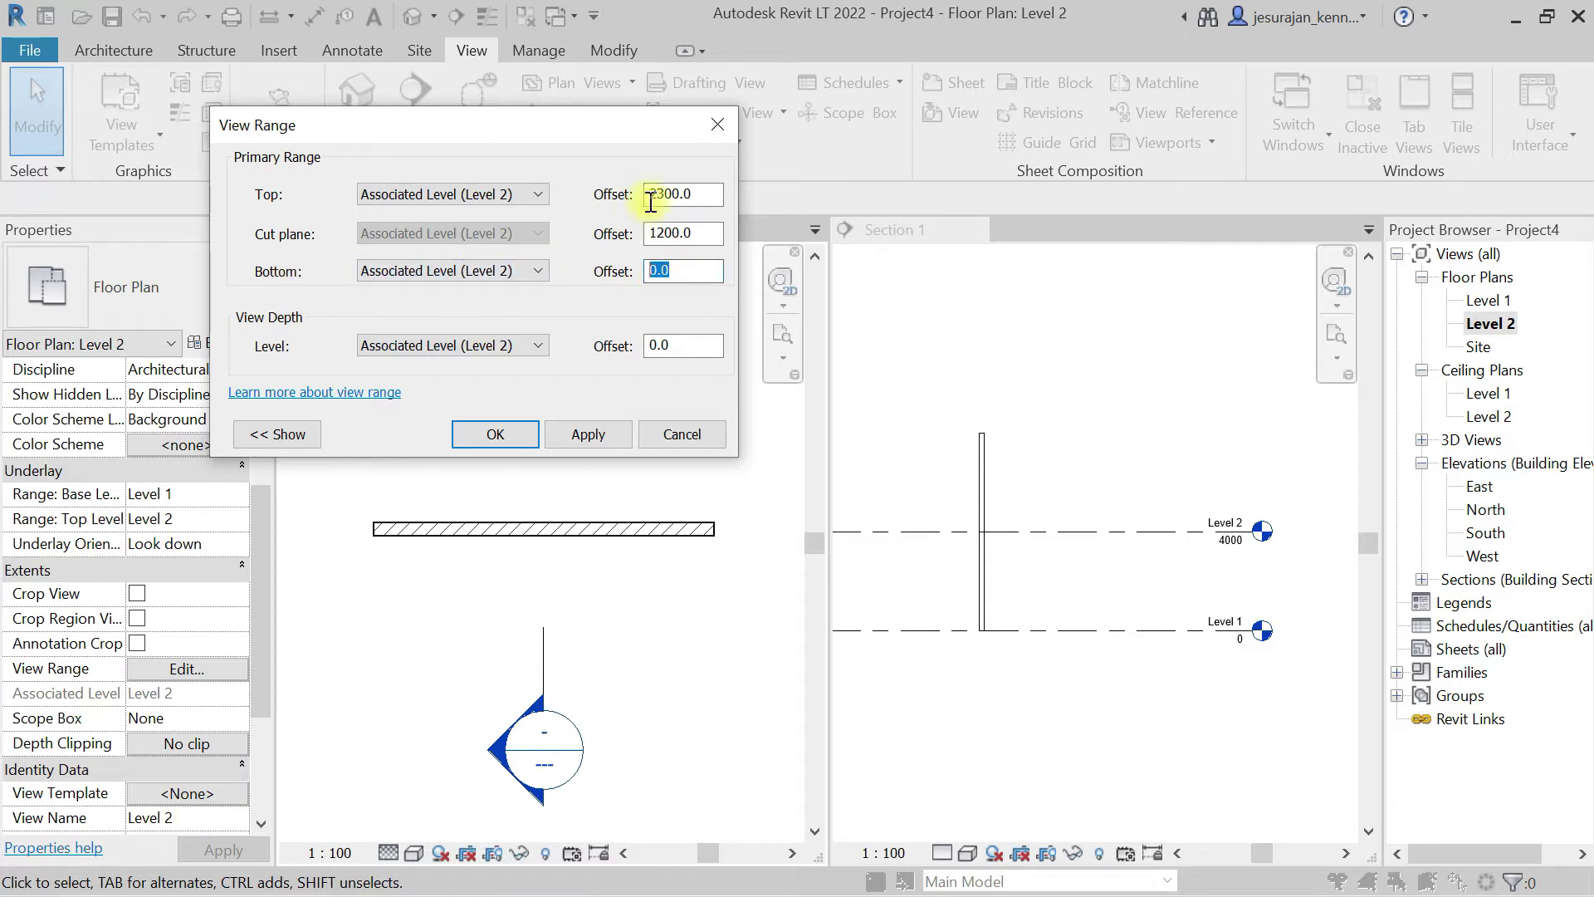
left_click(297, 434)
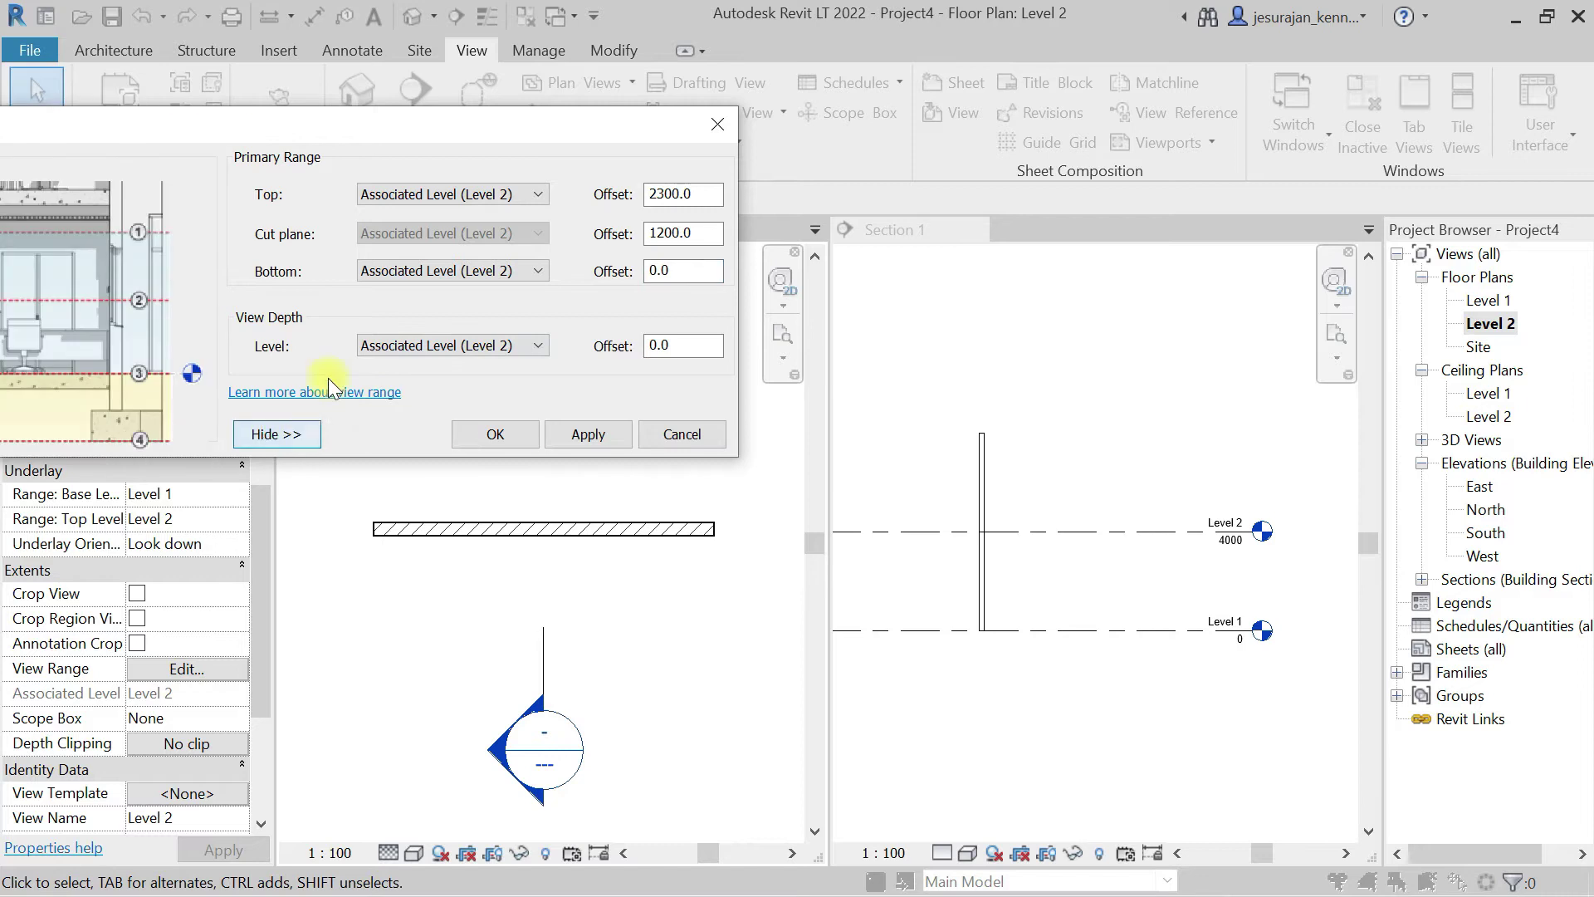
left_click_drag(441, 129, 1104, 129)
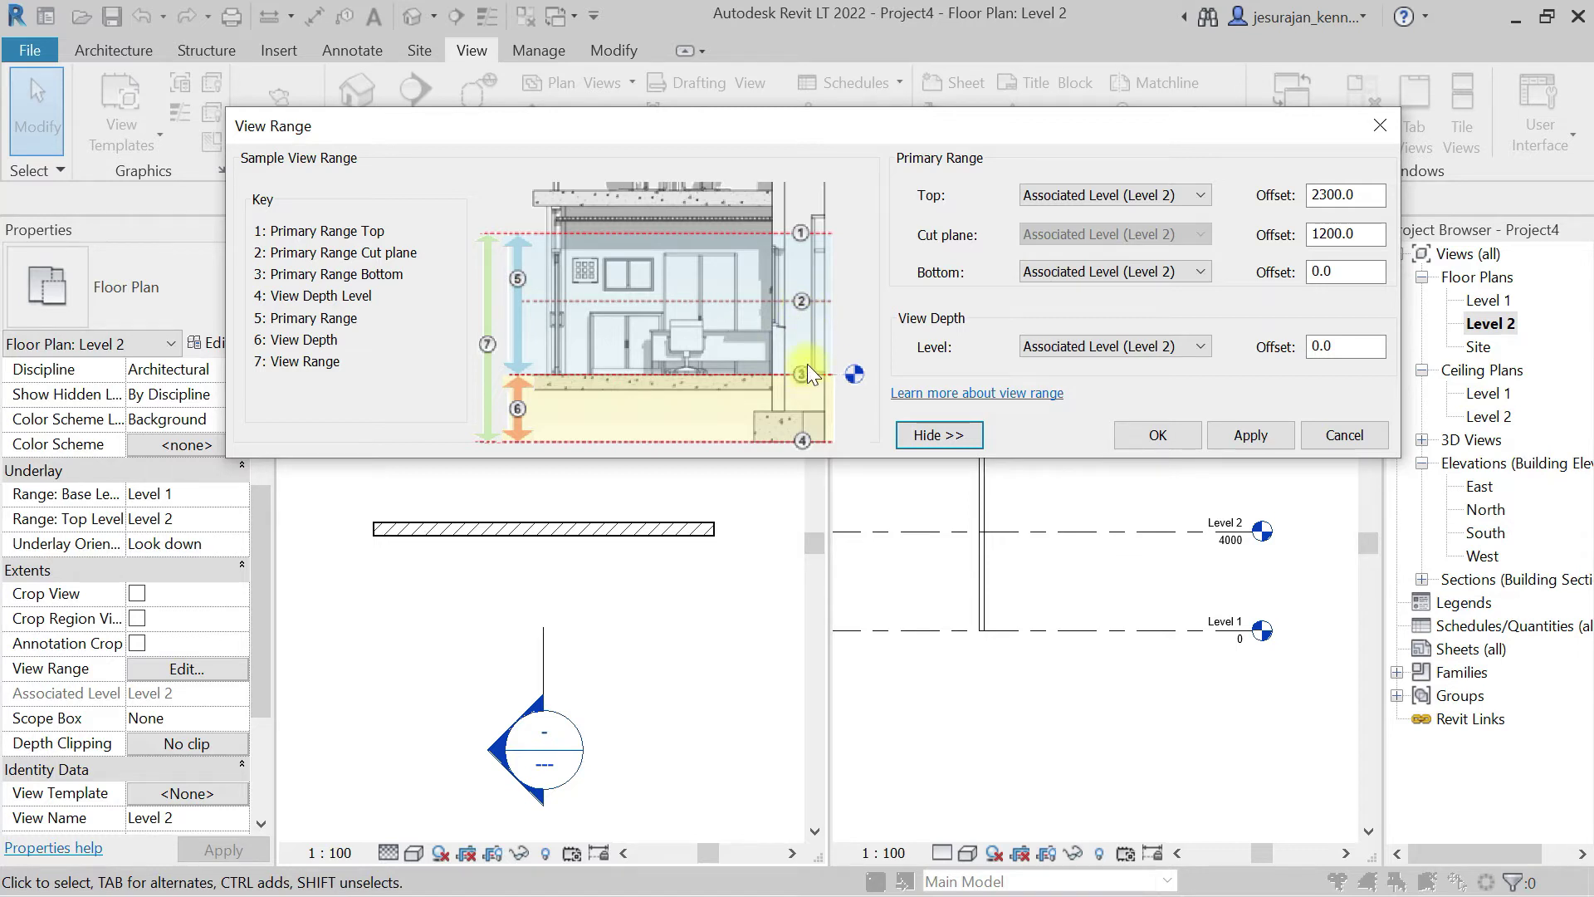
Step: Draw a horizontal detail line about 9000 mm long across the wall in Section 1, above Level 2
left_click(1380, 125)
left_click(1055, 471)
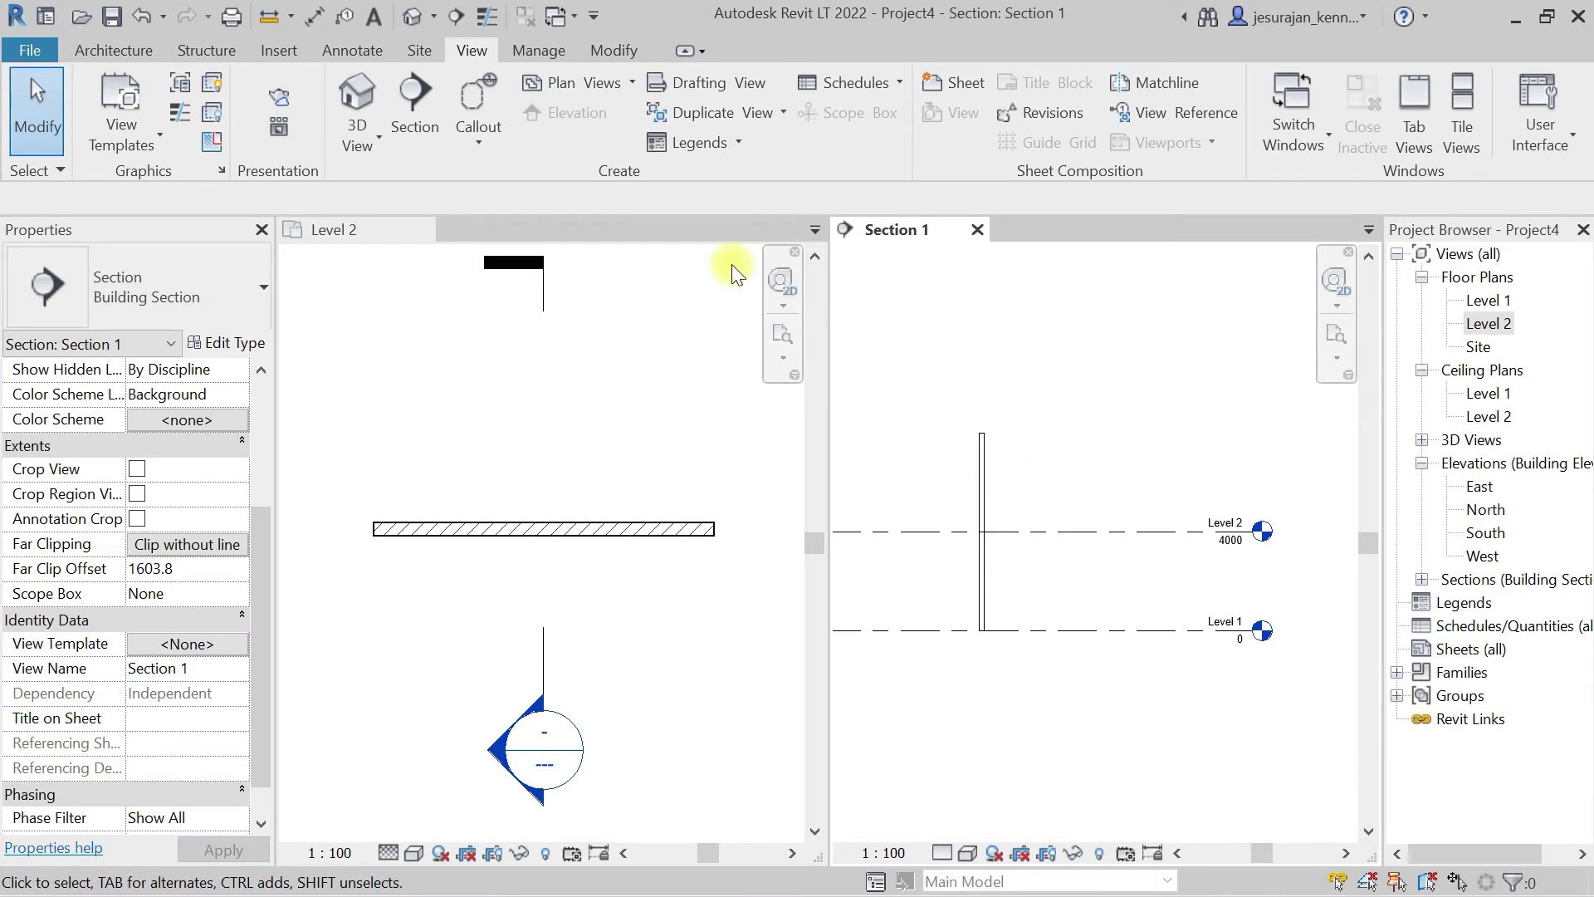
left_click(352, 50)
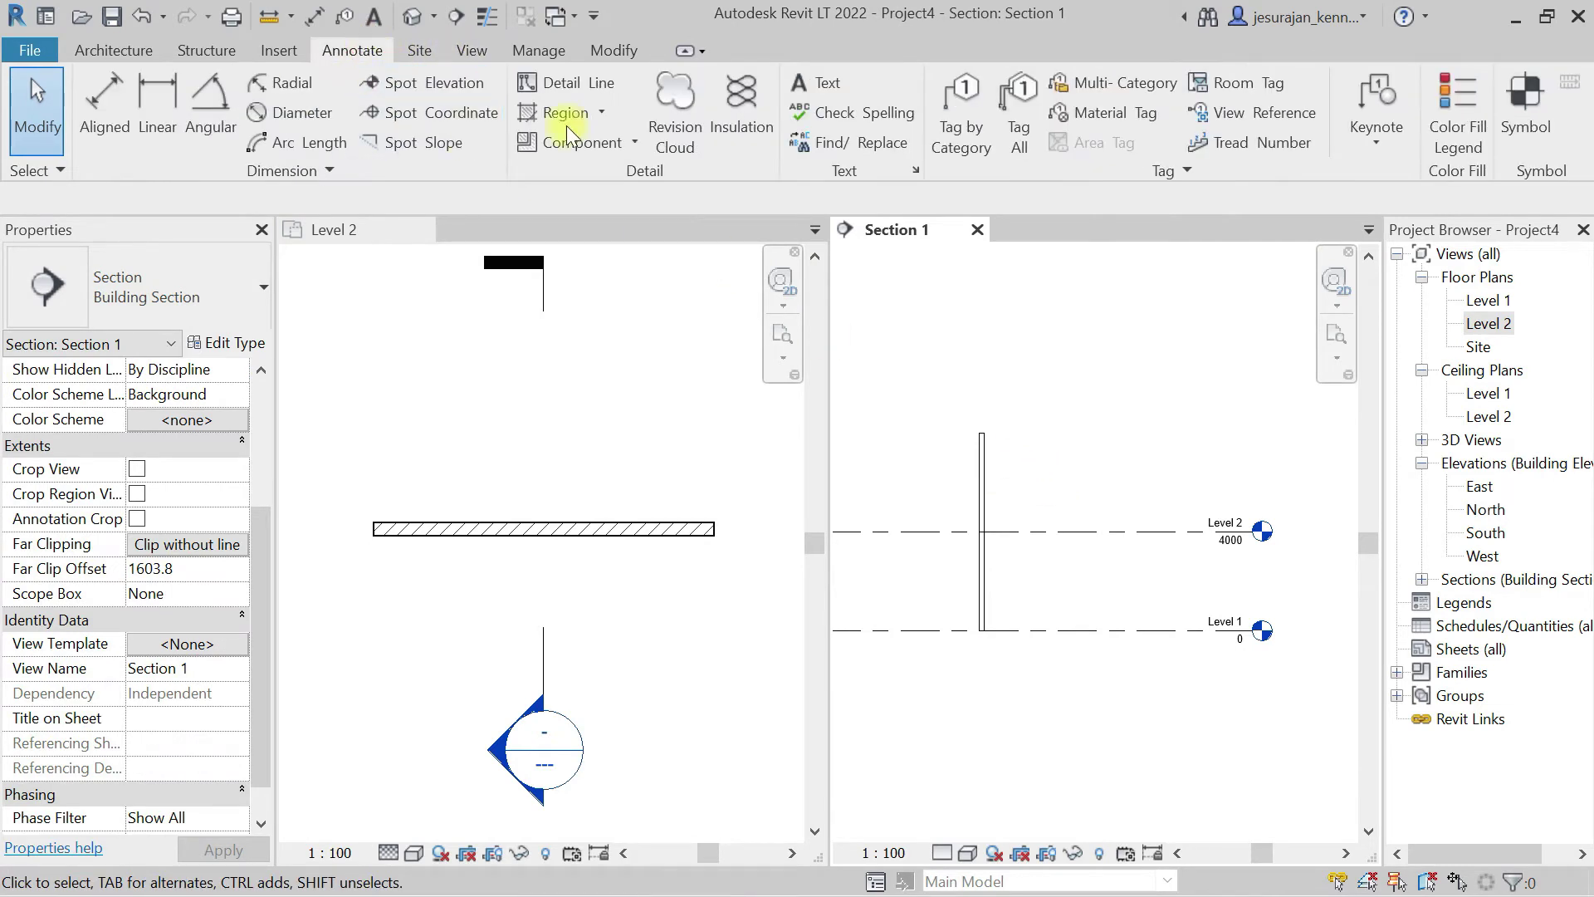
left_click(539, 81)
left_click(900, 470)
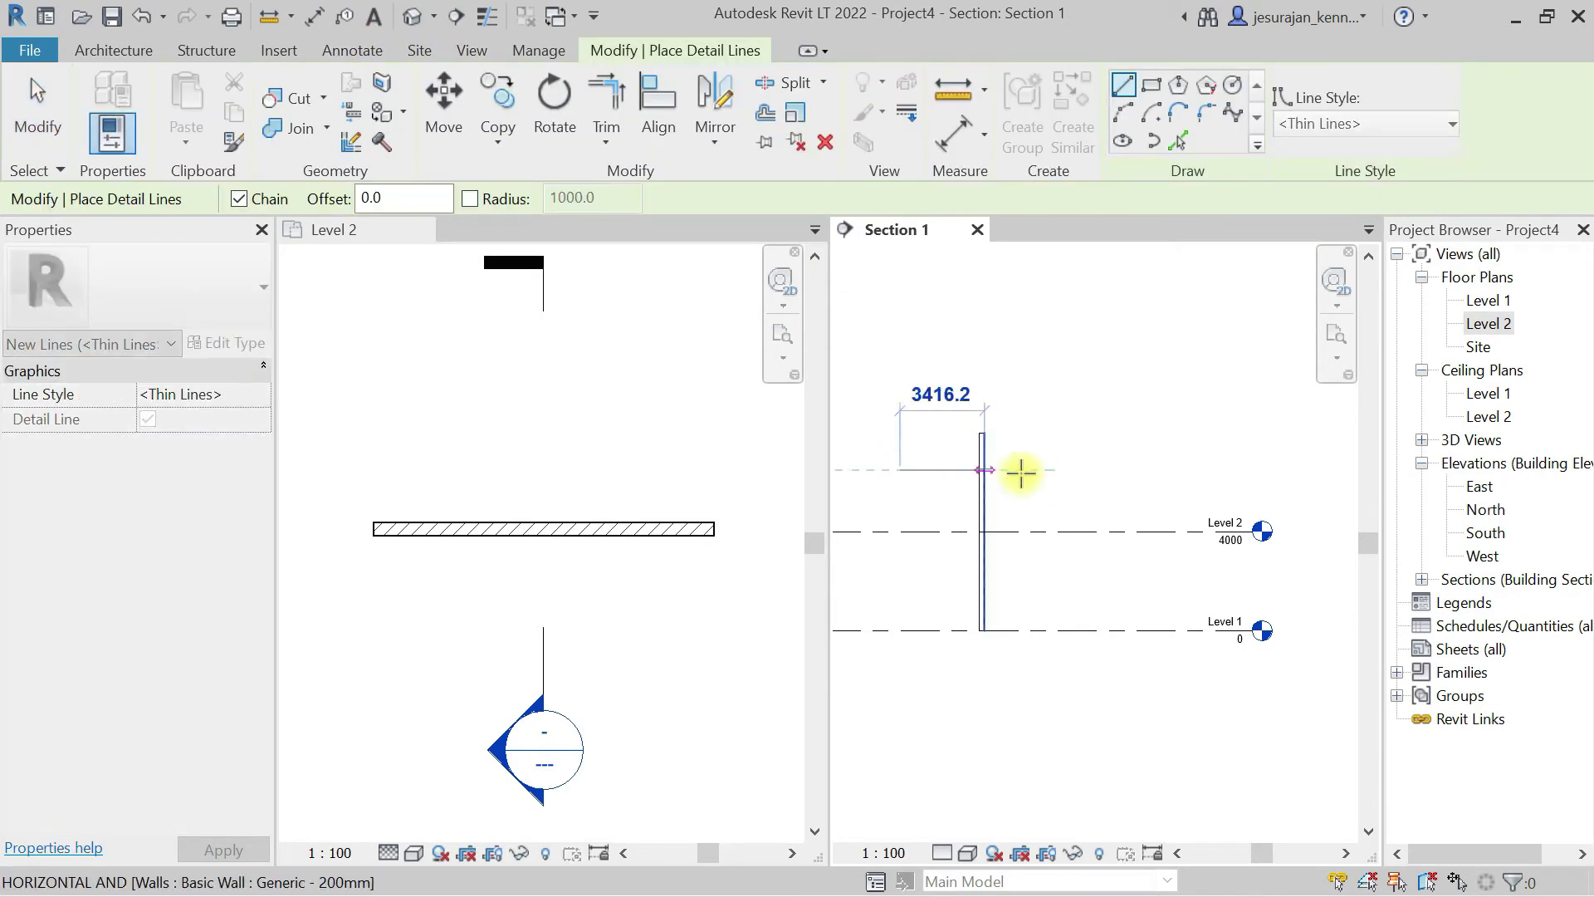
left_click(1122, 470)
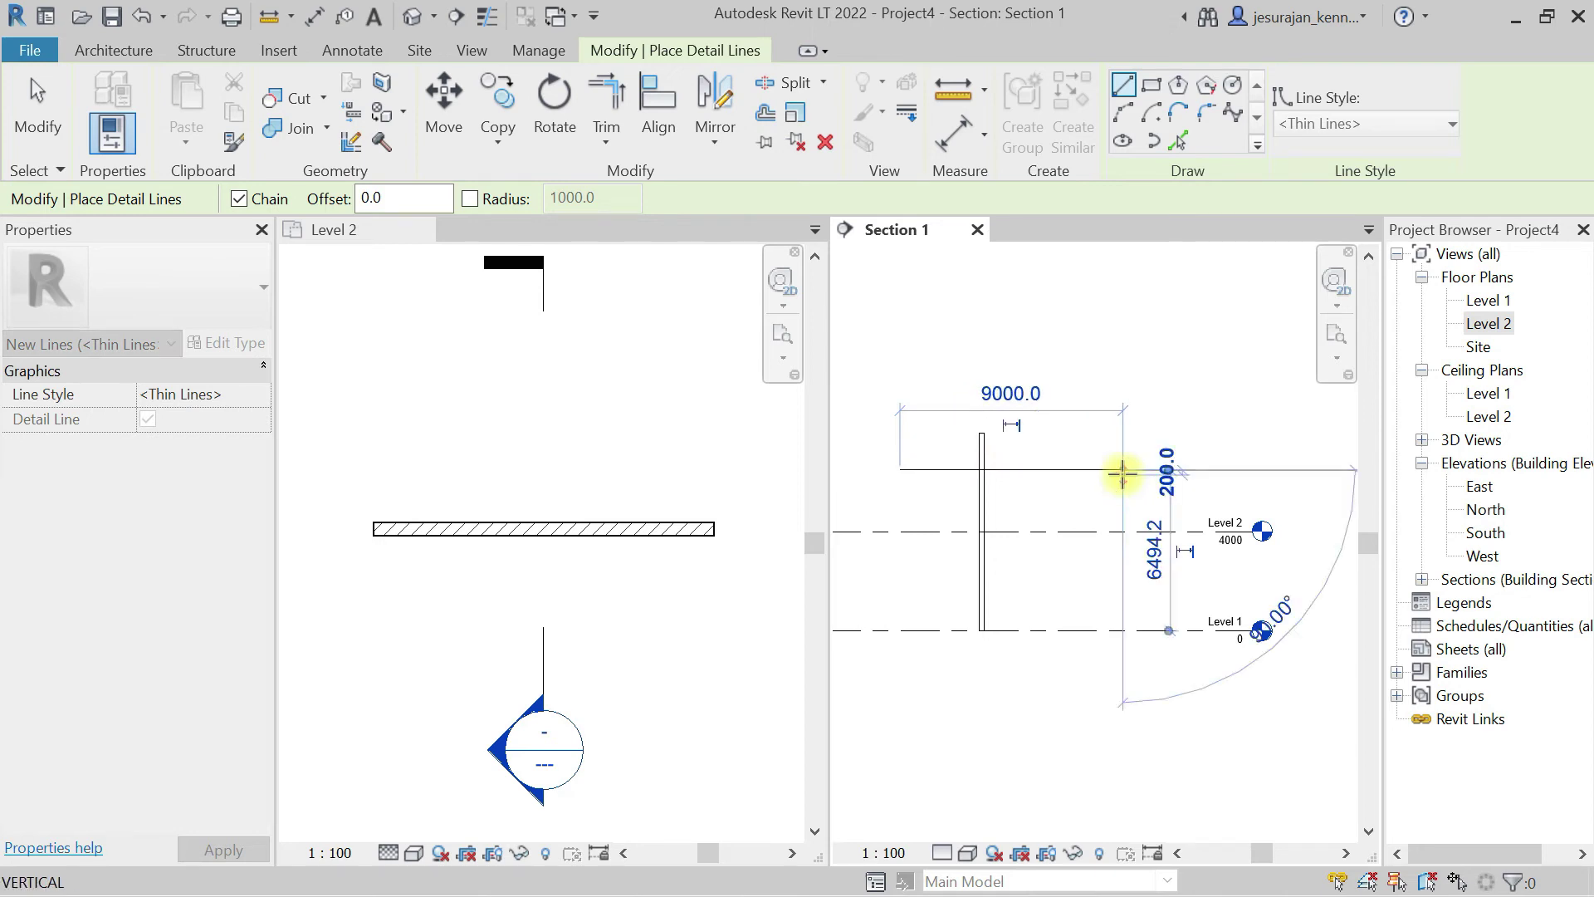
key("Escape")
key("Escape")
Step: Set the horizontal detail line's height above Level 2 to 1200 mm in Section 1
left_click(1096, 470)
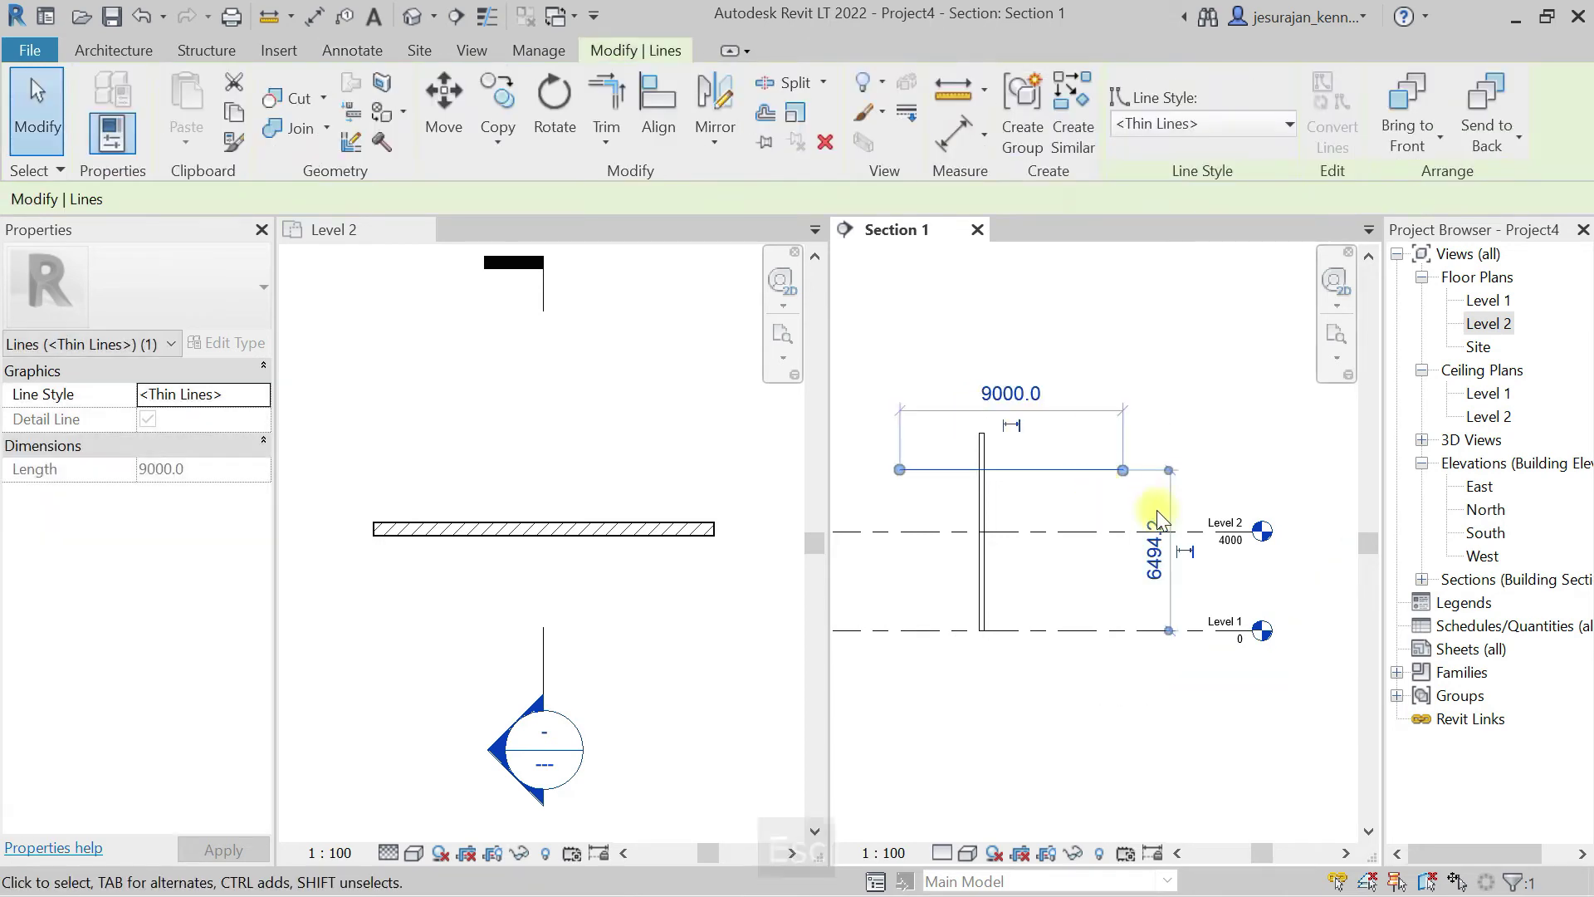
left_click_drag(1121, 568, 1118, 532)
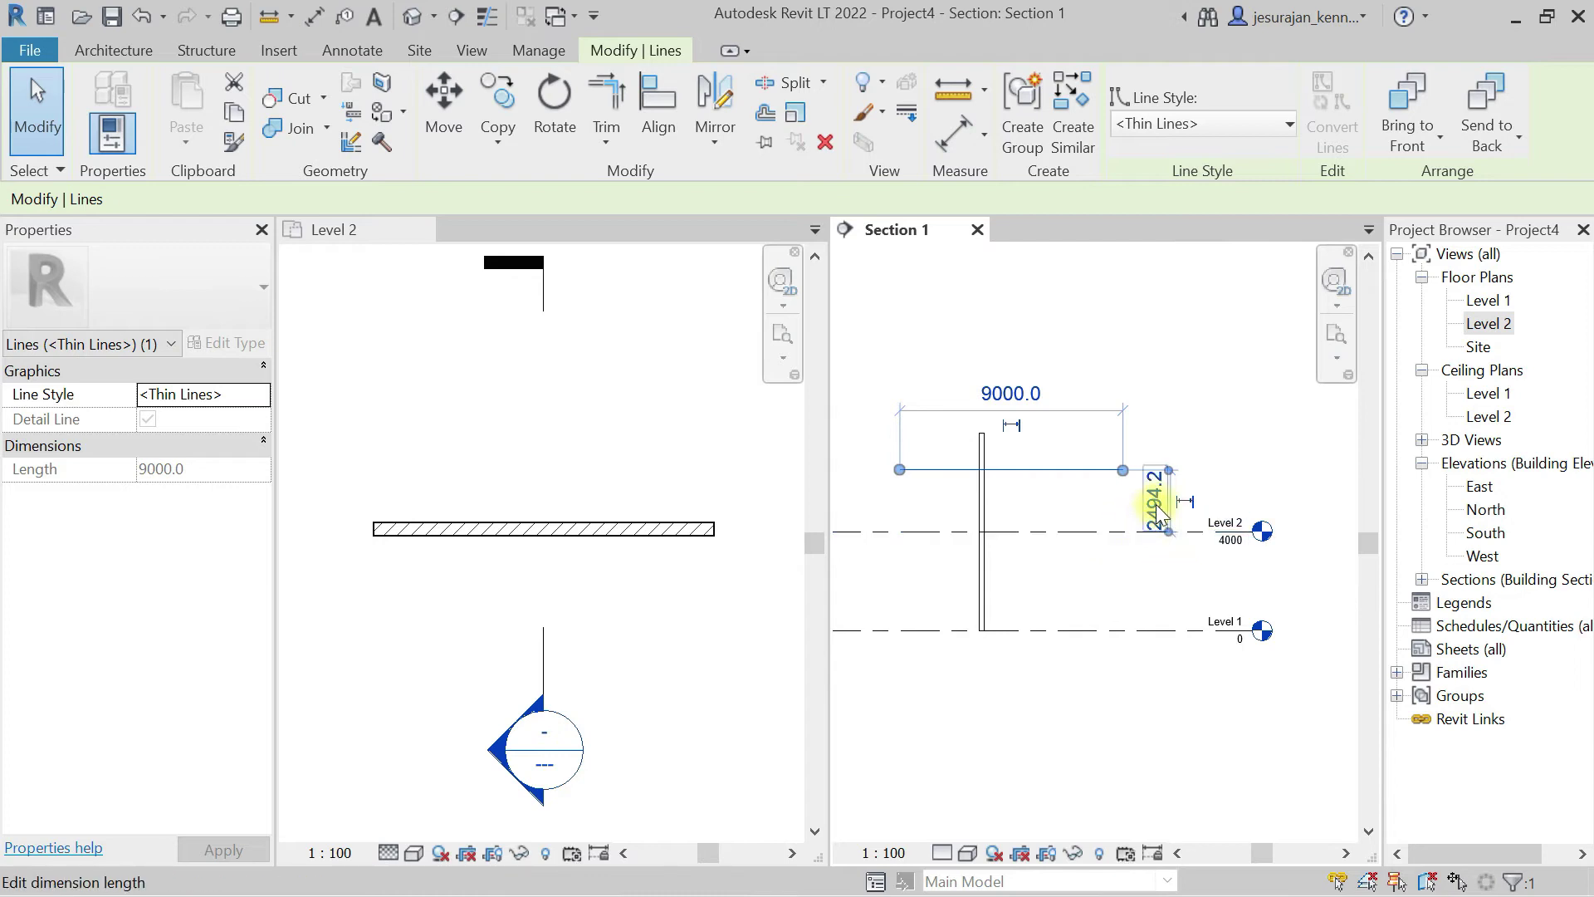
left_click(1155, 503)
type("1200")
key("Return")
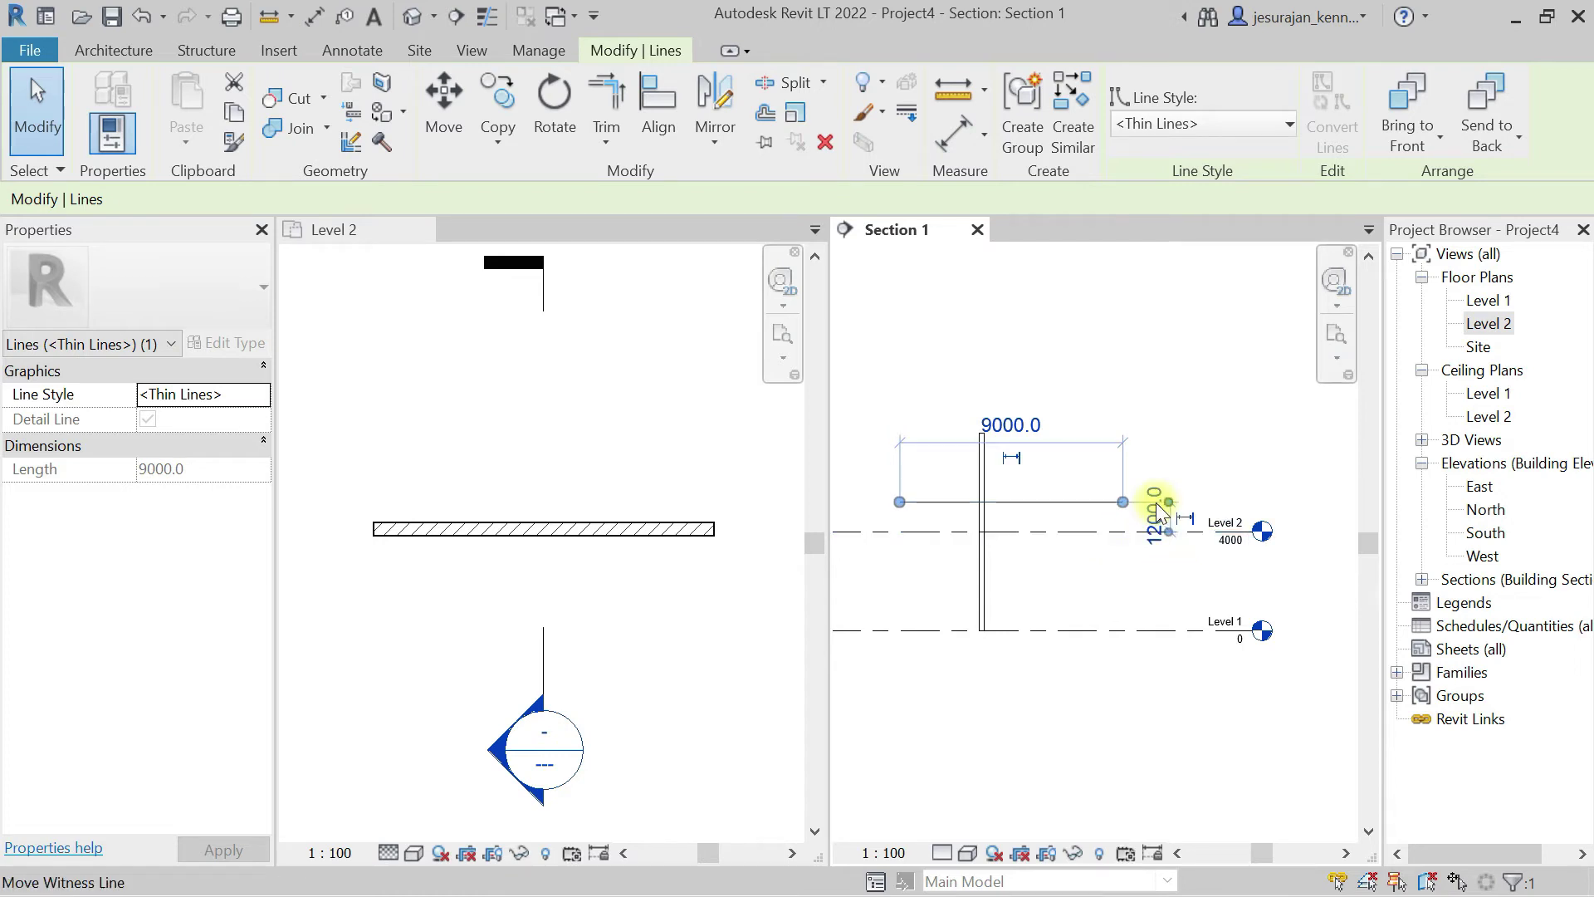
left_click(1156, 413)
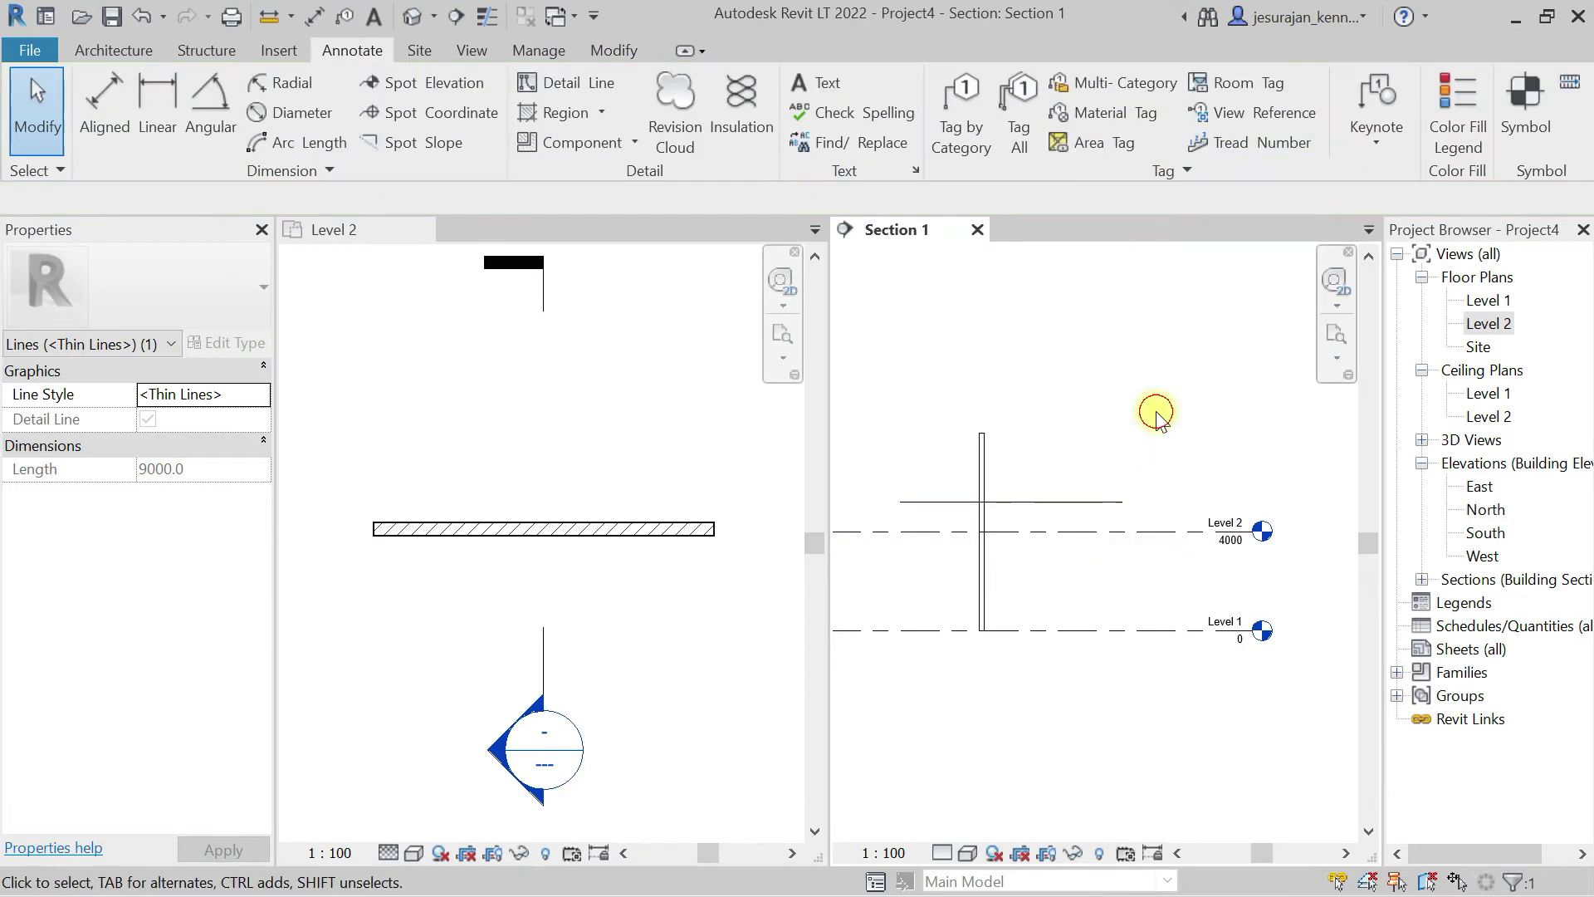
left_click(1012, 499)
left_click(1069, 327)
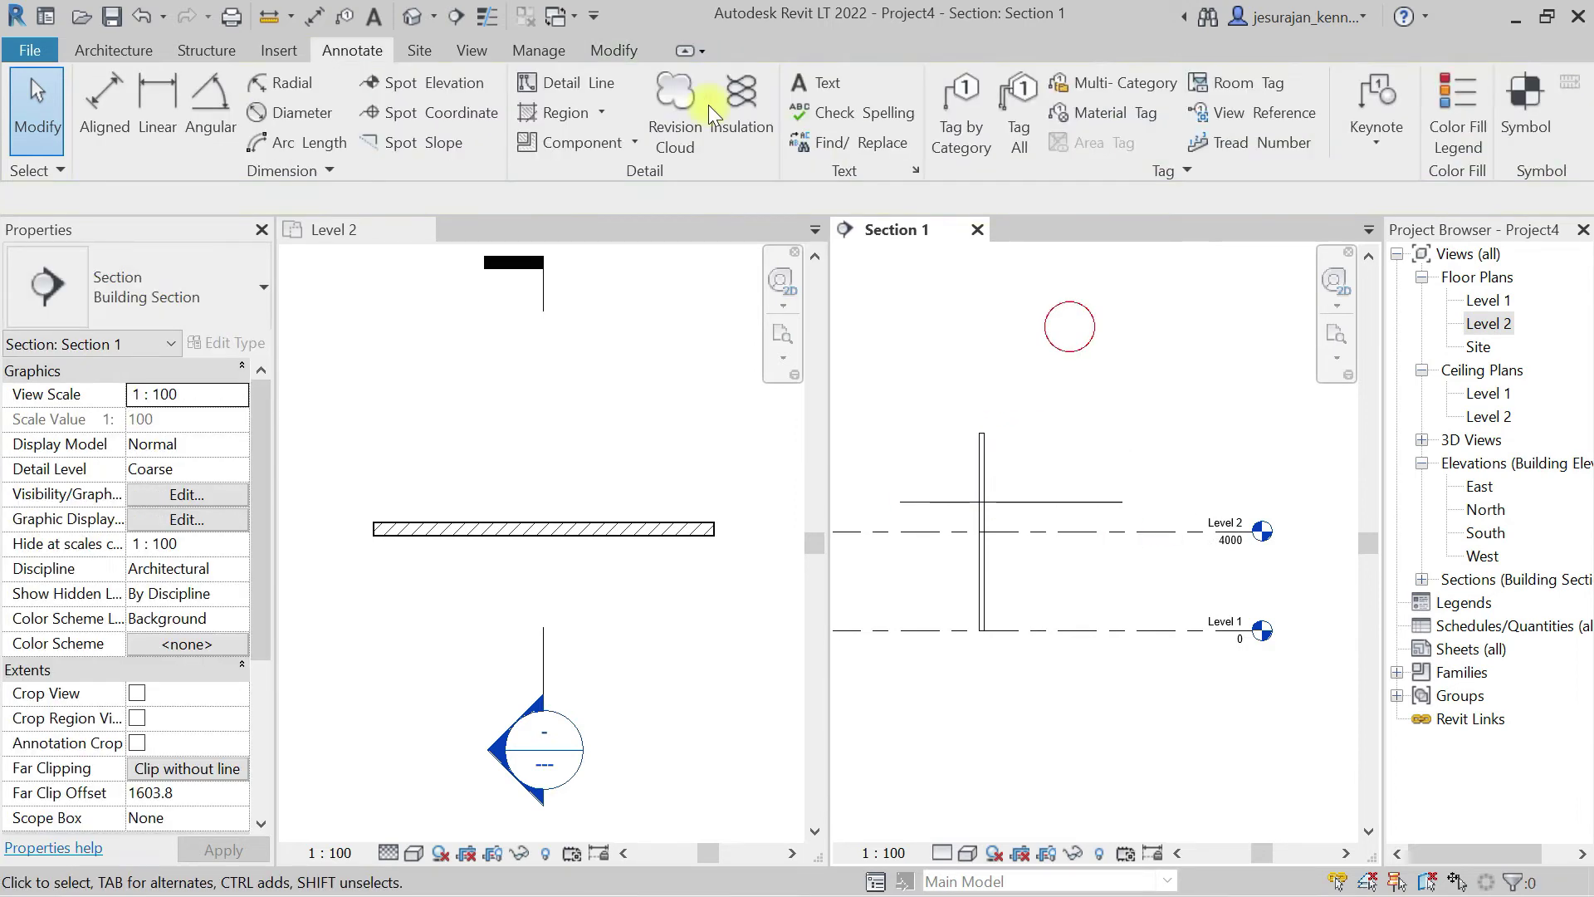
Step: Draw a downward arrow from detail lines beside the upper part of the wall, pointing at the line 1200 mm above Level 2
left_click(566, 82)
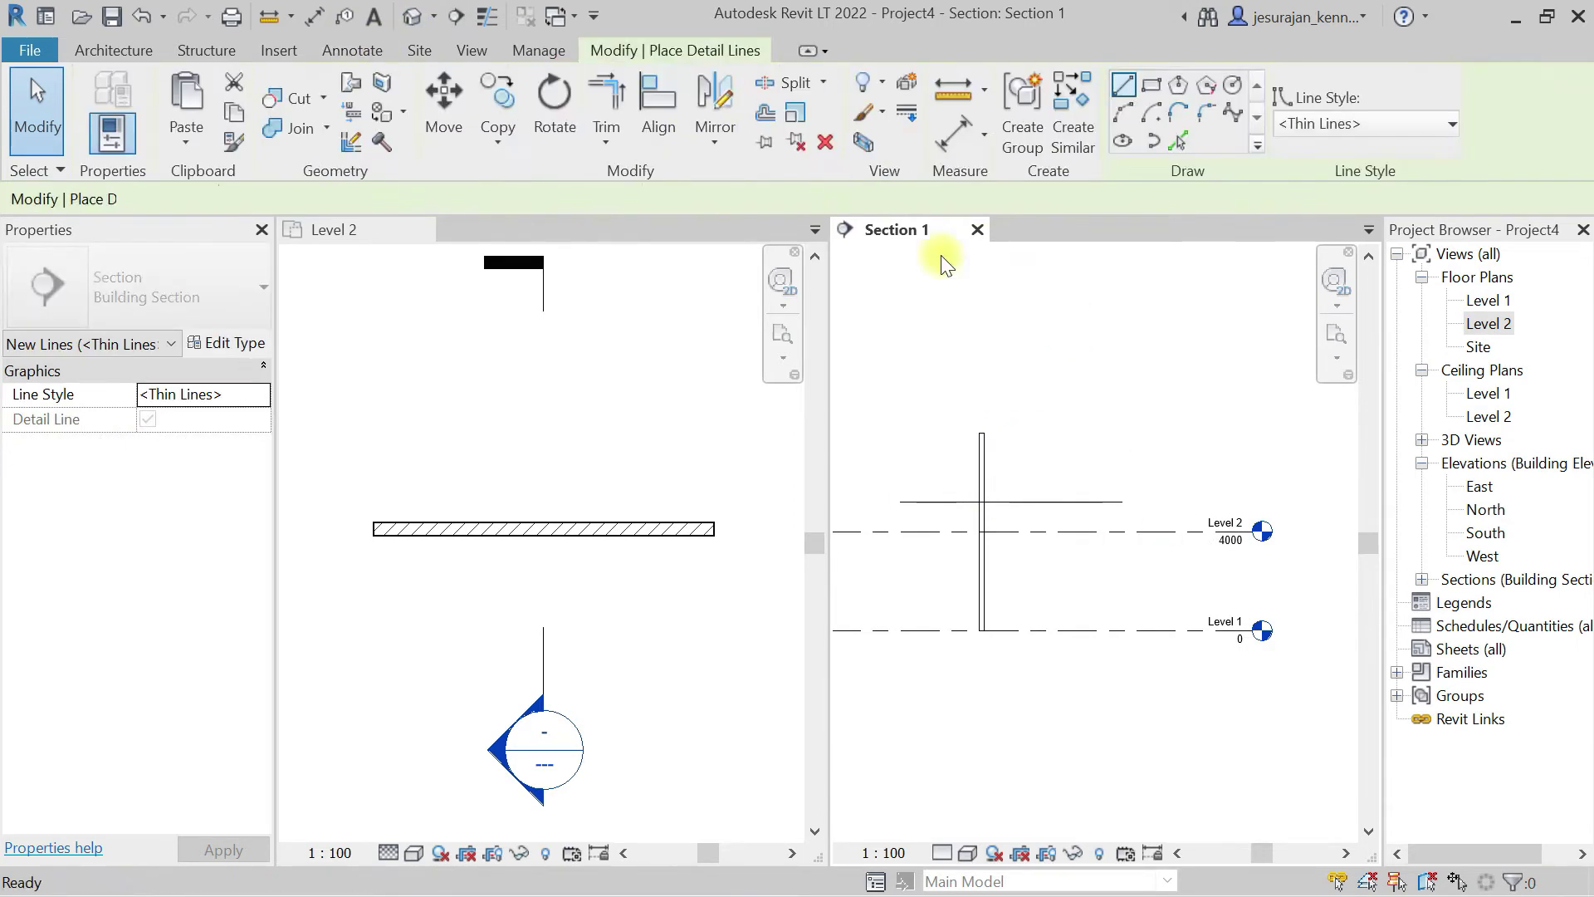
scroll(1012, 474, "up", 2)
scroll(1012, 474, "up", 1)
left_click(1030, 366)
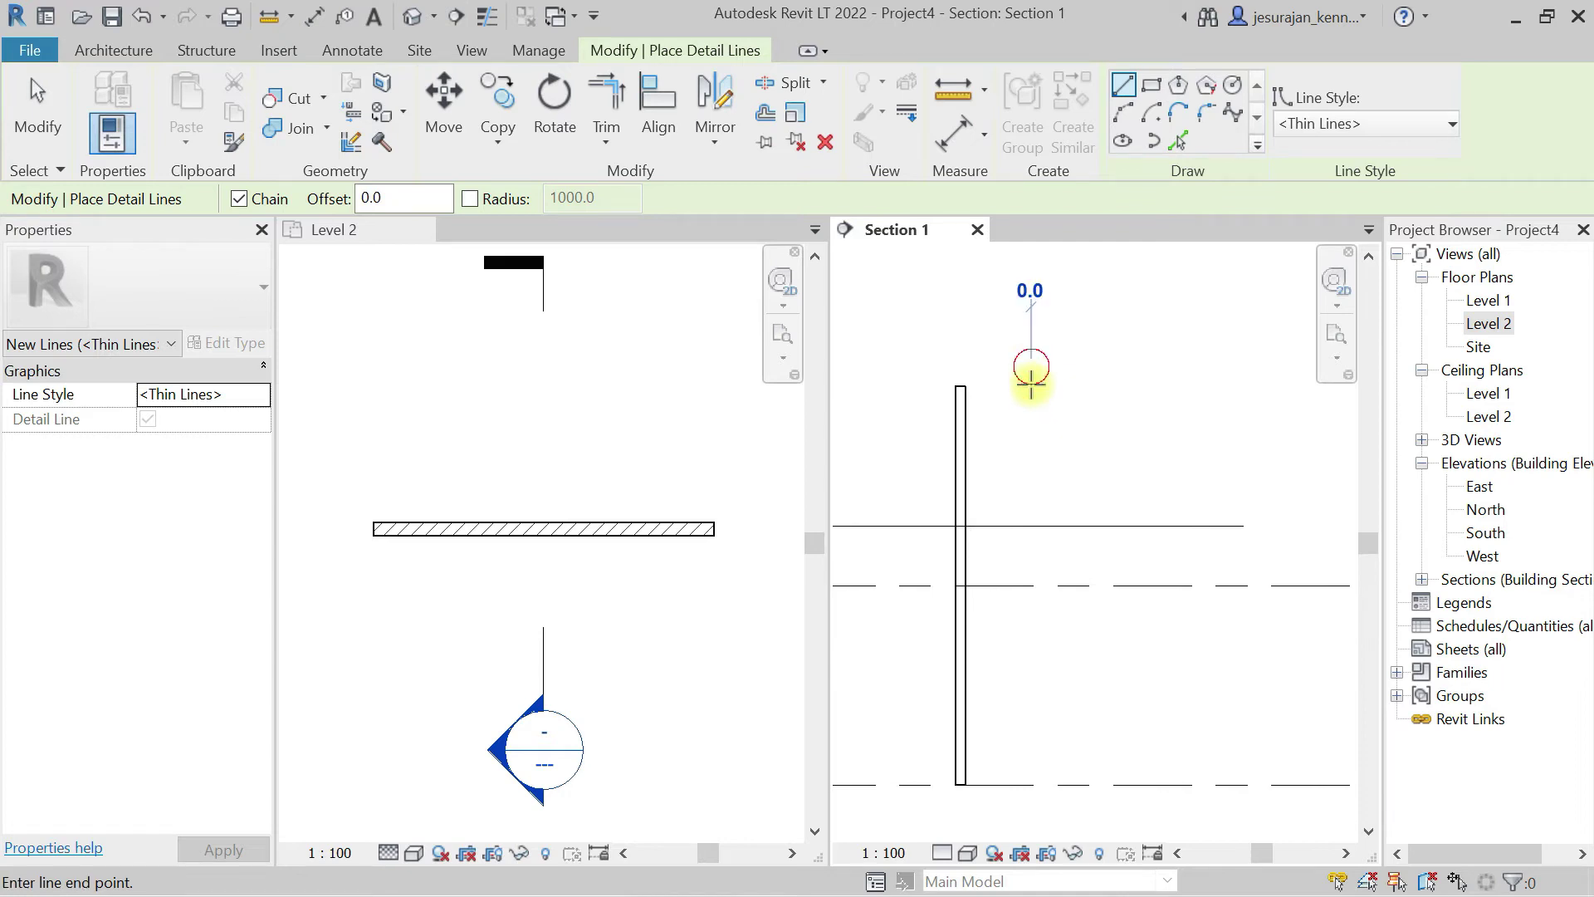
left_click(1033, 490)
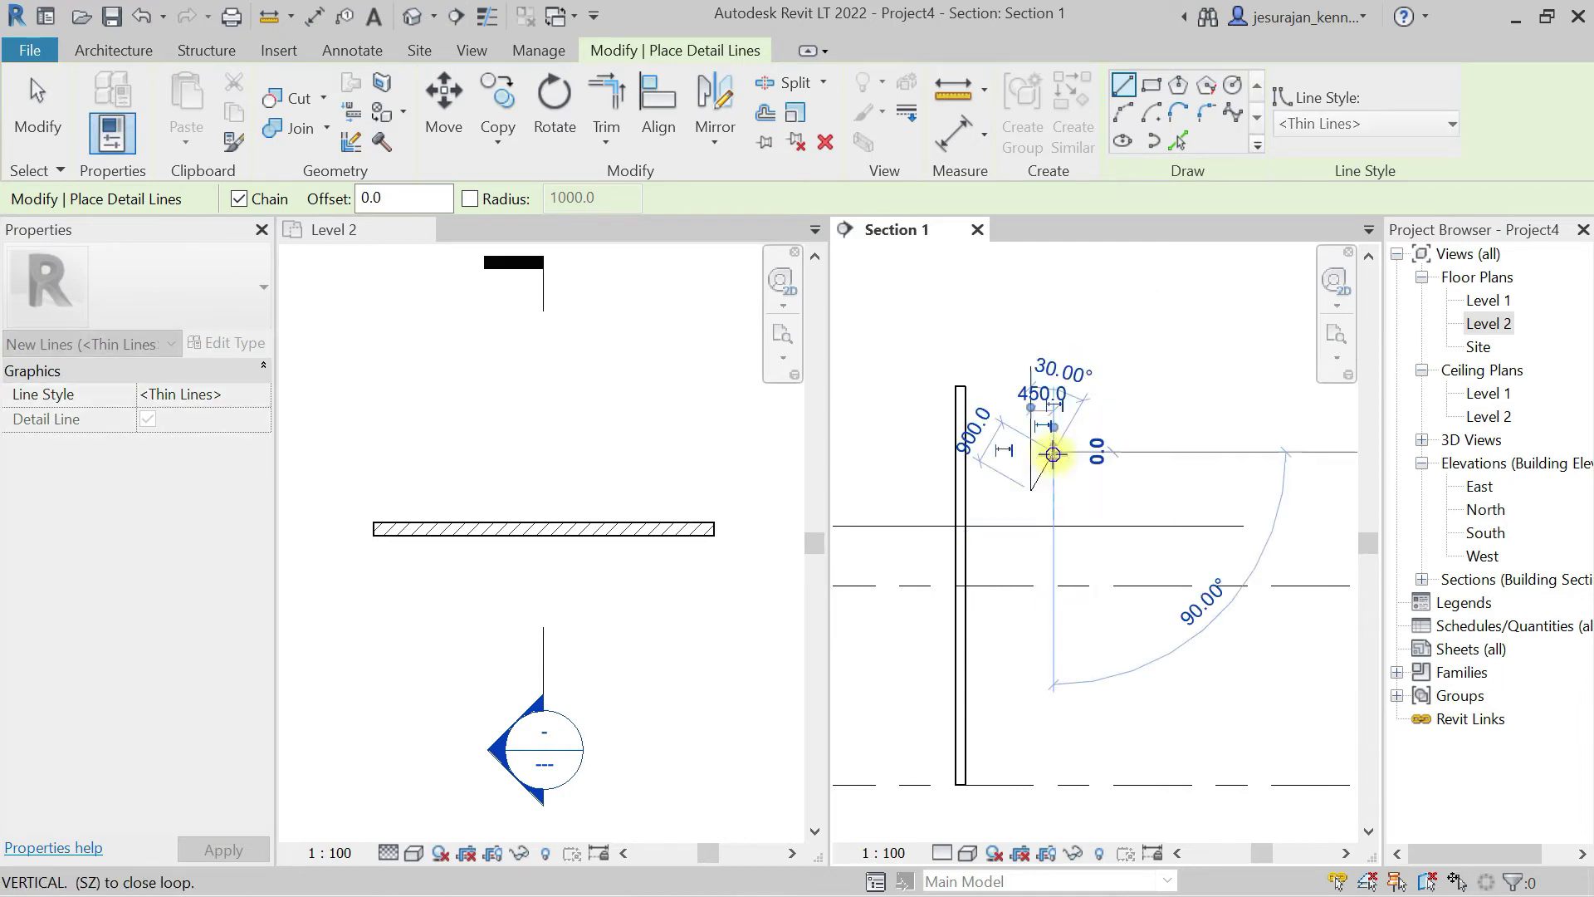
right_click(1053, 451)
left_click(1073, 466)
left_click(1032, 491)
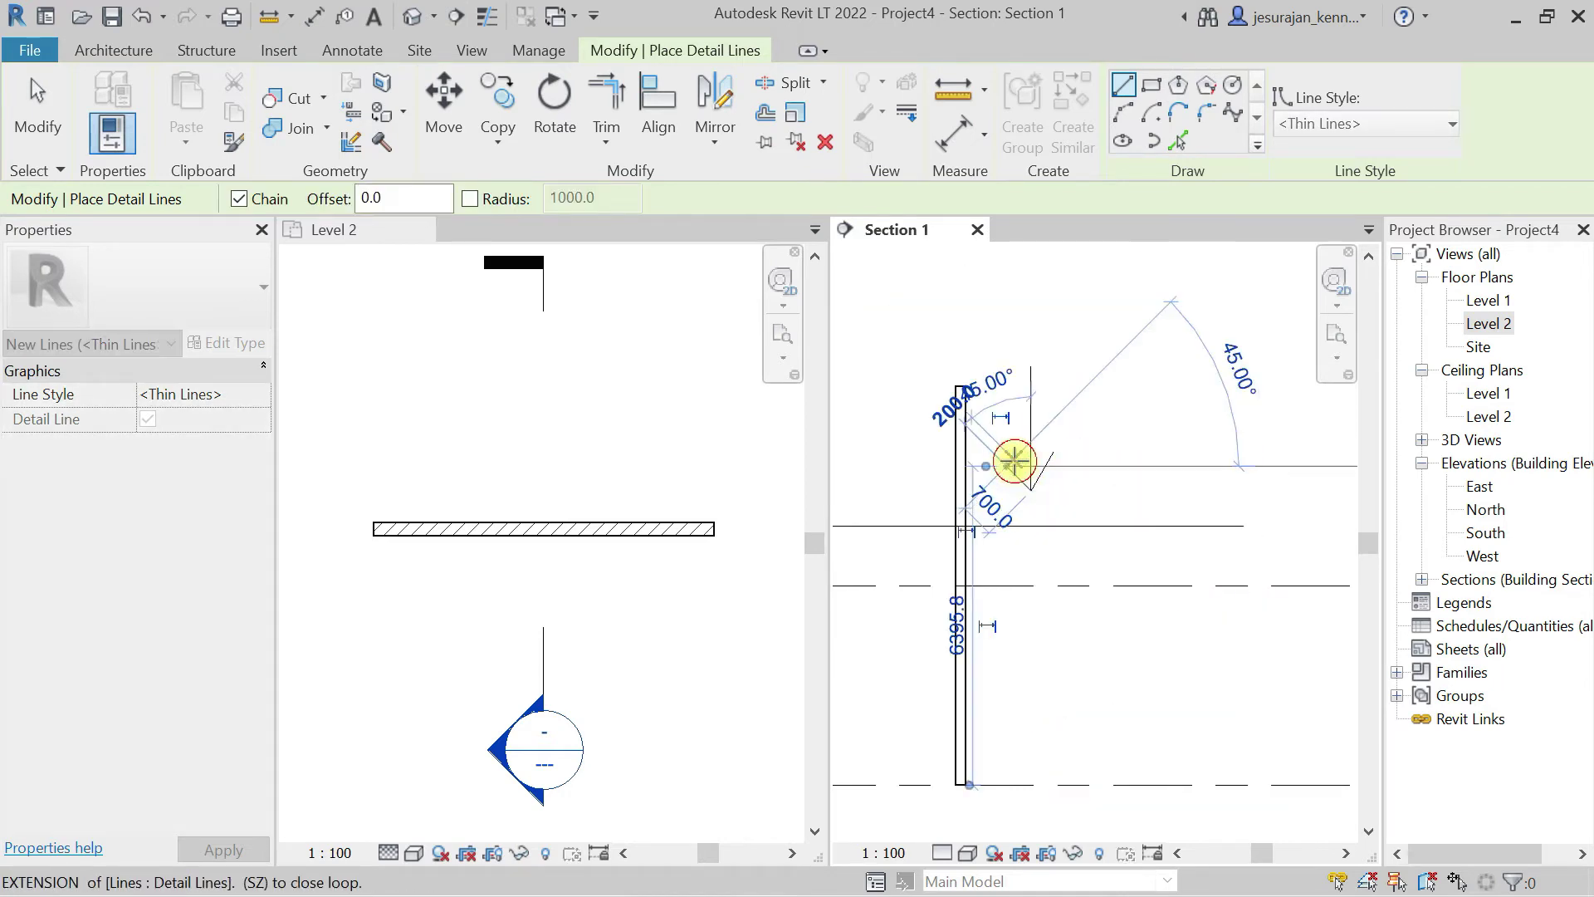
left_click(1008, 466)
right_click(1021, 460)
left_click(1071, 477)
scroll(1163, 484, "down", 1)
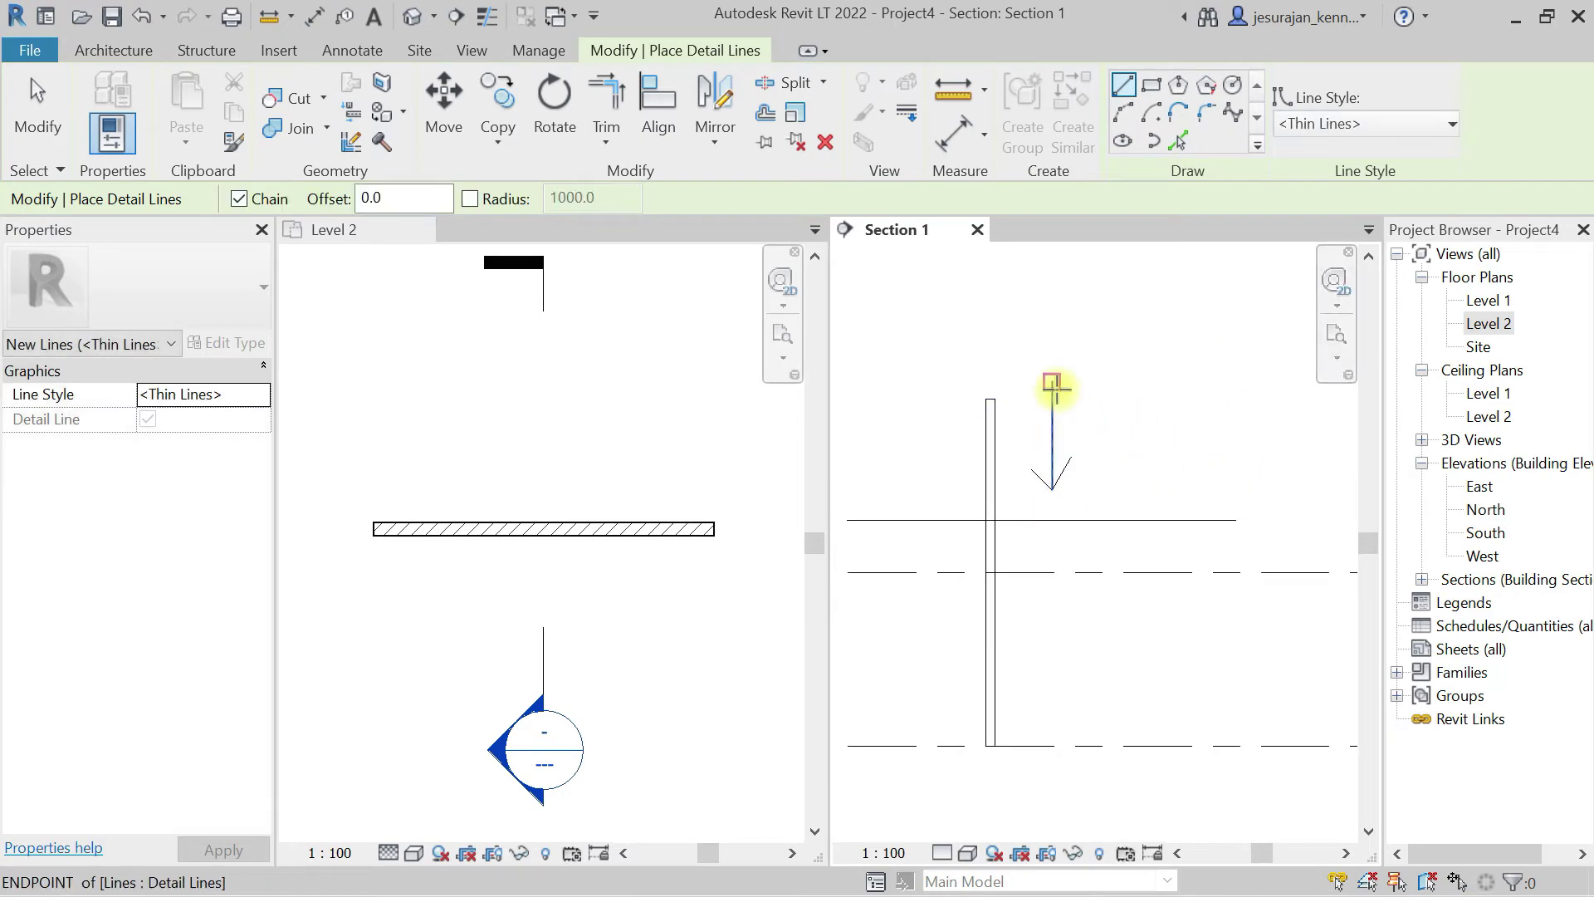
scroll(1053, 394, "down", 1)
scroll(1049, 491, "up", 1)
left_click(1037, 454)
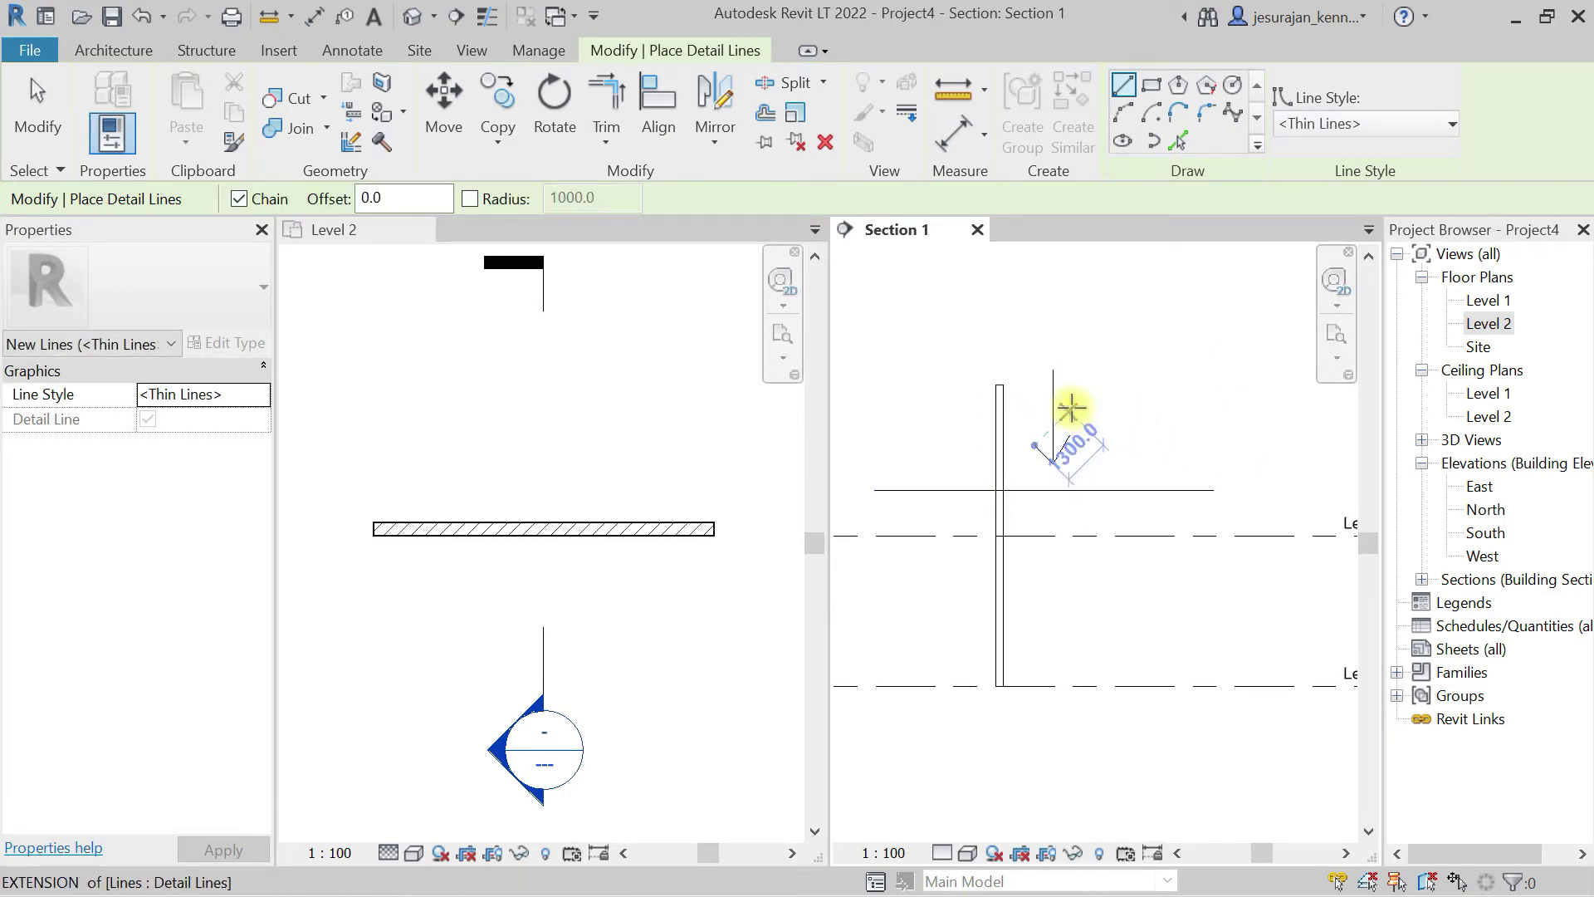
Step: Draw a detail line about 4490 mm long along Level 2, crossing the wall in Section 1
scroll(1050, 490, "down", 1)
middle_click_drag(1178, 516, 1013, 523)
left_click(1025, 541)
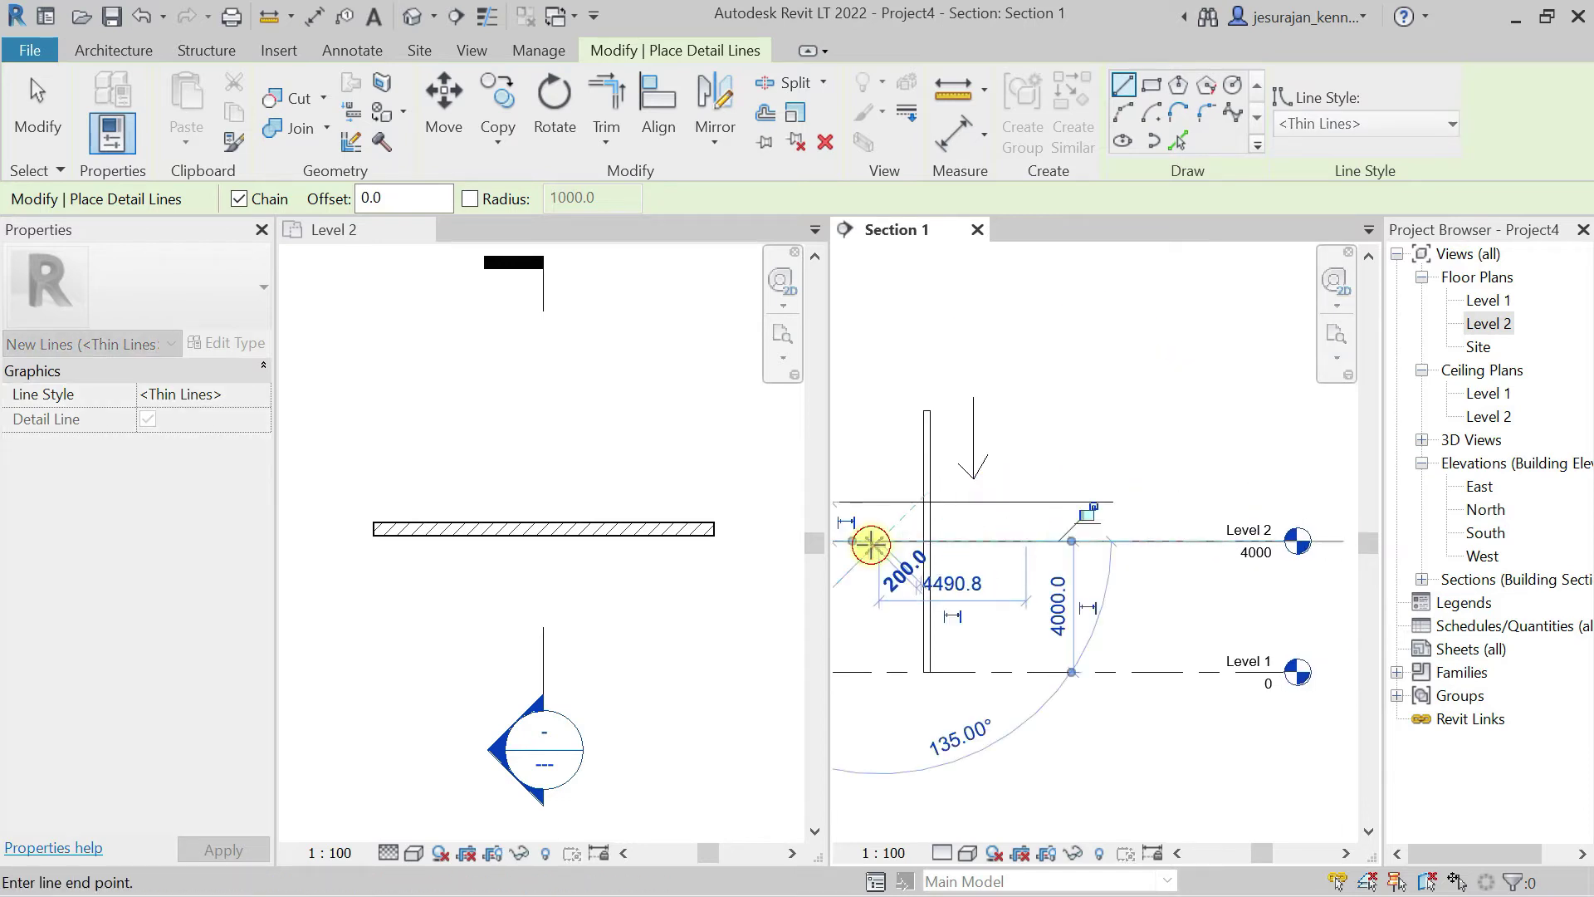
key("Escape")
Step: Draw a detail-line rectangle about 4840 mm wide across the wall from Level 2, and lower its upper edge onto the 1200 mm line
left_click(1151, 84)
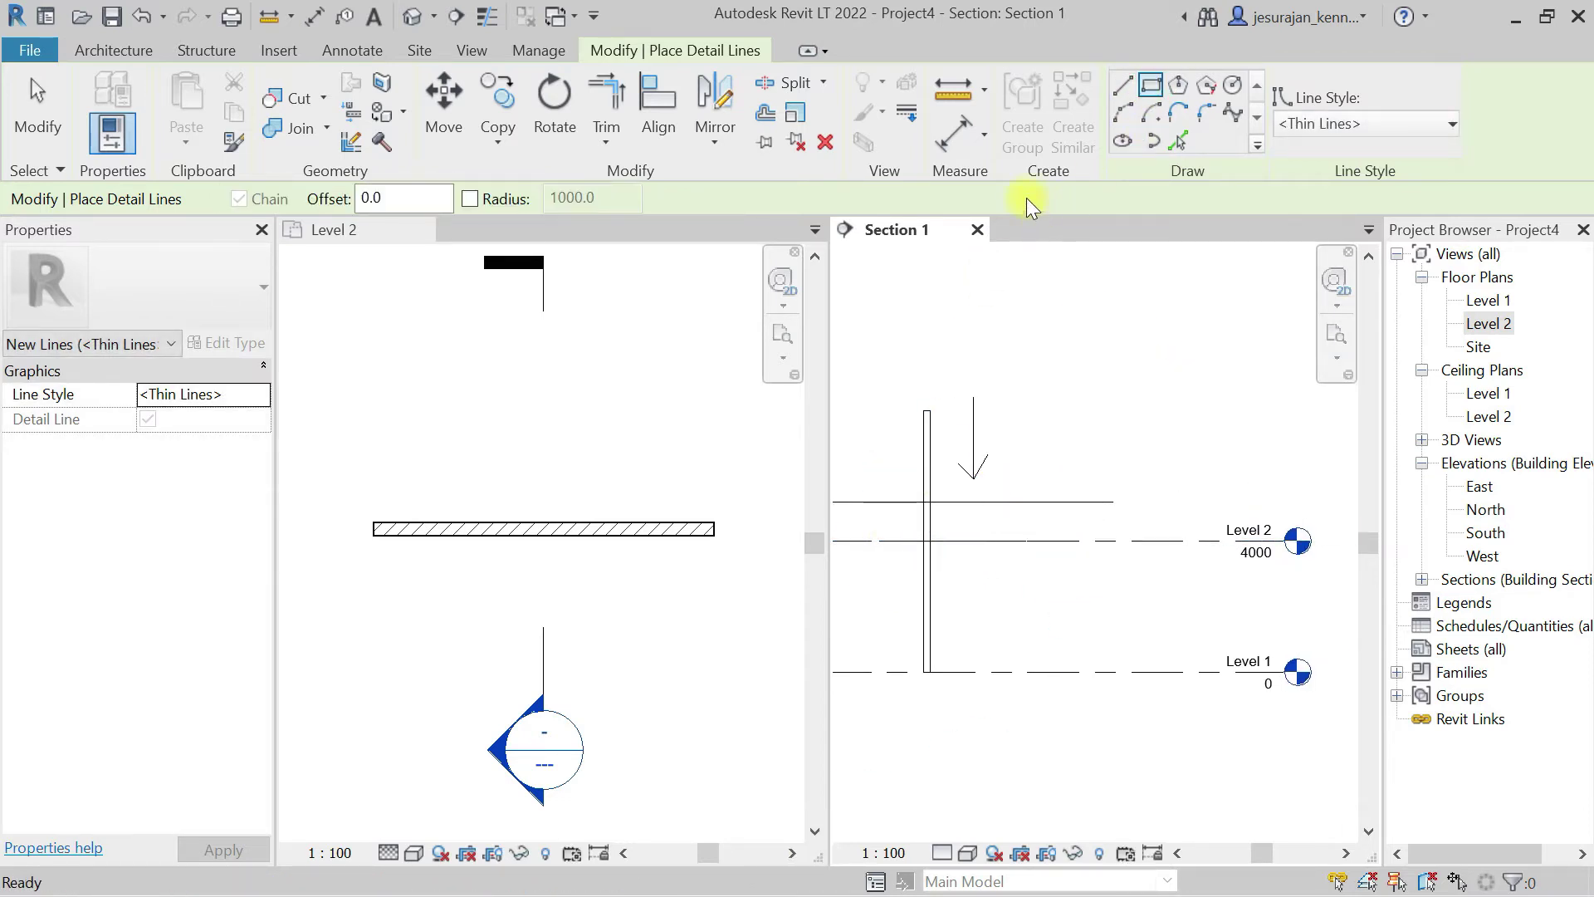
left_click(867, 460)
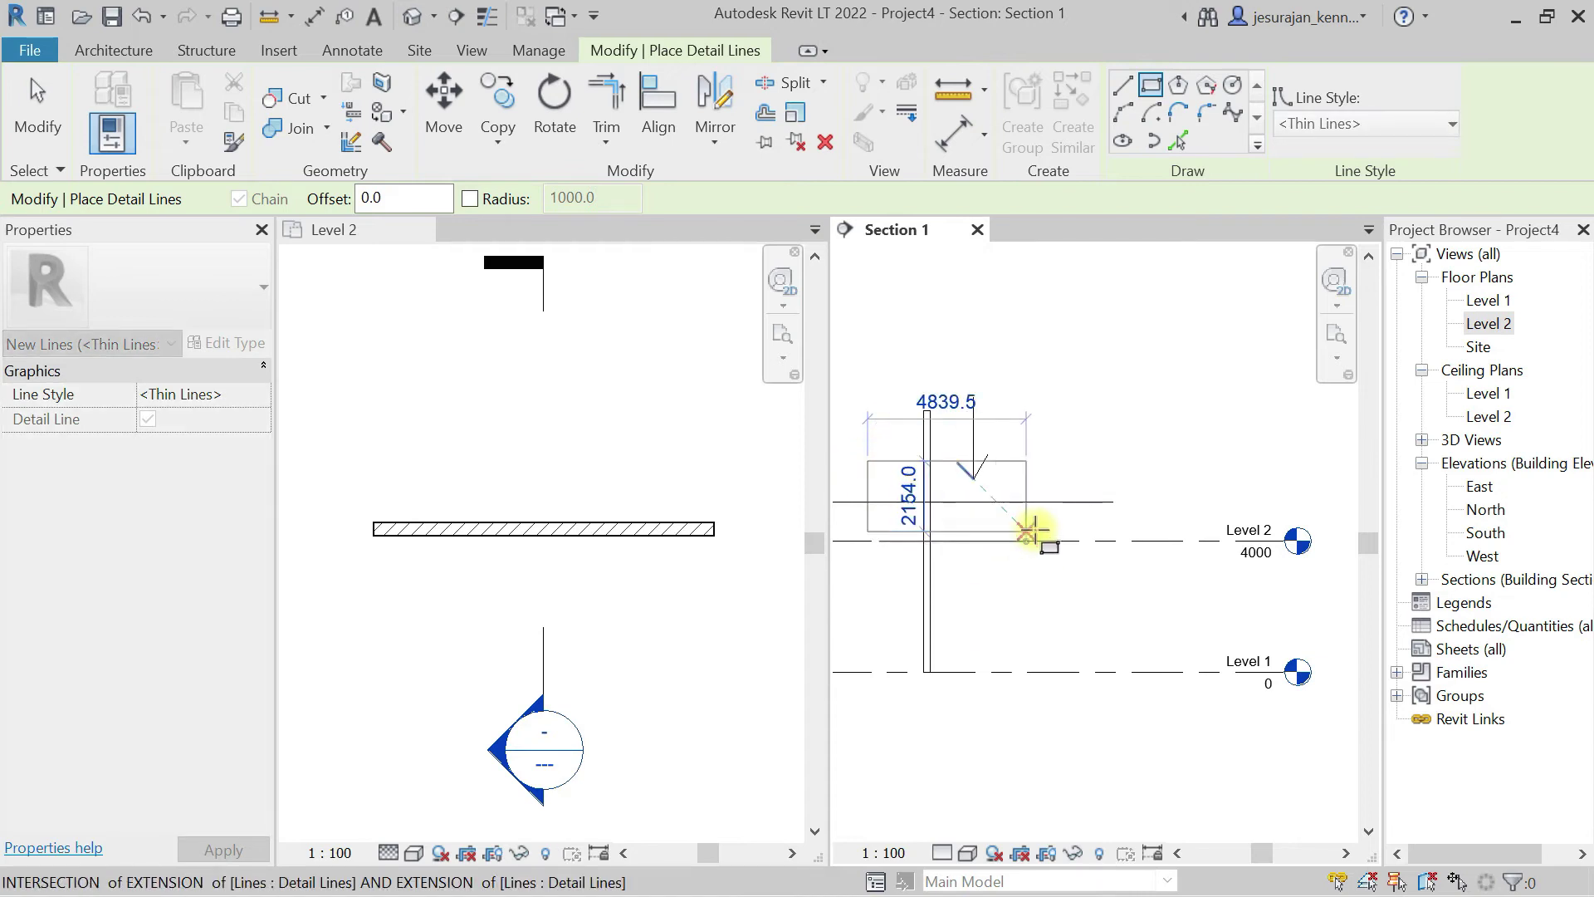
left_click(1026, 540)
key("Escape")
left_click(1007, 462)
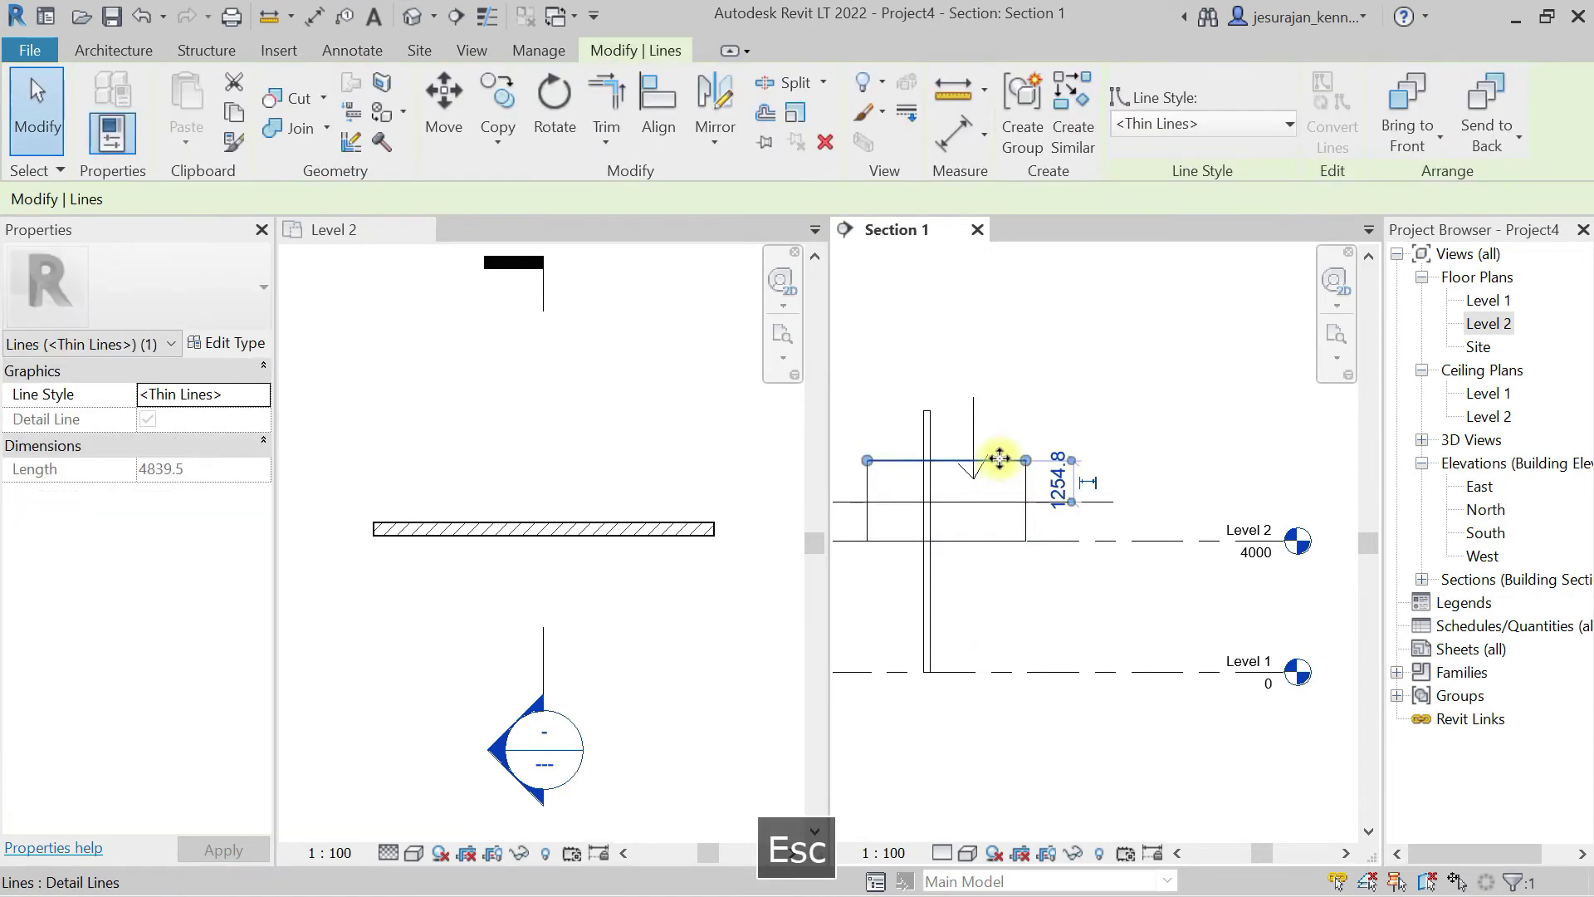
left_click_drag(1007, 461, 1001, 503)
left_click(1039, 438)
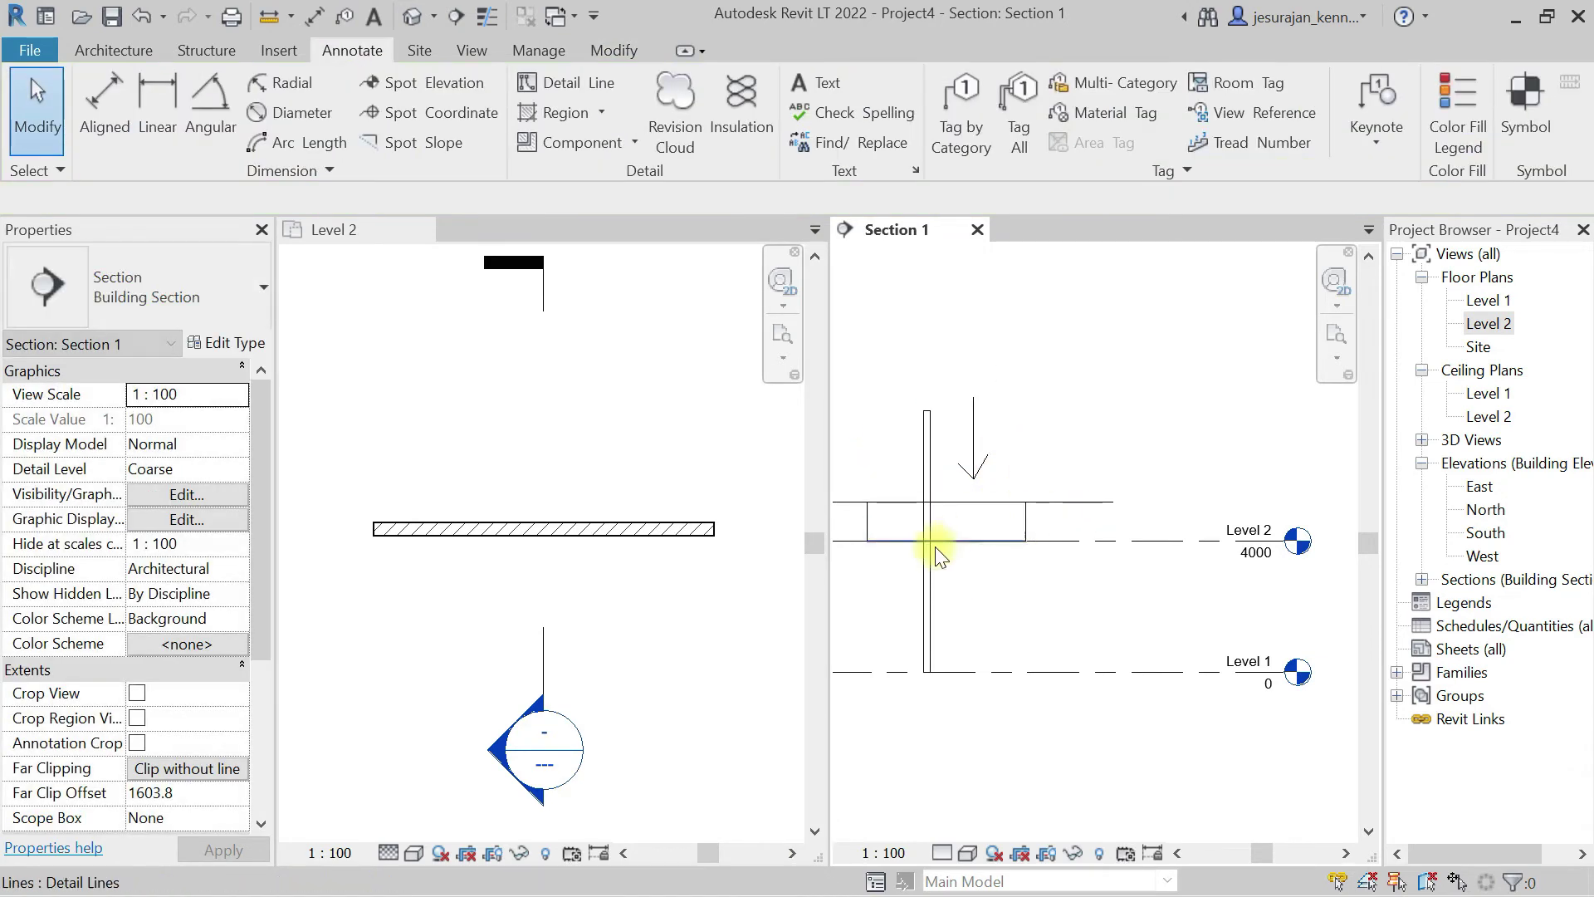
Step: Examine the rectangle around the wall in Section 1 and compare it with the Level 2 plan's view range offsets
scroll(1032, 540, "up", 3)
scroll(1055, 522, "up", 1)
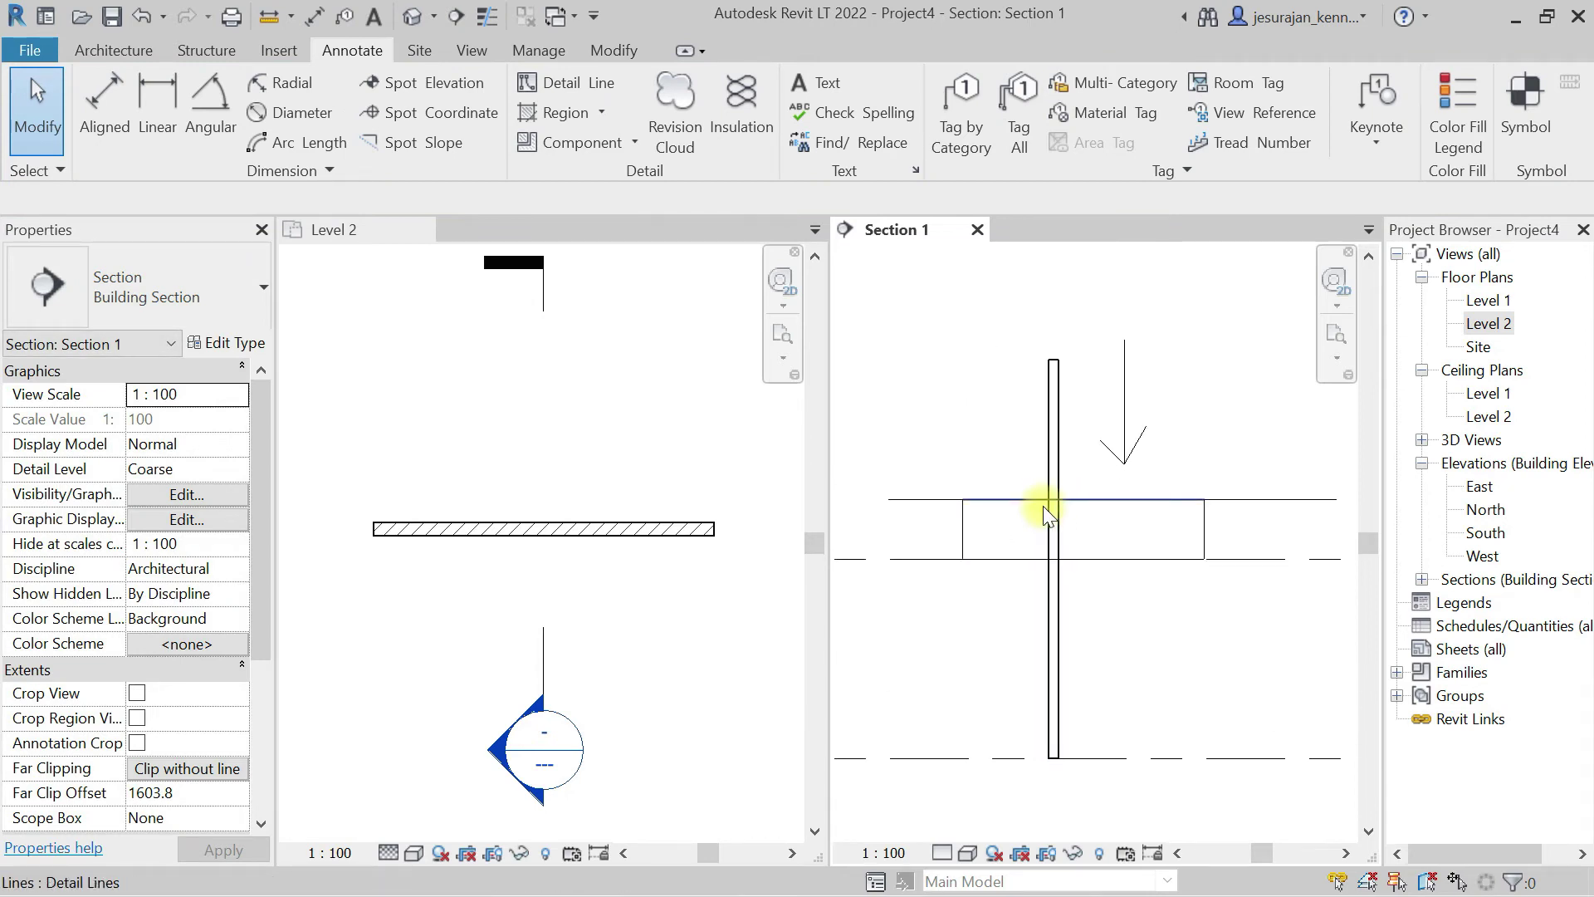
scroll(980, 505, "down", 1)
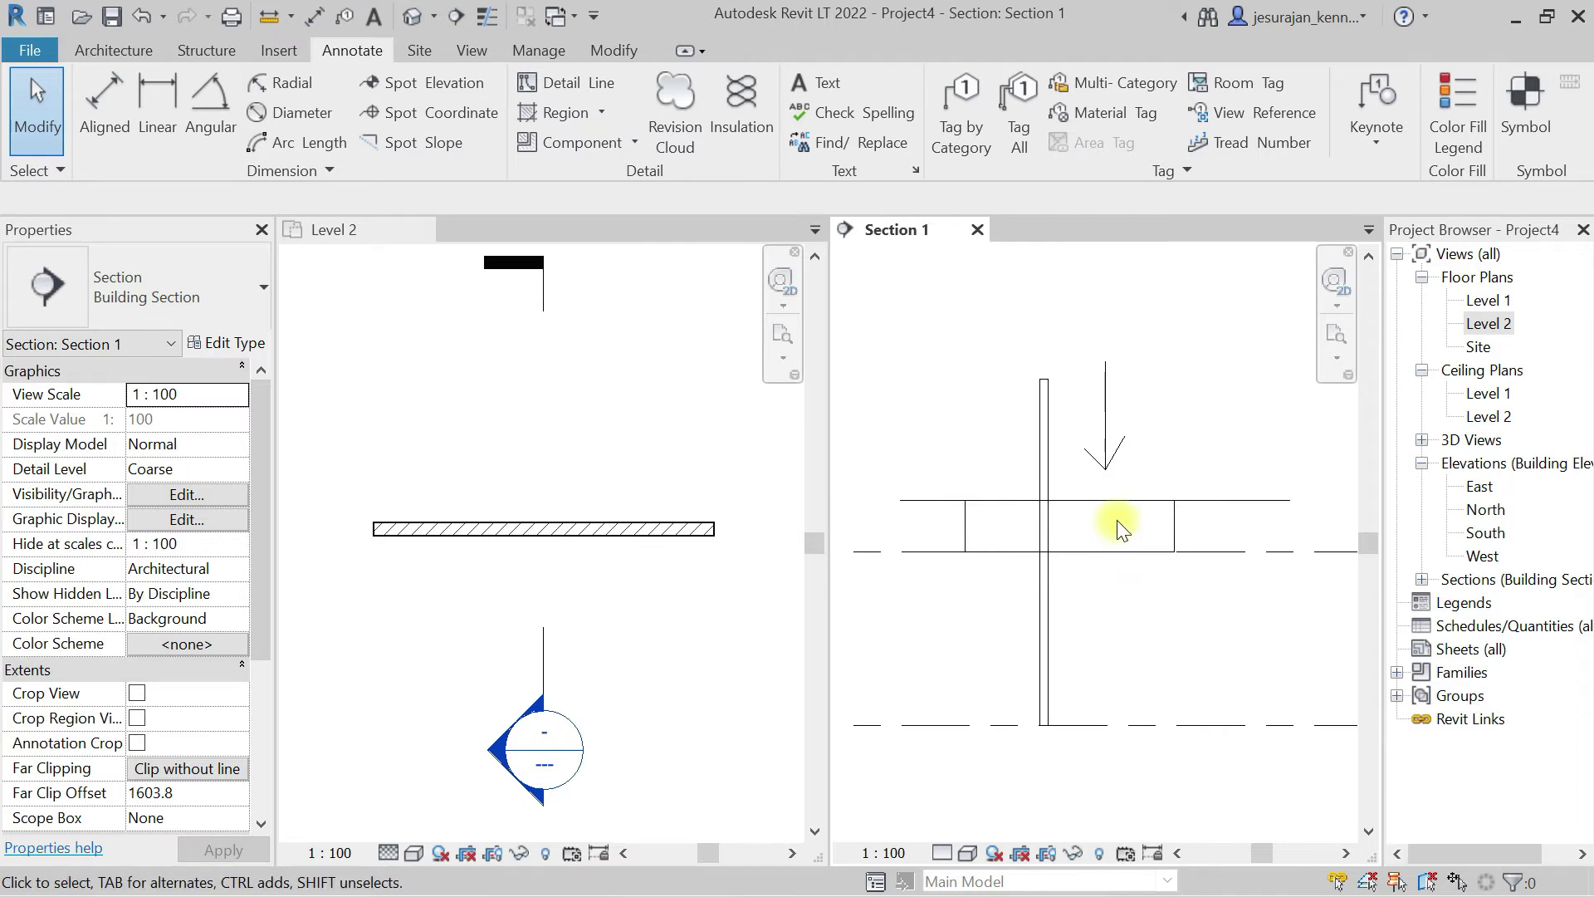
scroll(951, 531, "down", 2)
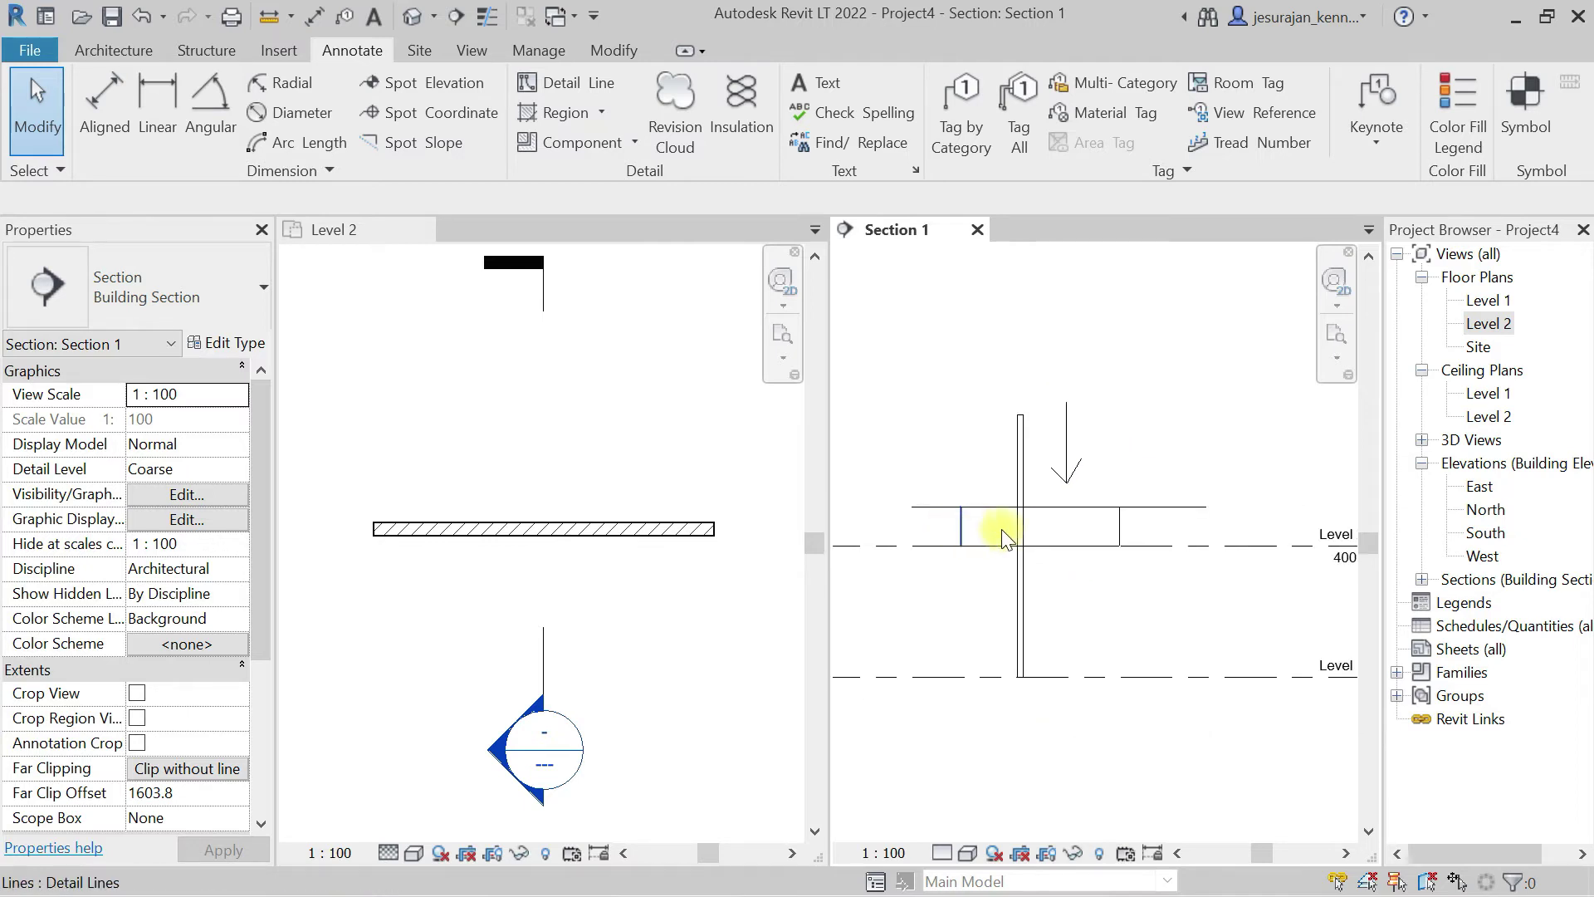
middle_click_drag(1107, 541, 1042, 544)
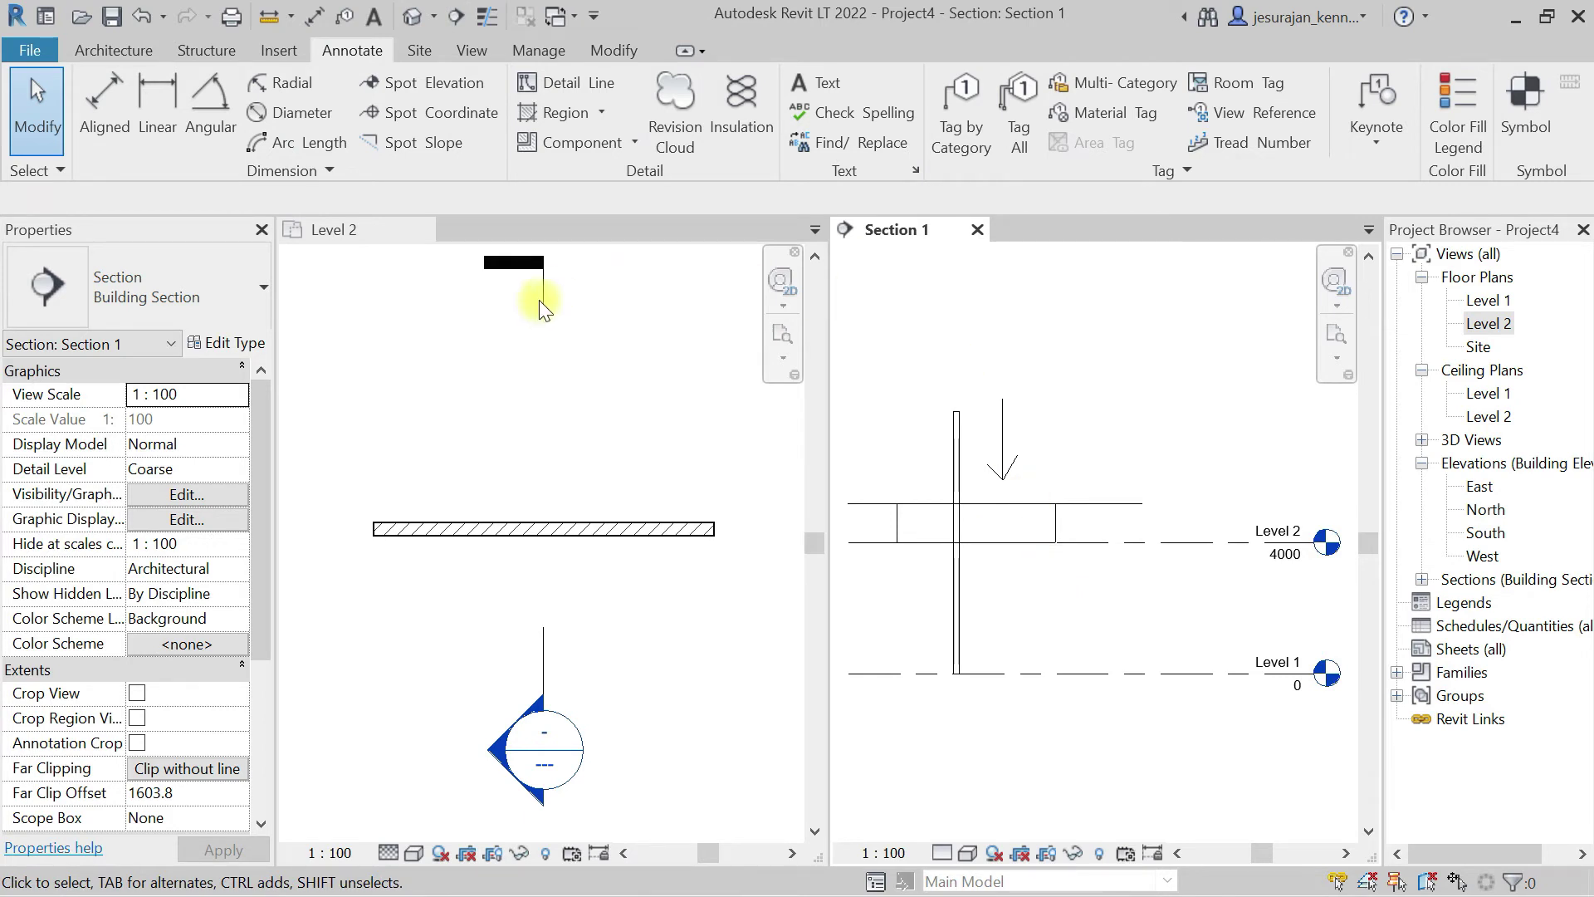
left_click(465, 363)
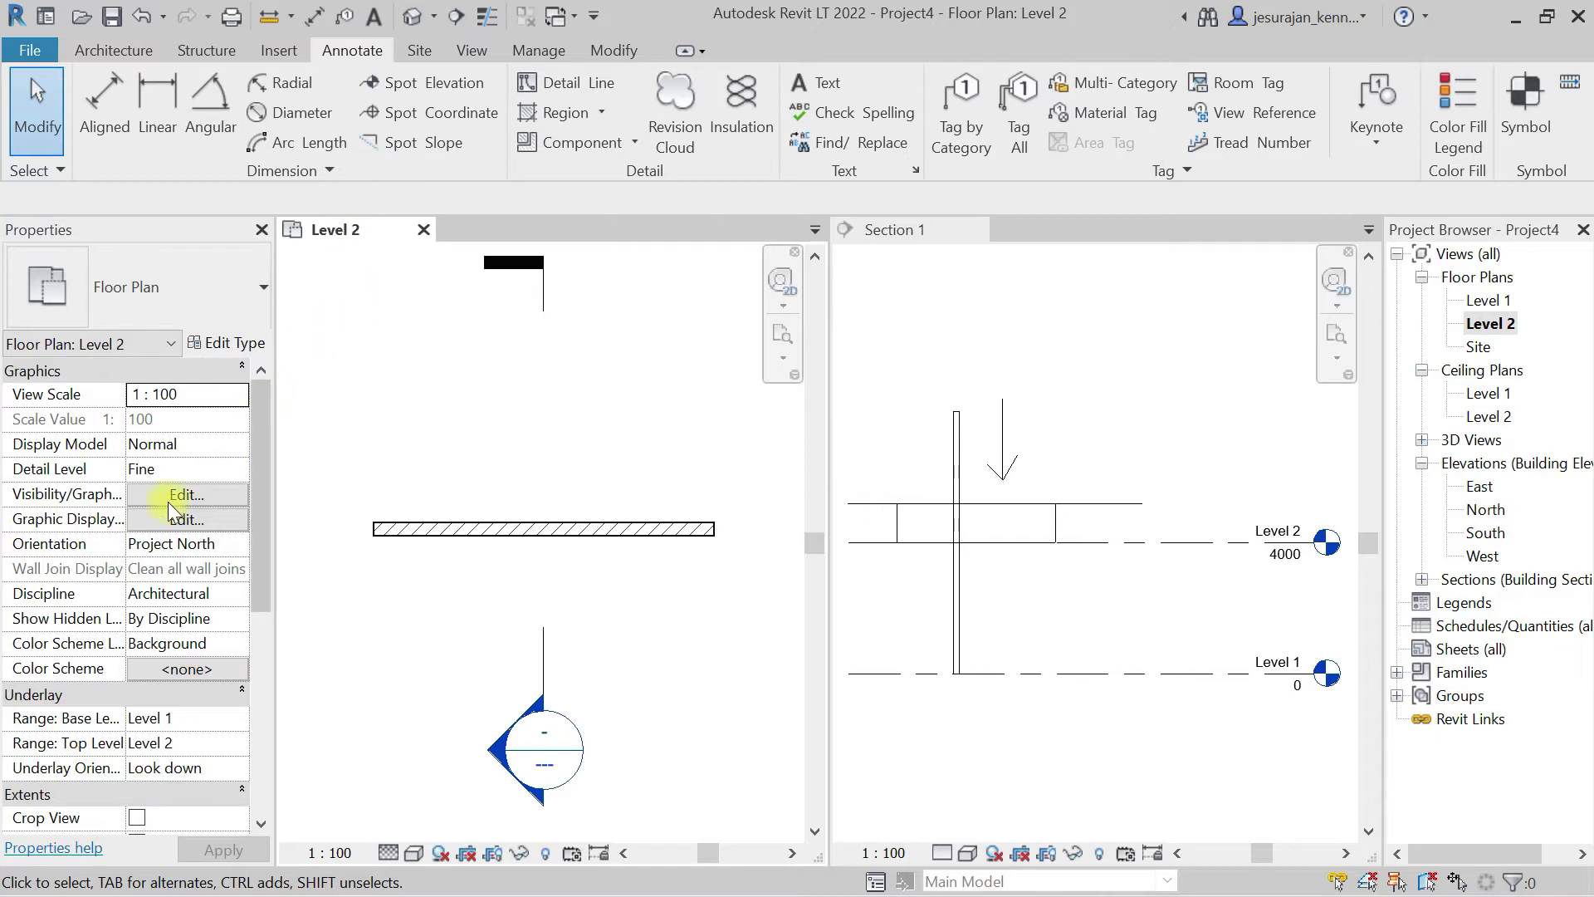
scroll(137, 531, "down", 4)
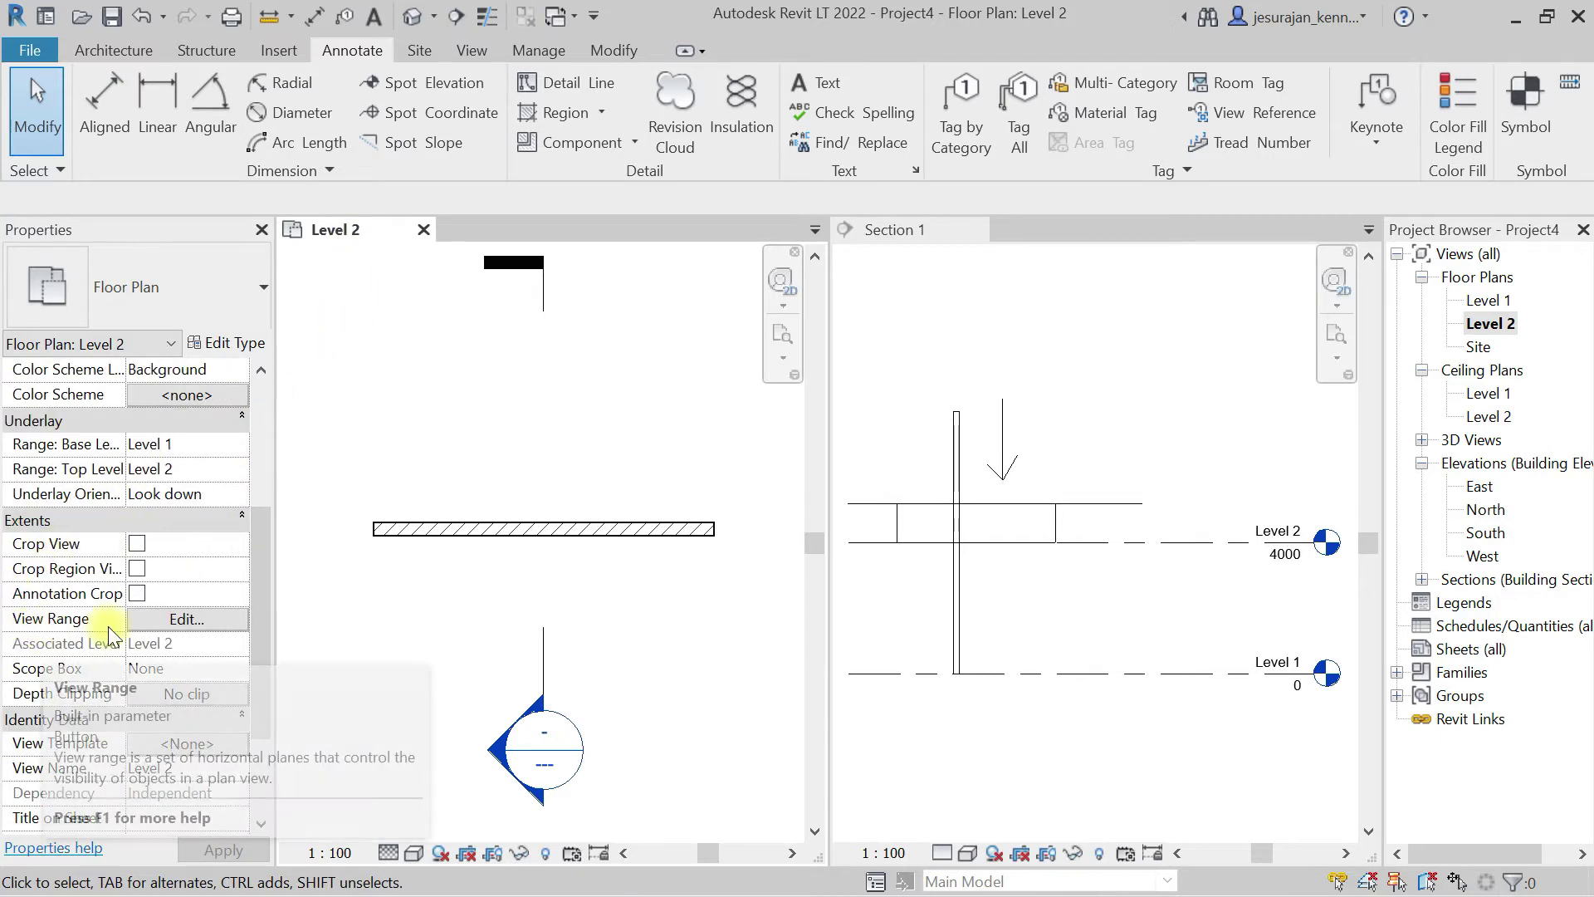
left_click(187, 619)
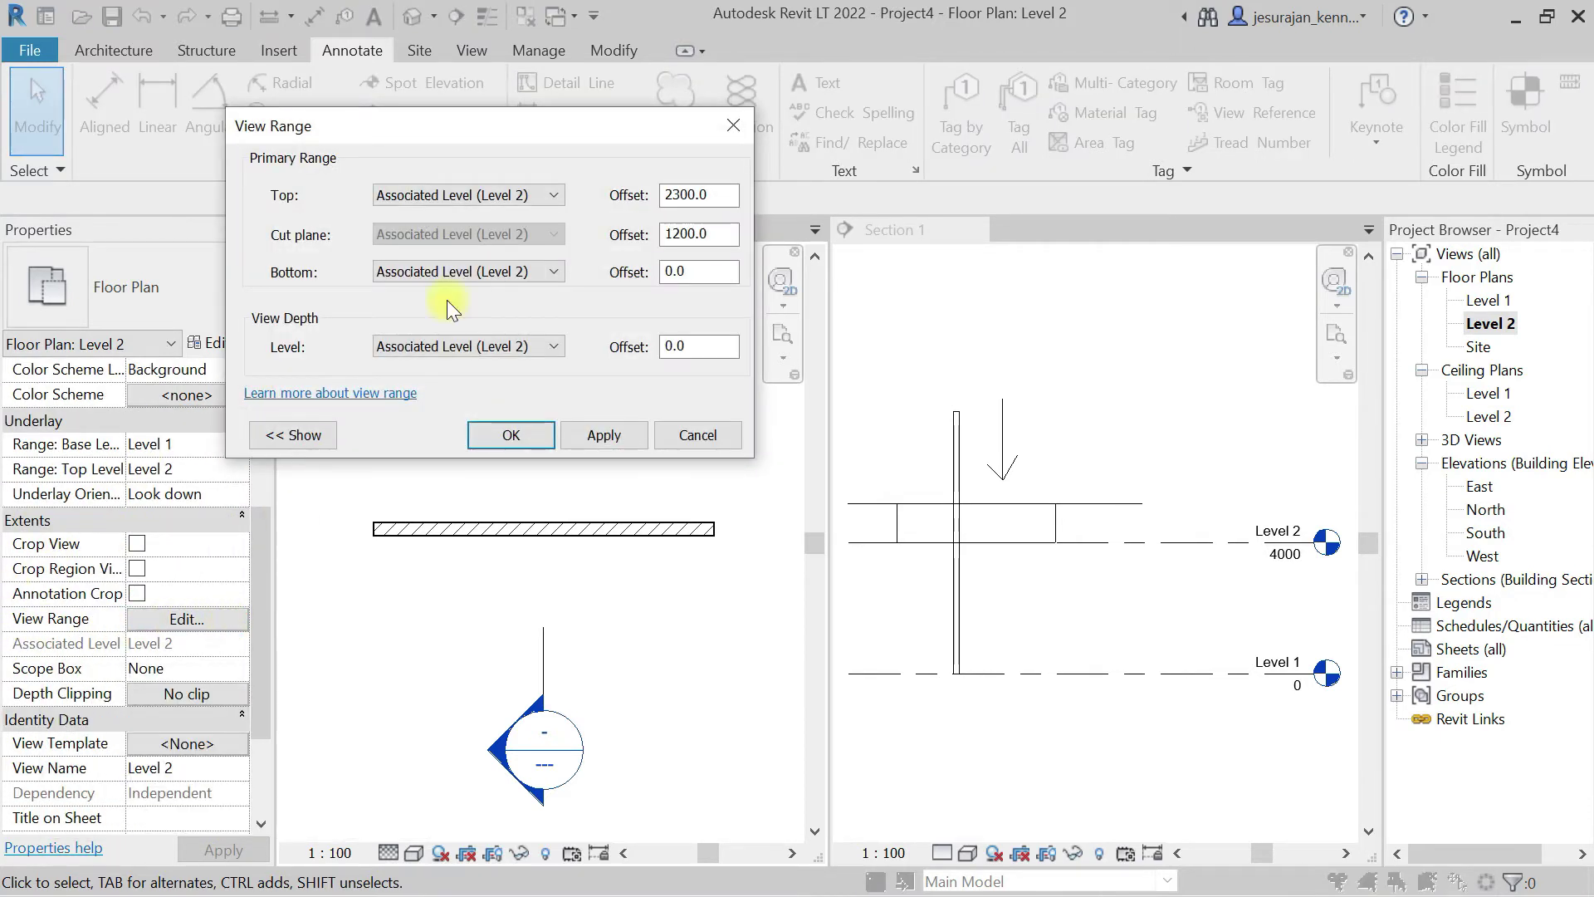
left_click_drag(536, 127, 596, 103)
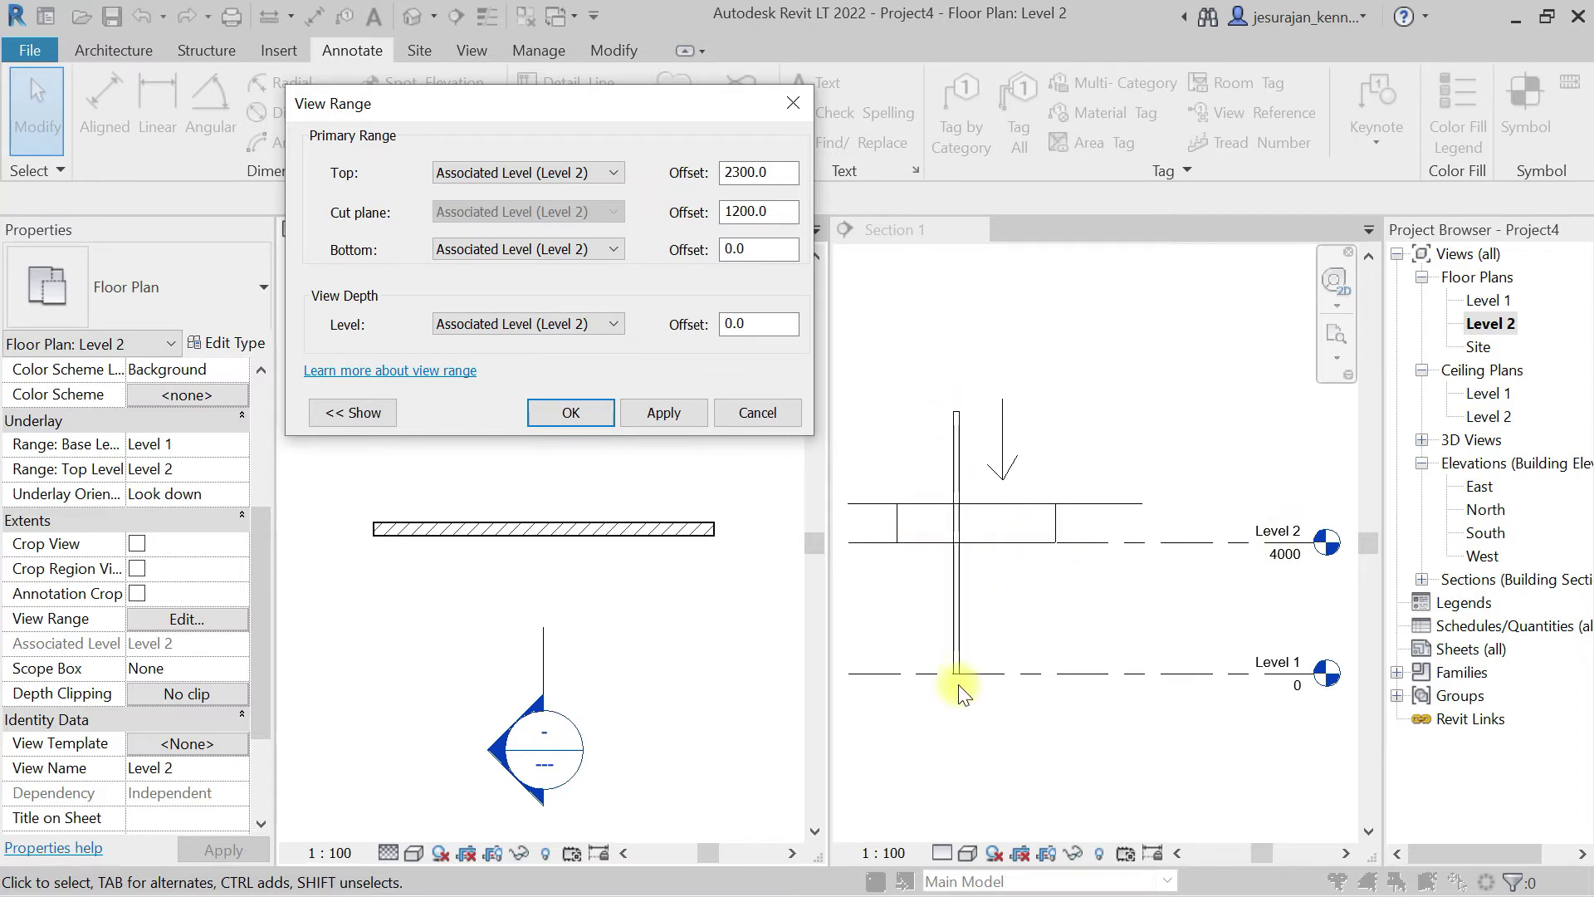
left_click(573, 412)
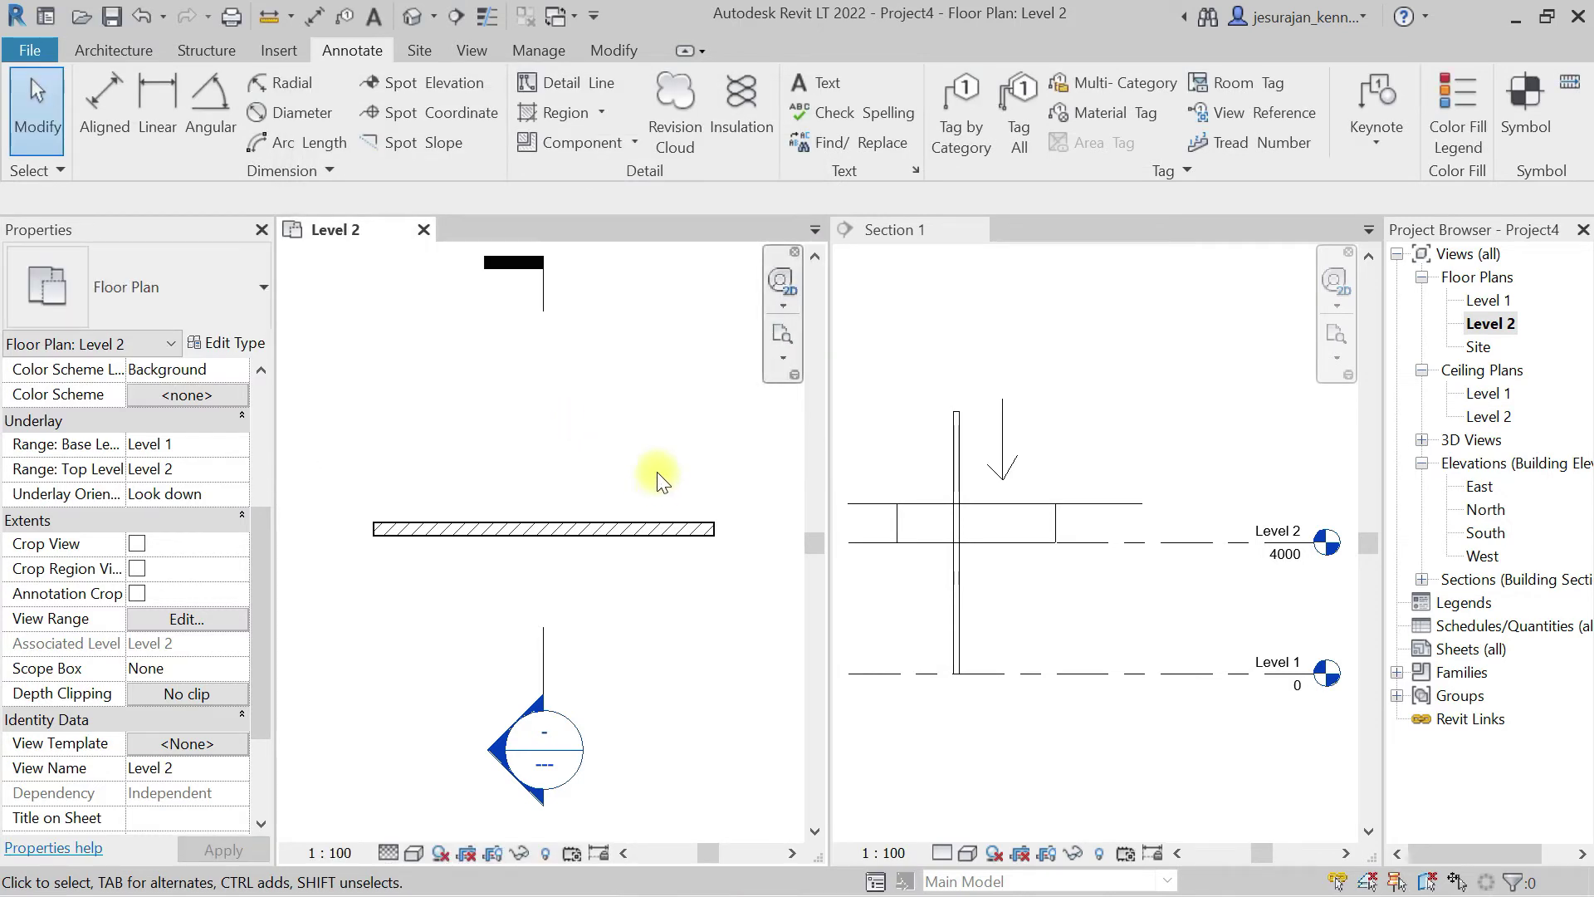
Step: Try to set the Generic - 200mm wall's cross-section to Tapered from the Level 2 plan
left_click(674, 527)
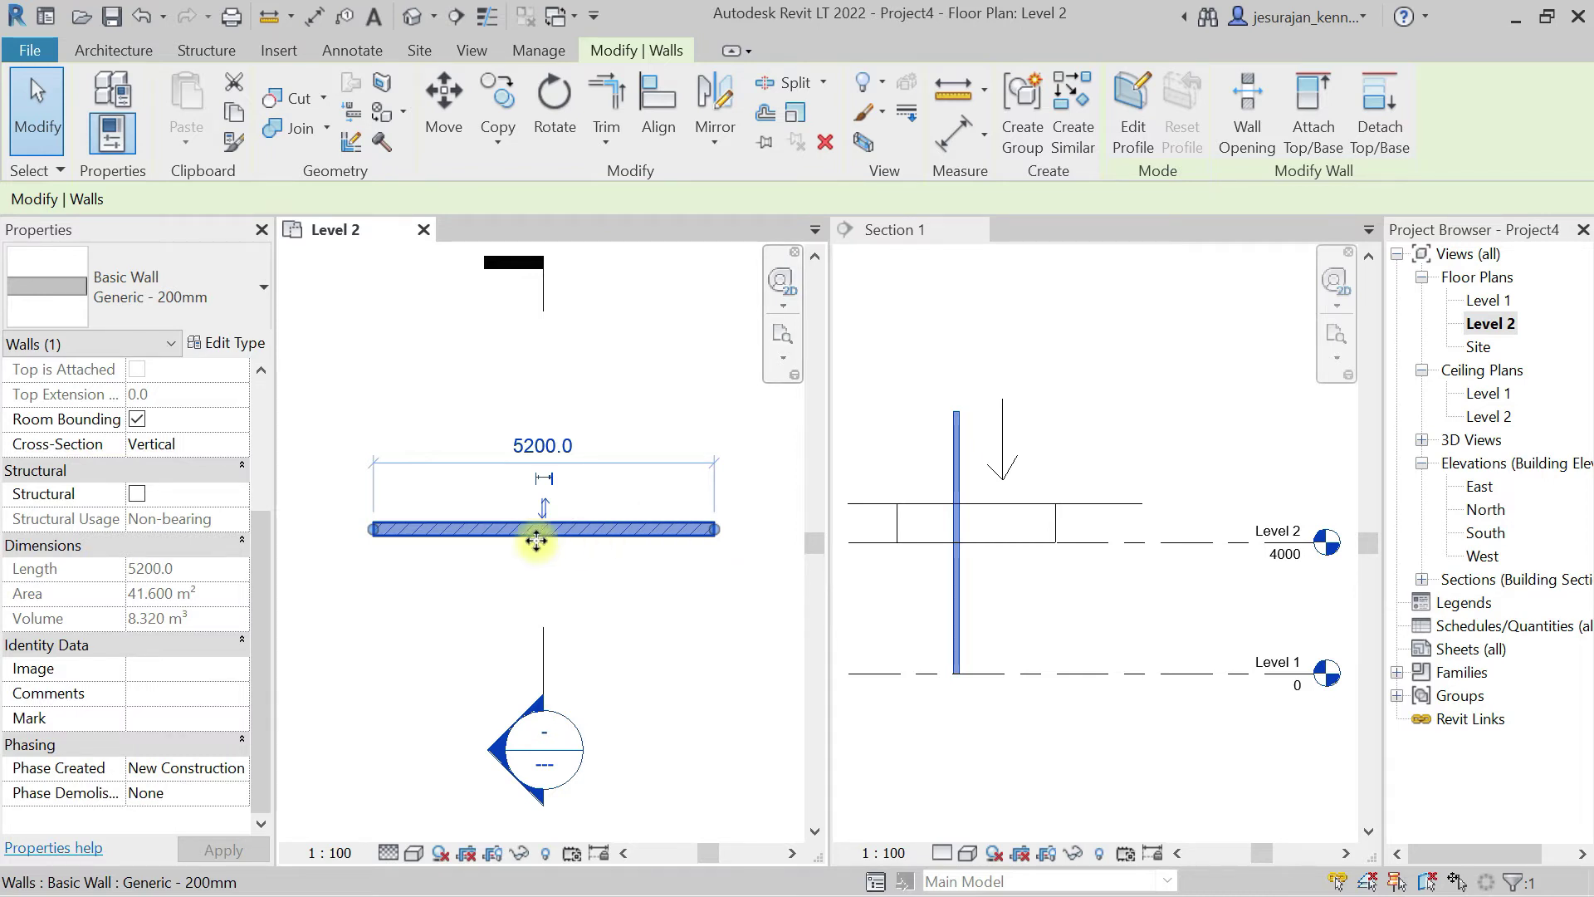
scroll(186, 550, "up", 3)
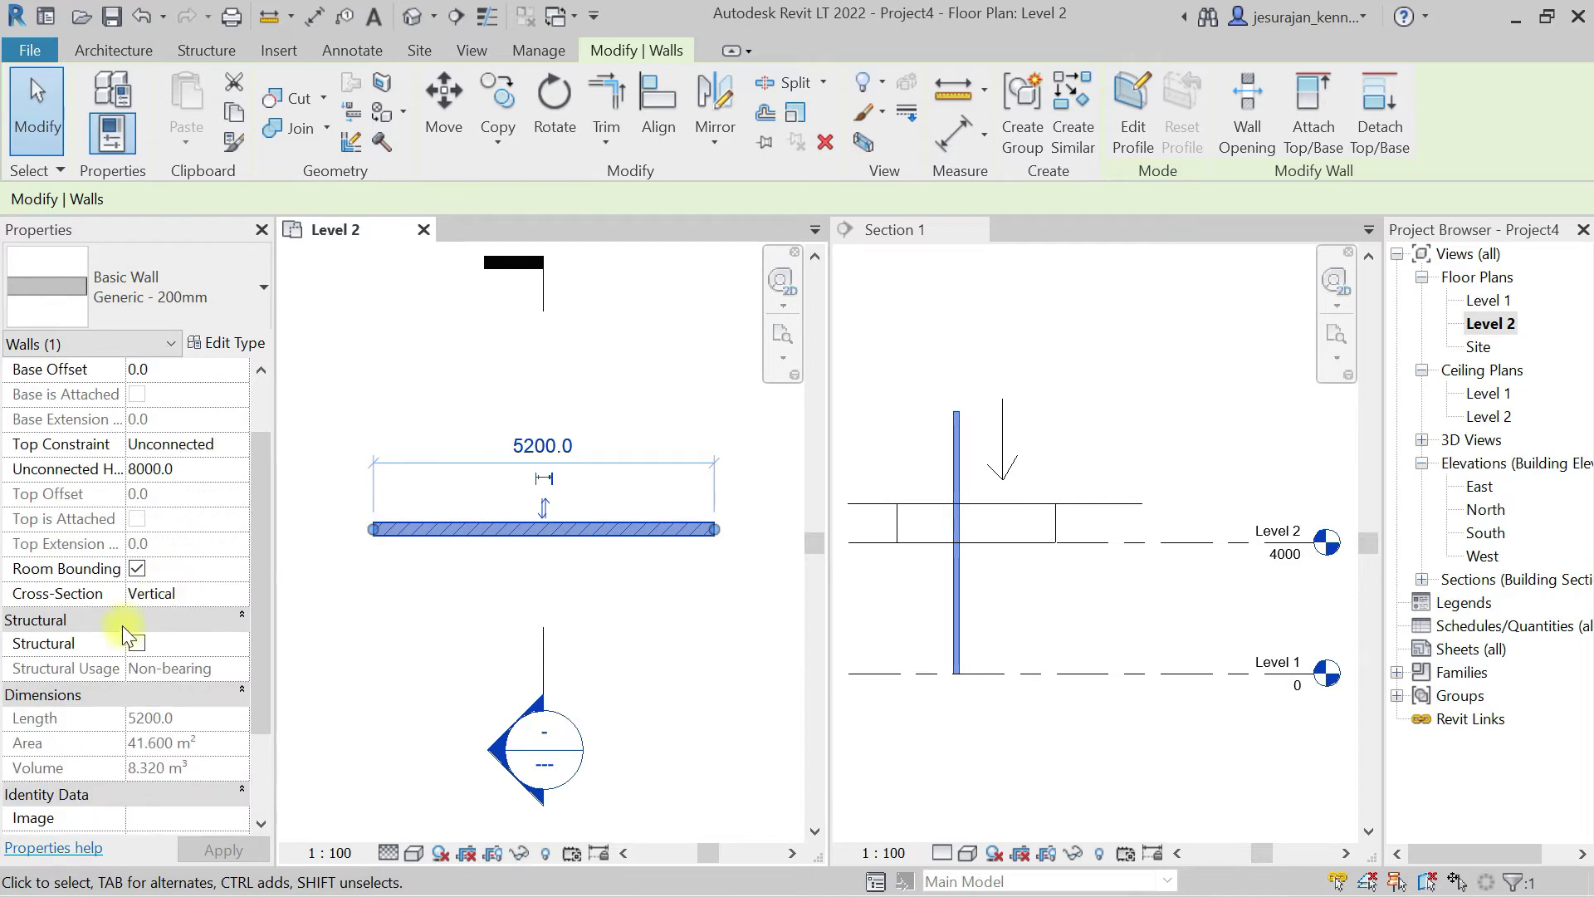
left_click(237, 593)
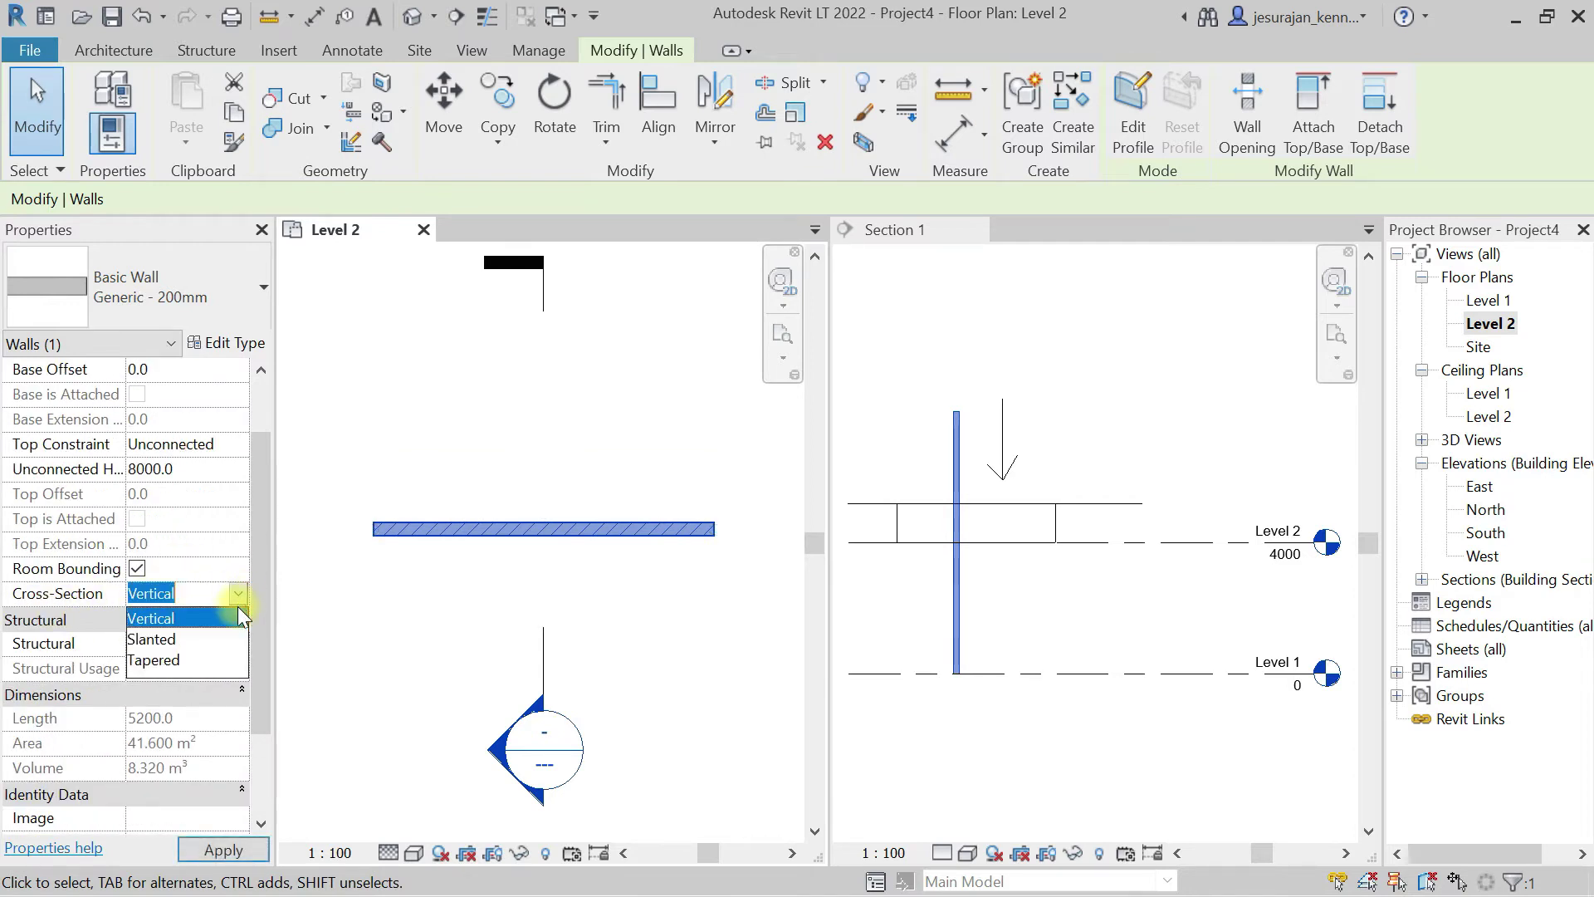
left_click(181, 661)
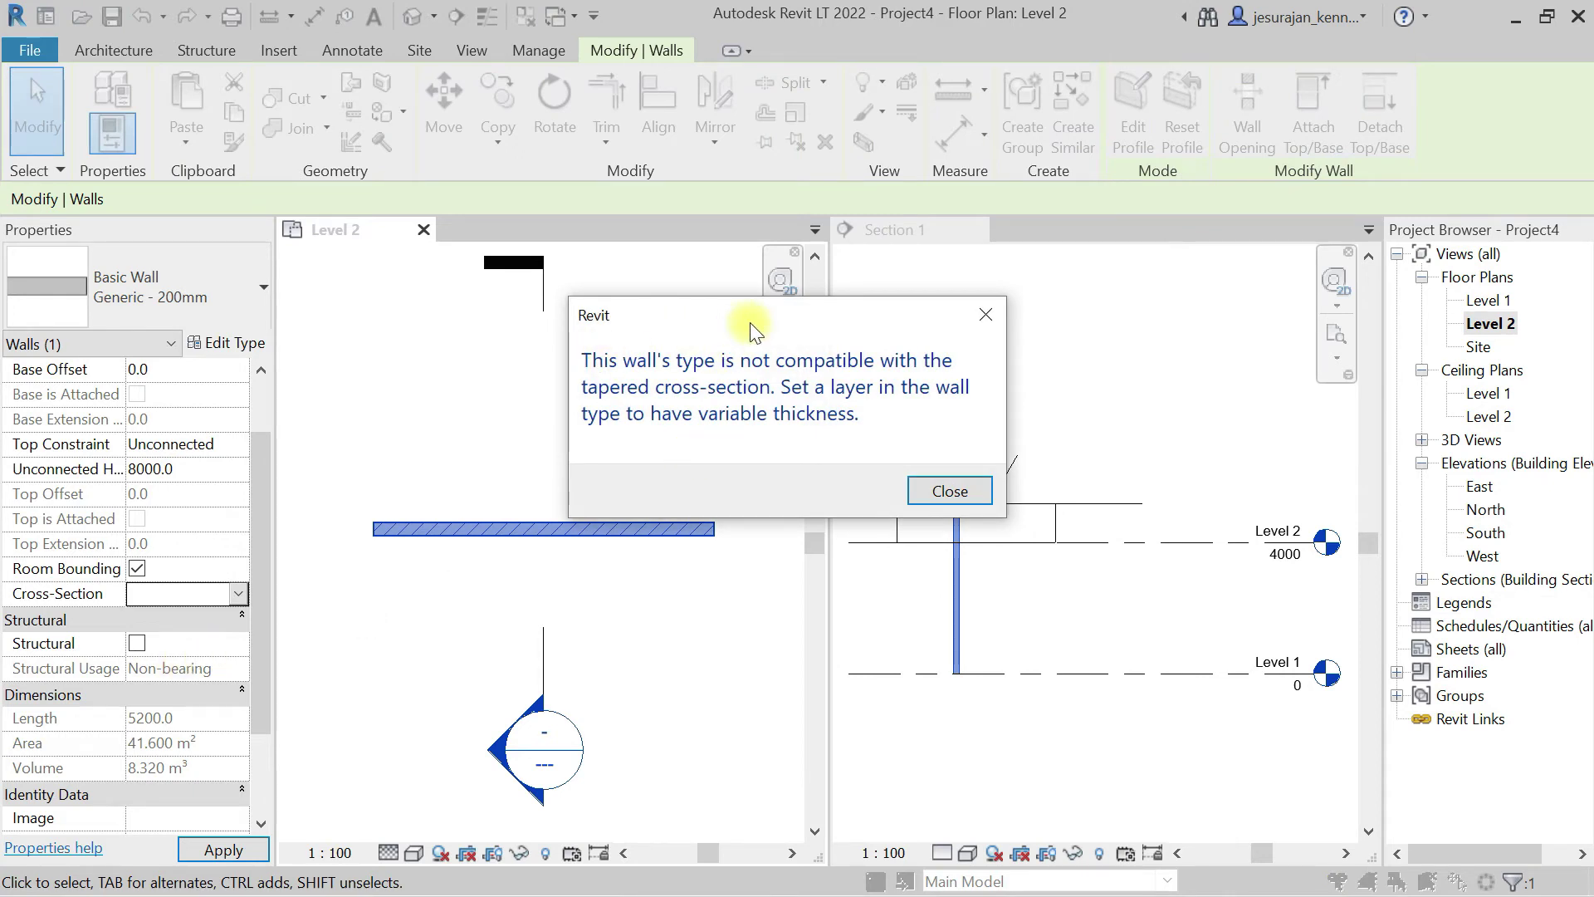
left_click_drag(749, 323, 548, 324)
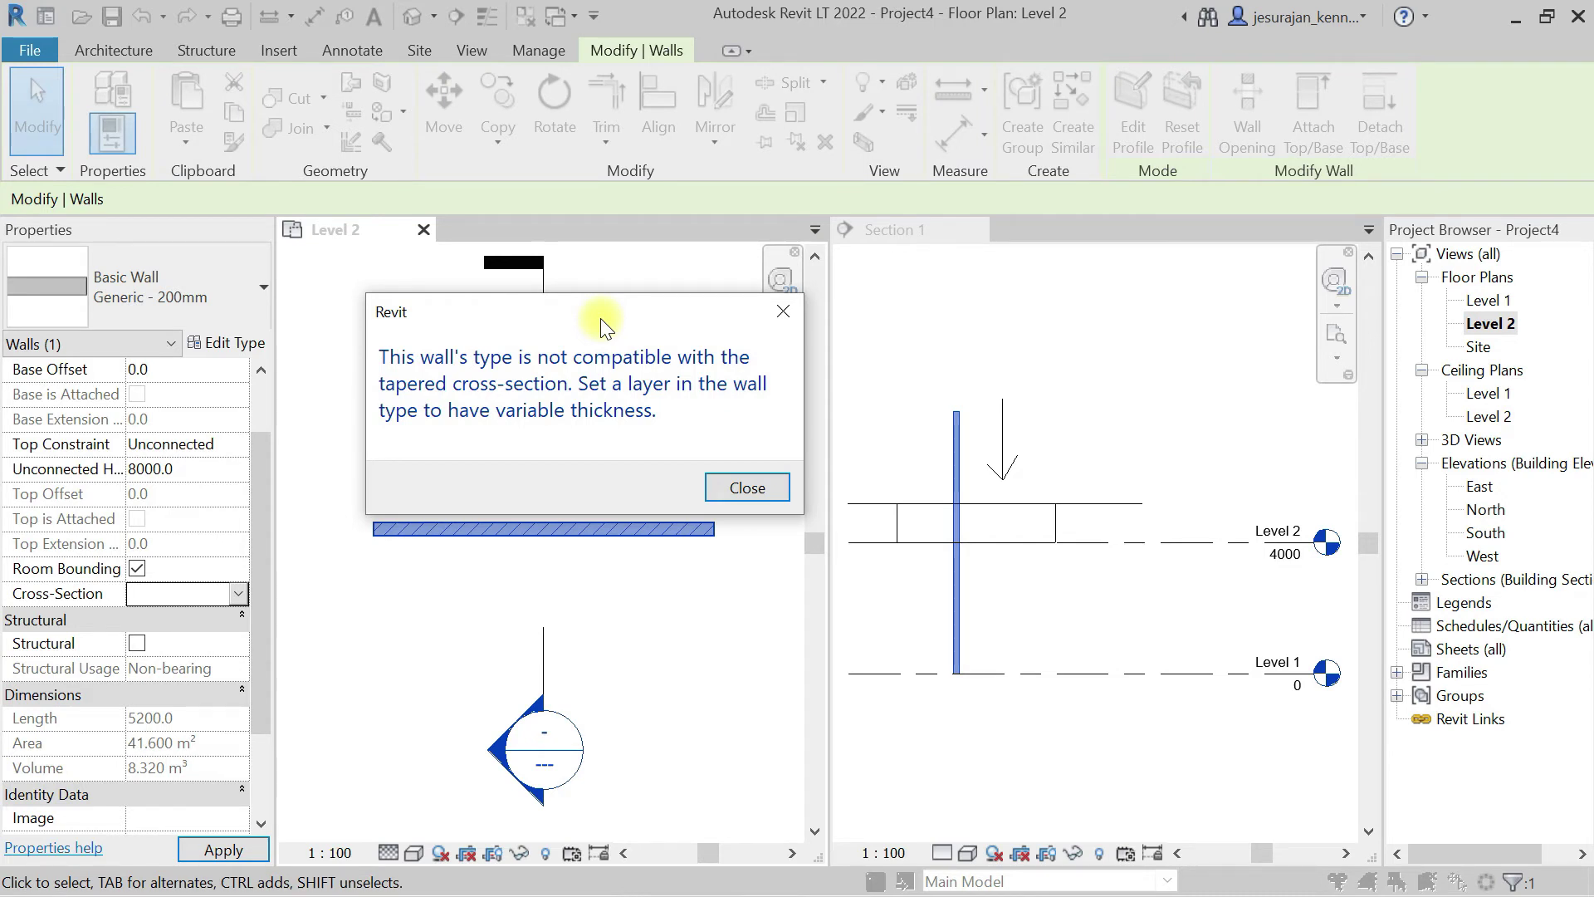
left_click(741, 486)
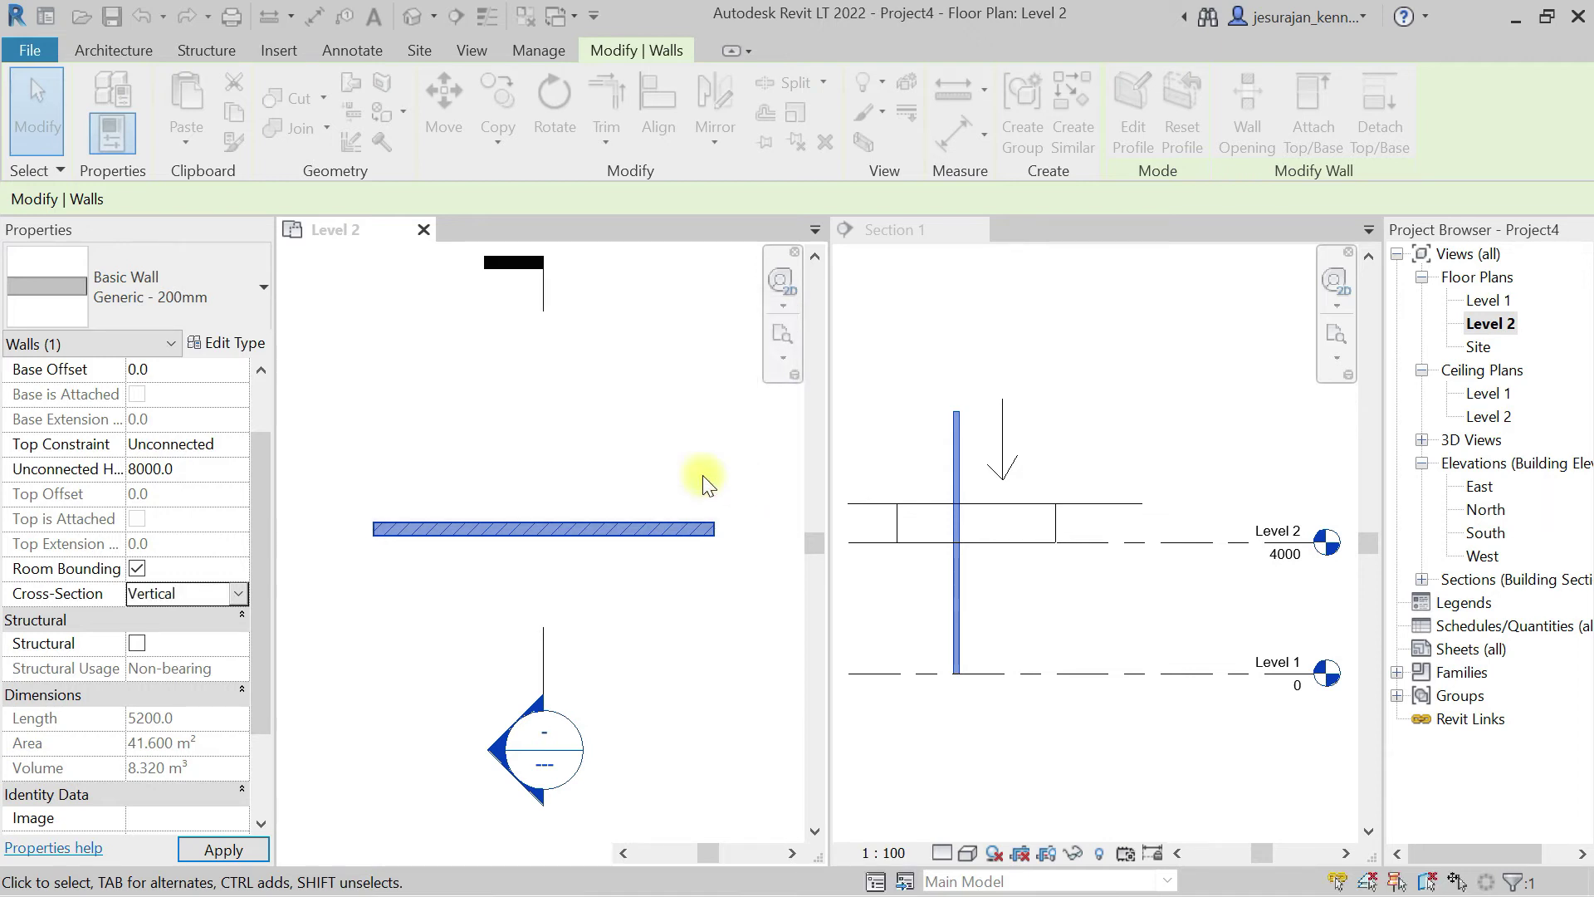
Step: Make the Structure [1] layer of the Generic - 200mm wall type variable in thickness
left_click(224, 343)
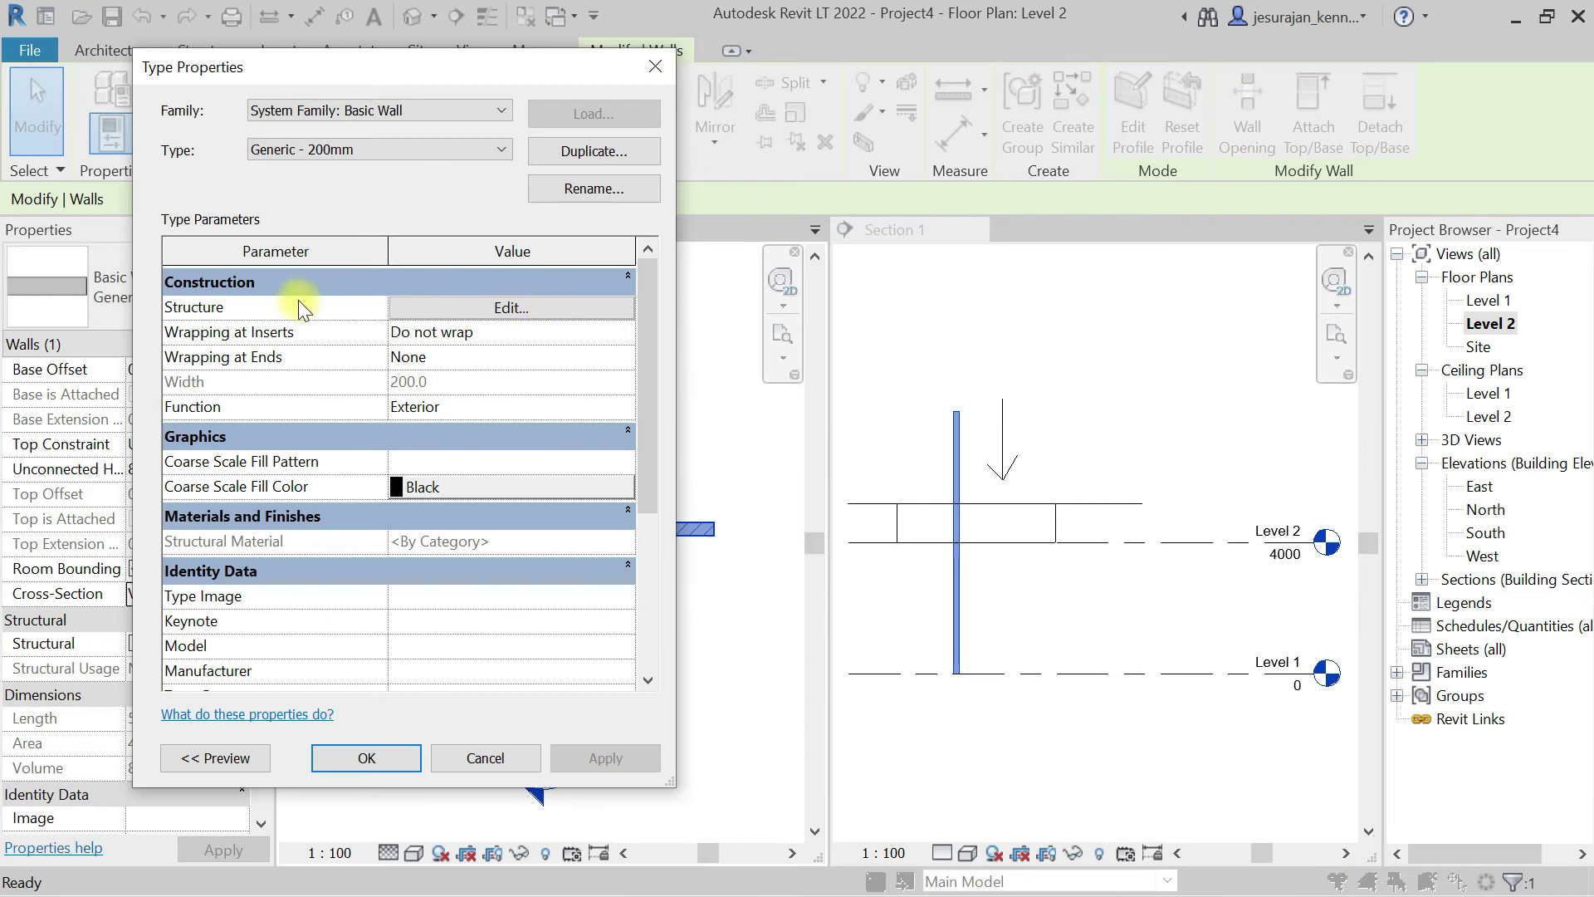
left_click(473, 308)
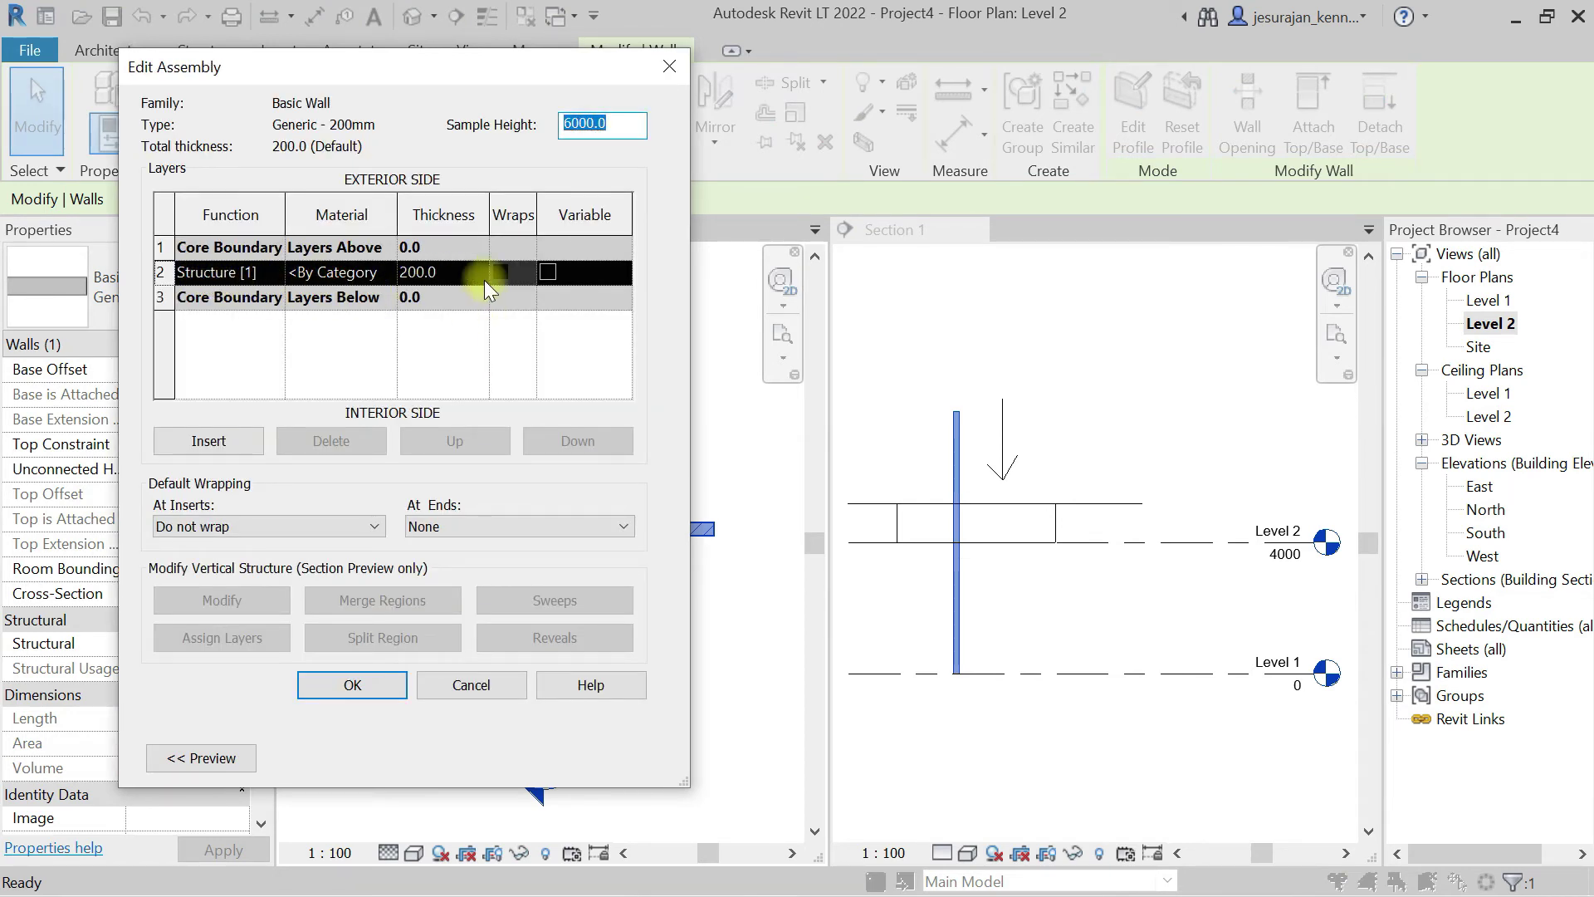
left_click(548, 271)
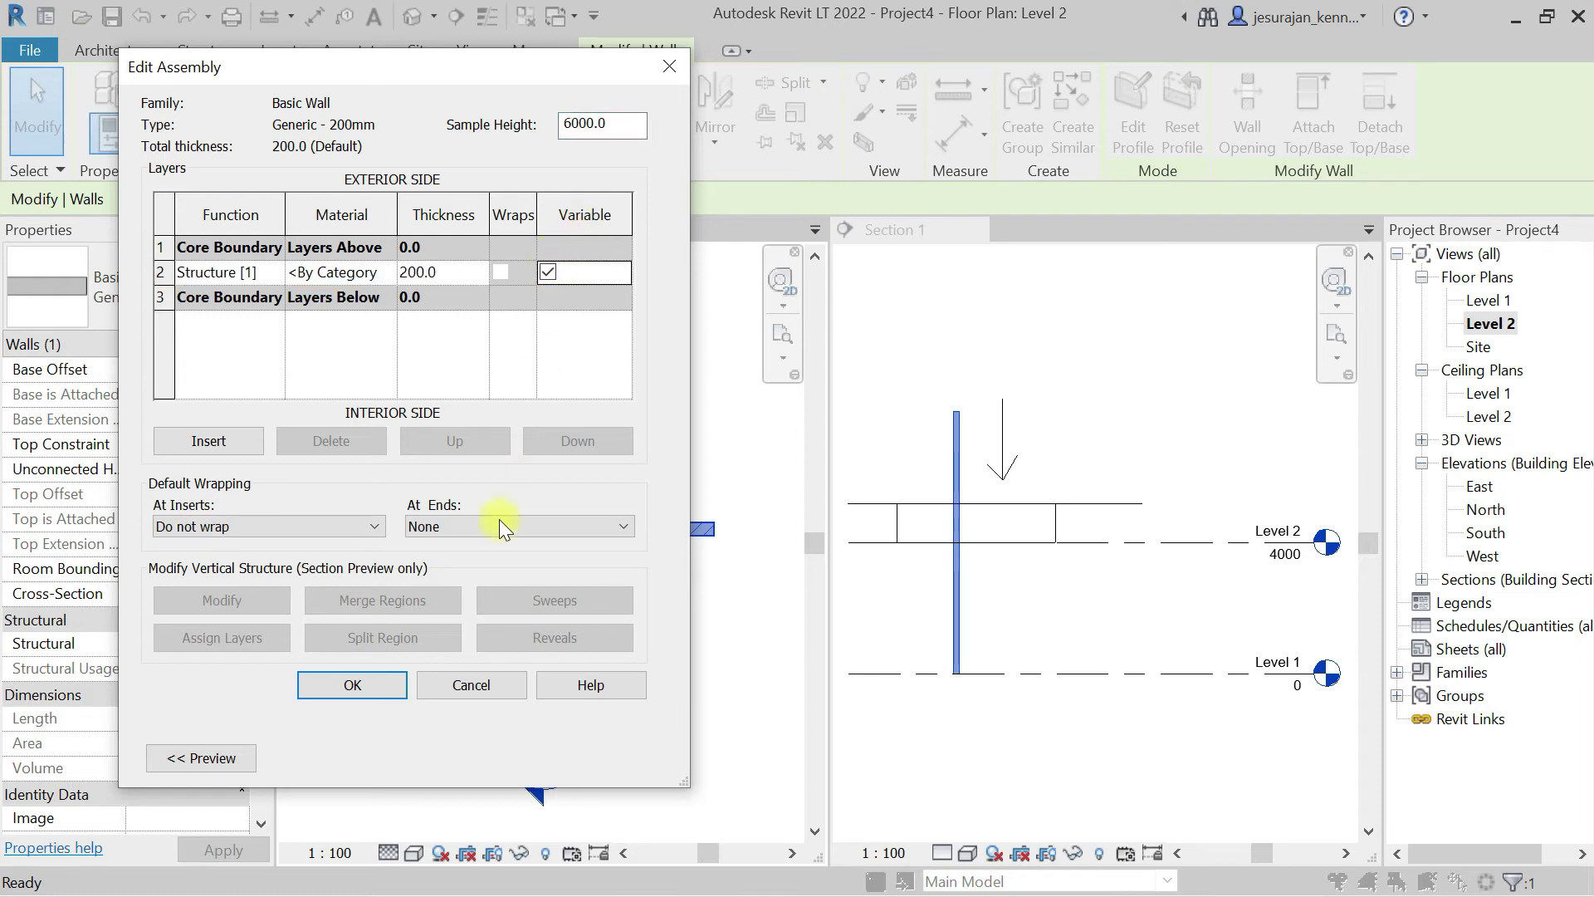
left_click(359, 684)
left_click(392, 751)
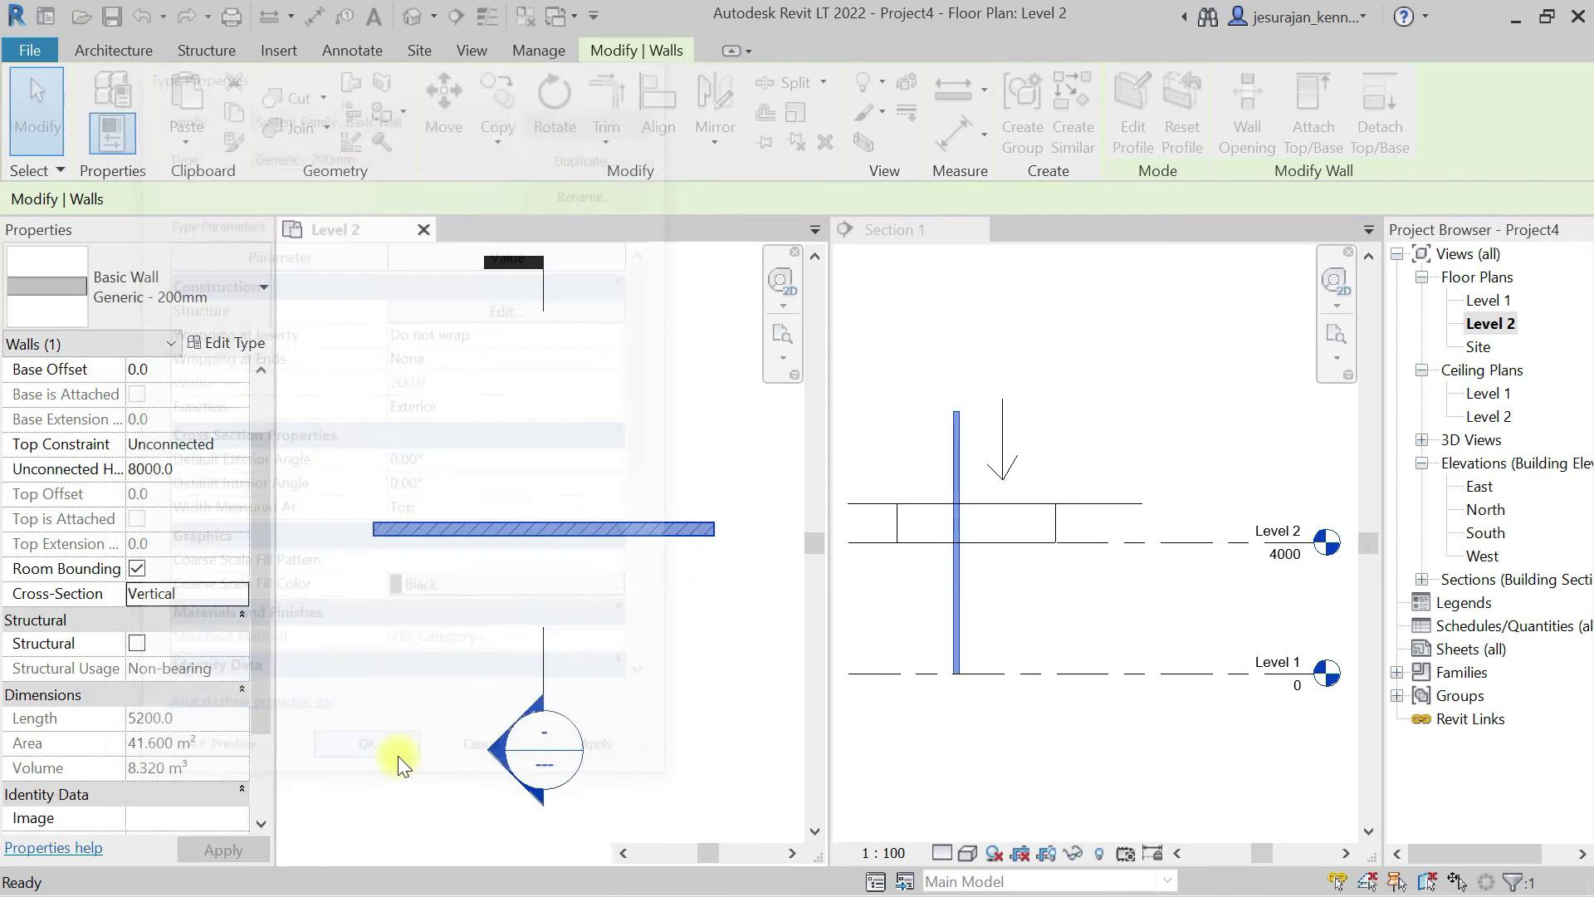
left_click(619, 598)
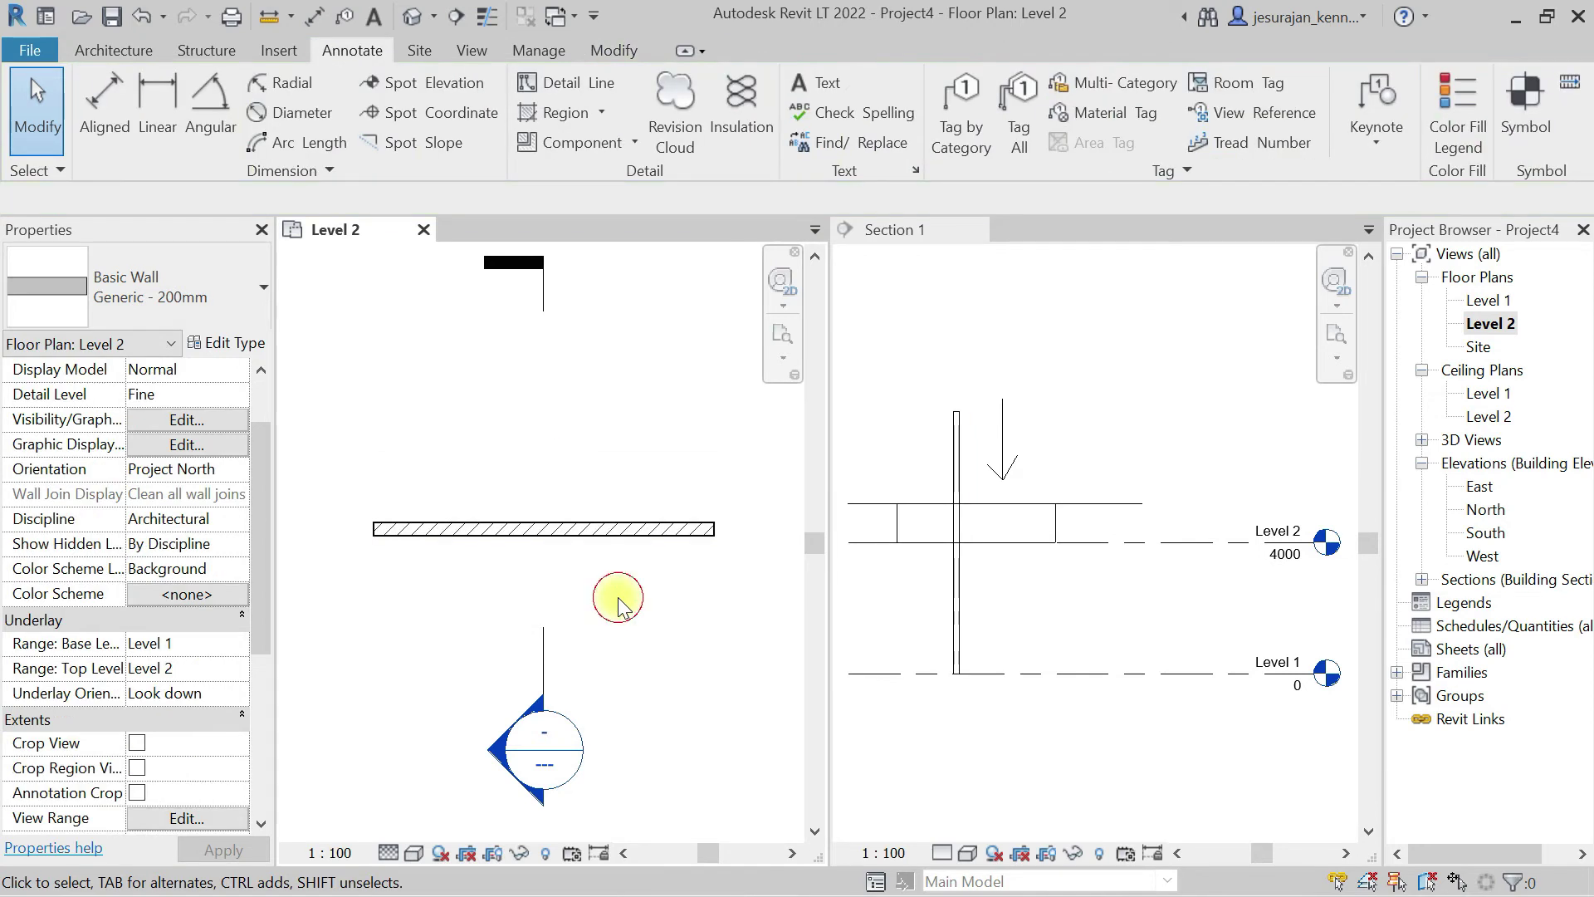
Step: Set the cross-section of the wall in the Level 2 plan to Tapered
left_click(623, 533)
left_click(137, 568)
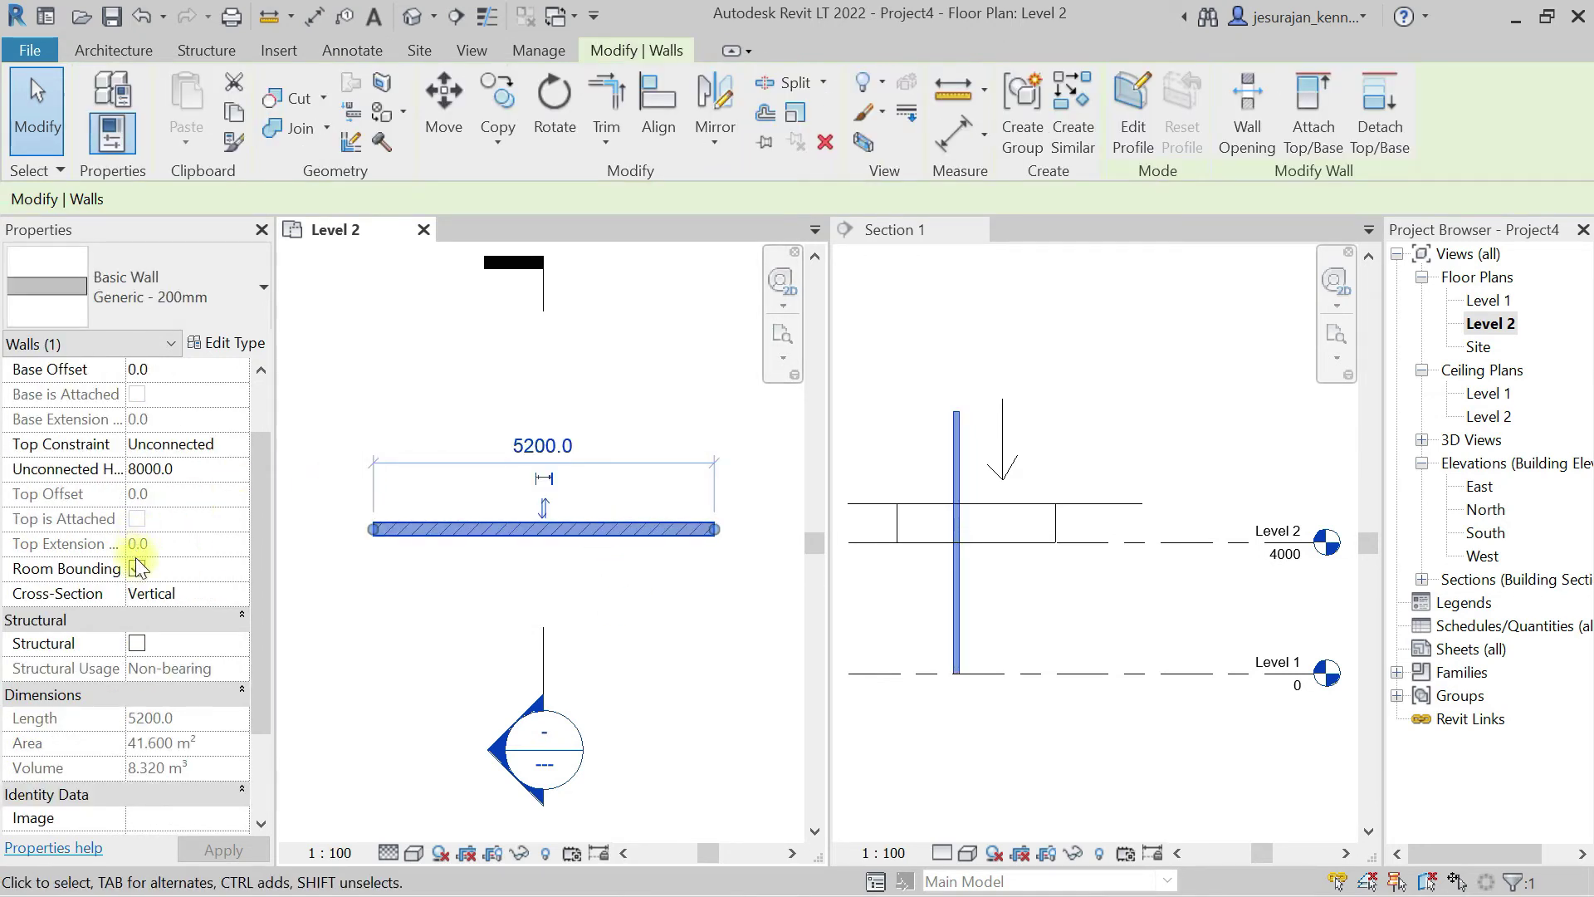
left_click(240, 593)
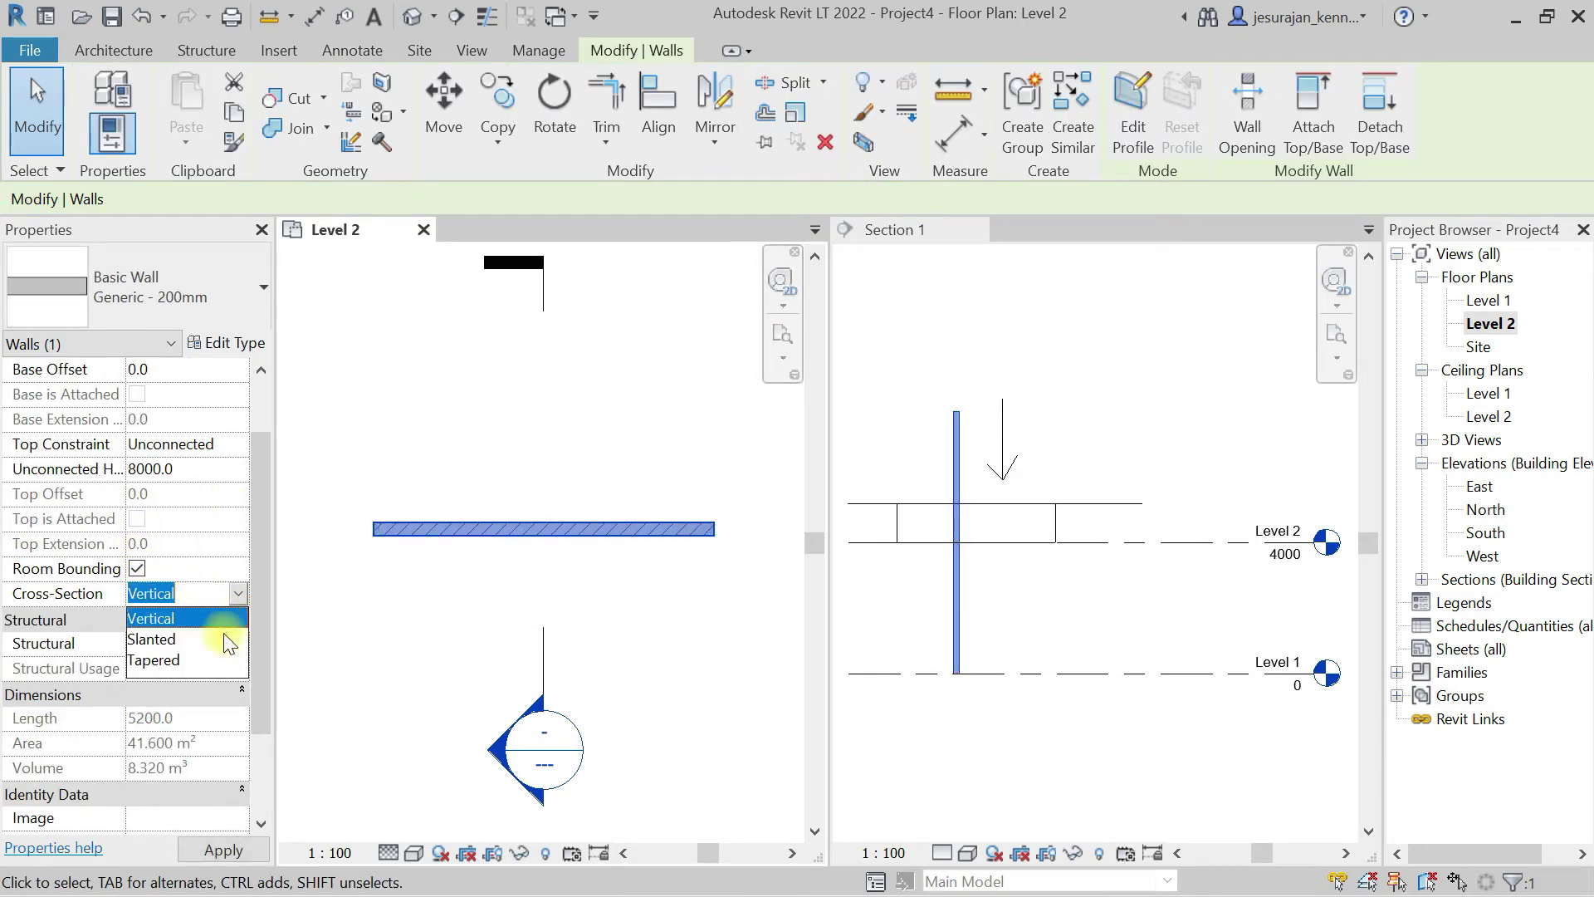
left_click(187, 661)
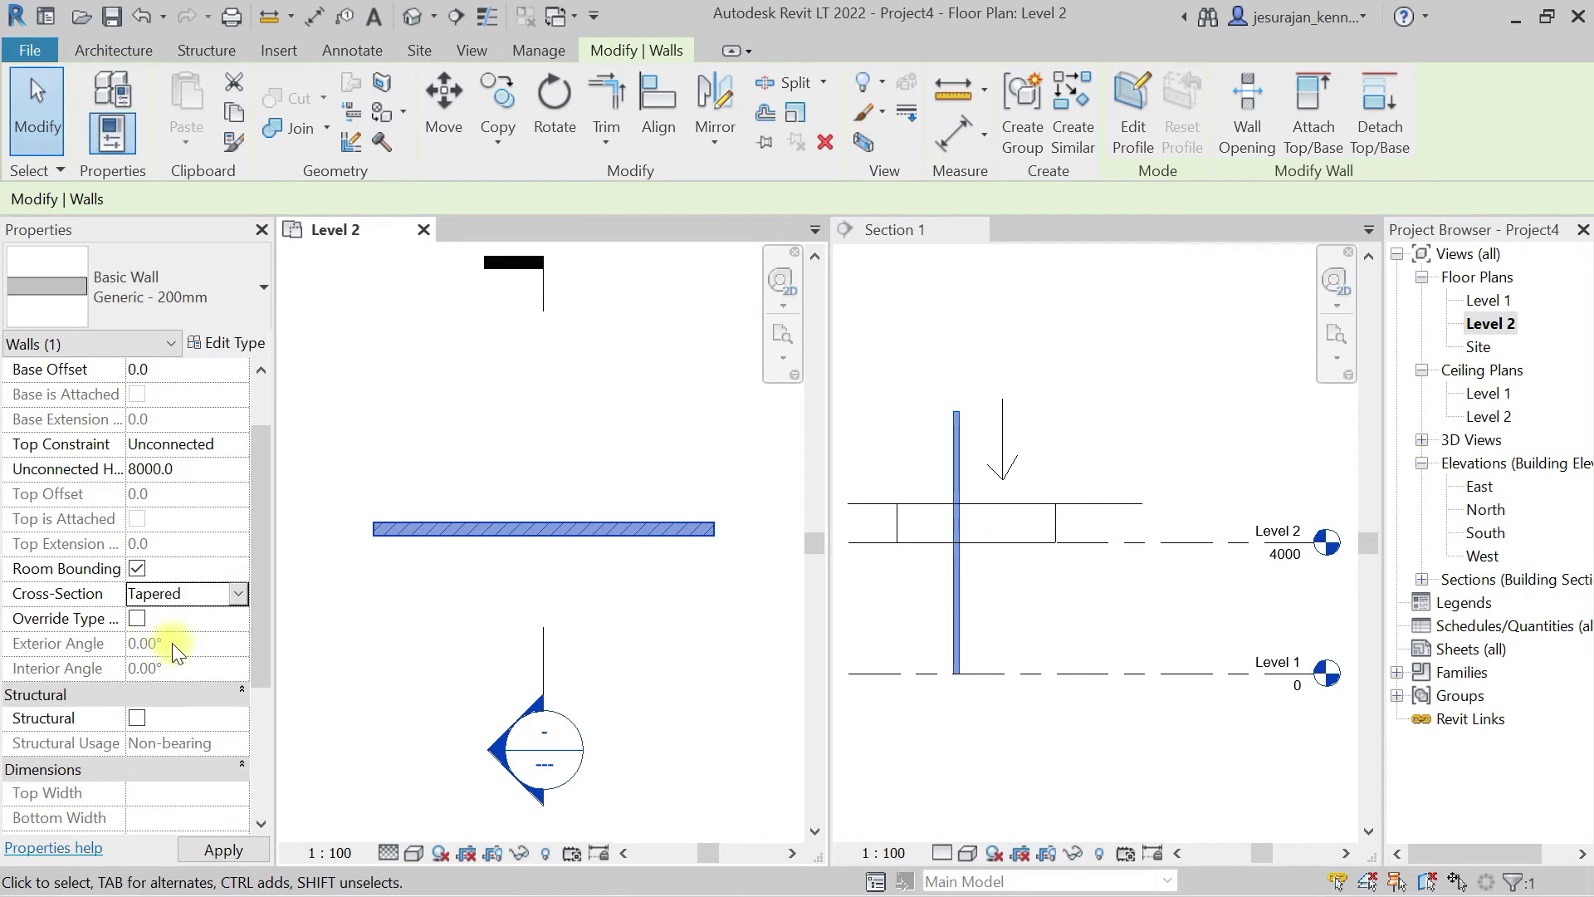
mouse_move(496, 629)
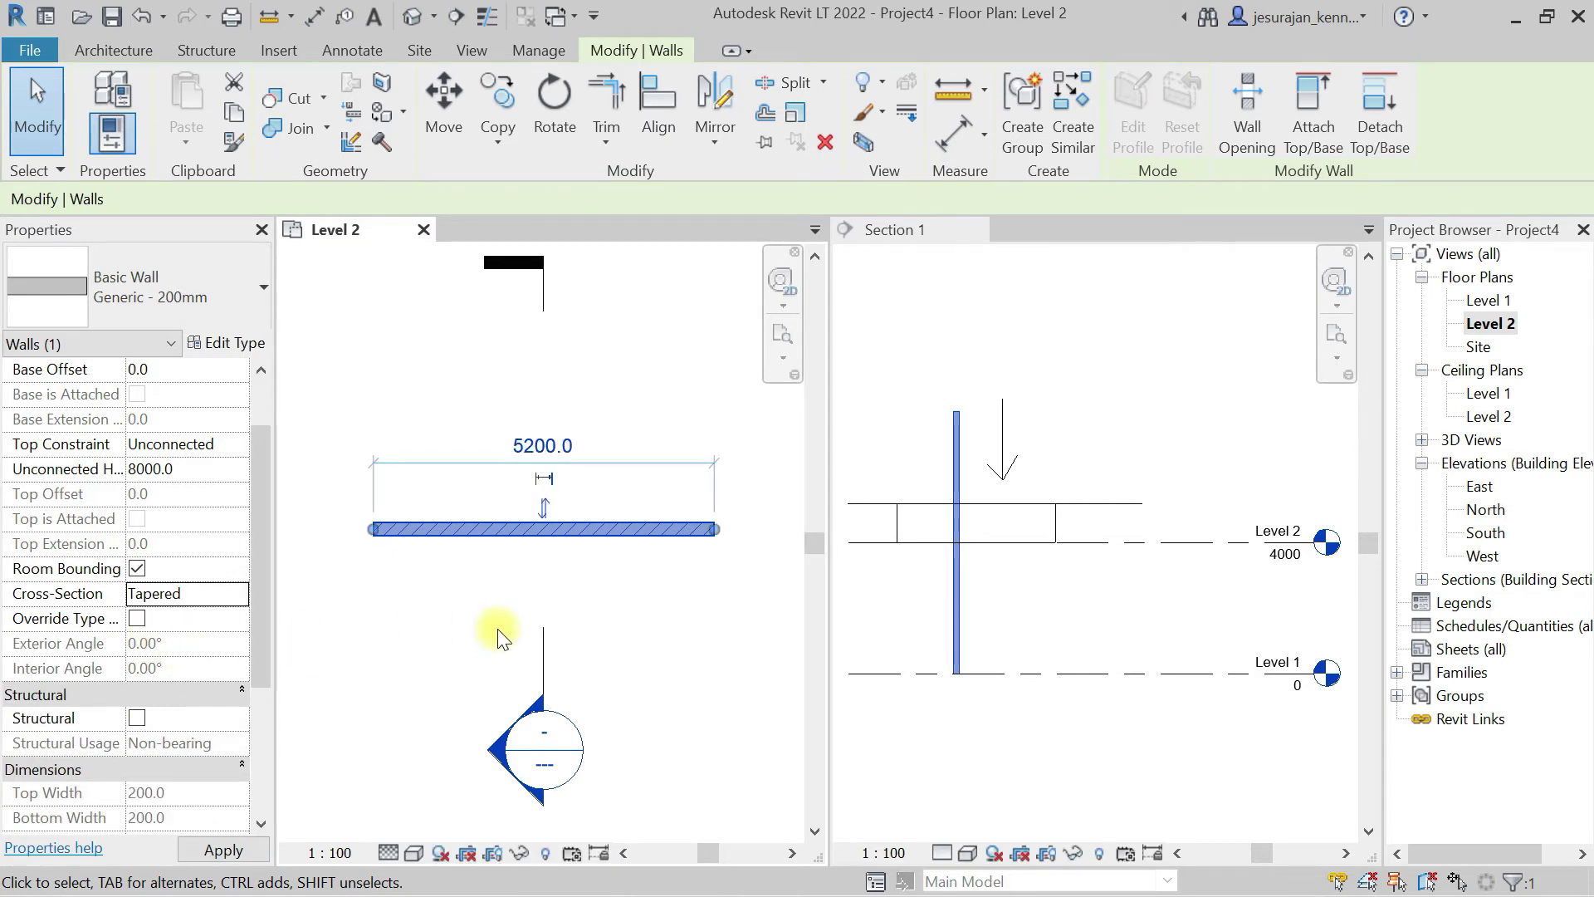
Step: Override the type properties for the tapered wall and set its exterior angle to 10°
left_click(136, 619)
left_click(205, 646)
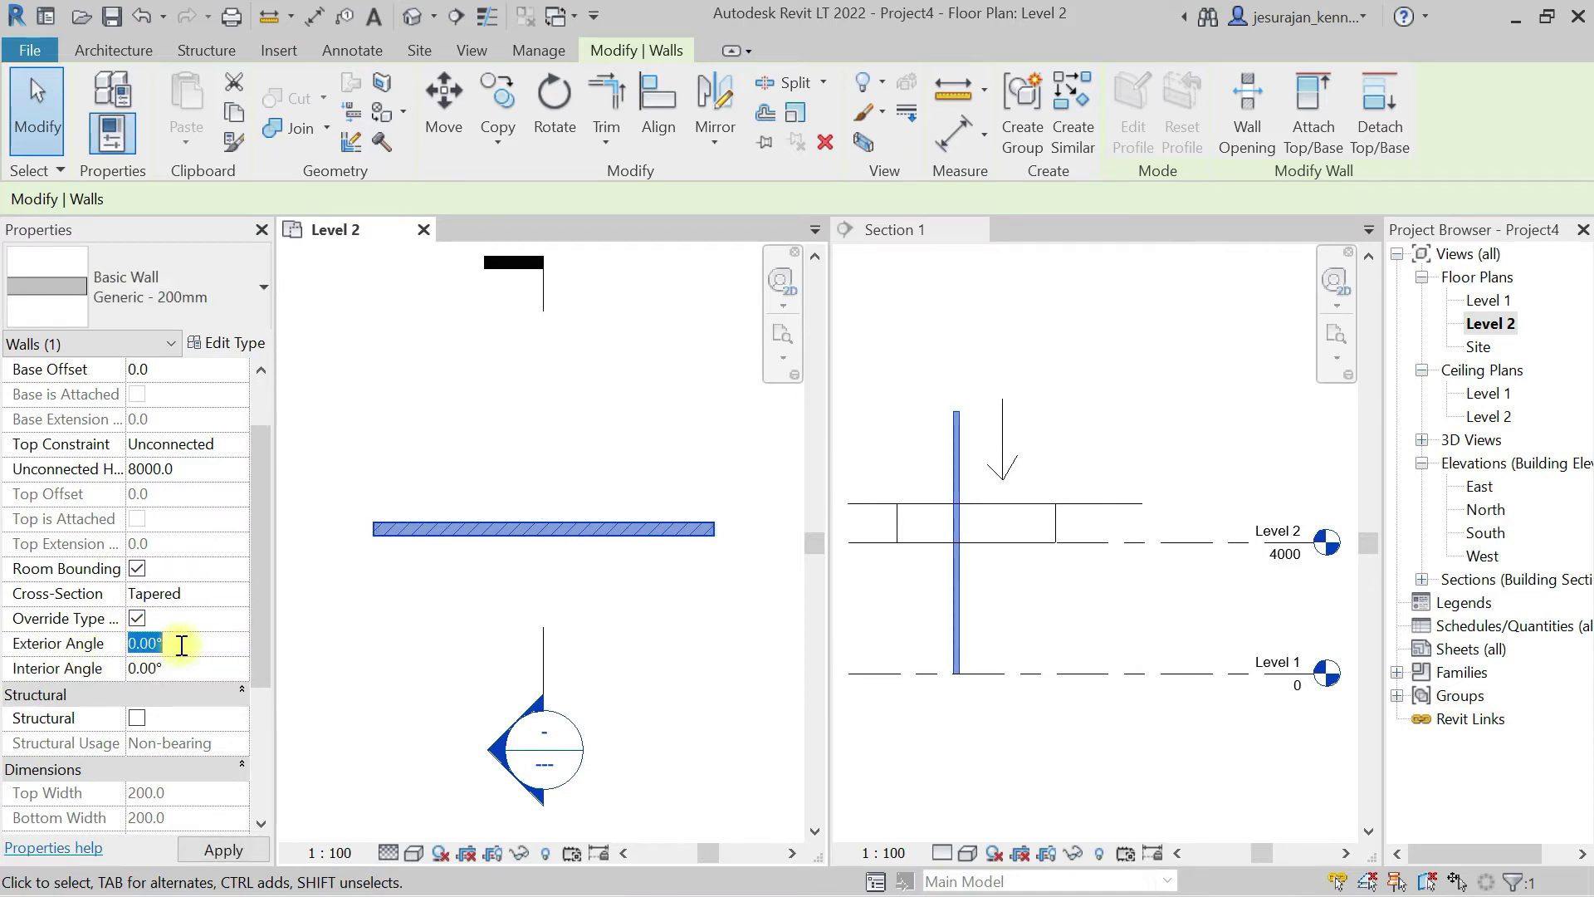
type("10")
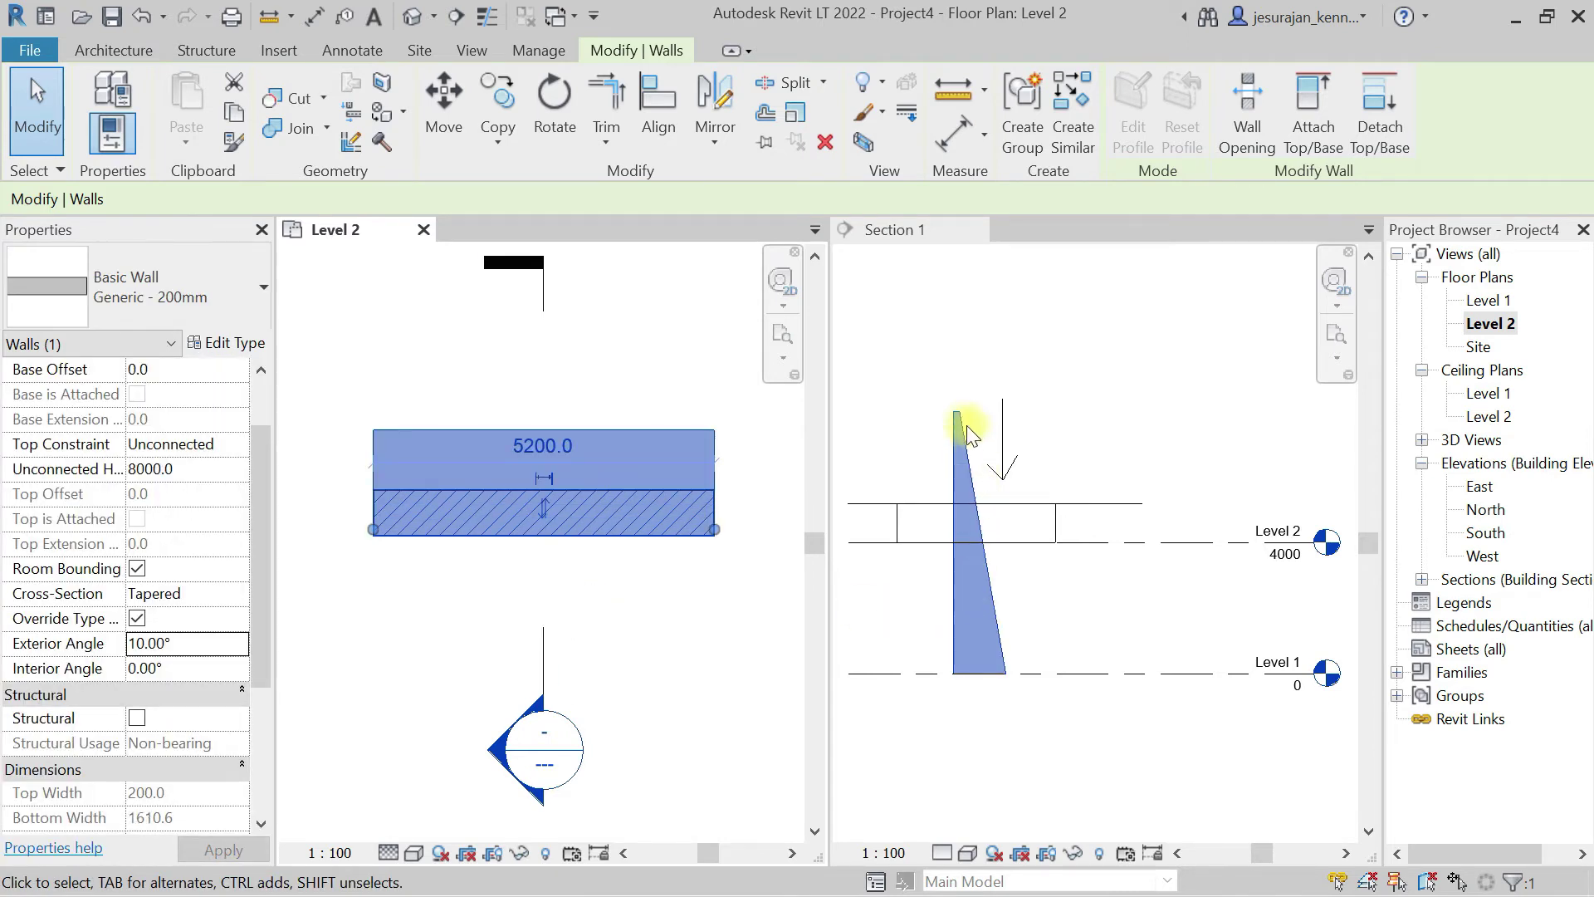
Step: Set the tapered wall's exterior angle to 15° and check where the cut plane crosses it in Section 1
left_click(209, 644)
type("15")
key("Return")
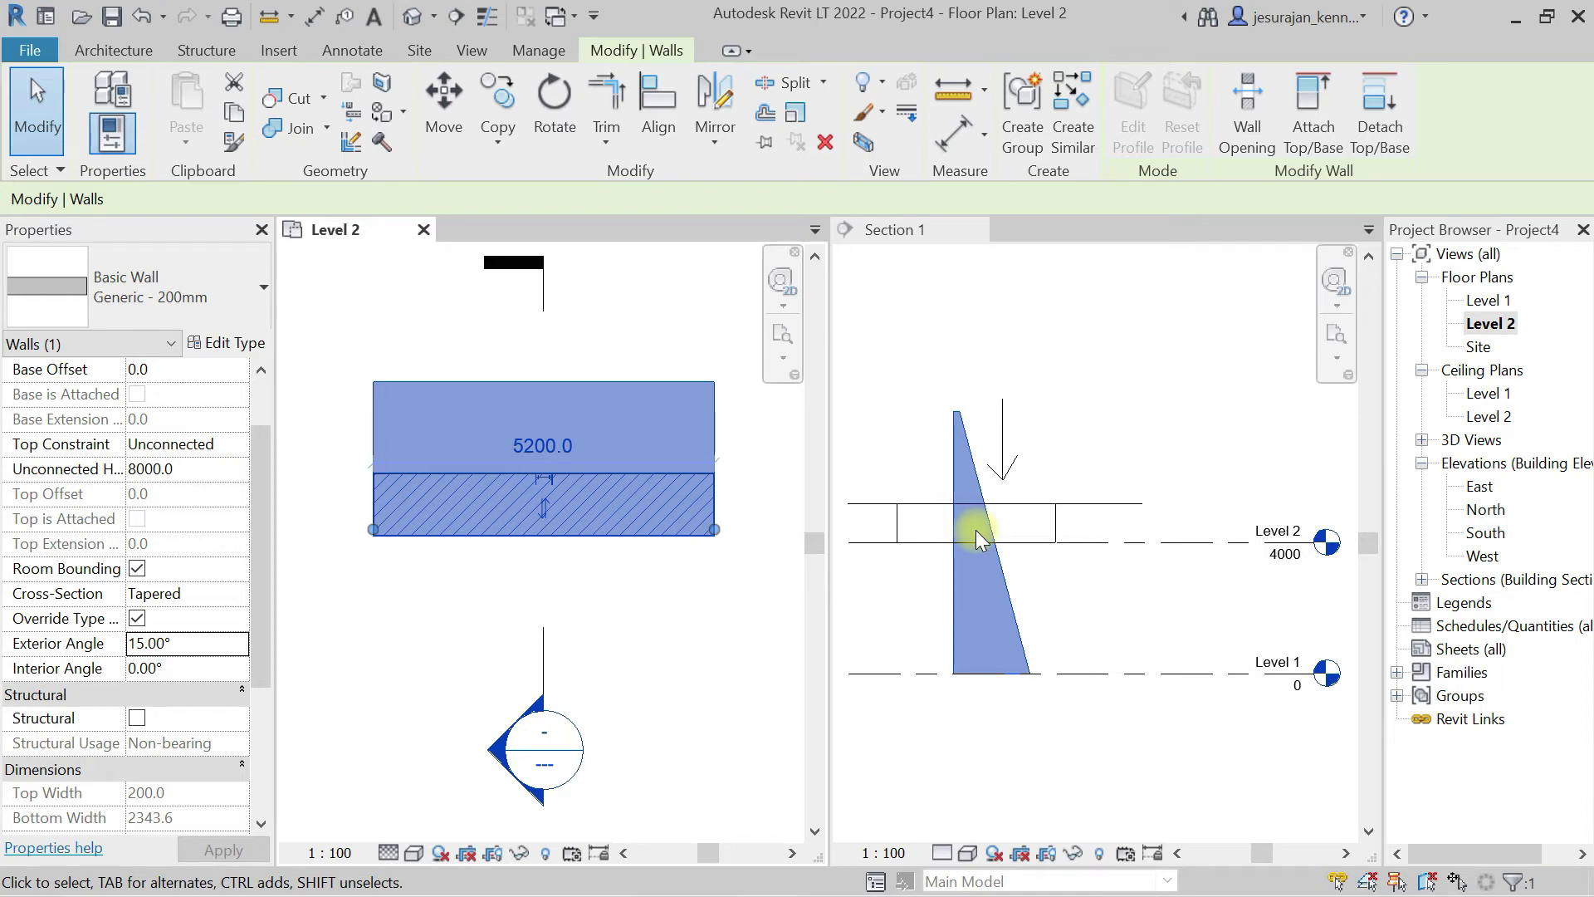
scroll(979, 506, "up", 4)
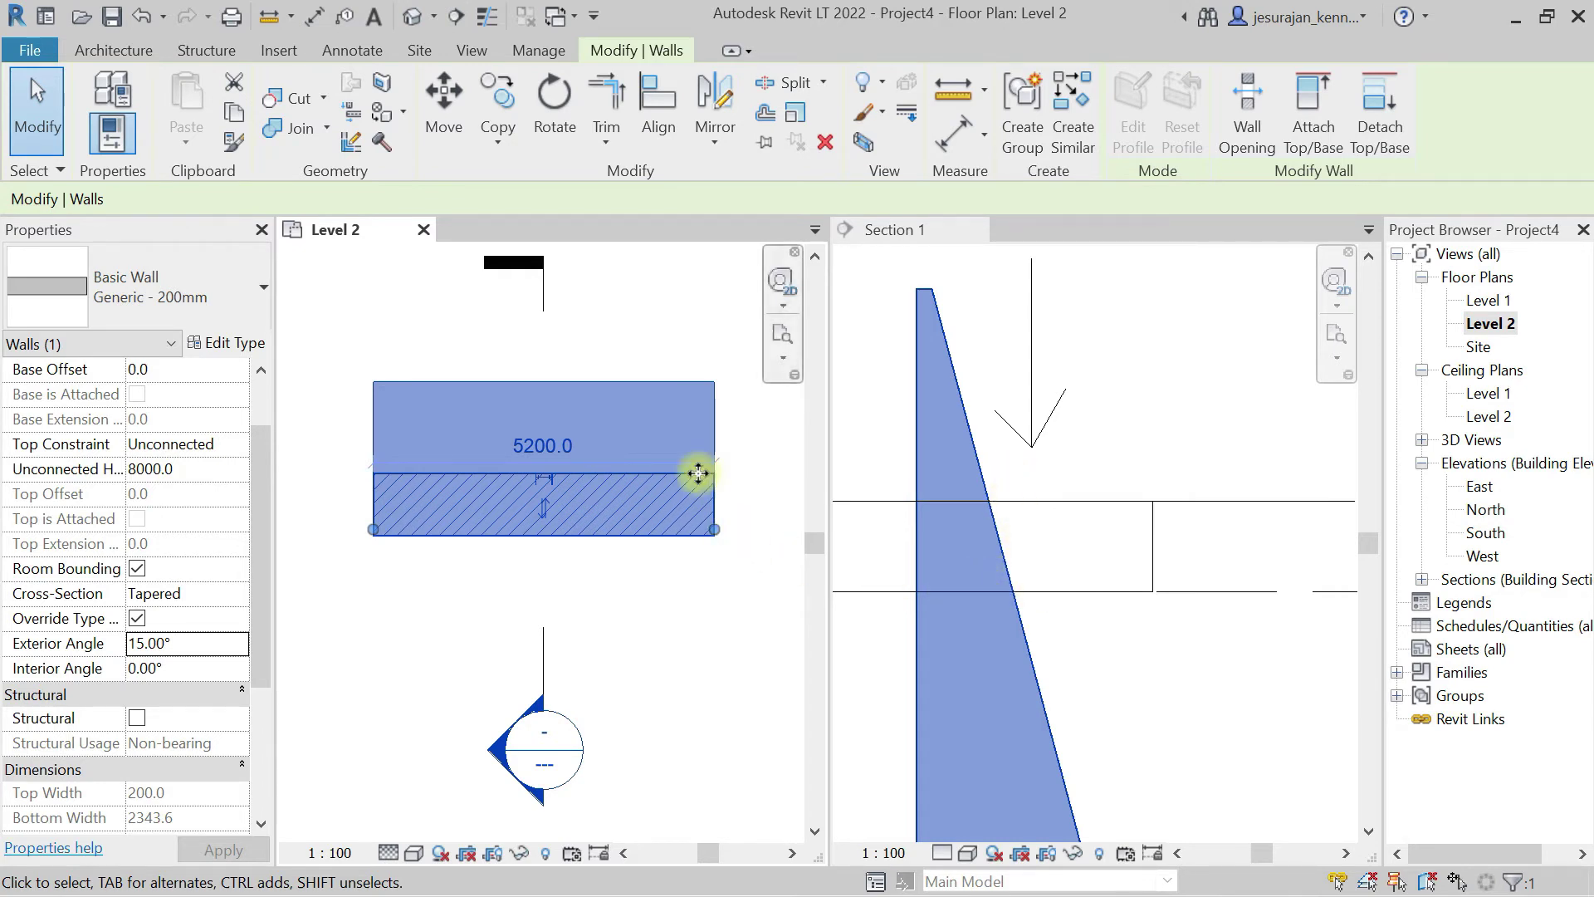
Step: Review the Level 2 plan's Depth Clipping options against the tapered wall, keeping No clip
left_click(413, 630)
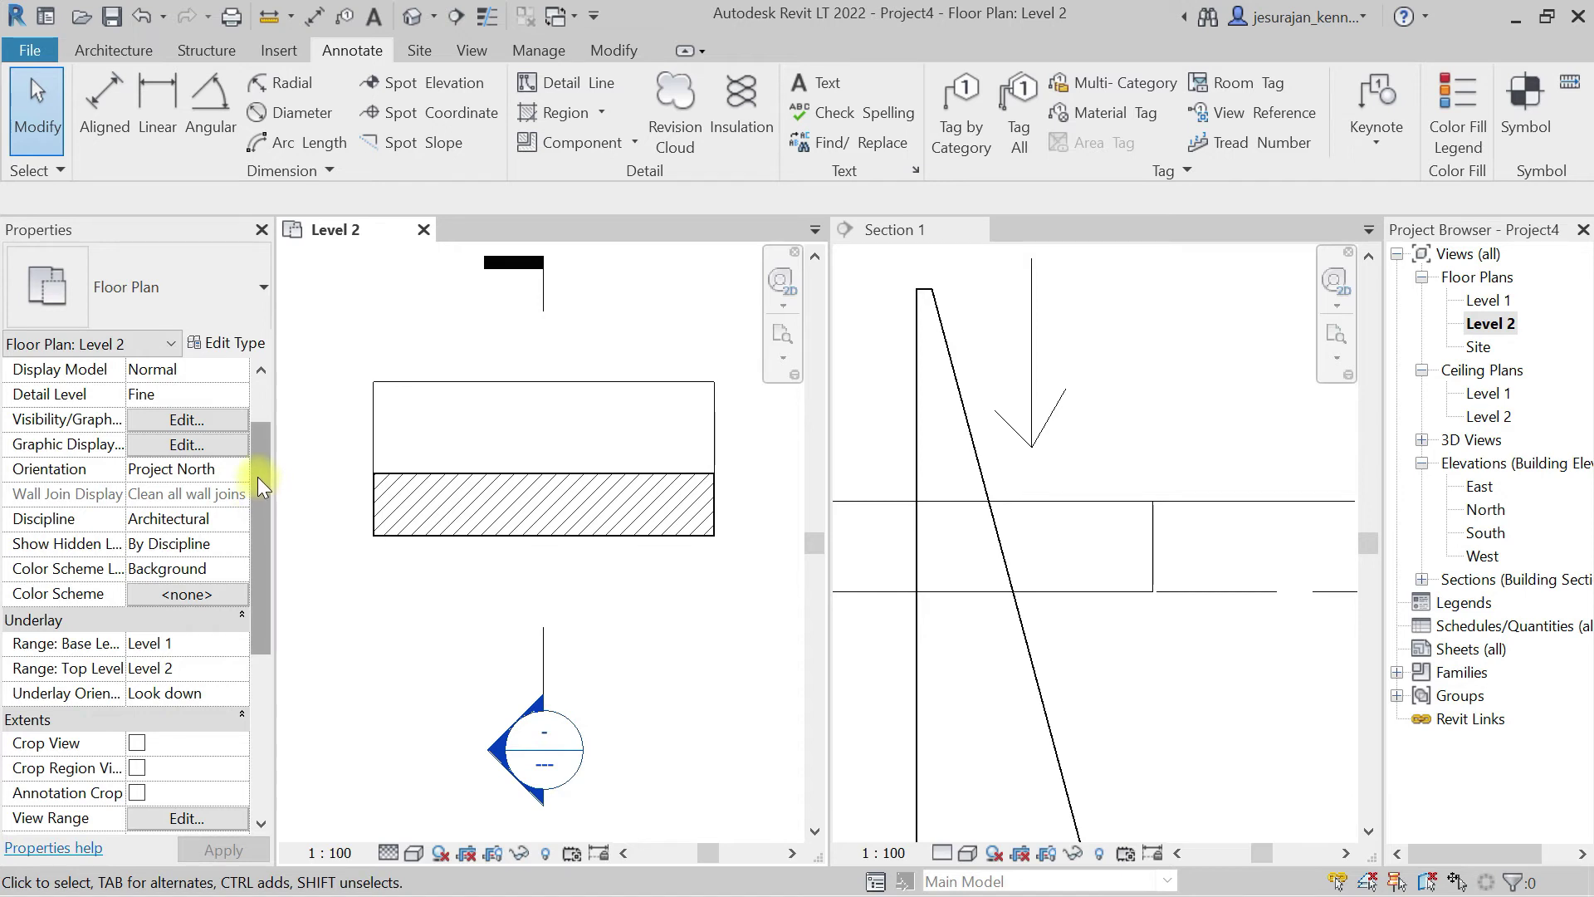
left_click_drag(258, 480, 261, 595)
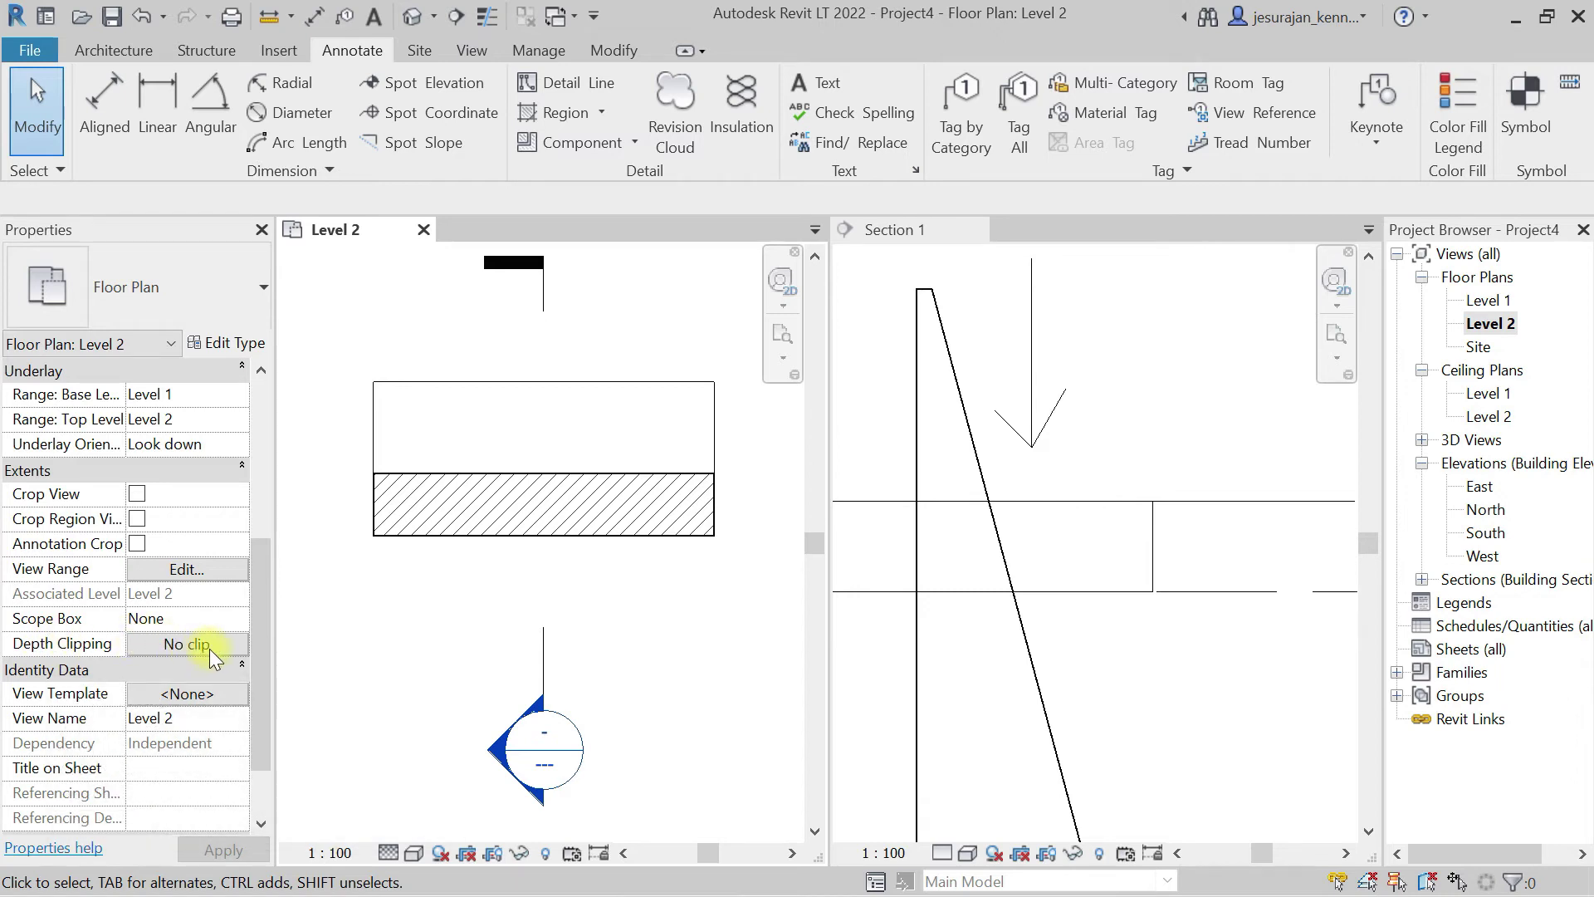
left_click(314, 640)
left_click(236, 643)
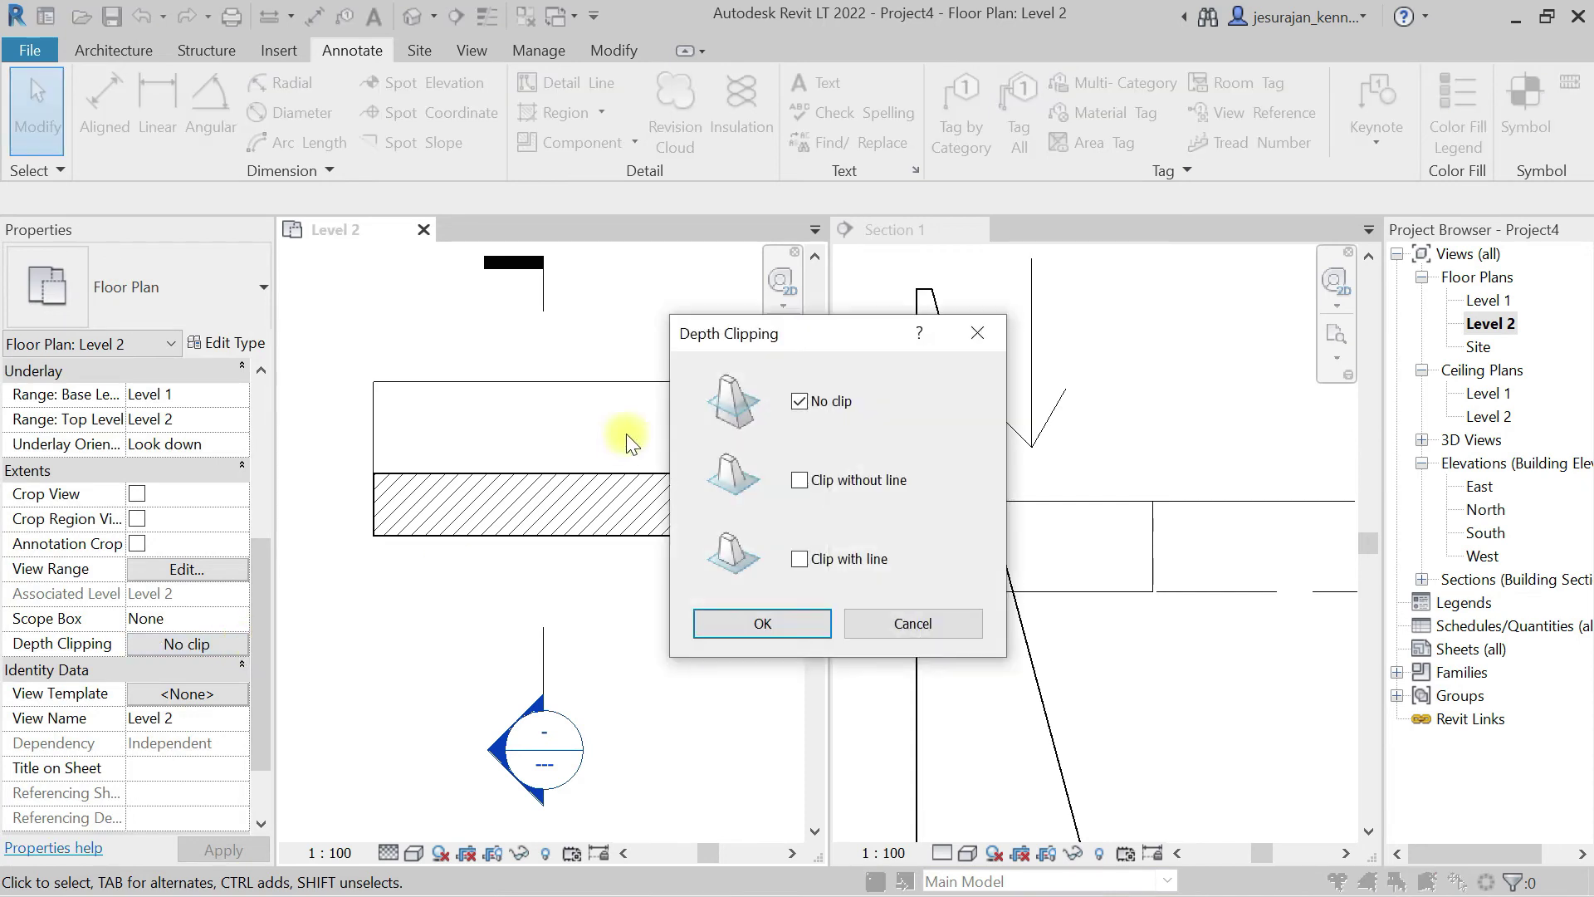
left_click_drag(841, 334, 1277, 298)
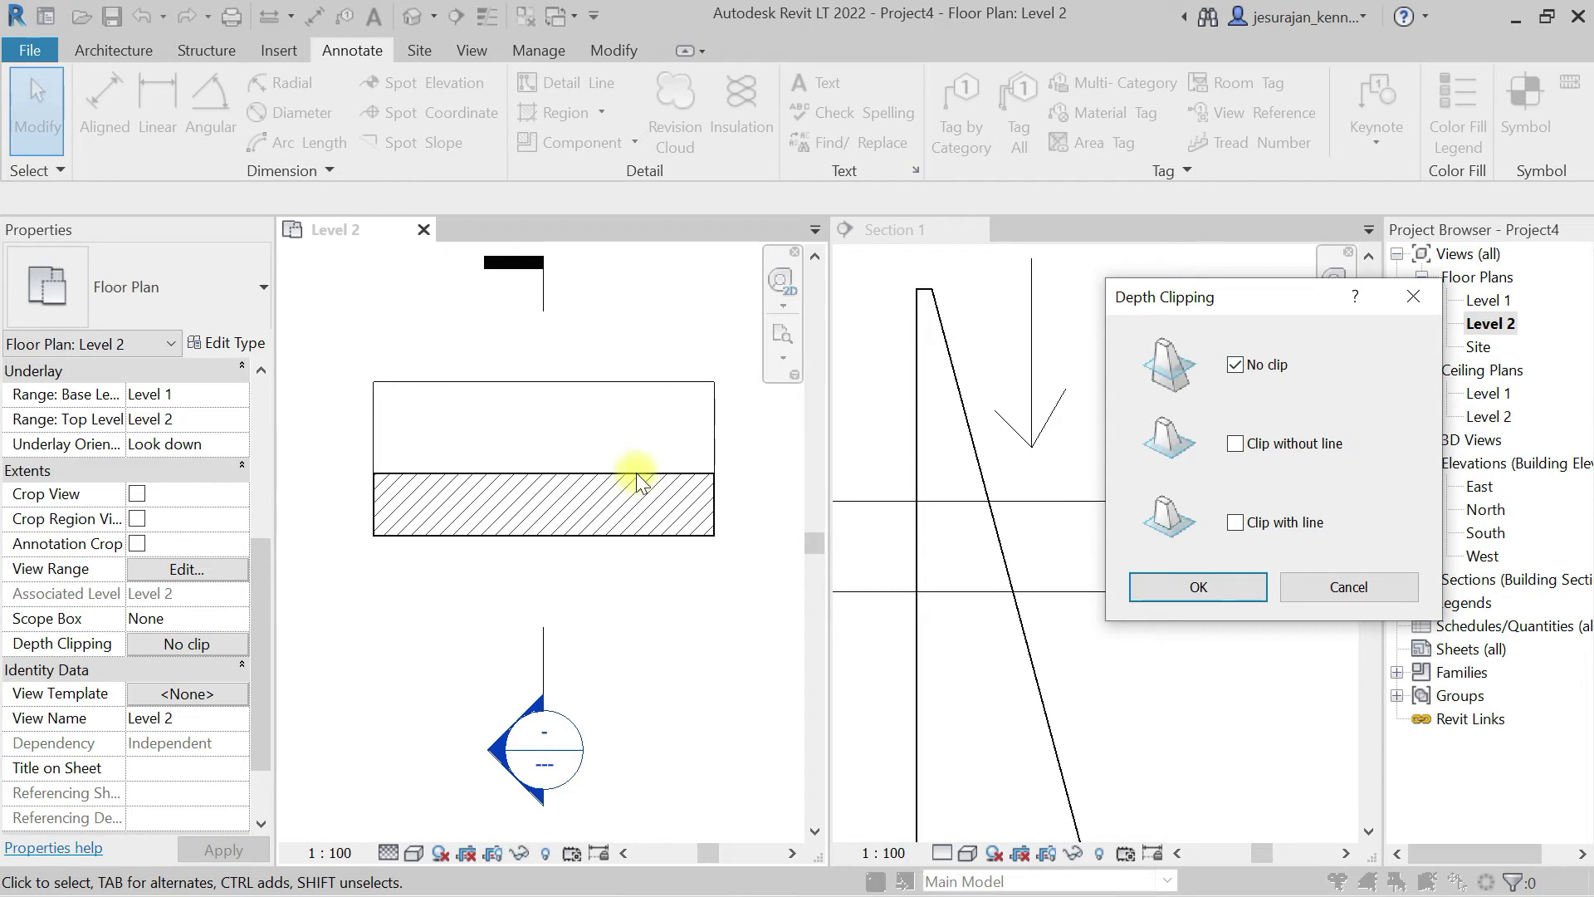
left_click(1223, 584)
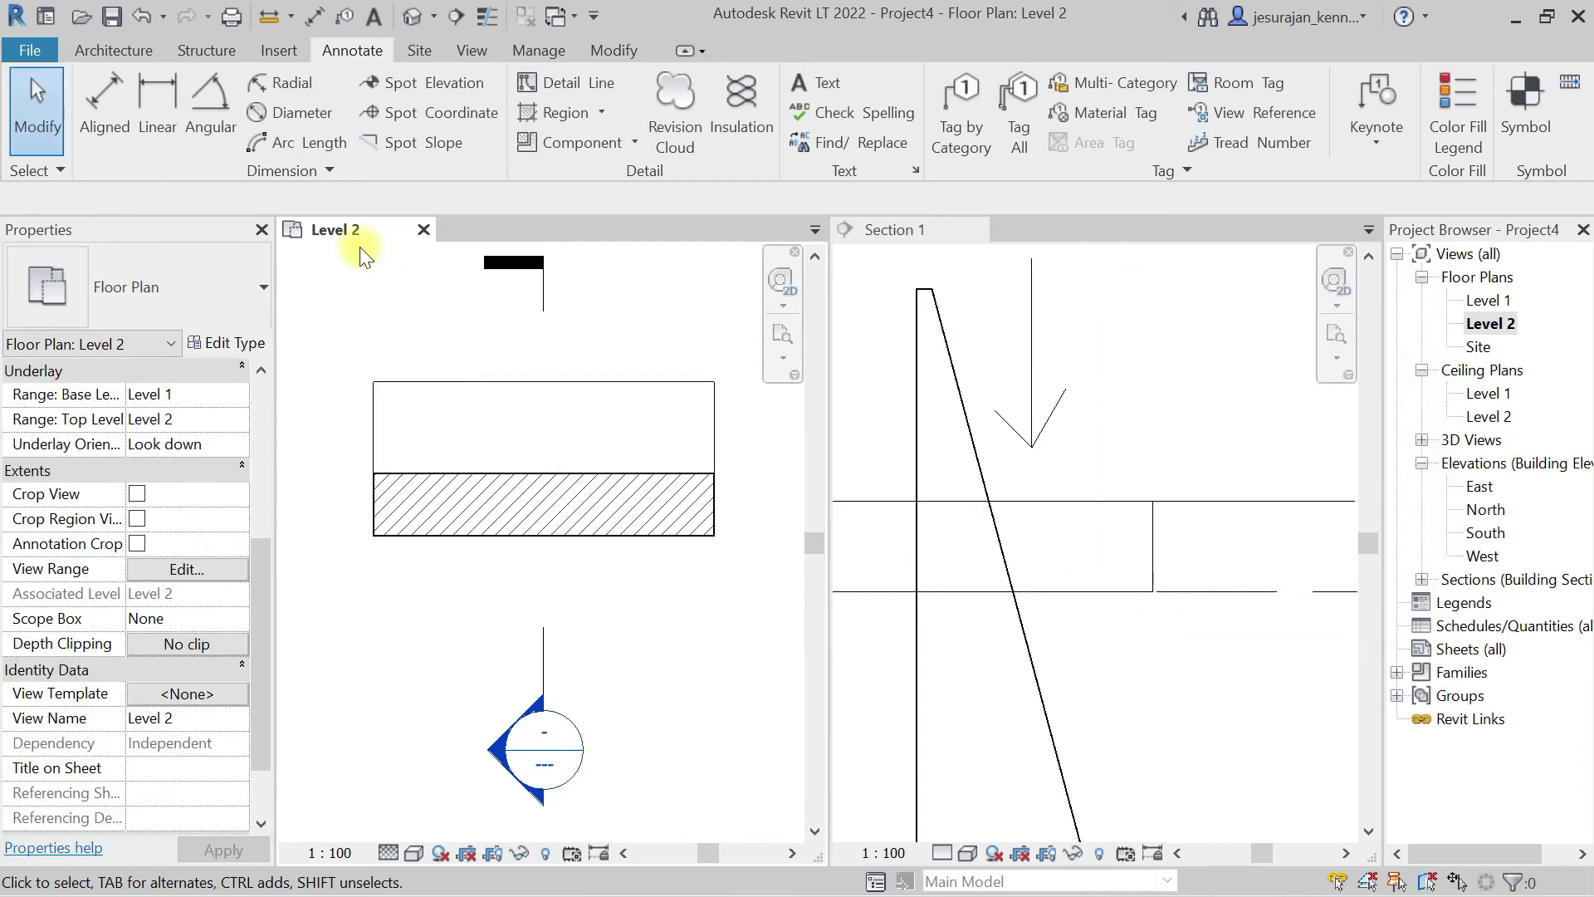
Step: Draw a Generic - 200mm wall, 8000 mm high, from the tapered wall's upper-left plan corner and stretch it along that wall to about 9000 mm long
left_click(140, 53)
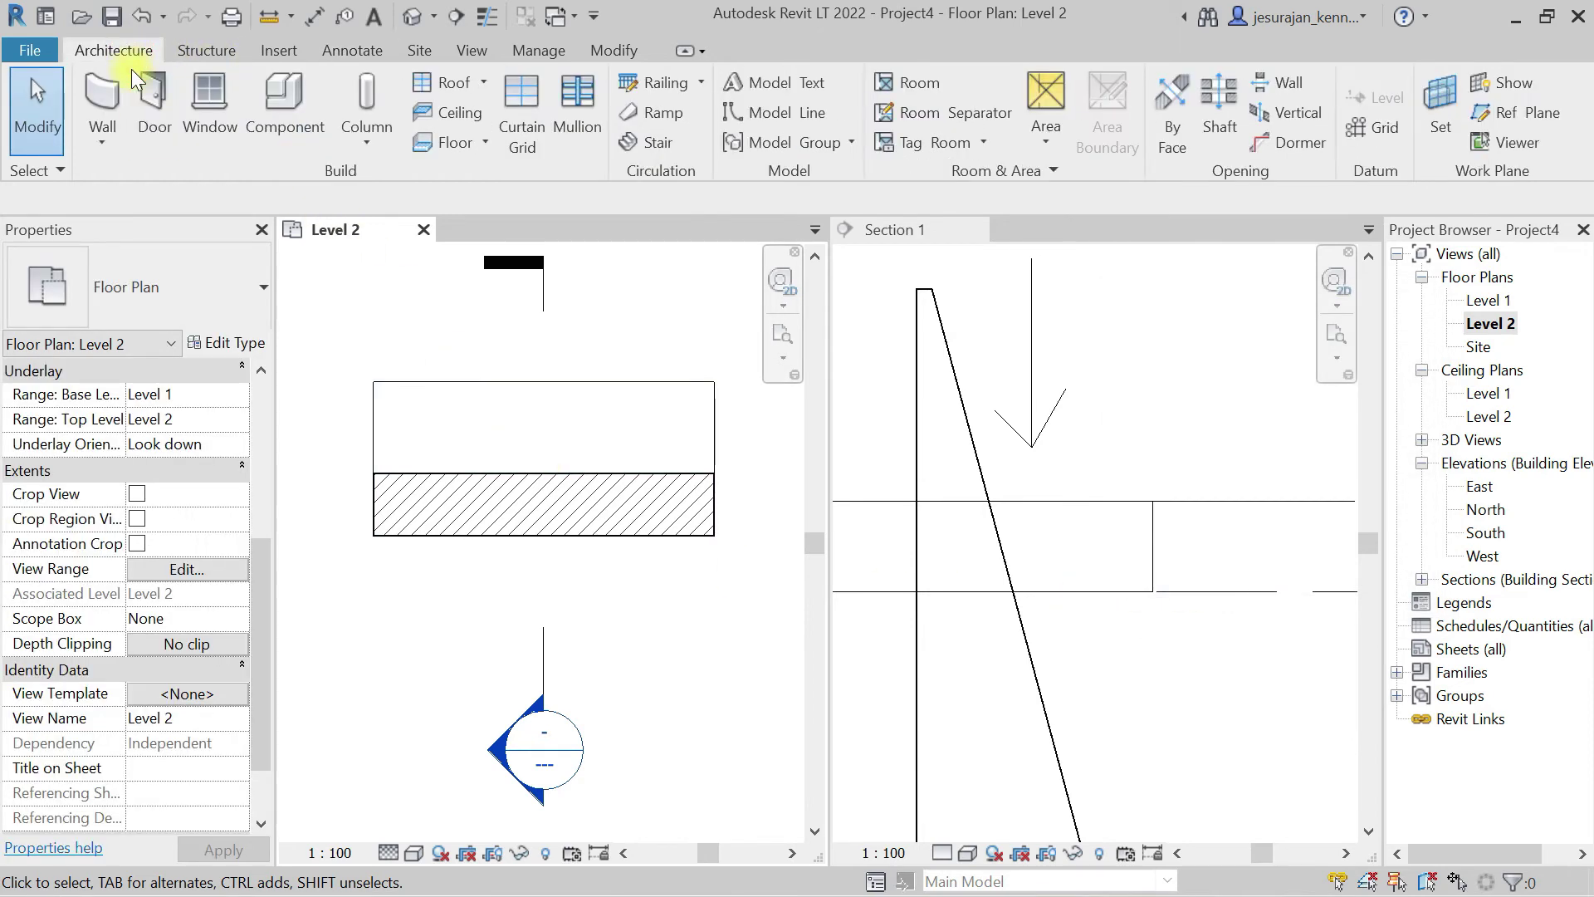
left_click(109, 125)
middle_click_drag(462, 373, 606, 463)
scroll(456, 434, "down", 2)
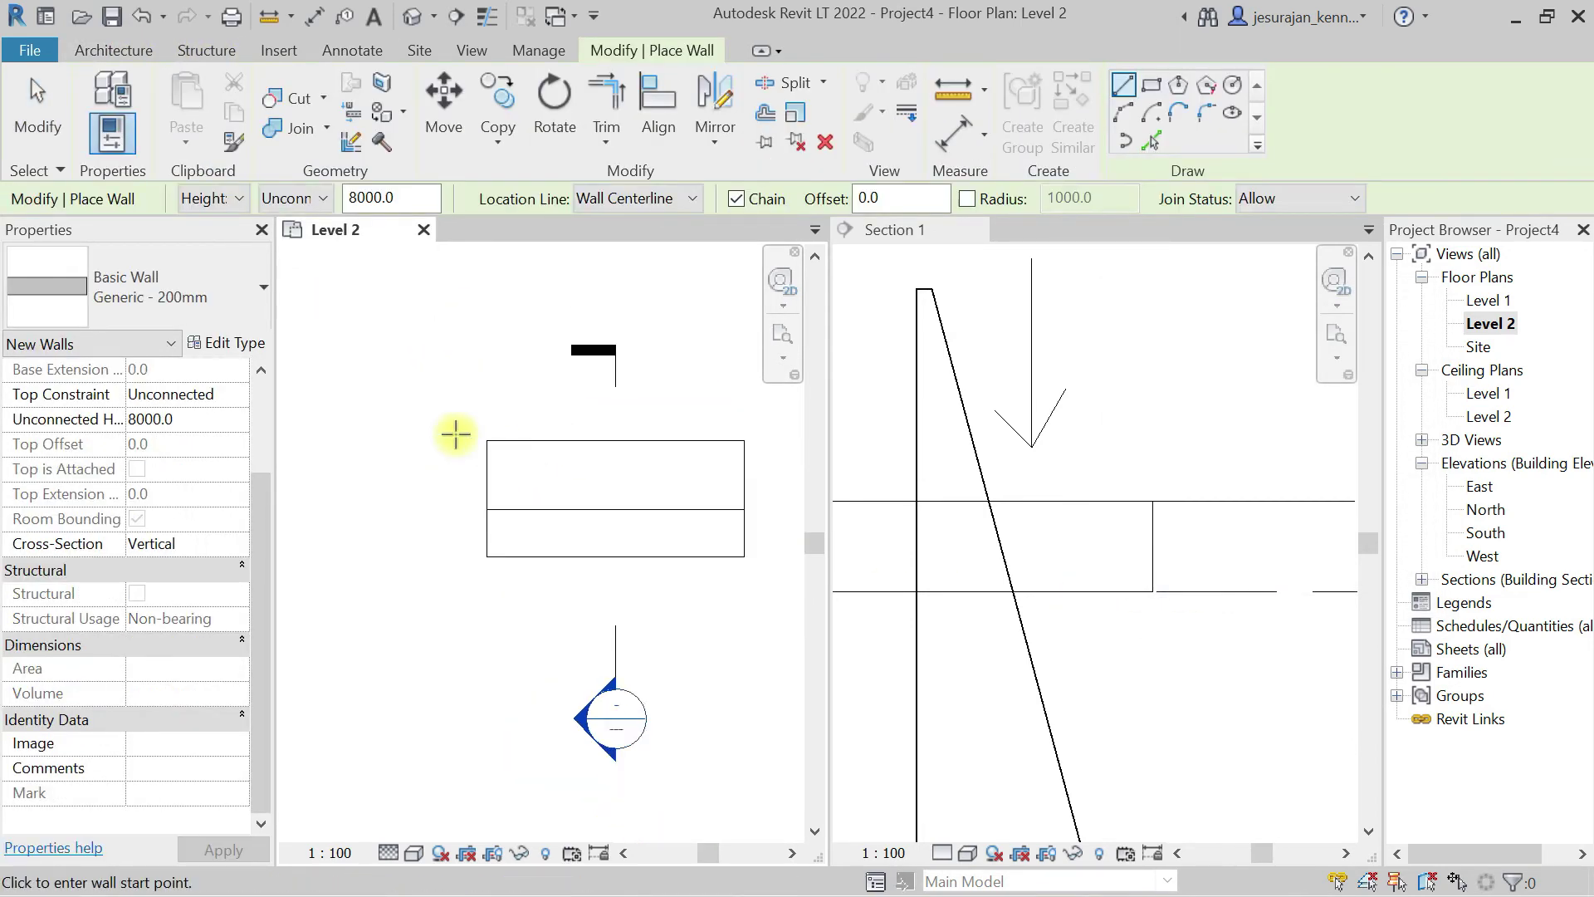
scroll(456, 434, "down", 1)
left_click(483, 440)
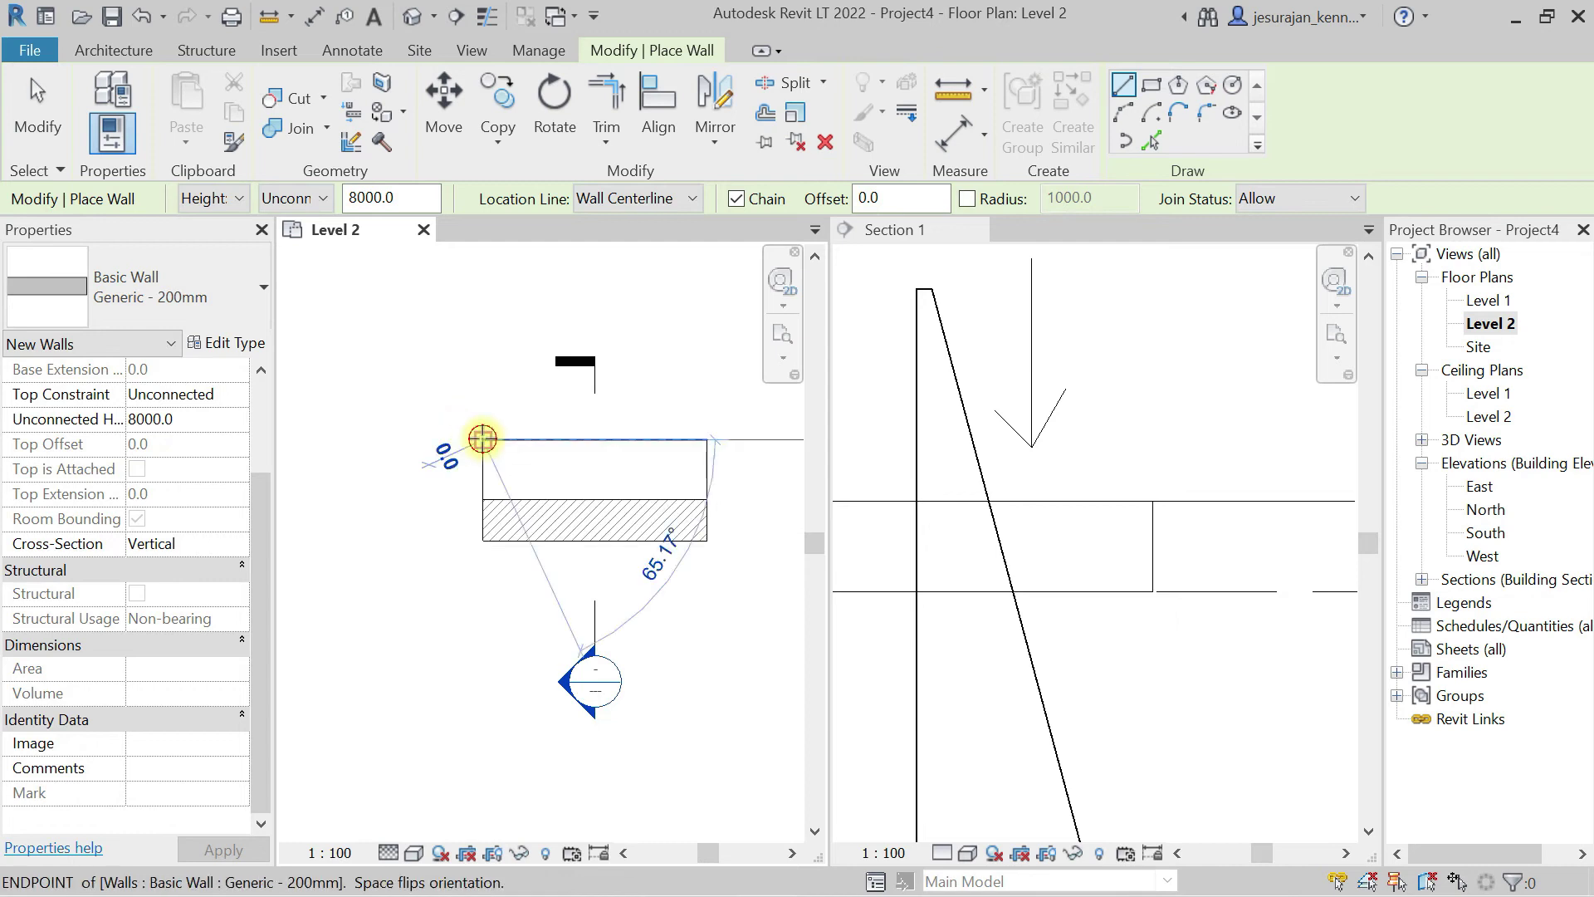
left_click(393, 440)
scroll(399, 441, "down", 1)
key("Escape")
key("Escape")
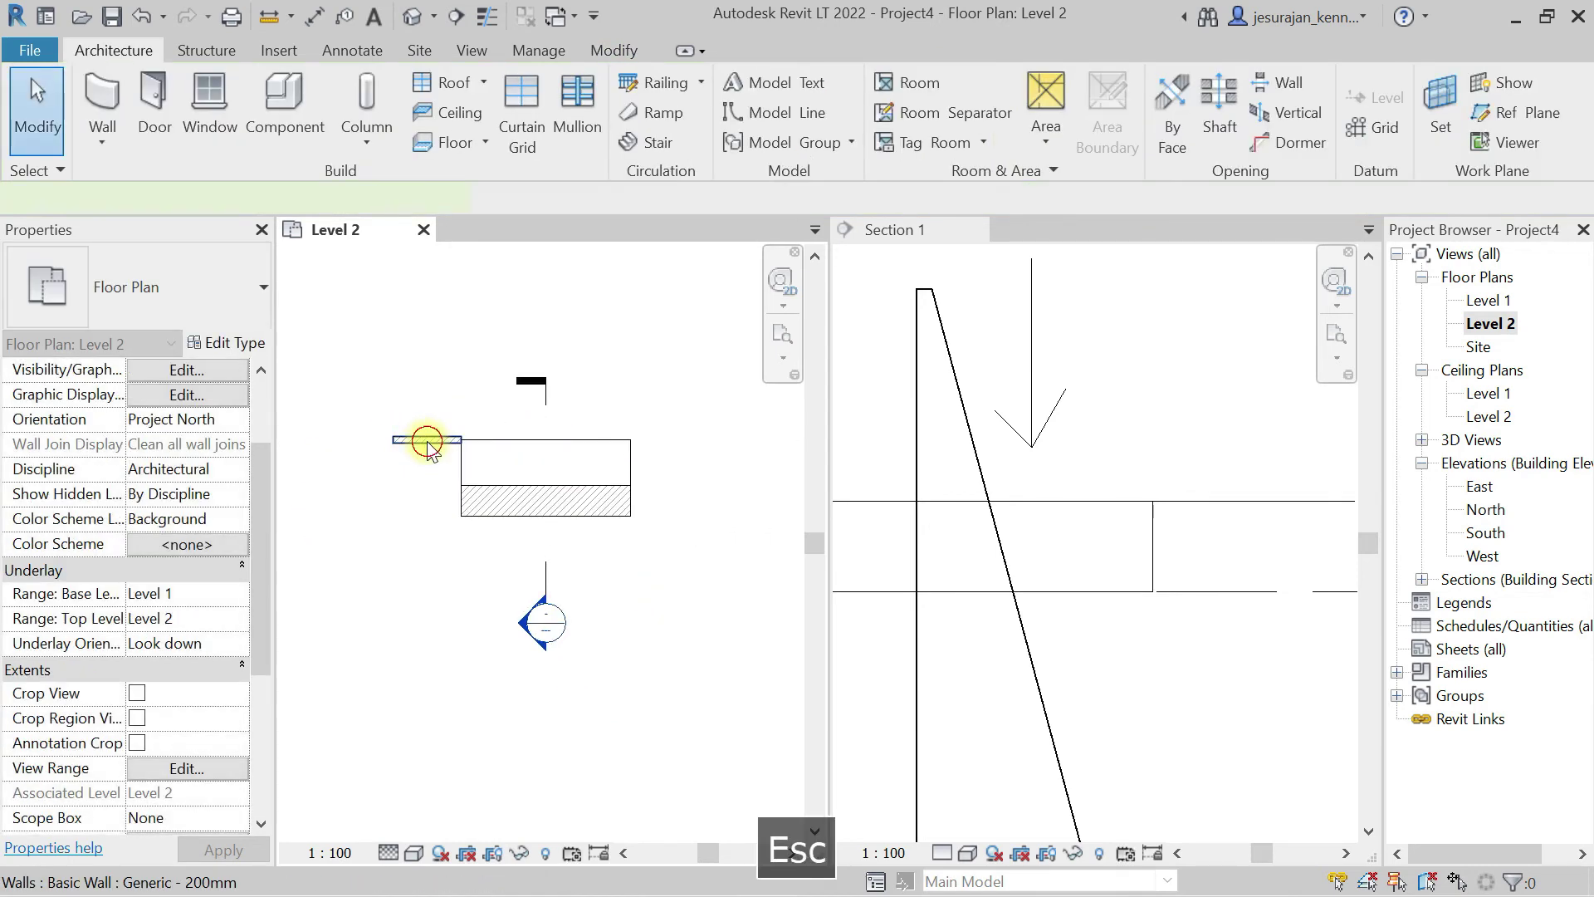
left_click(428, 448)
left_click_drag(459, 439, 688, 445)
Step: Lower the new wall's base in Section 1 to just below Level 1, at a base offset of about -4477 mm
scroll(1022, 420, "down", 2)
left_click(1050, 346)
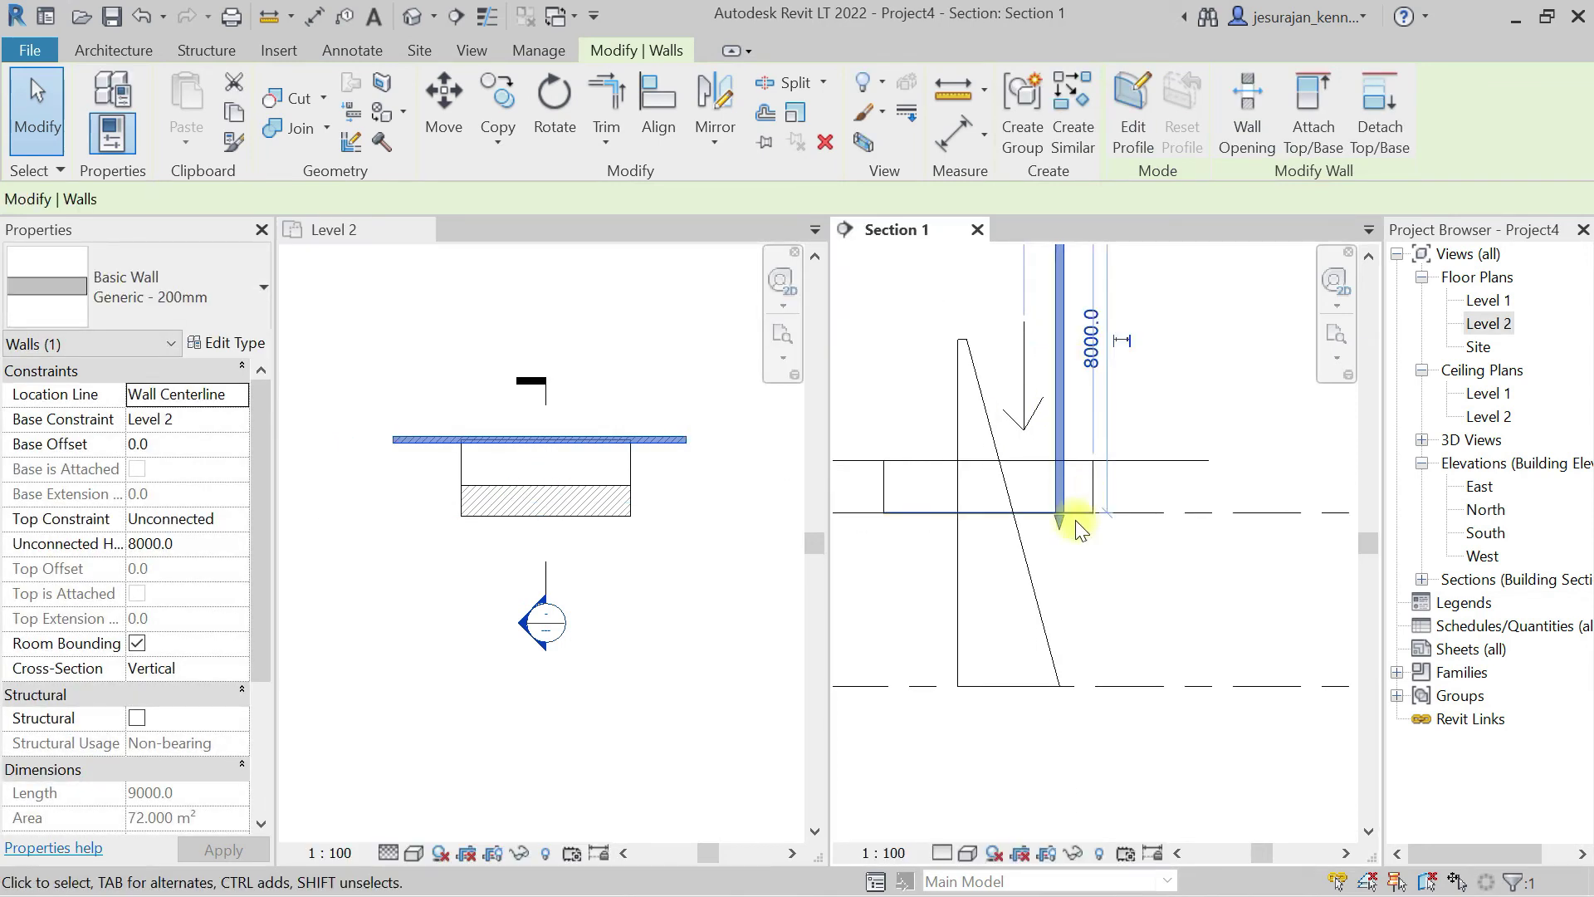
left_click_drag(1063, 525, 1060, 706)
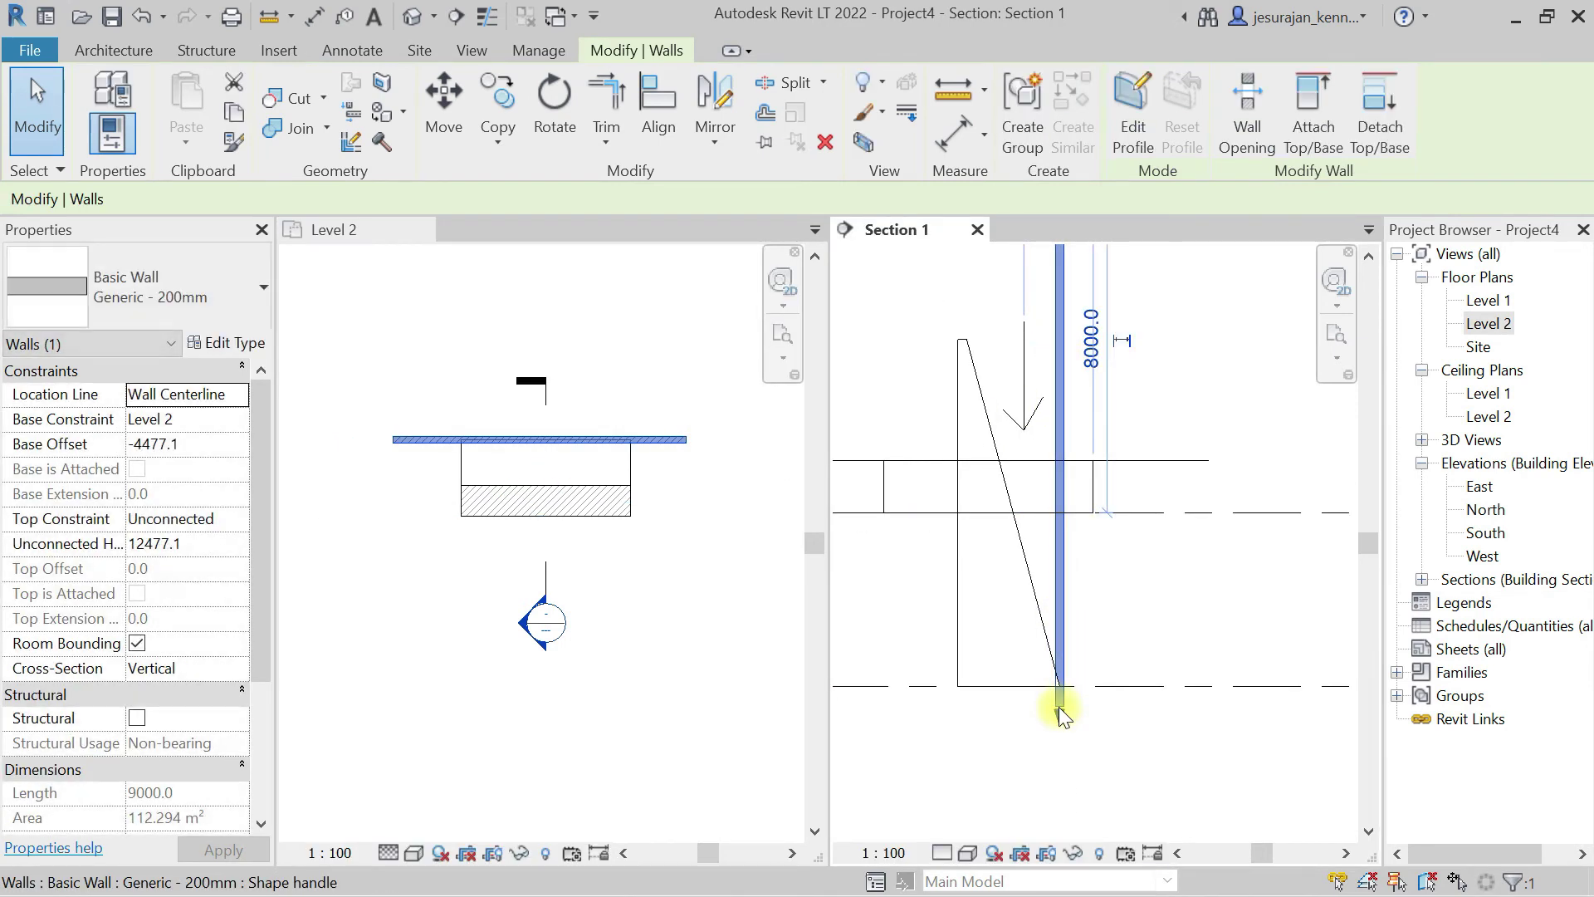
scroll(1034, 492, "up", 2)
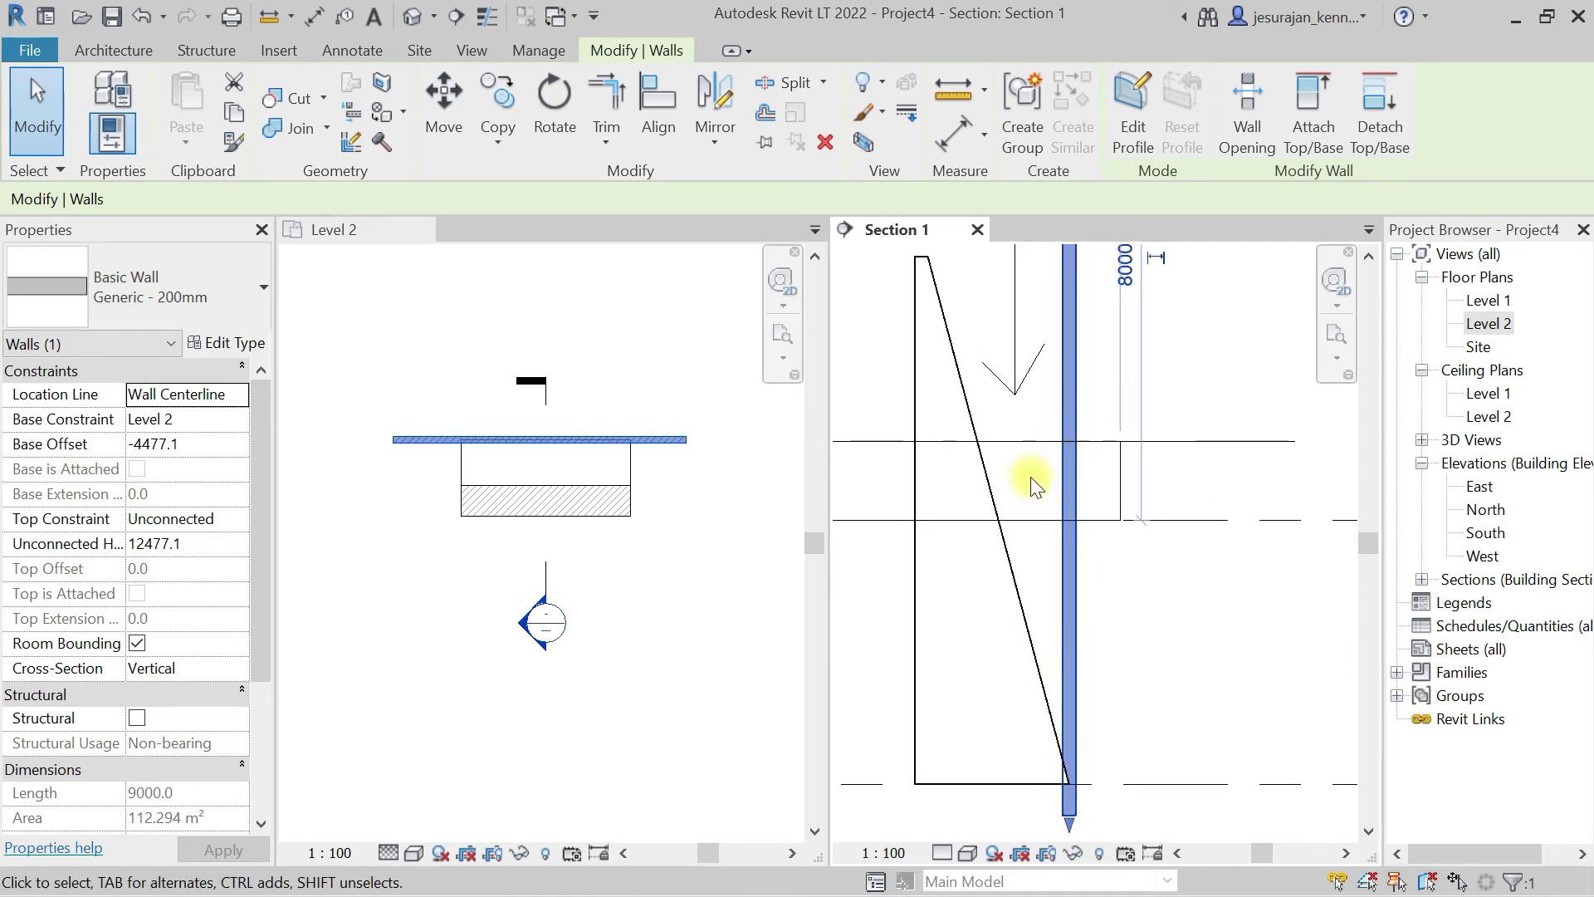
Step: Move the new wall slightly away from the tapered wall's sloped side in the Level 2 plan, leaving a gap between them
left_click(664, 444)
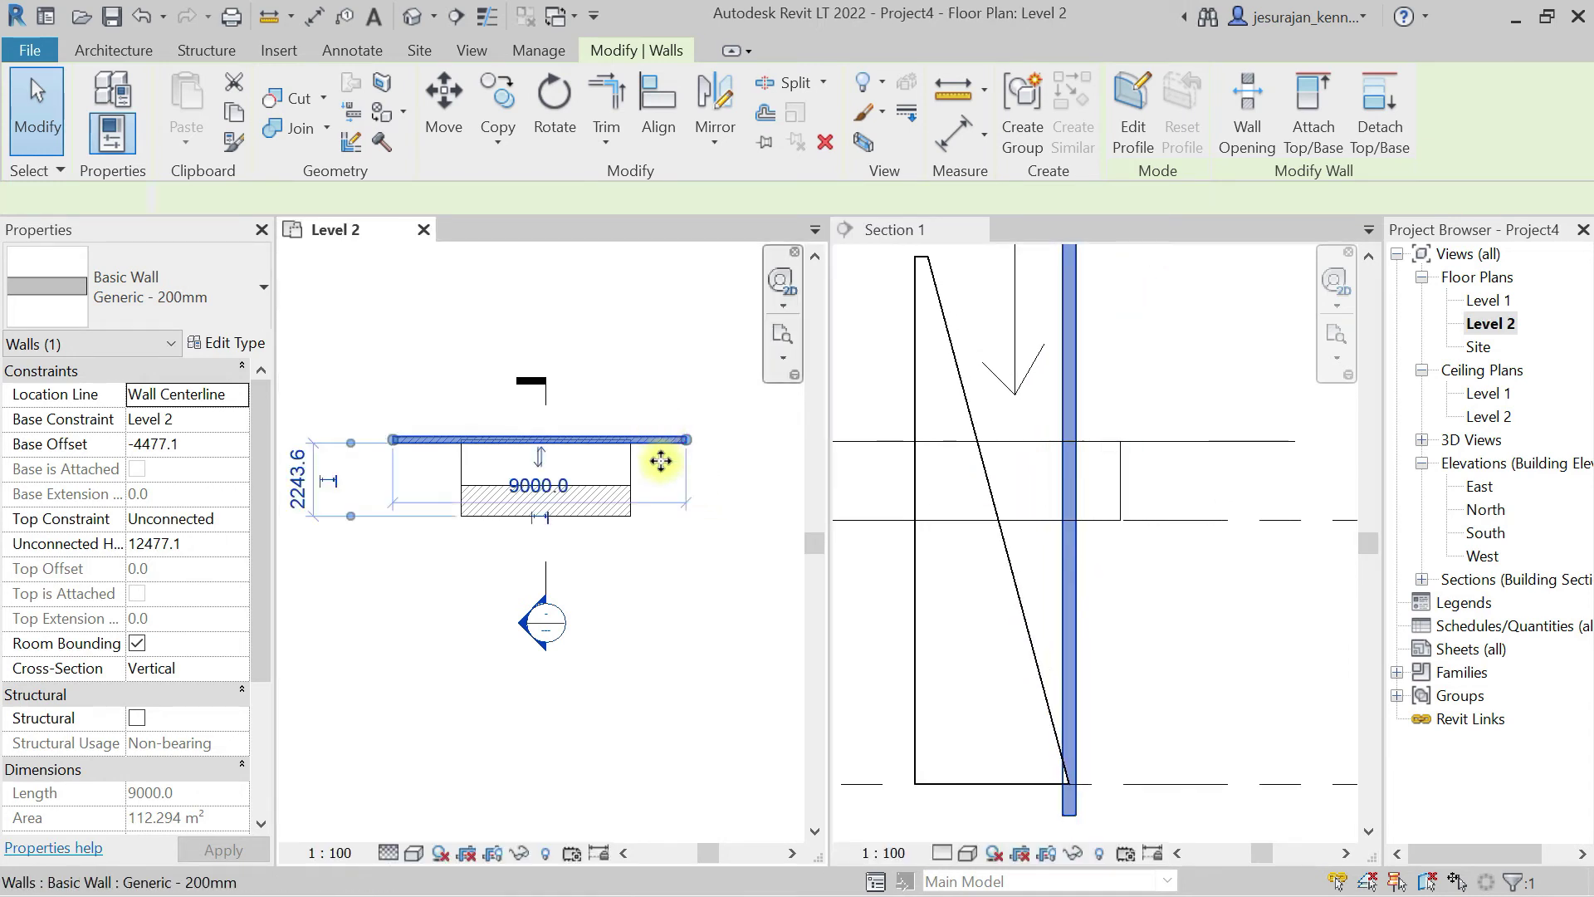
left_click(700, 540)
left_click(651, 440)
scroll(658, 440, "up", 1)
left_click_drag(659, 440, 655, 421)
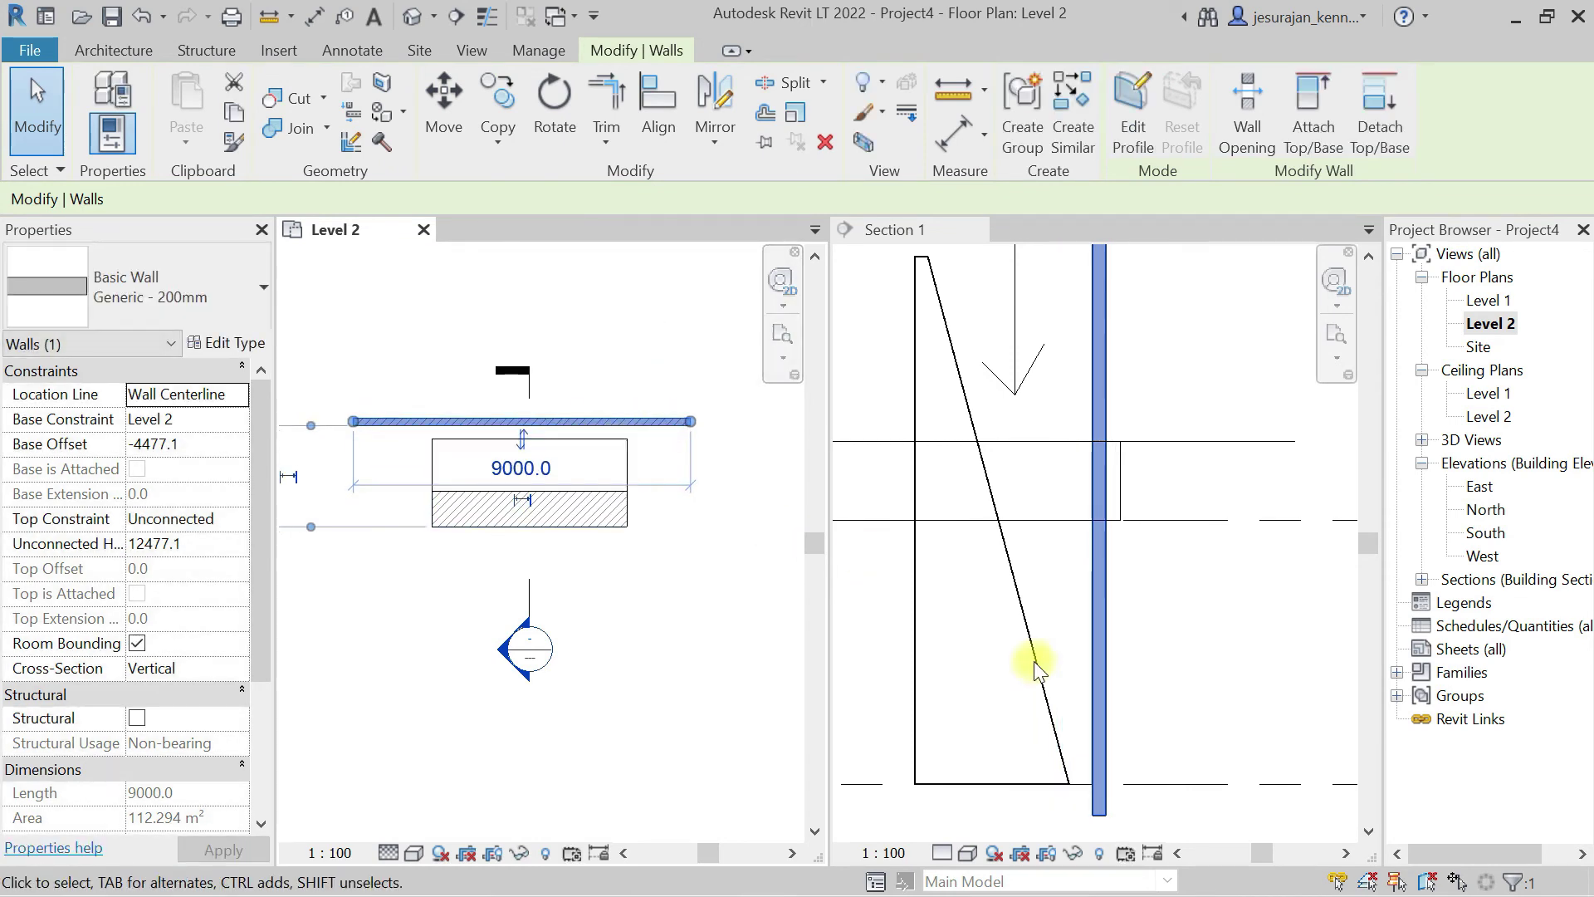
left_click(1110, 582)
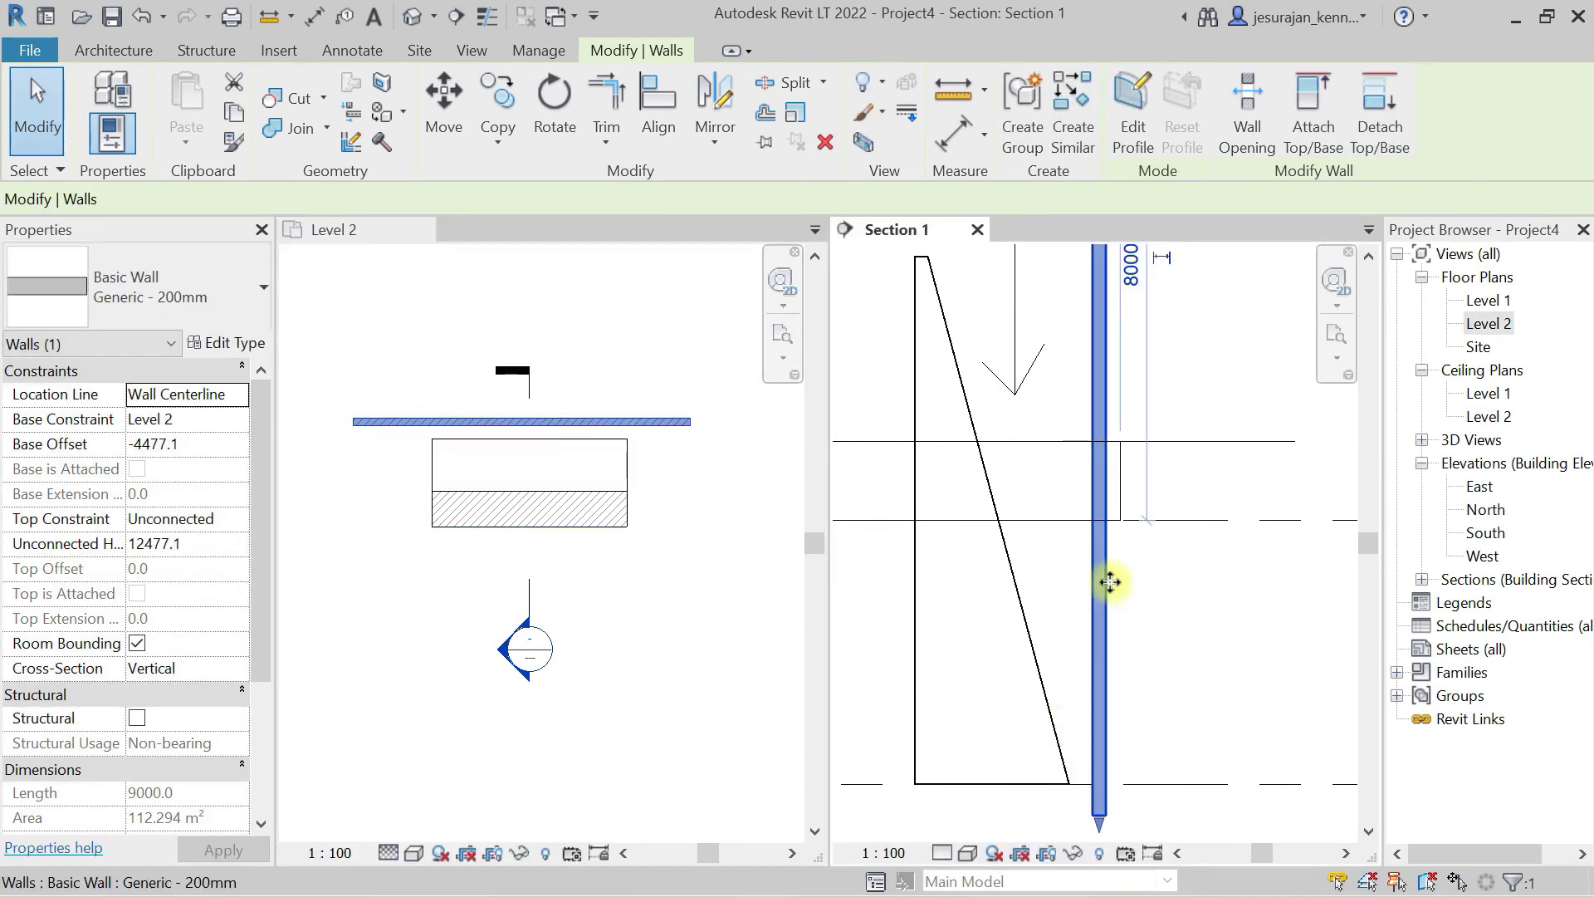
Step: Set the Level 2 plan's depth clipping to Clip without line and inspect the tapered wall's clipped edge
left_click(582, 613)
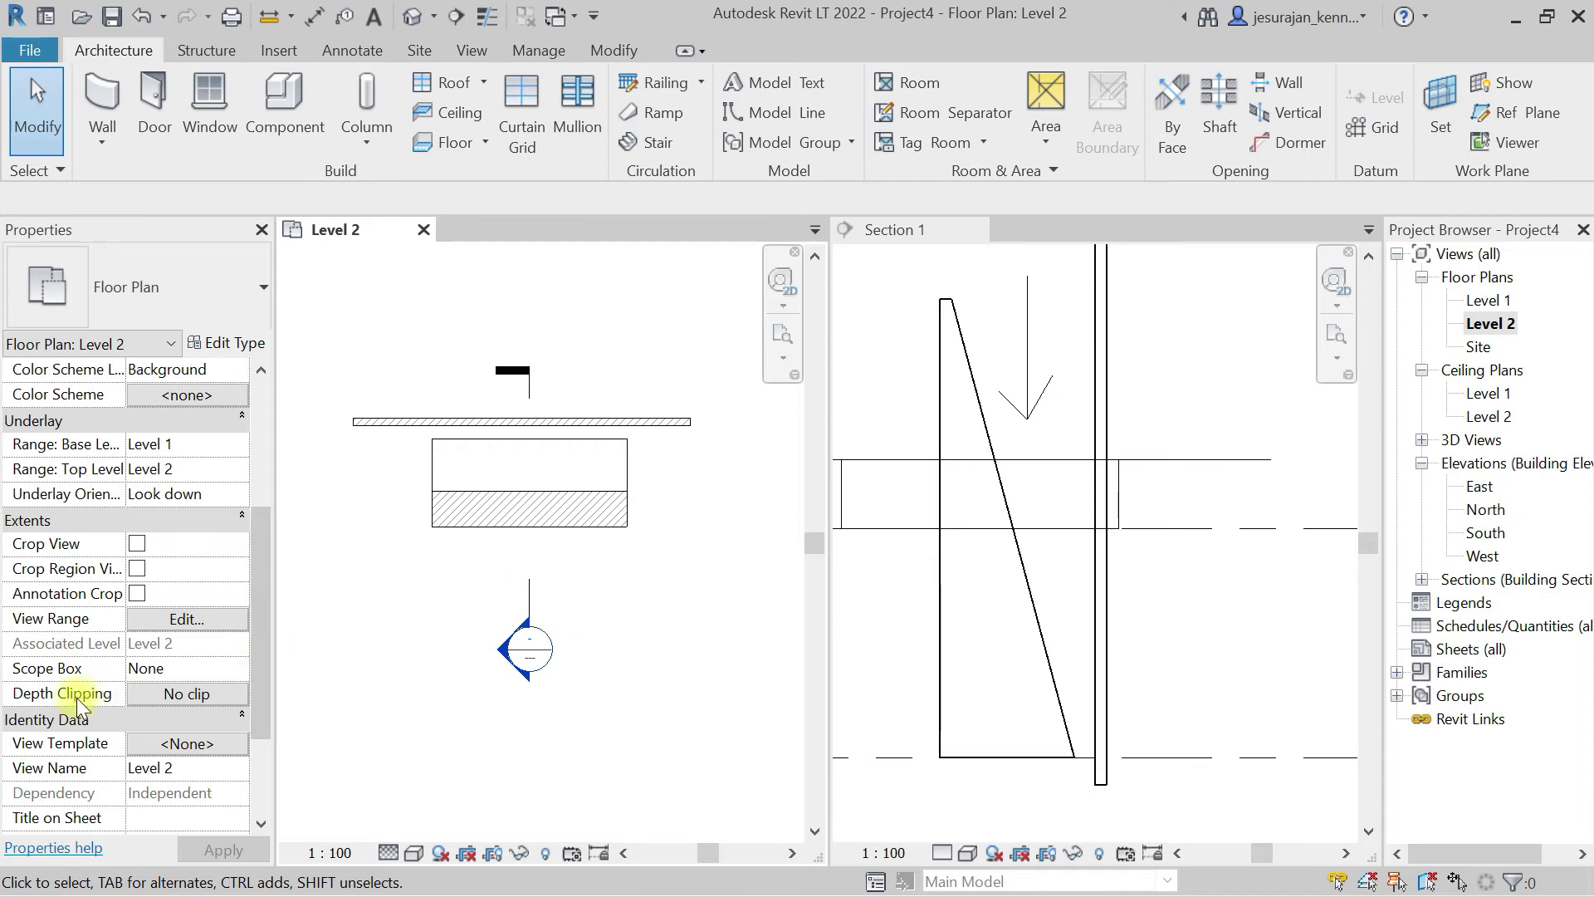
left_click(194, 695)
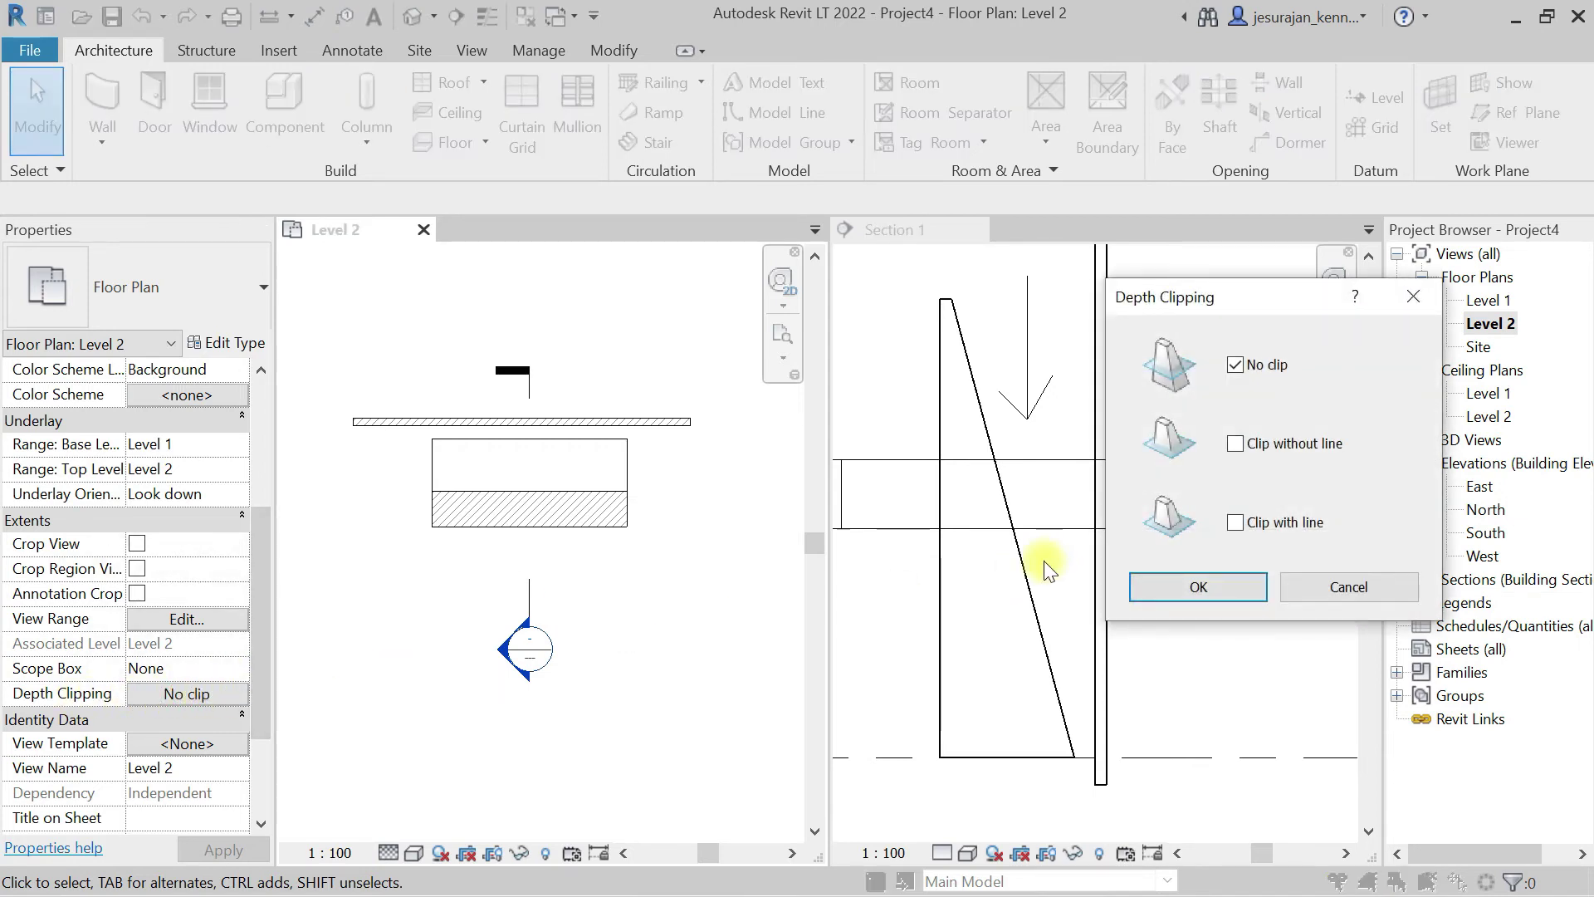
left_click(1282, 444)
left_click(1231, 578)
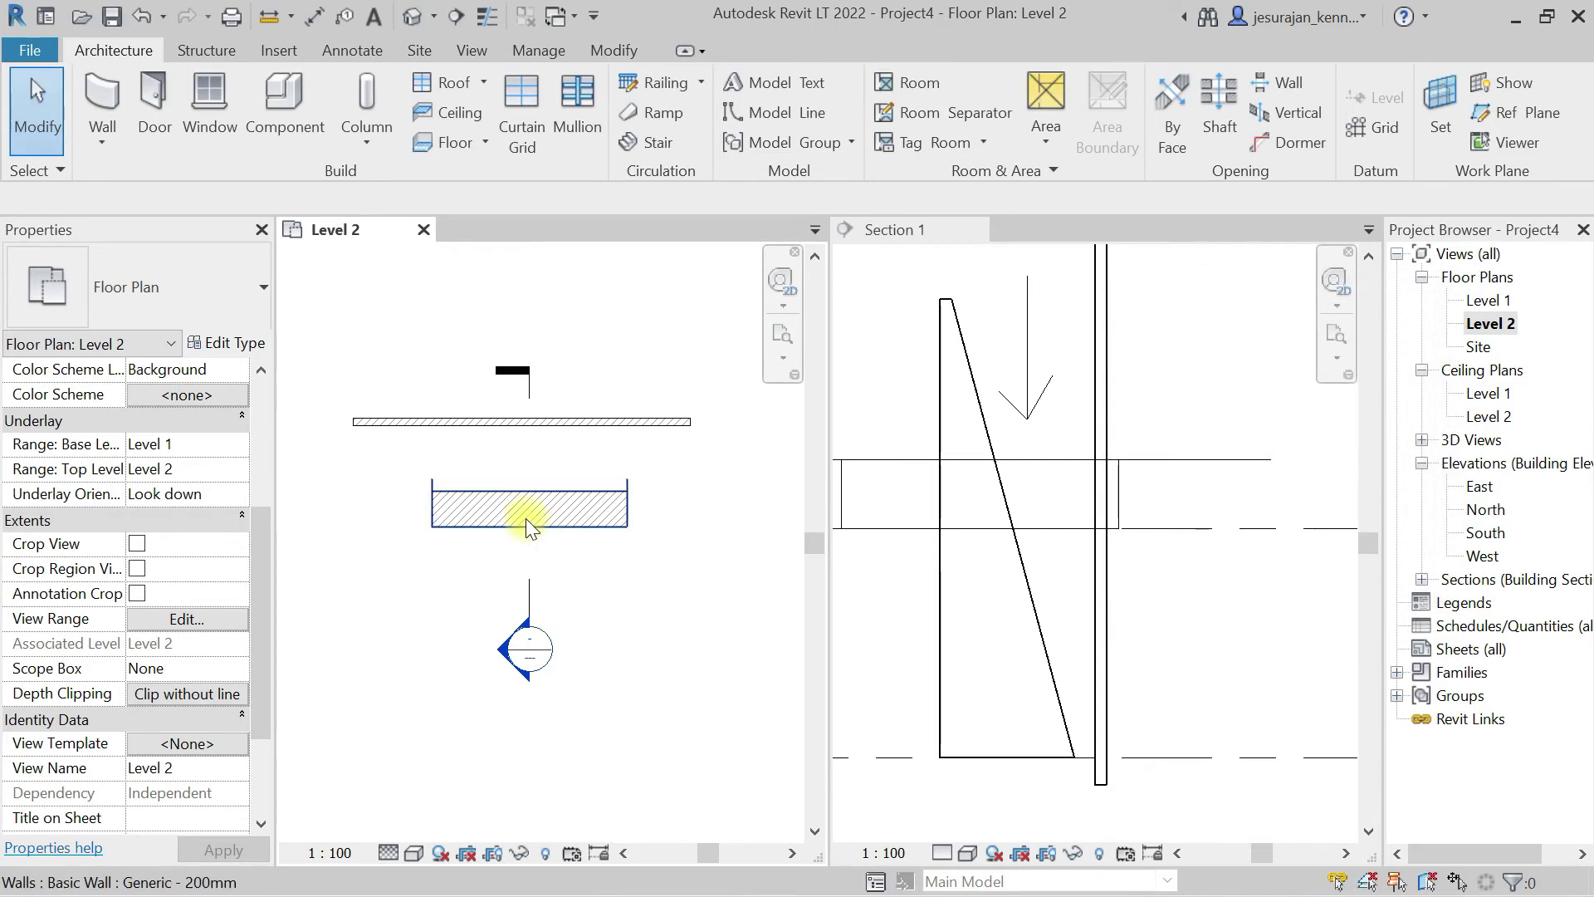
scroll(445, 471, "up", 3)
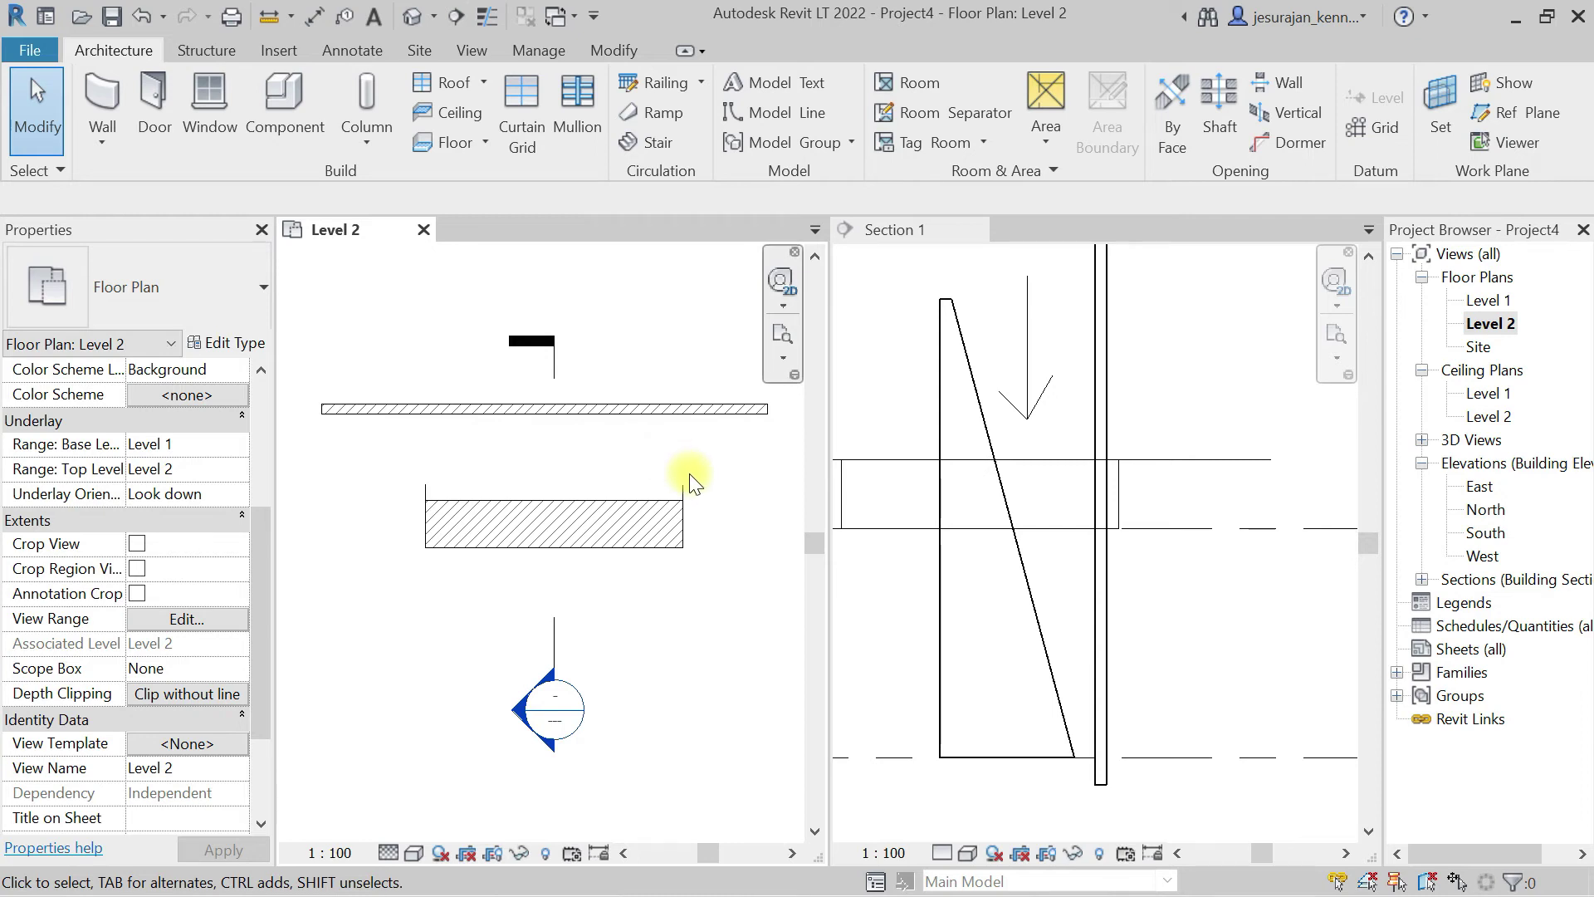
scroll(681, 490, "up", 5)
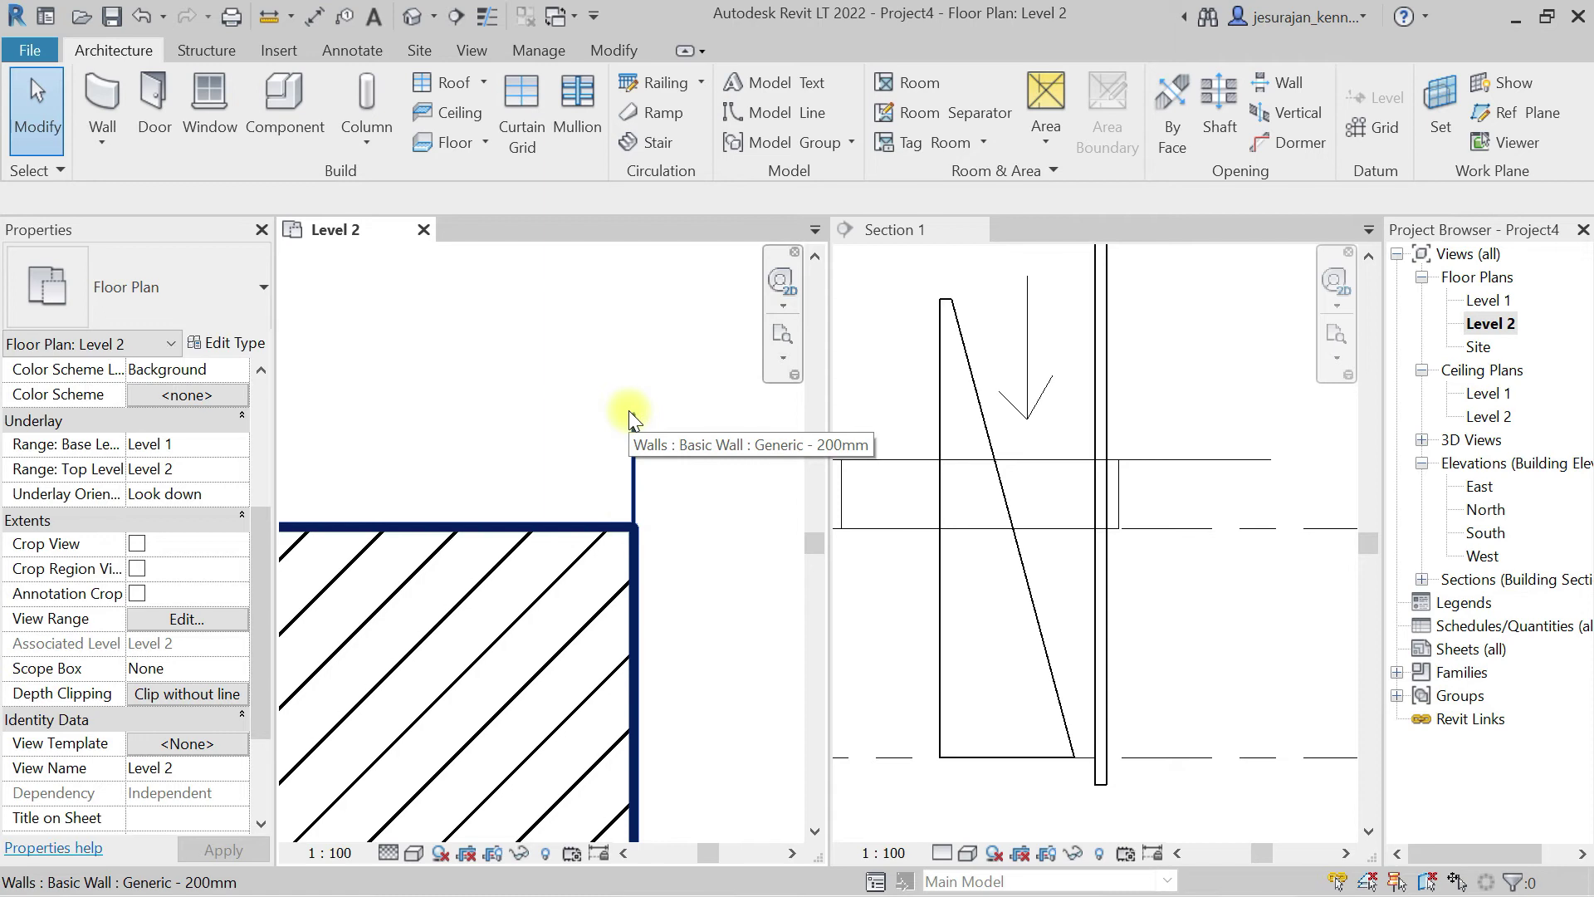
scroll(666, 499, "down", 8)
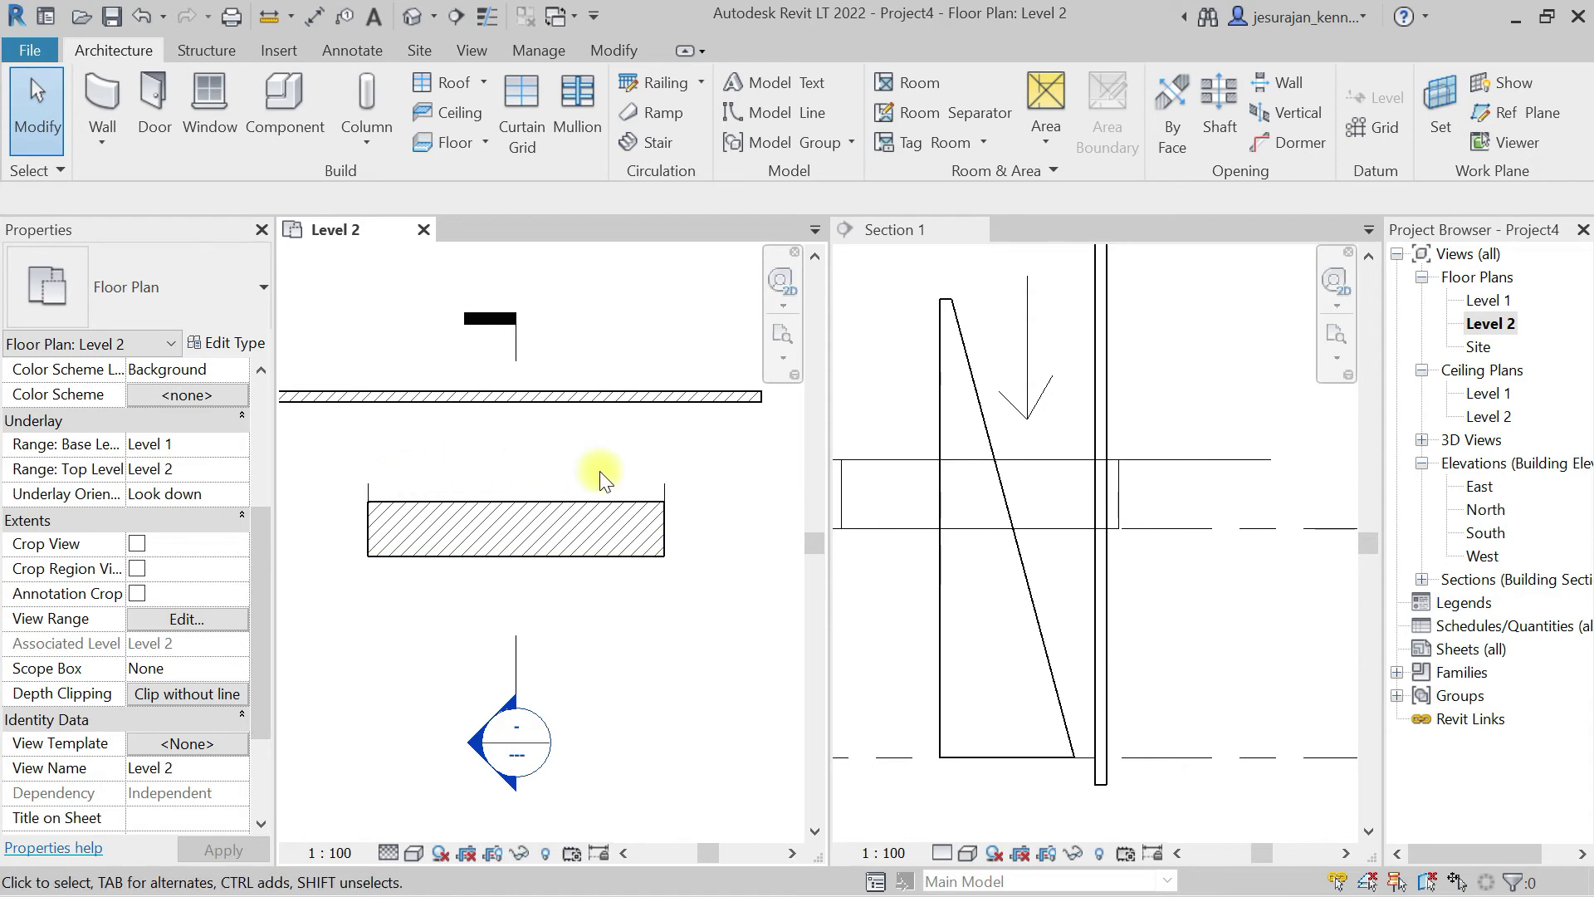
scroll(640, 618, "down", 2)
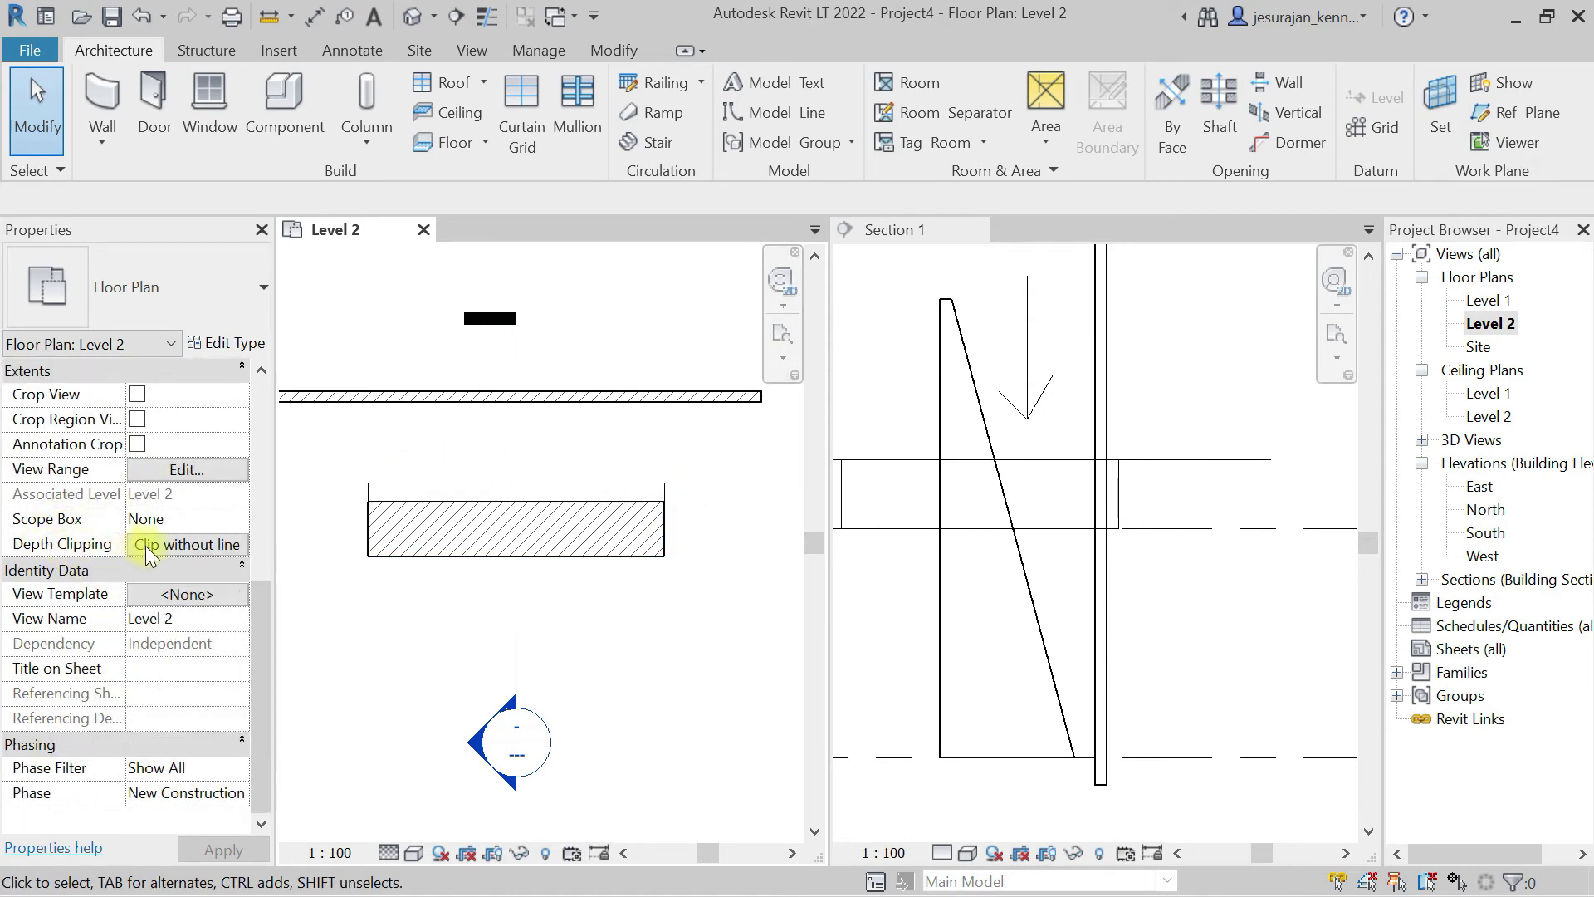
Step: Set the Level 2 plan's depth clipping to Clip with line
left_click(181, 545)
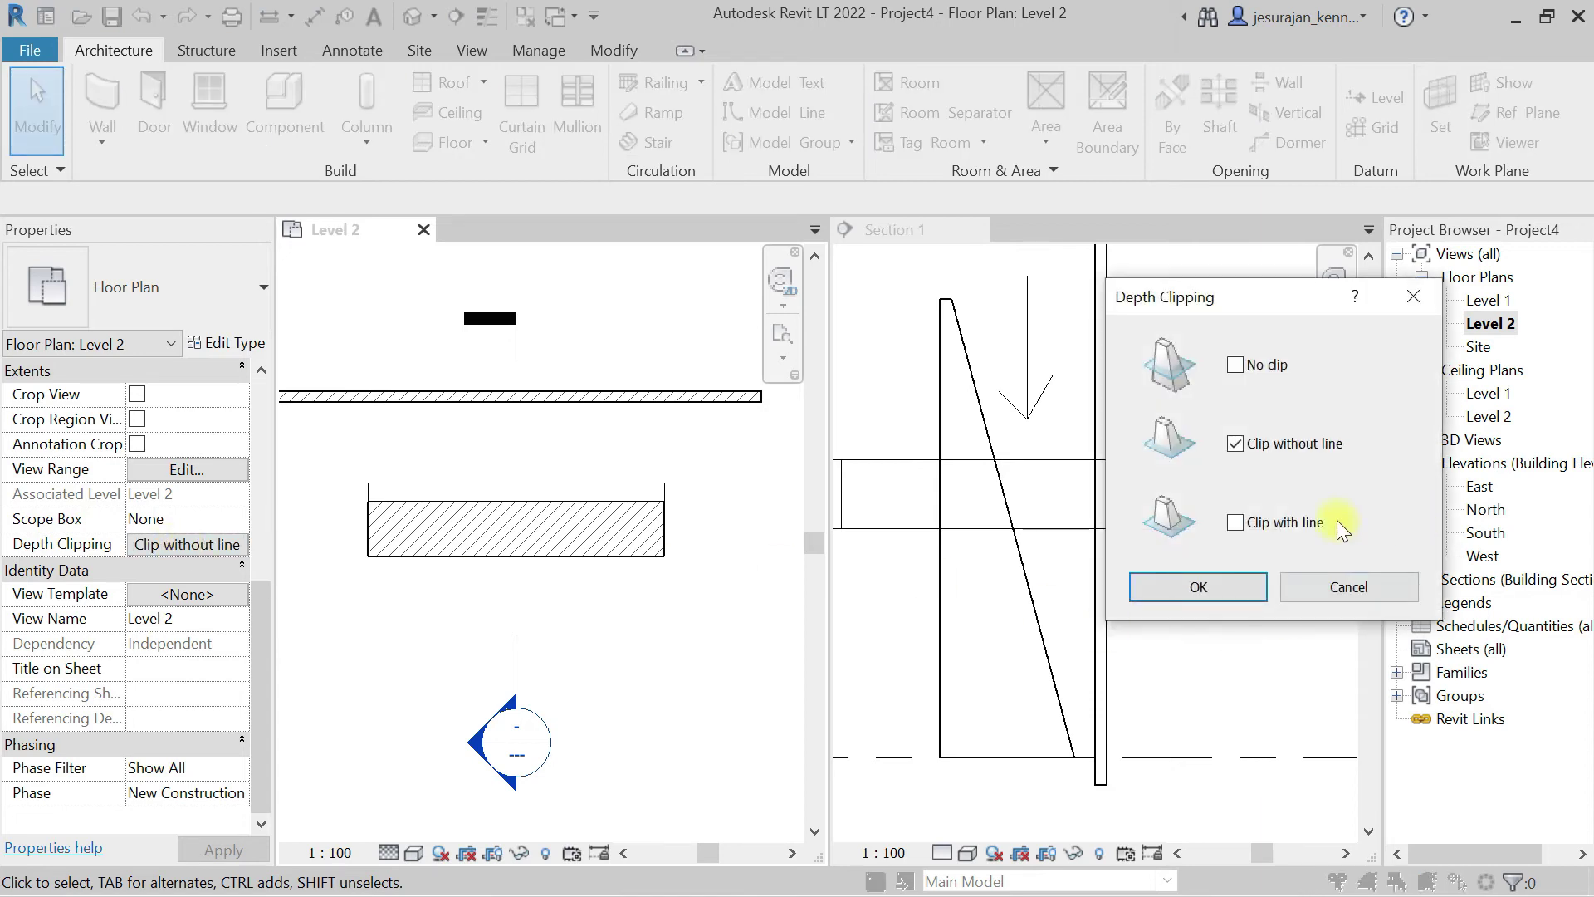
left_click(1217, 587)
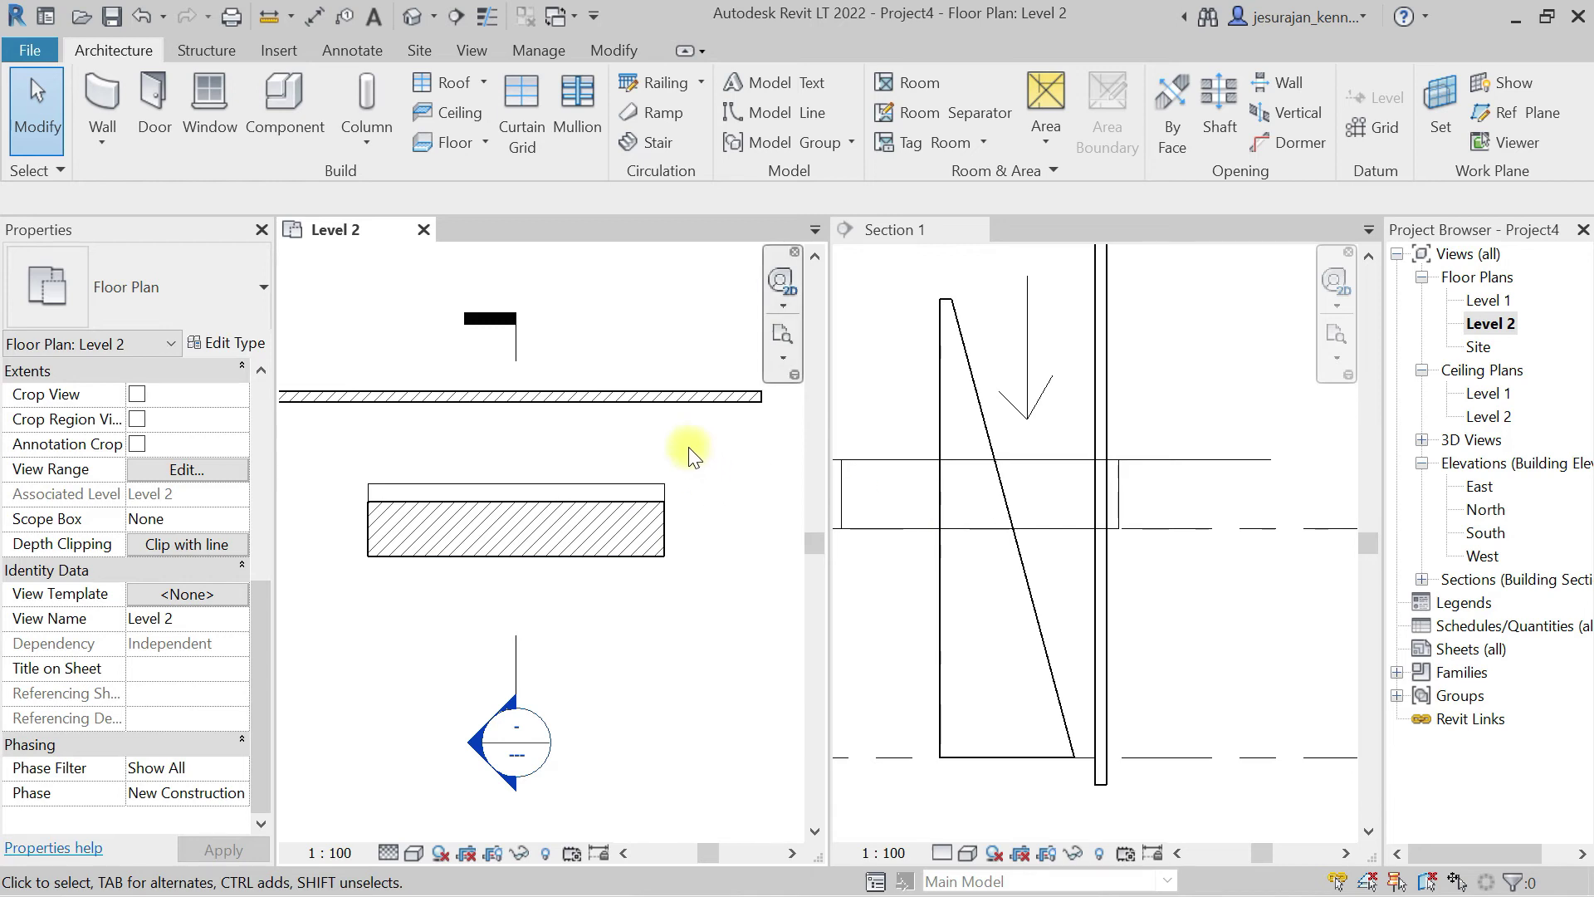
Step: Move the Generic - 200mm wall against the tapered wall's clip line in Level 2 and compare both walls in Section 1
left_click(695, 398)
left_click_drag(689, 404, 689, 486)
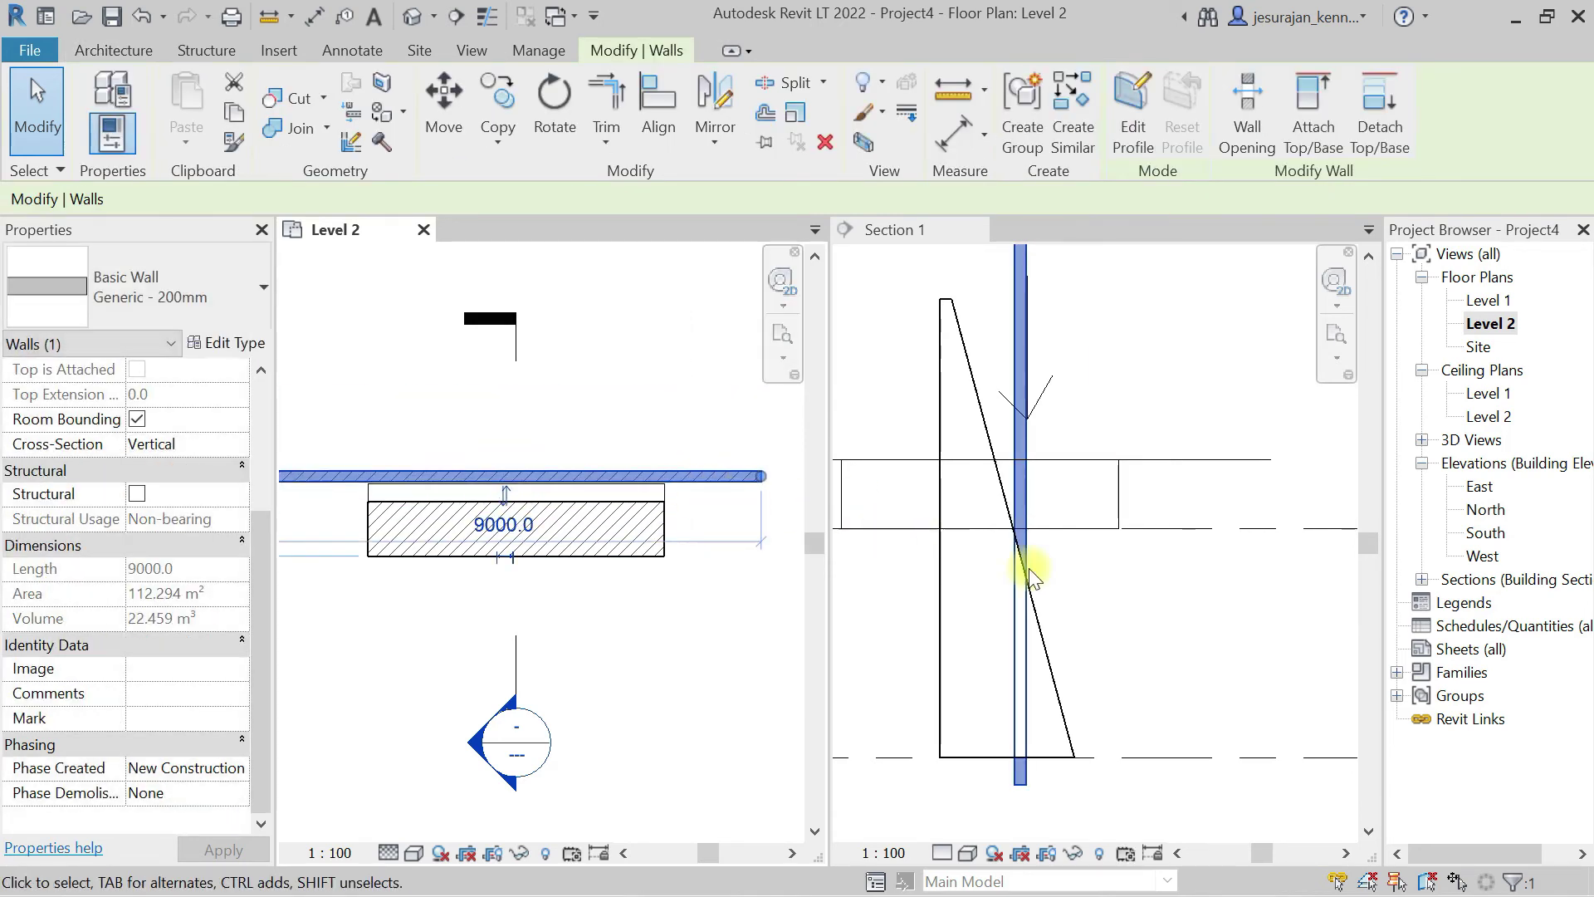
scroll(1002, 541, "up", 2)
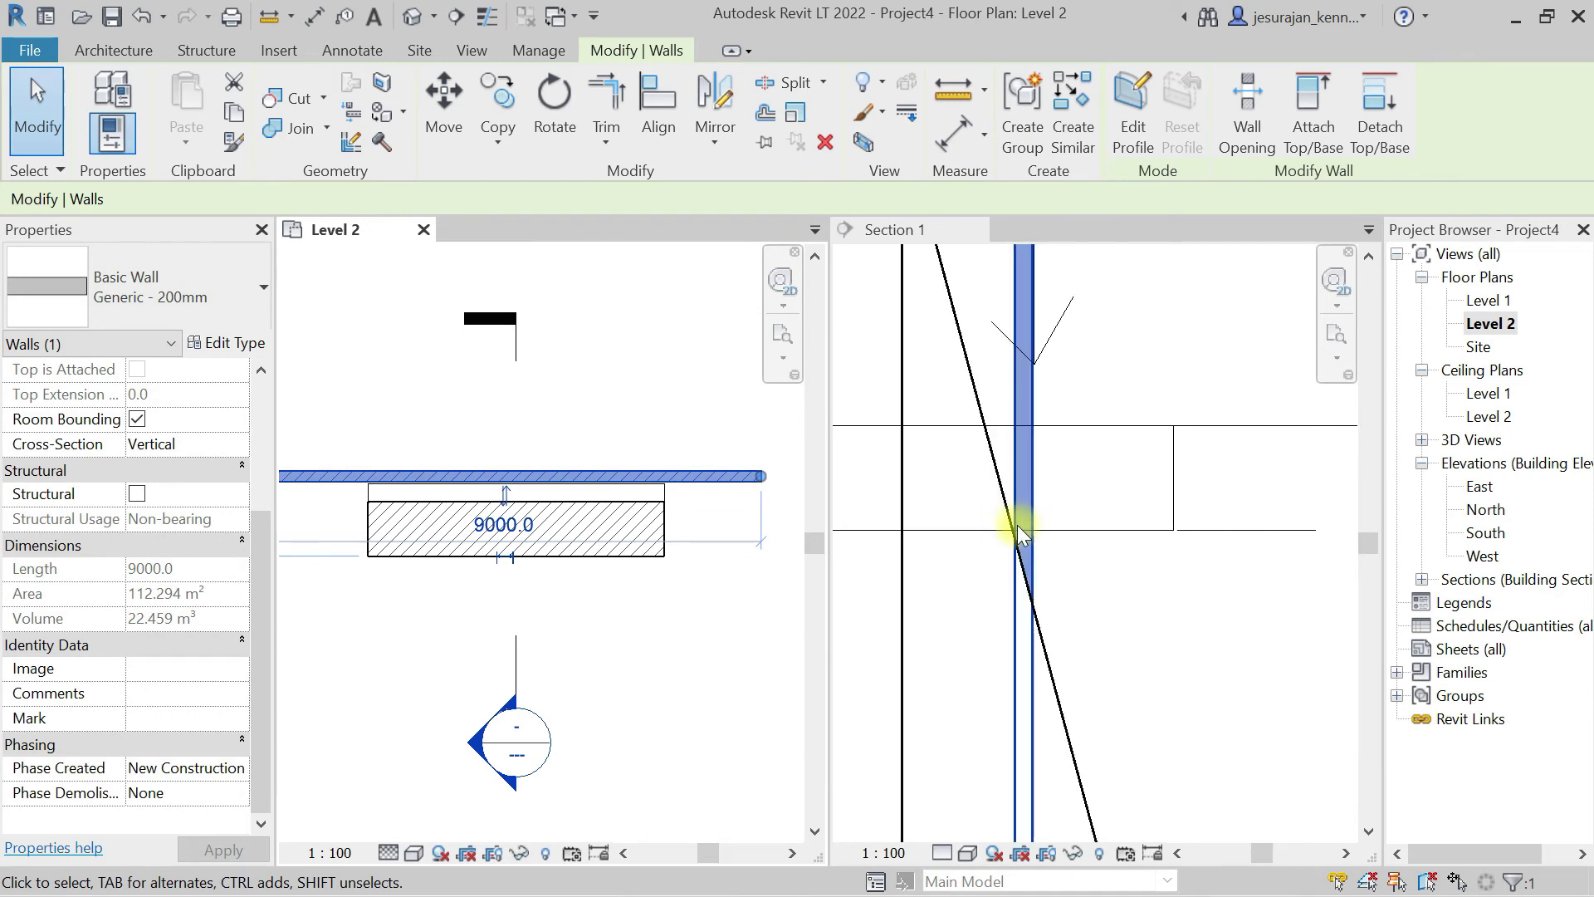
scroll(1036, 523, "down", 2)
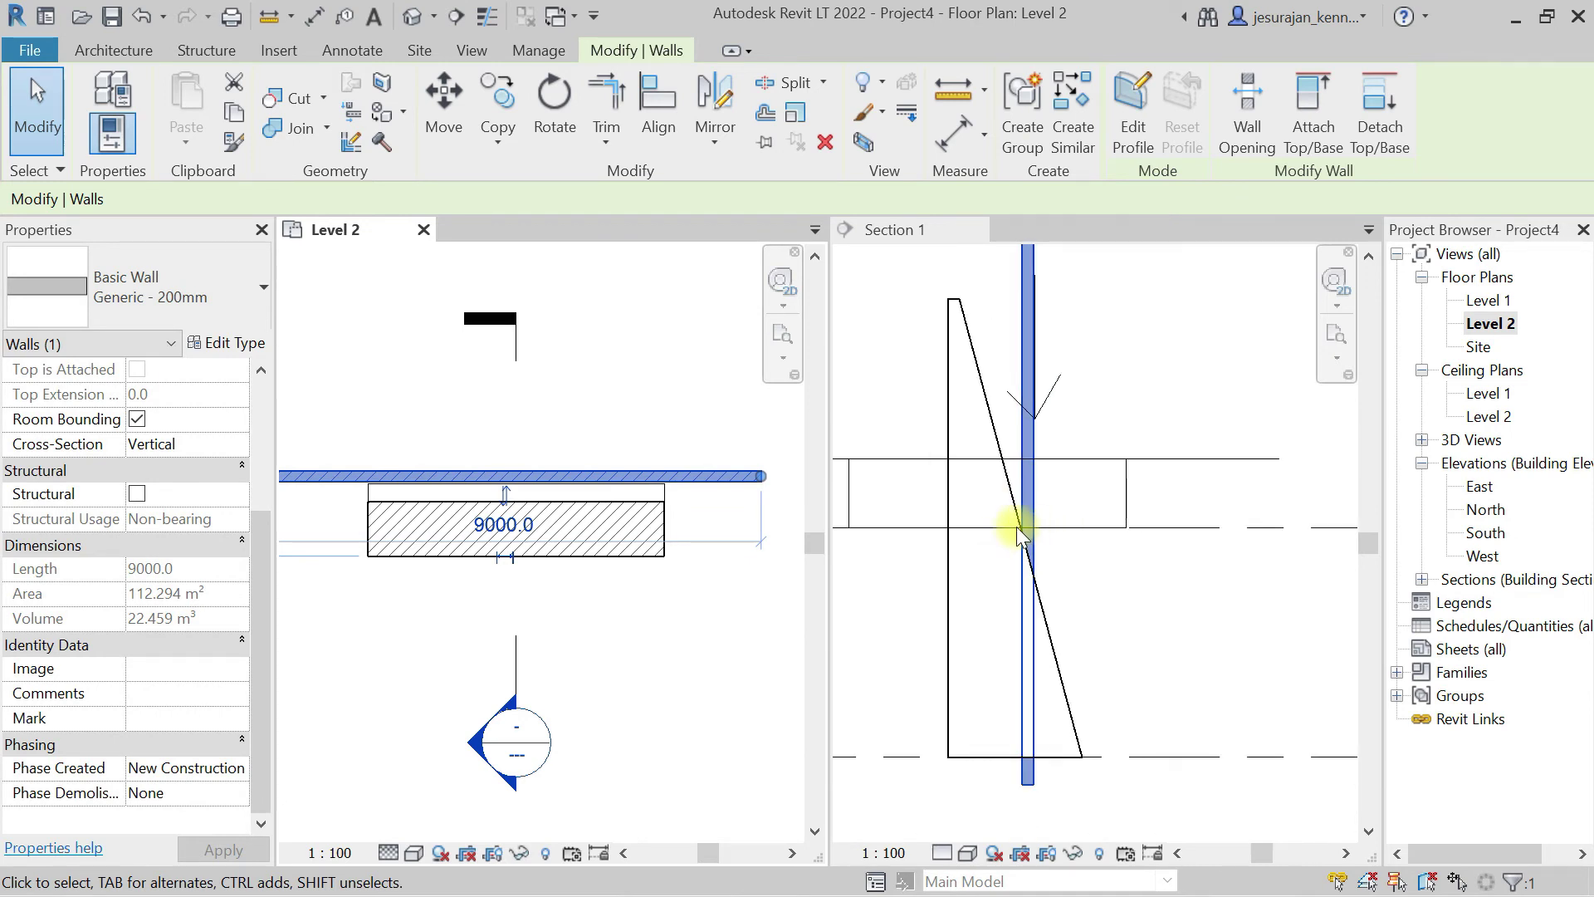
left_click(1083, 560)
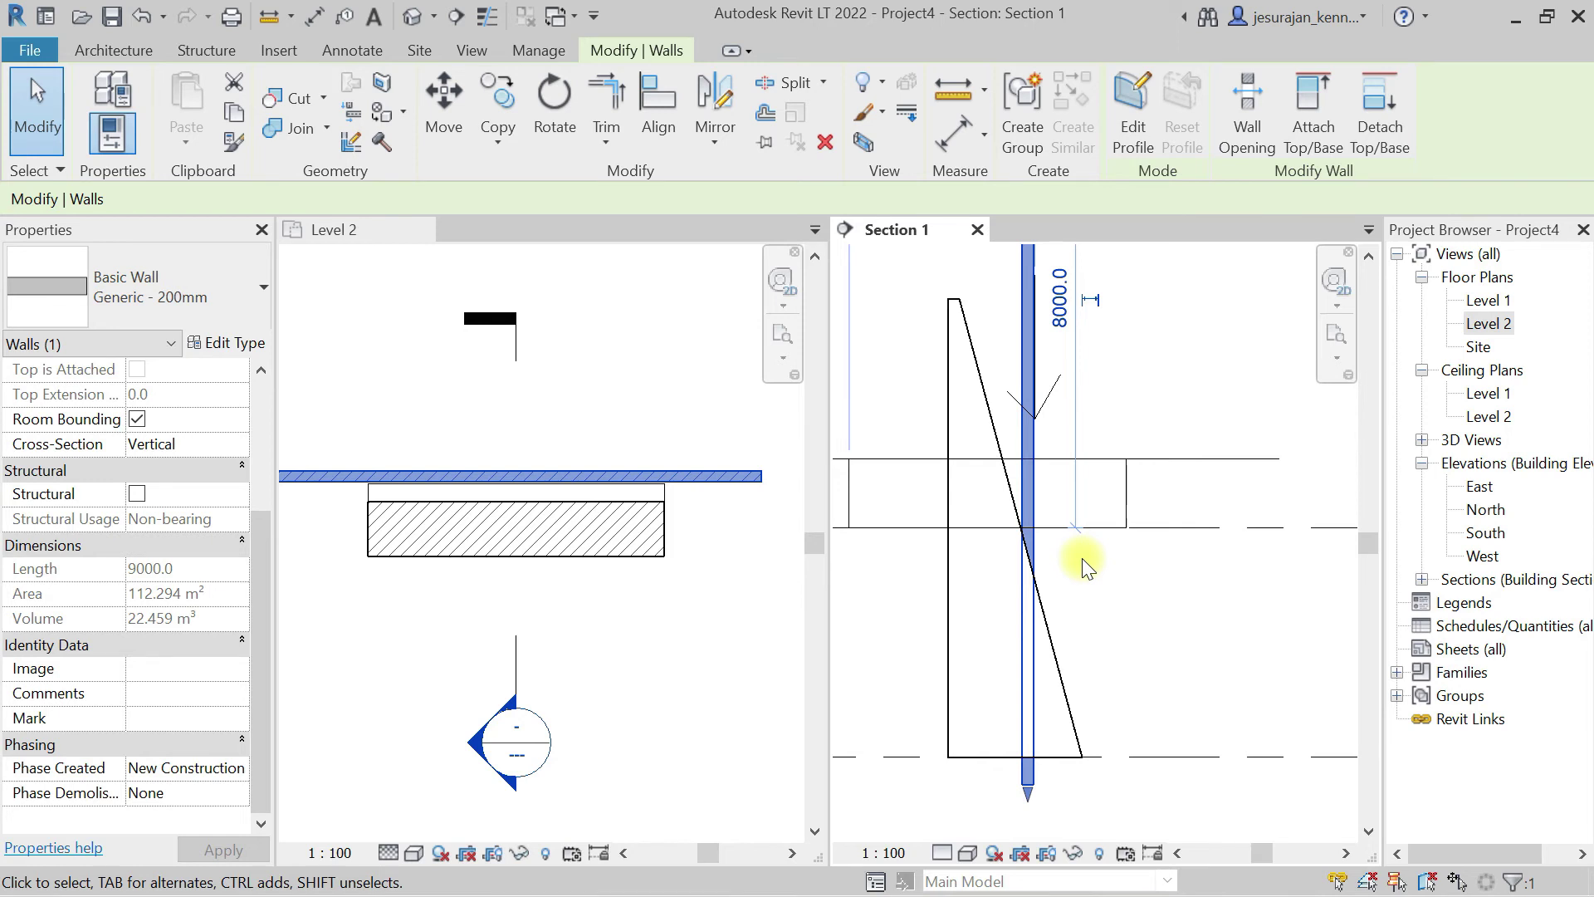
key("Escape")
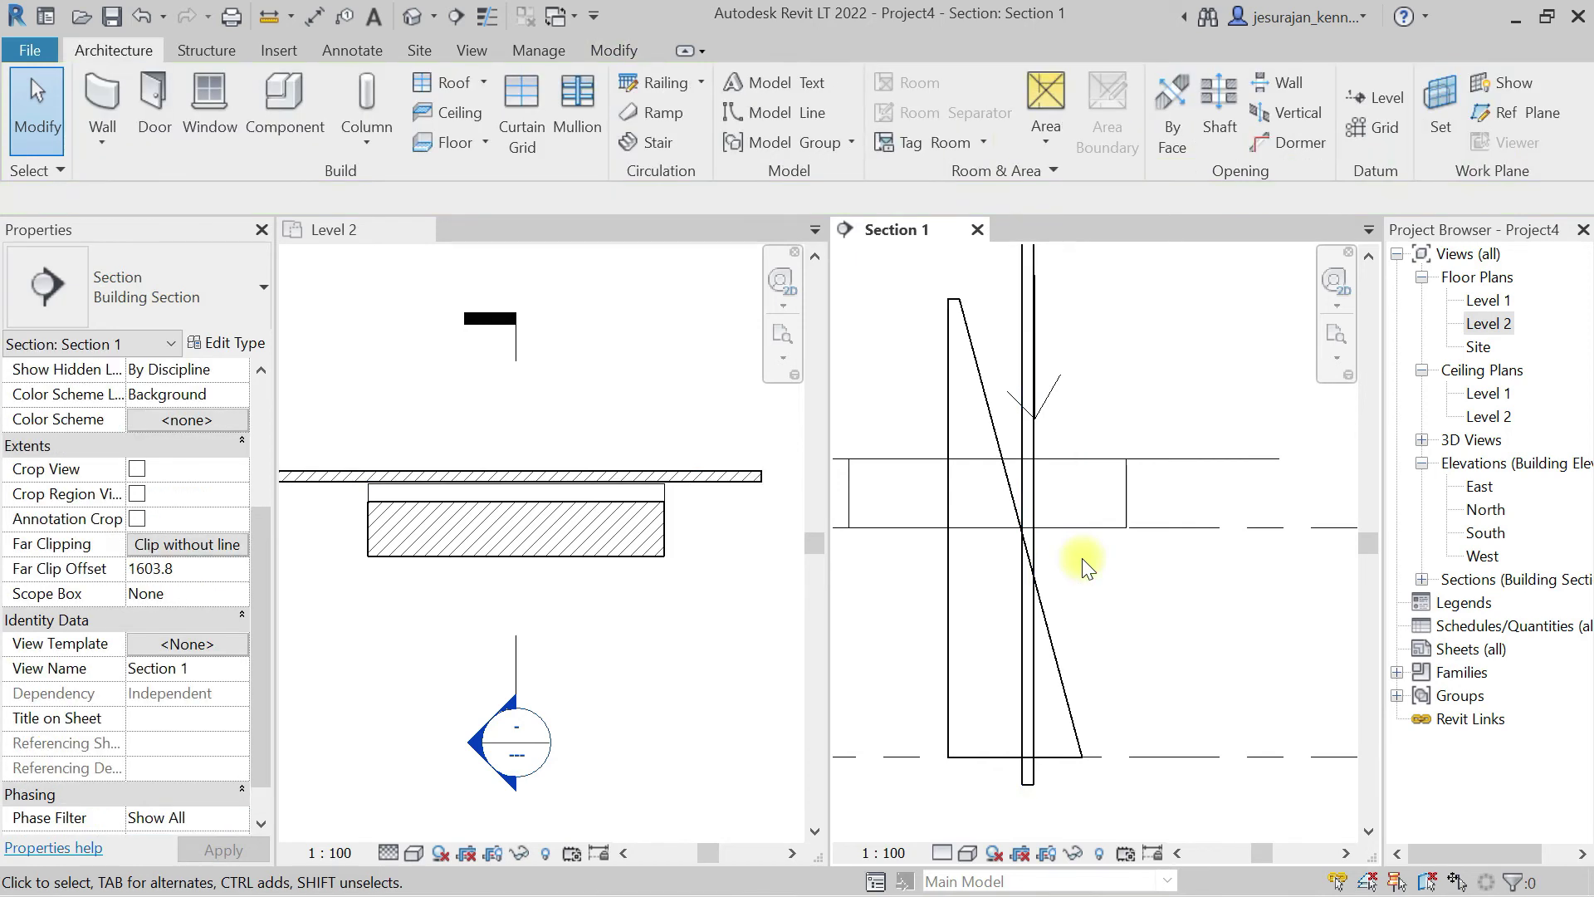
Step: Draw two chained Generic - 200mm walls in Level 2, 8000 mm high and about 7800 and 7700 mm long, meeting at about 35°
scroll(656, 490, "down", 5)
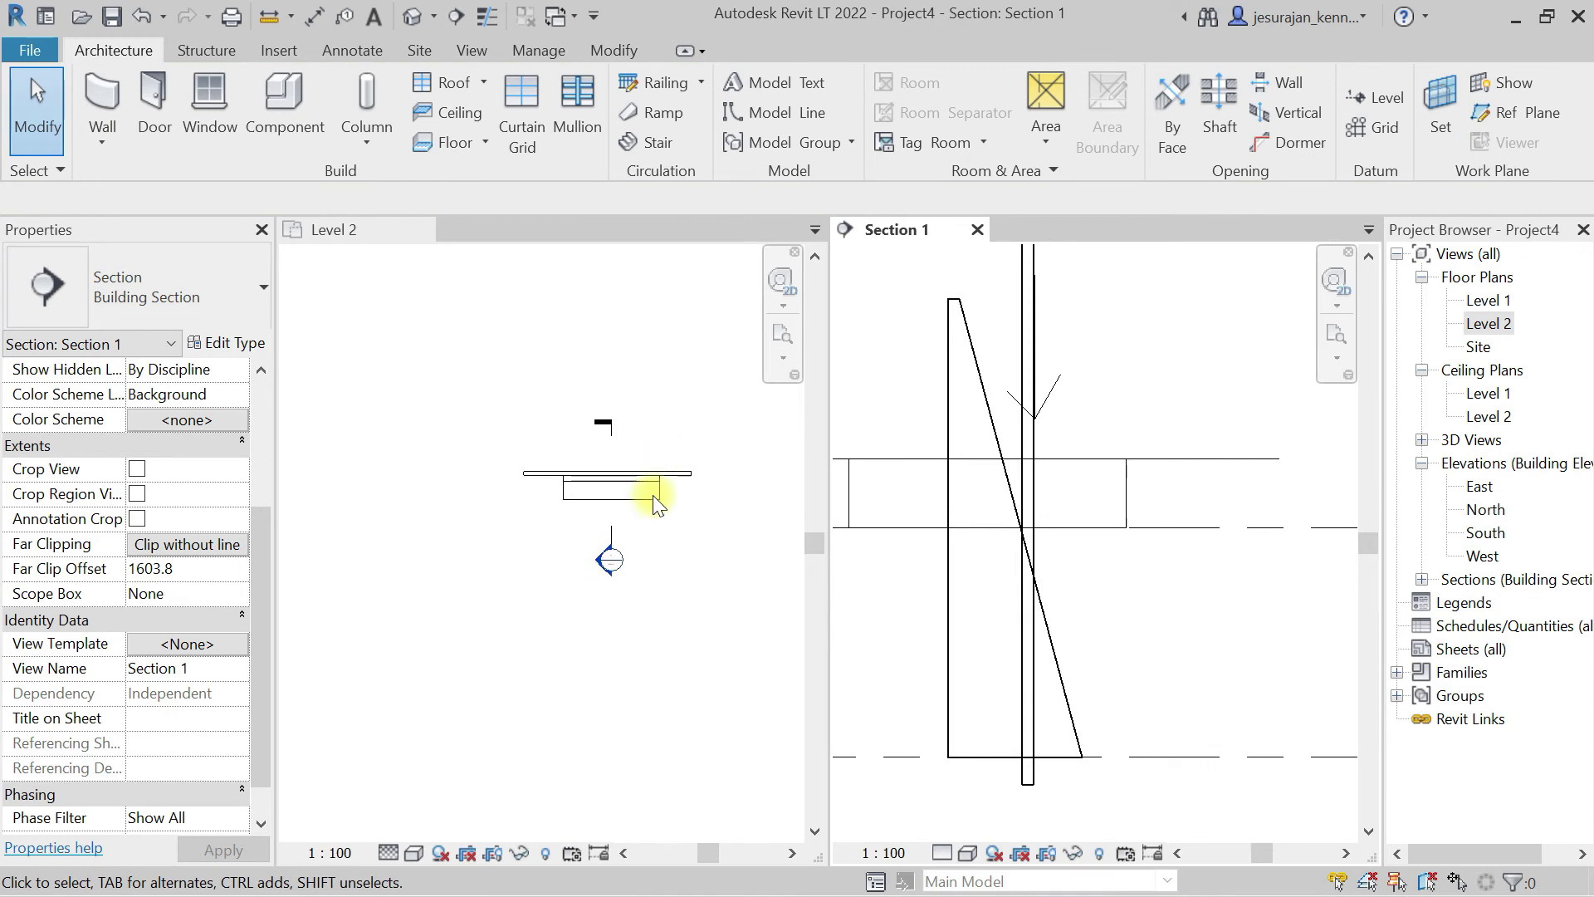
left_click(656, 499)
middle_click_drag(675, 561, 520, 535)
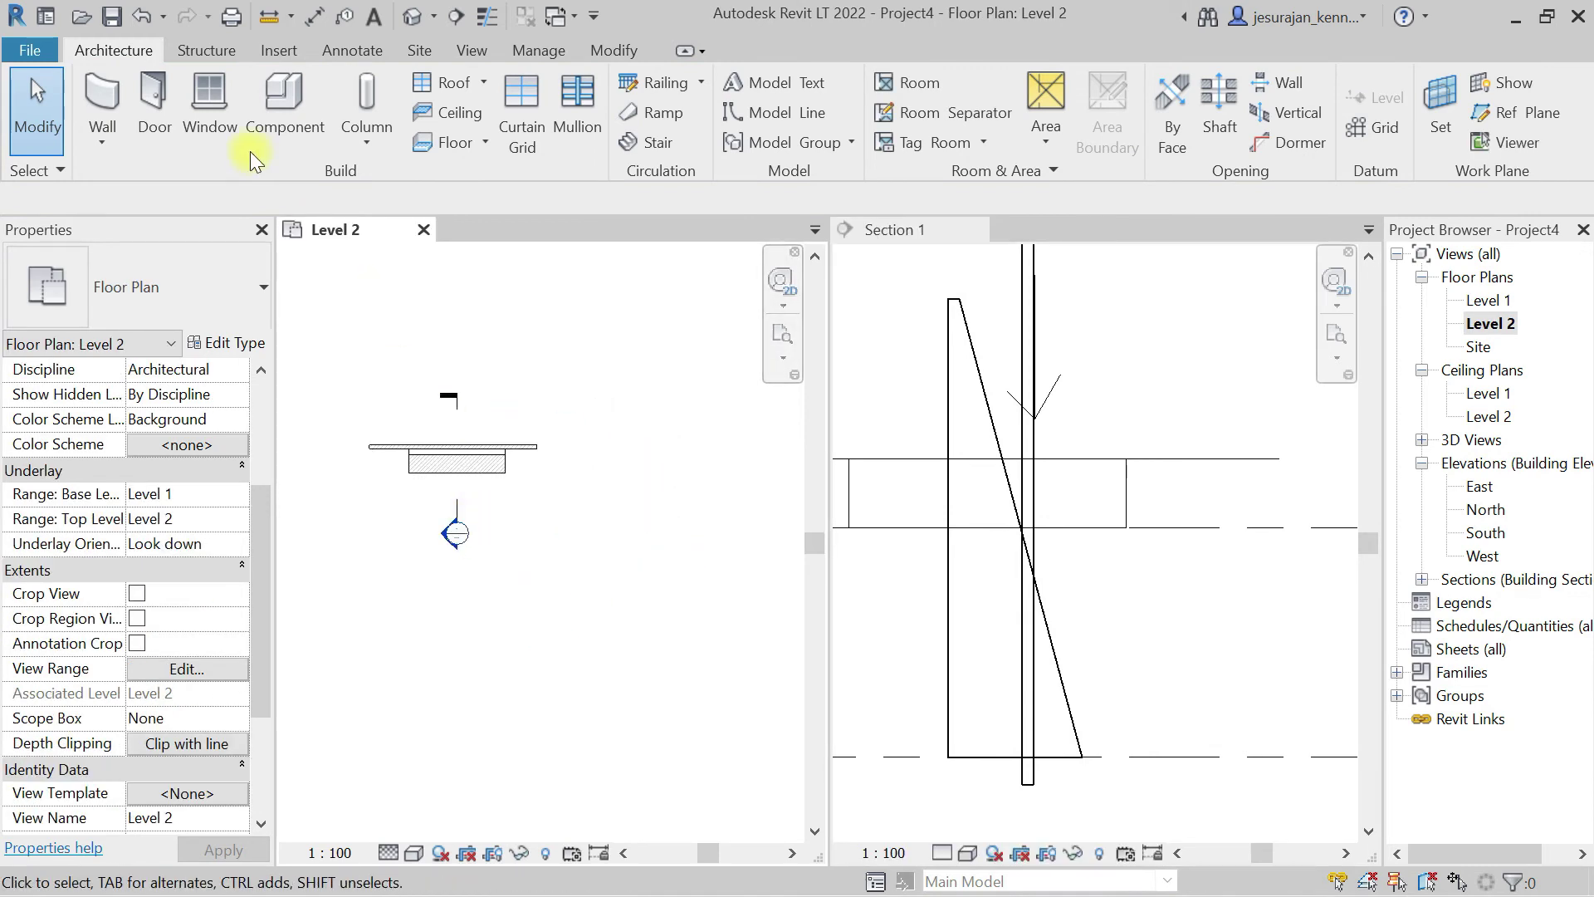
left_click(93, 116)
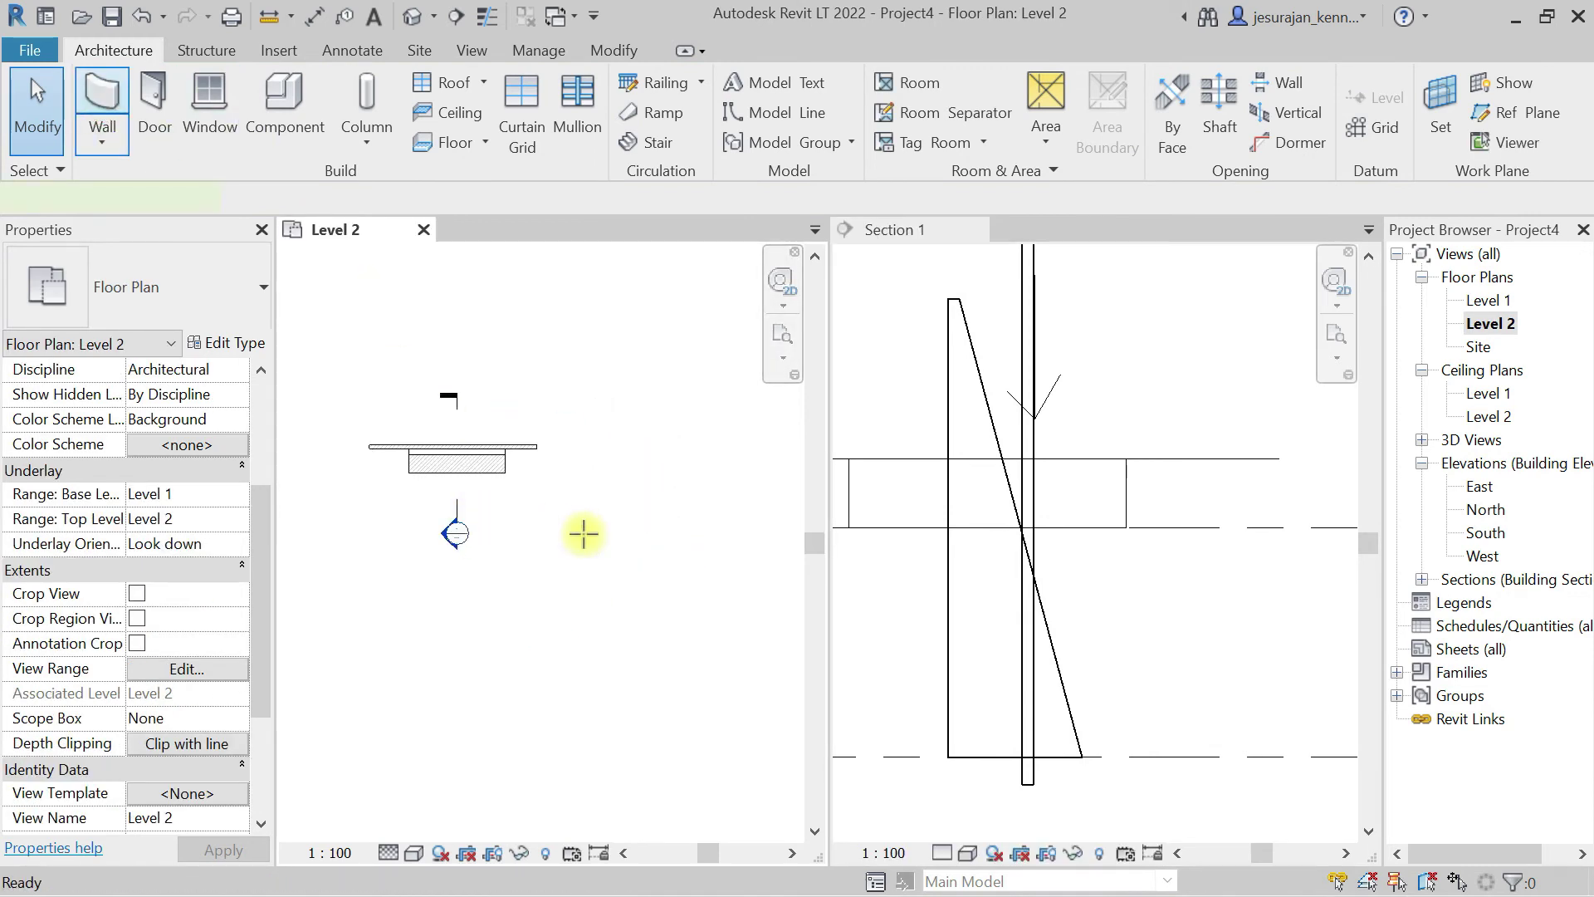
left_click(522, 637)
left_click(669, 637)
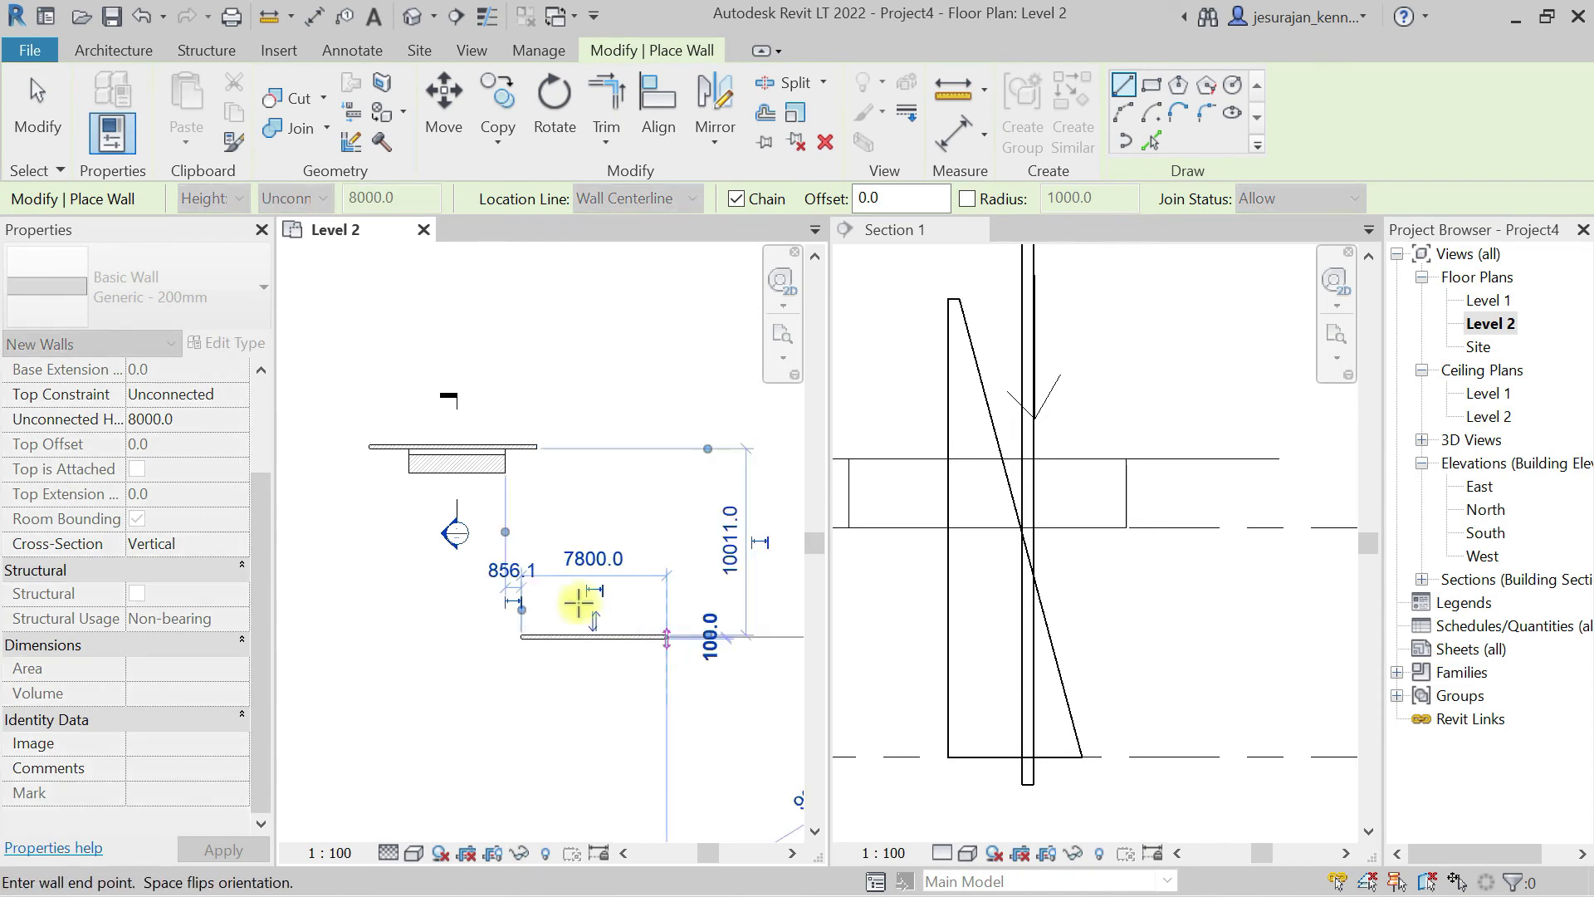
left_click(551, 551)
key("Escape")
key("Escape")
scroll(587, 652, "up", 2)
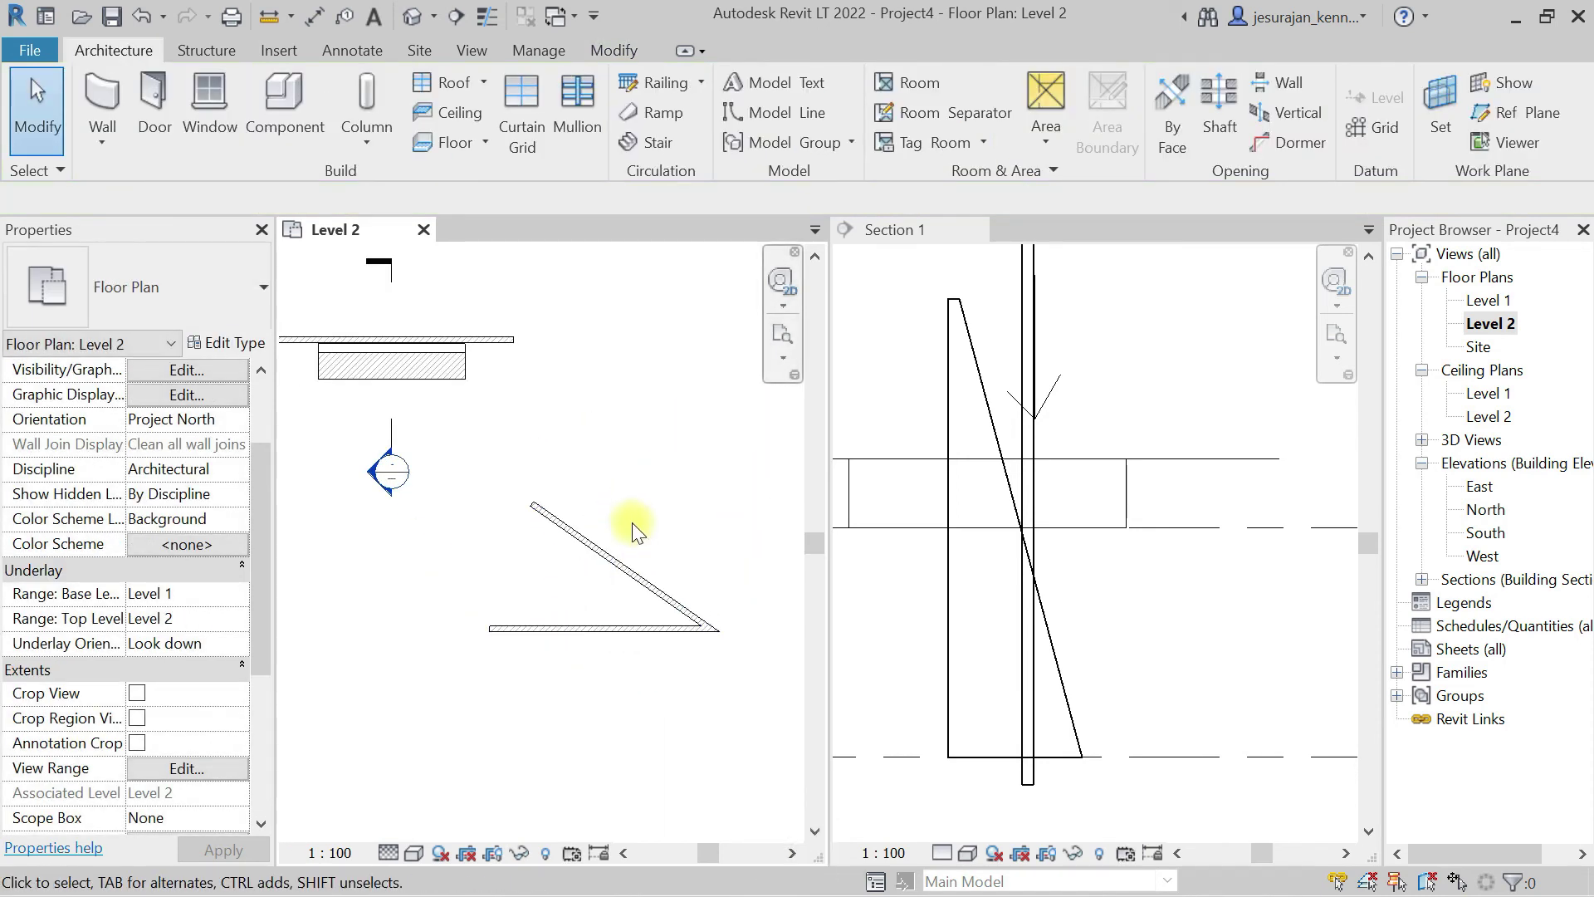
Step: Move the Section 1 line across the two new angled walls and shift its head further below the horizontal wall
left_click(391, 306)
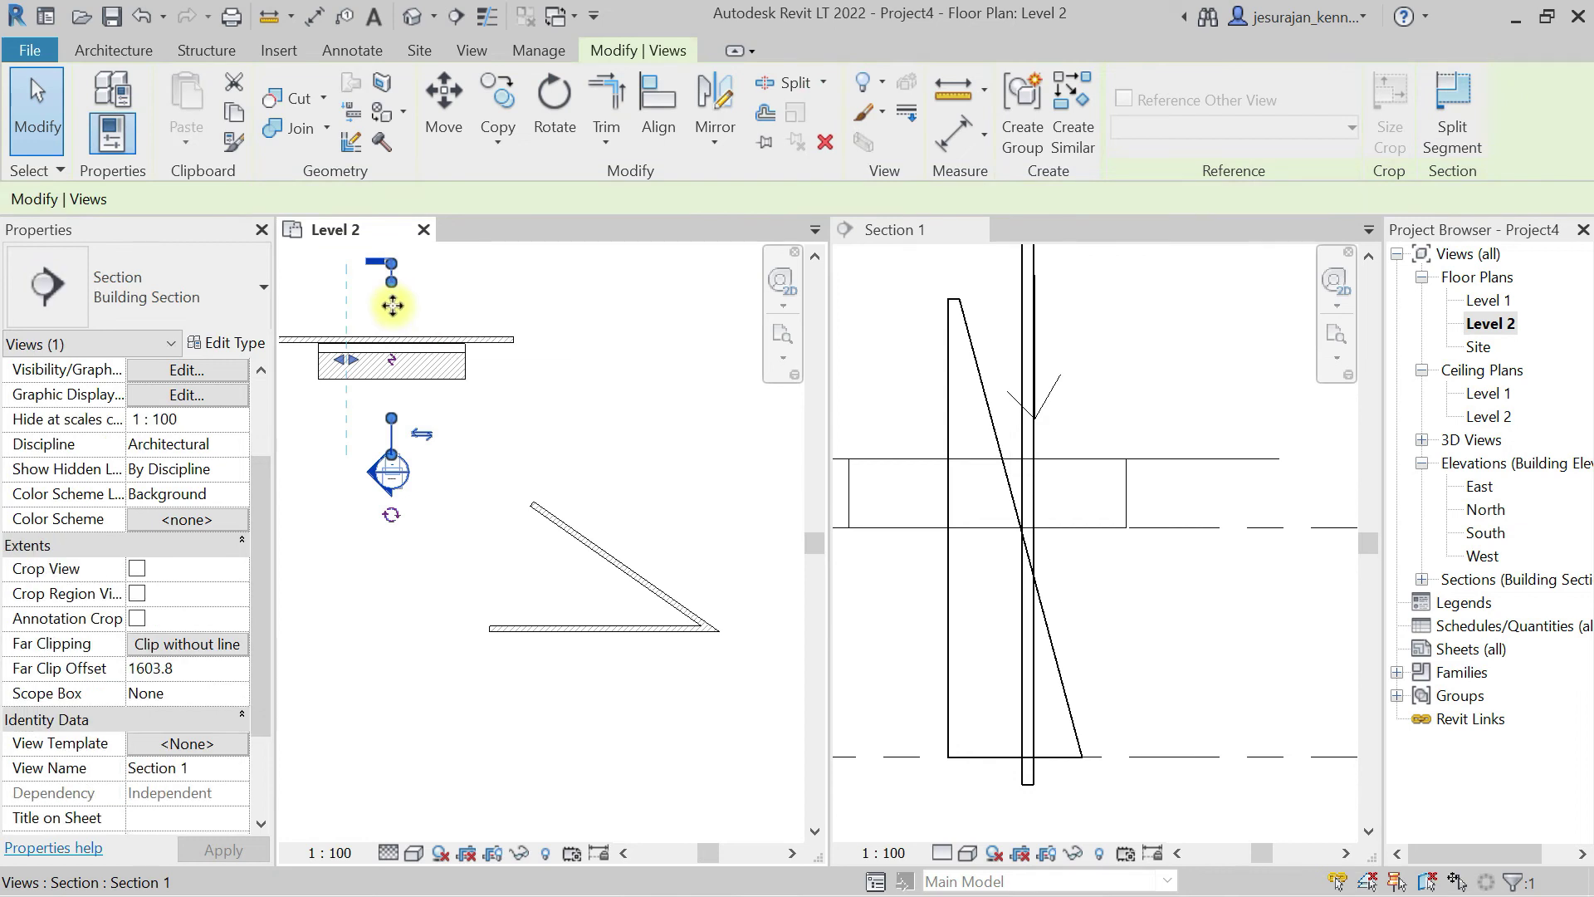
mouse_move(391, 305)
left_mouse_down()
mouse_move(523, 395)
mouse_move(615, 520)
mouse_move(654, 541)
left_mouse_up()
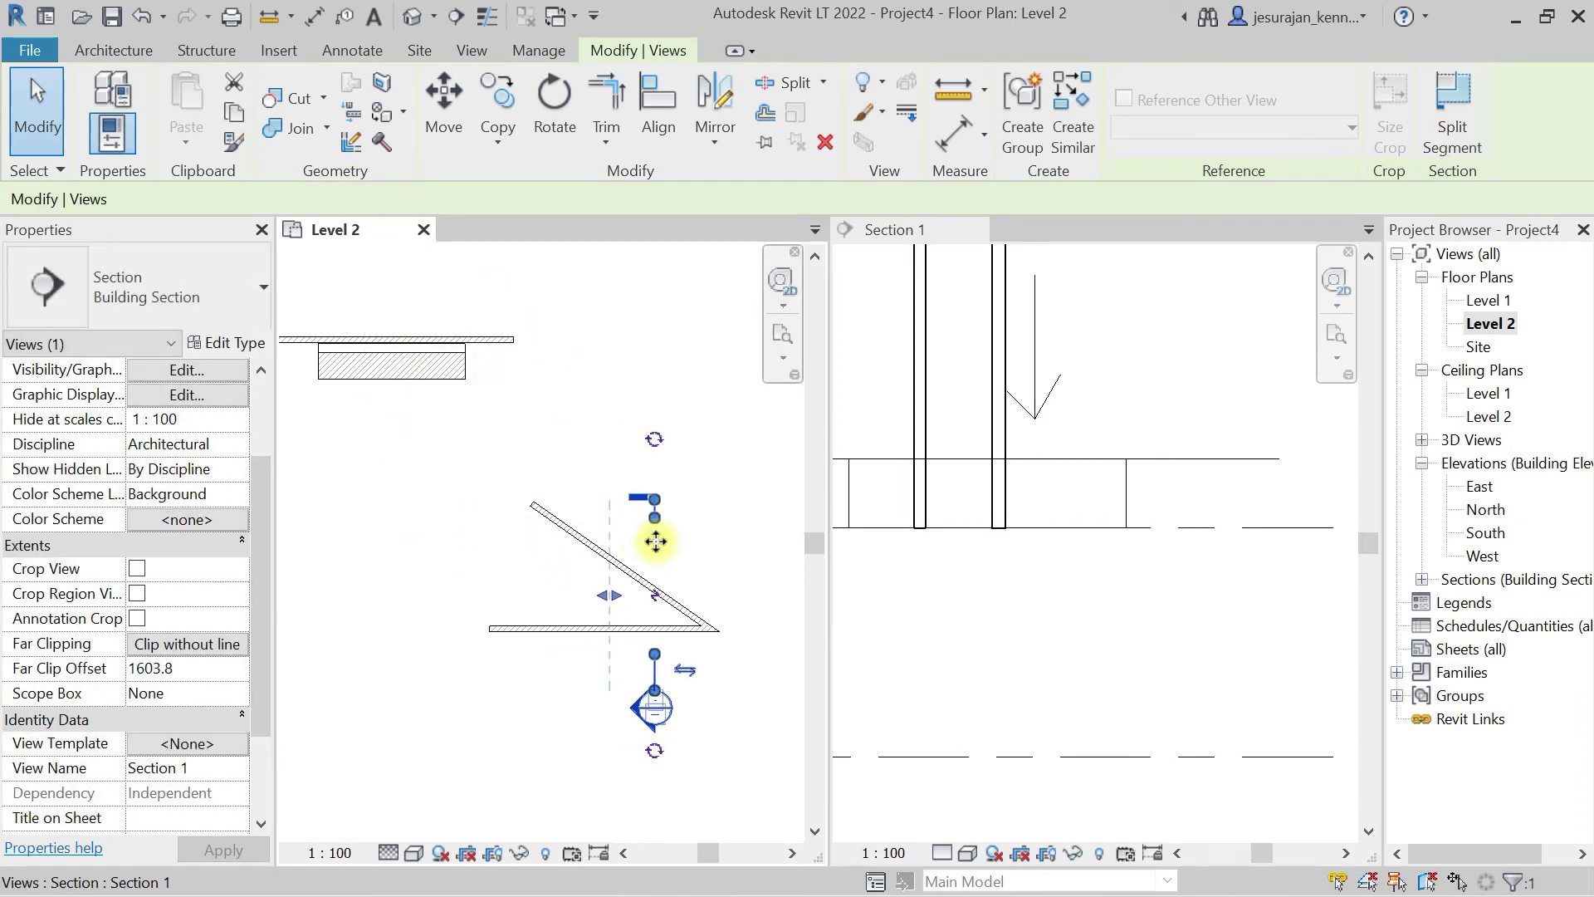
left_click(1084, 615)
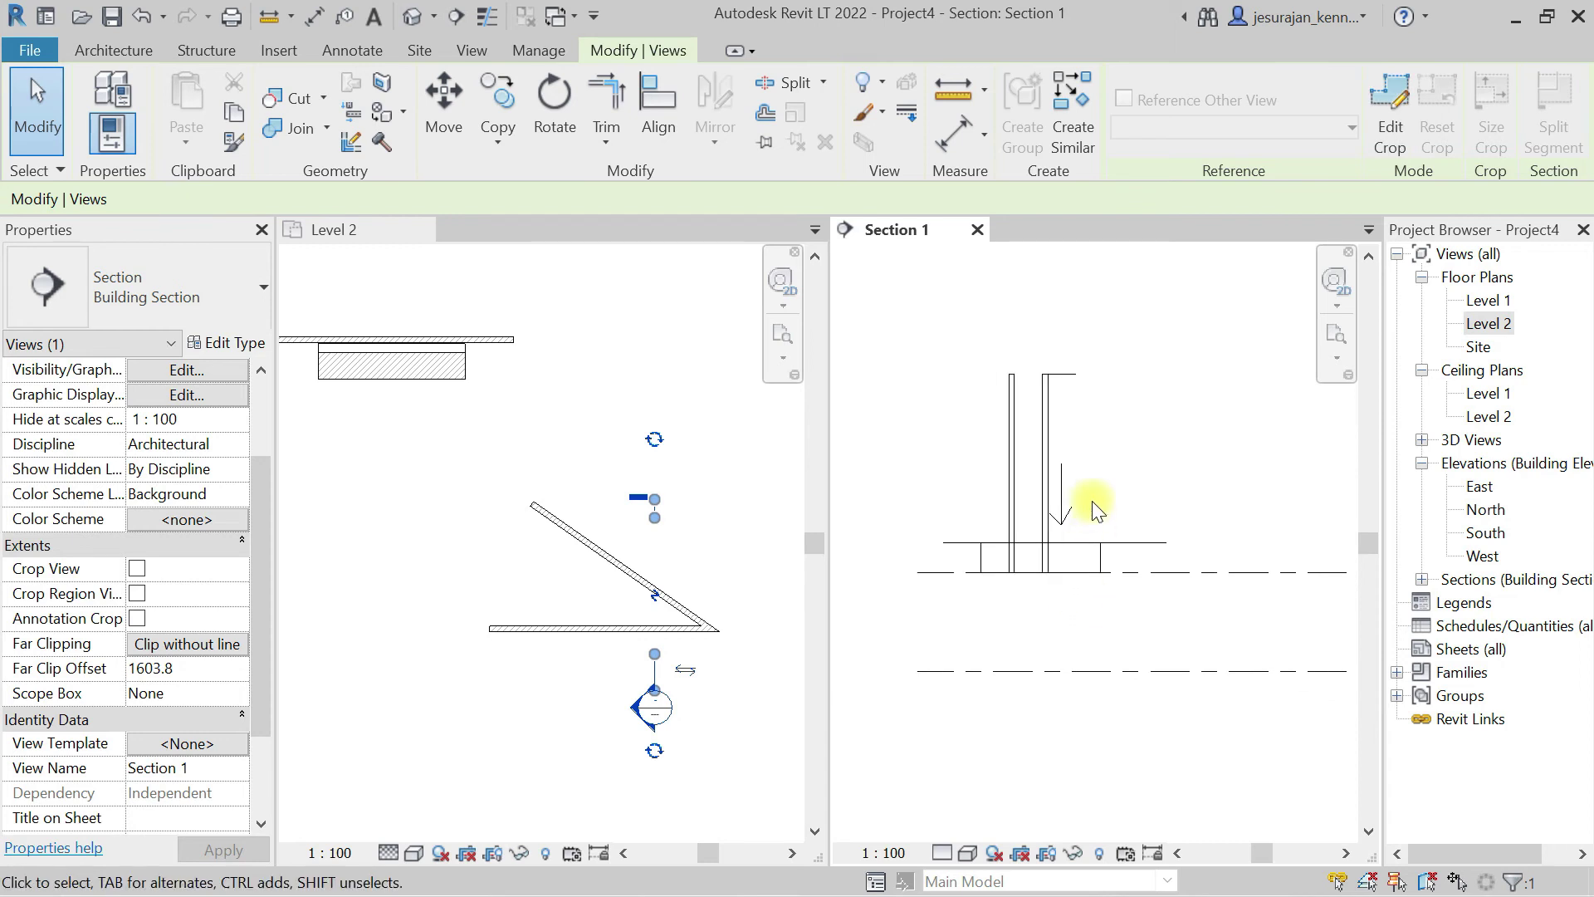
left_click(655, 741)
left_click_drag(654, 656, 654, 712)
left_click(732, 619)
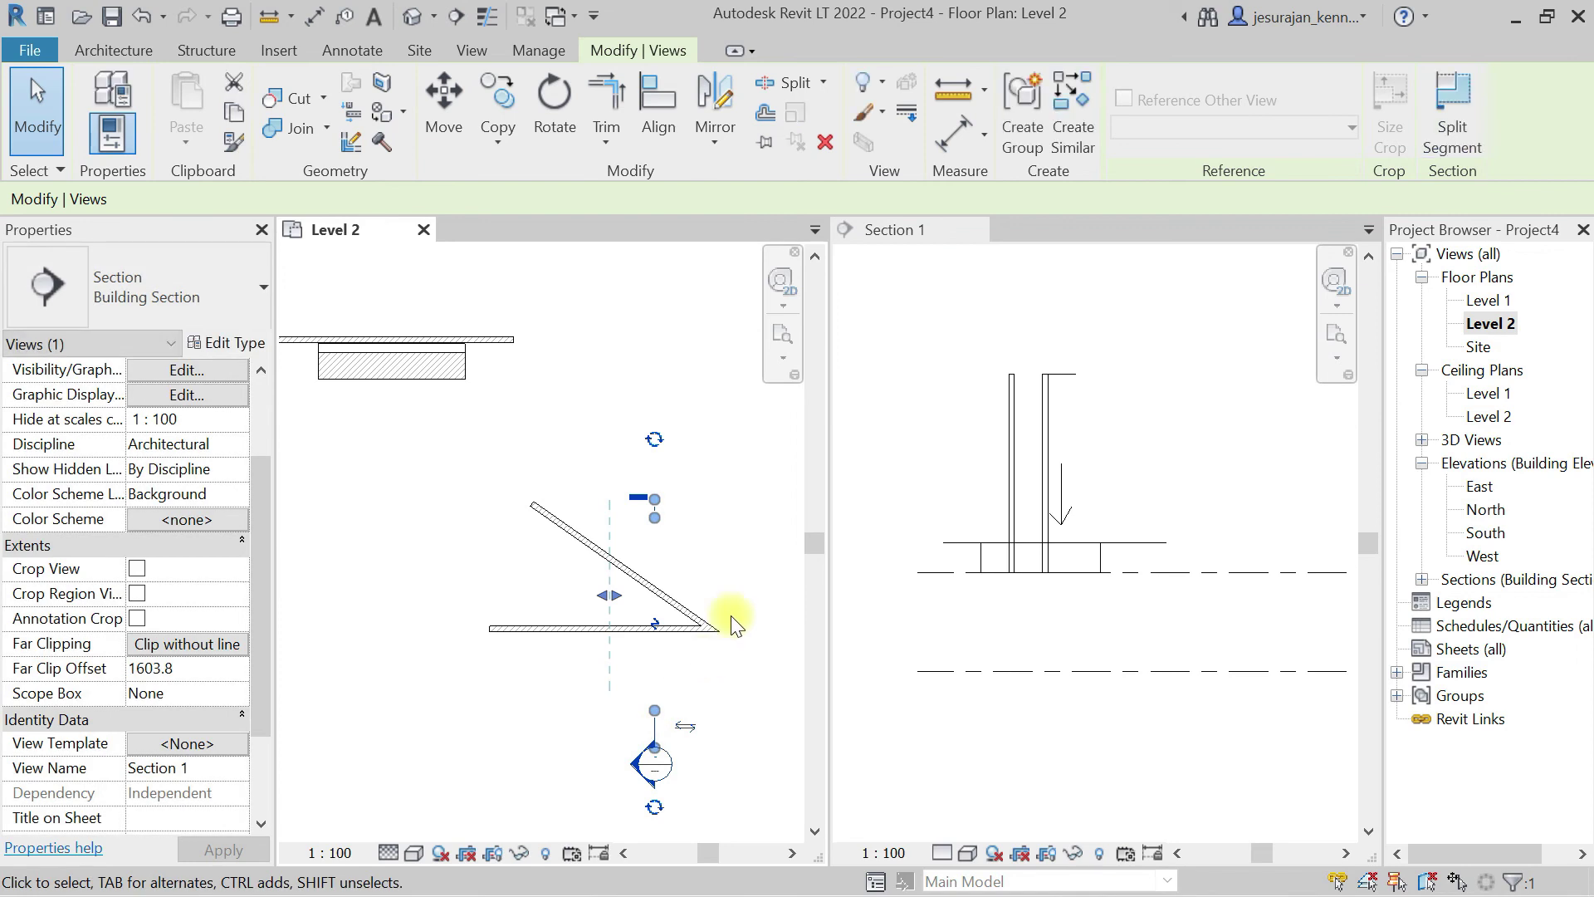
left_click(1196, 552)
scroll(1072, 455, "up", 1)
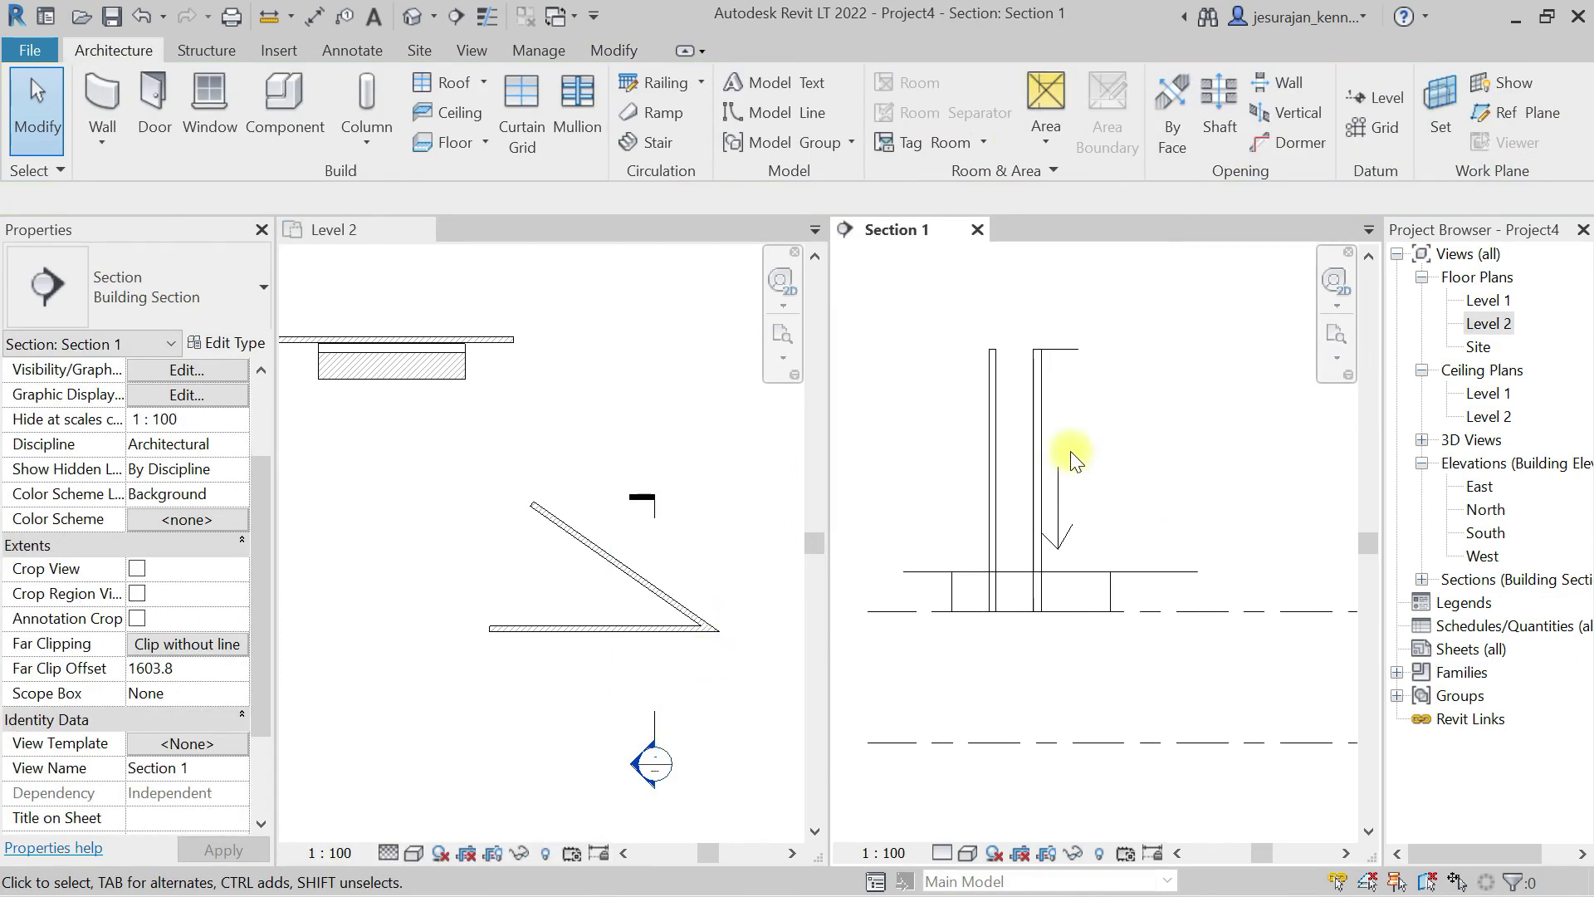
Step: Examine how the horizontal and the angled wall correspond between the Level 2 plan and Section 1
left_click(994, 388)
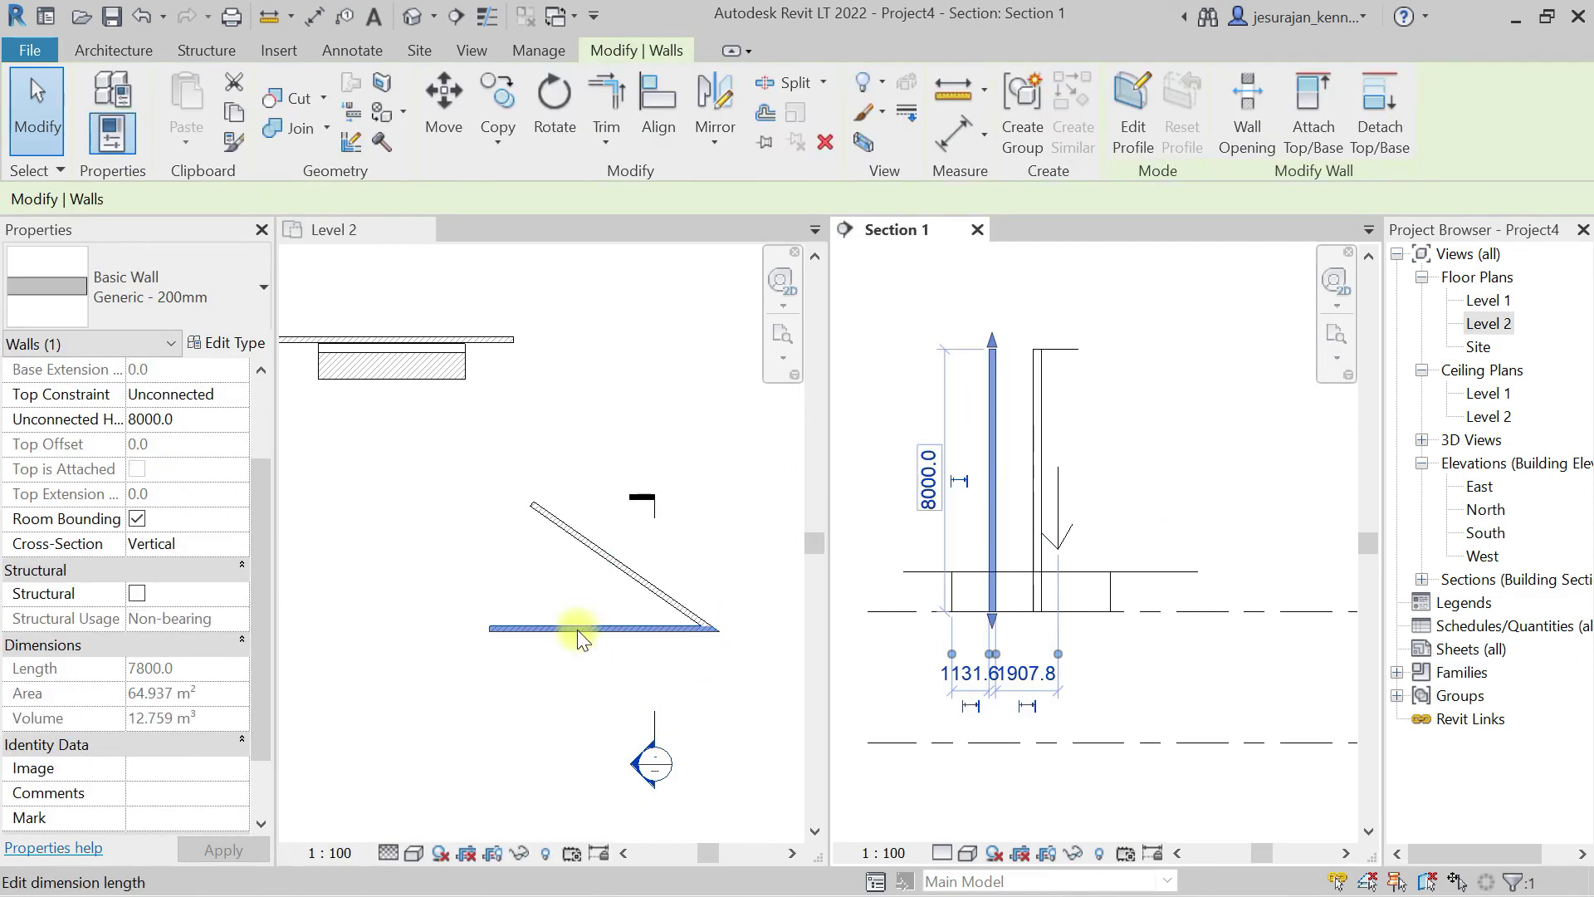
scroll(643, 629, "up", 1)
scroll(646, 632, "up", 1)
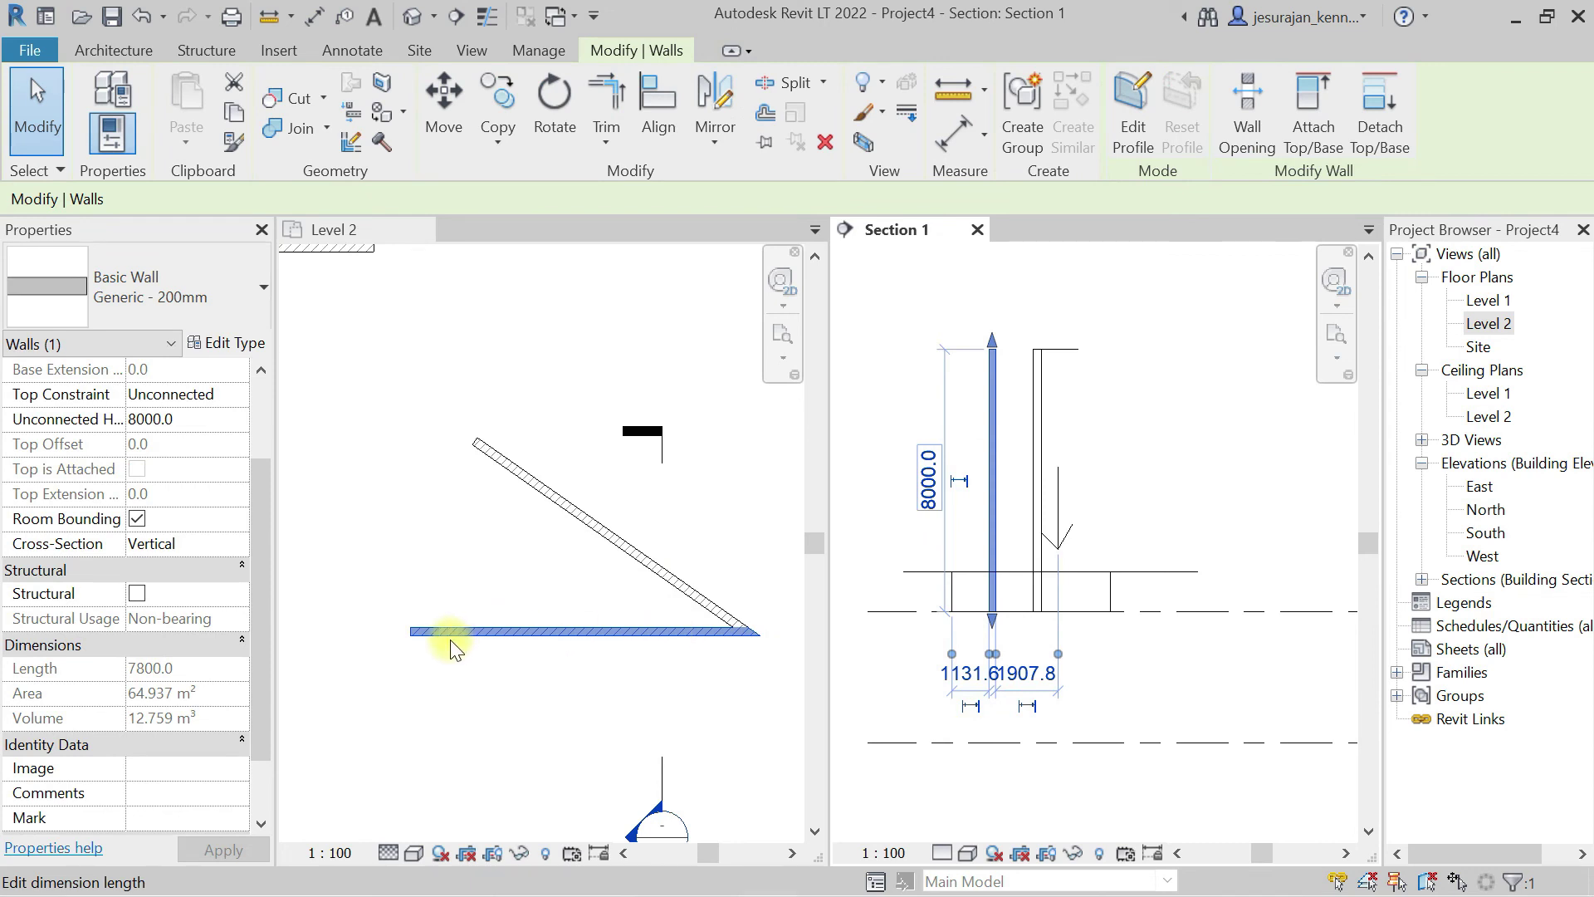
left_click(631, 553)
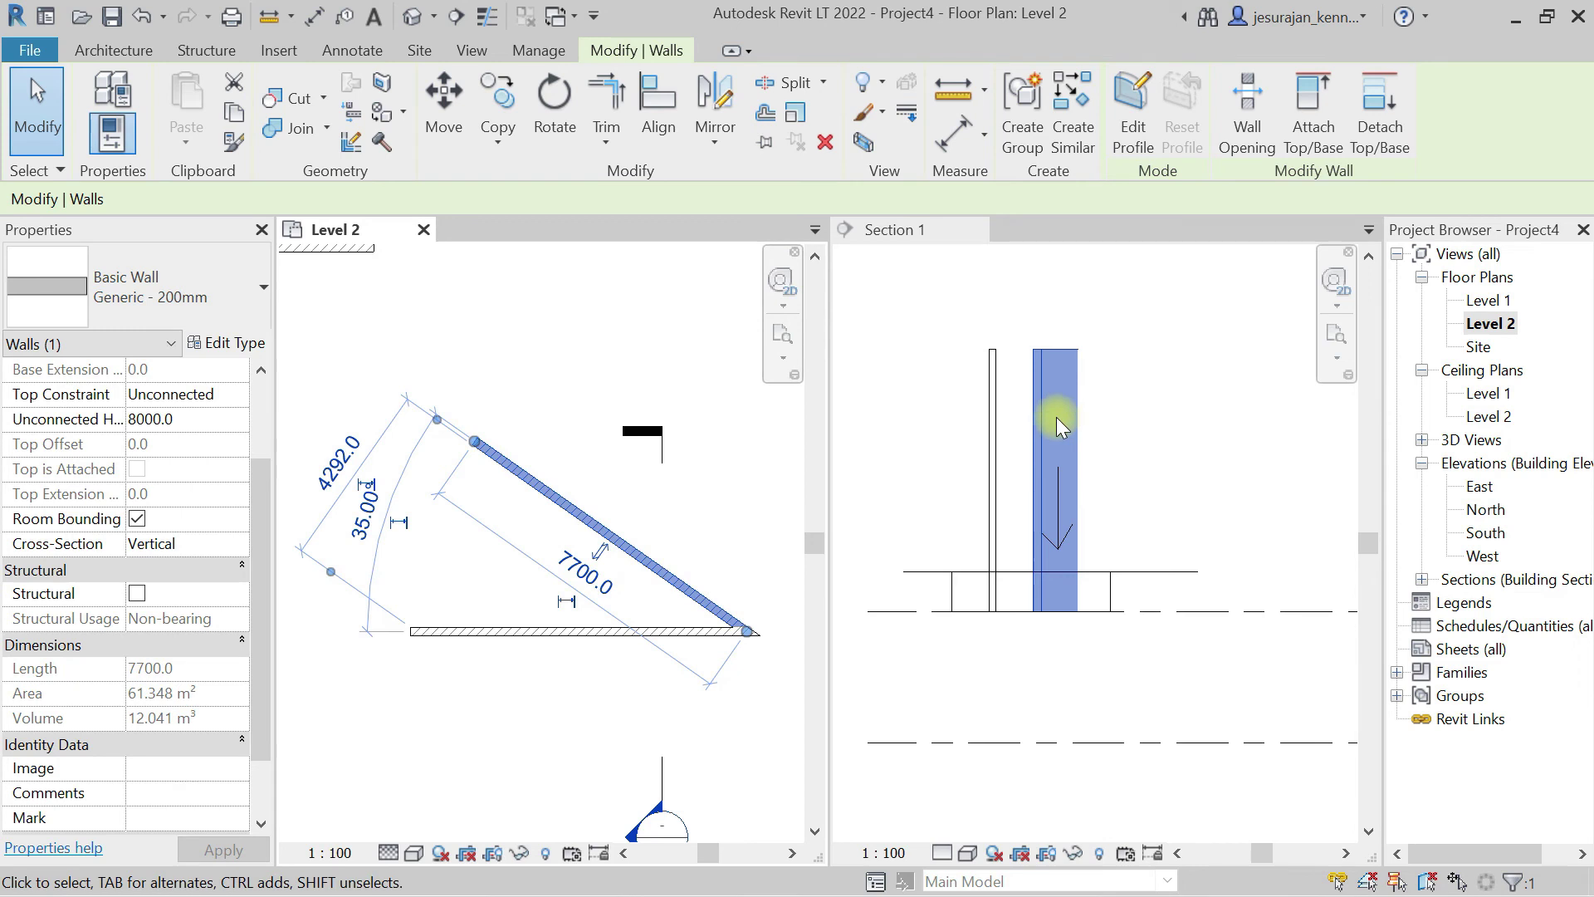
scroll(1117, 399, "up", 1)
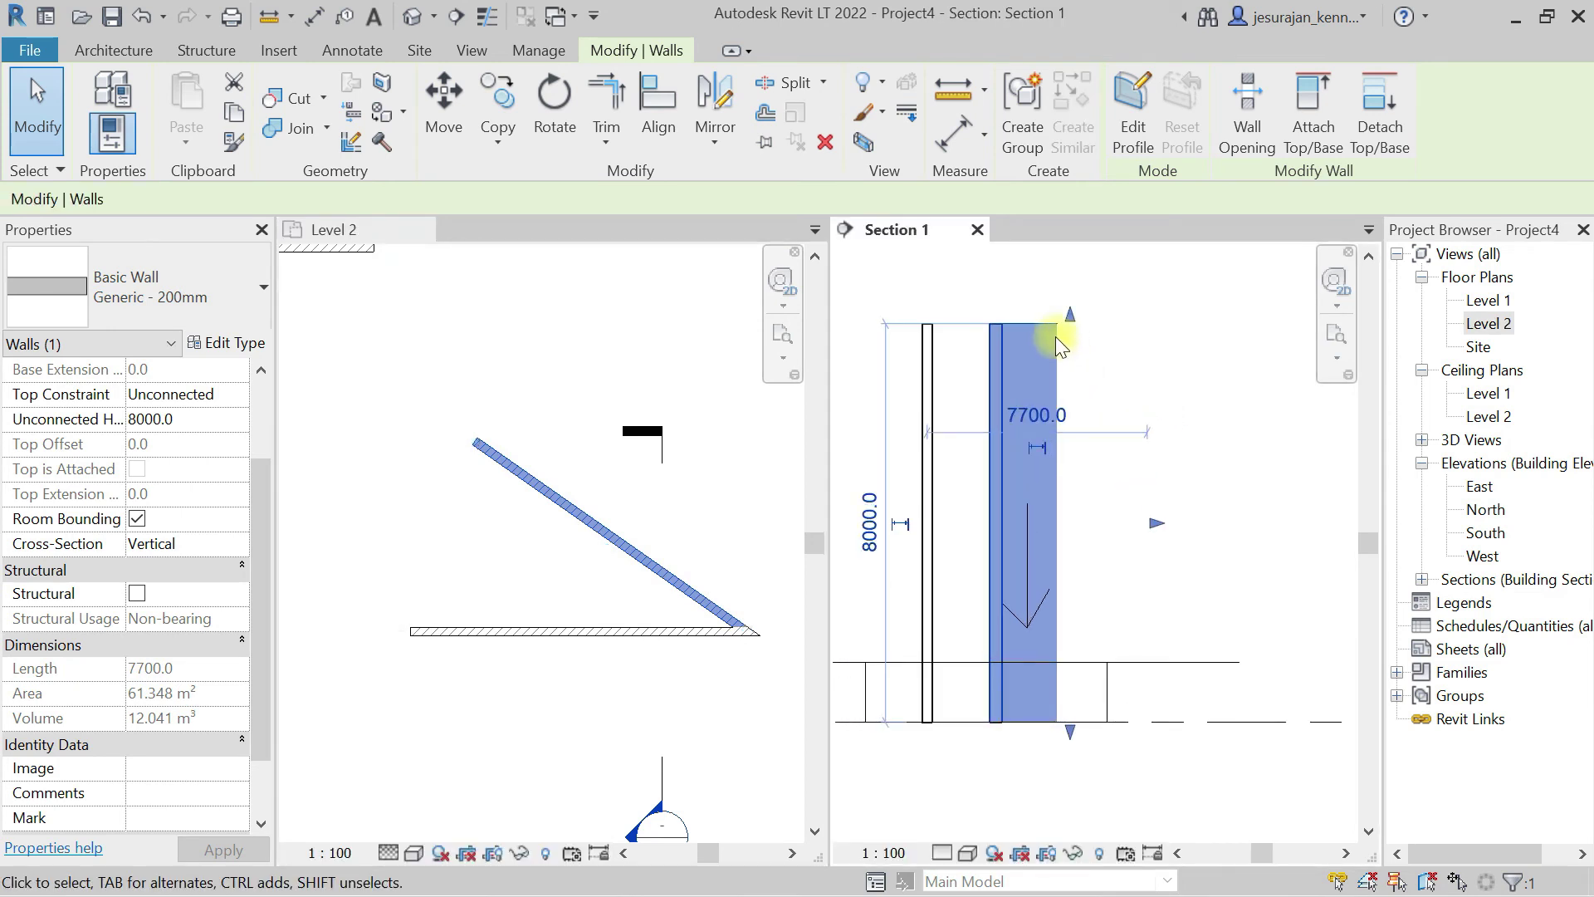
left_click(1129, 408)
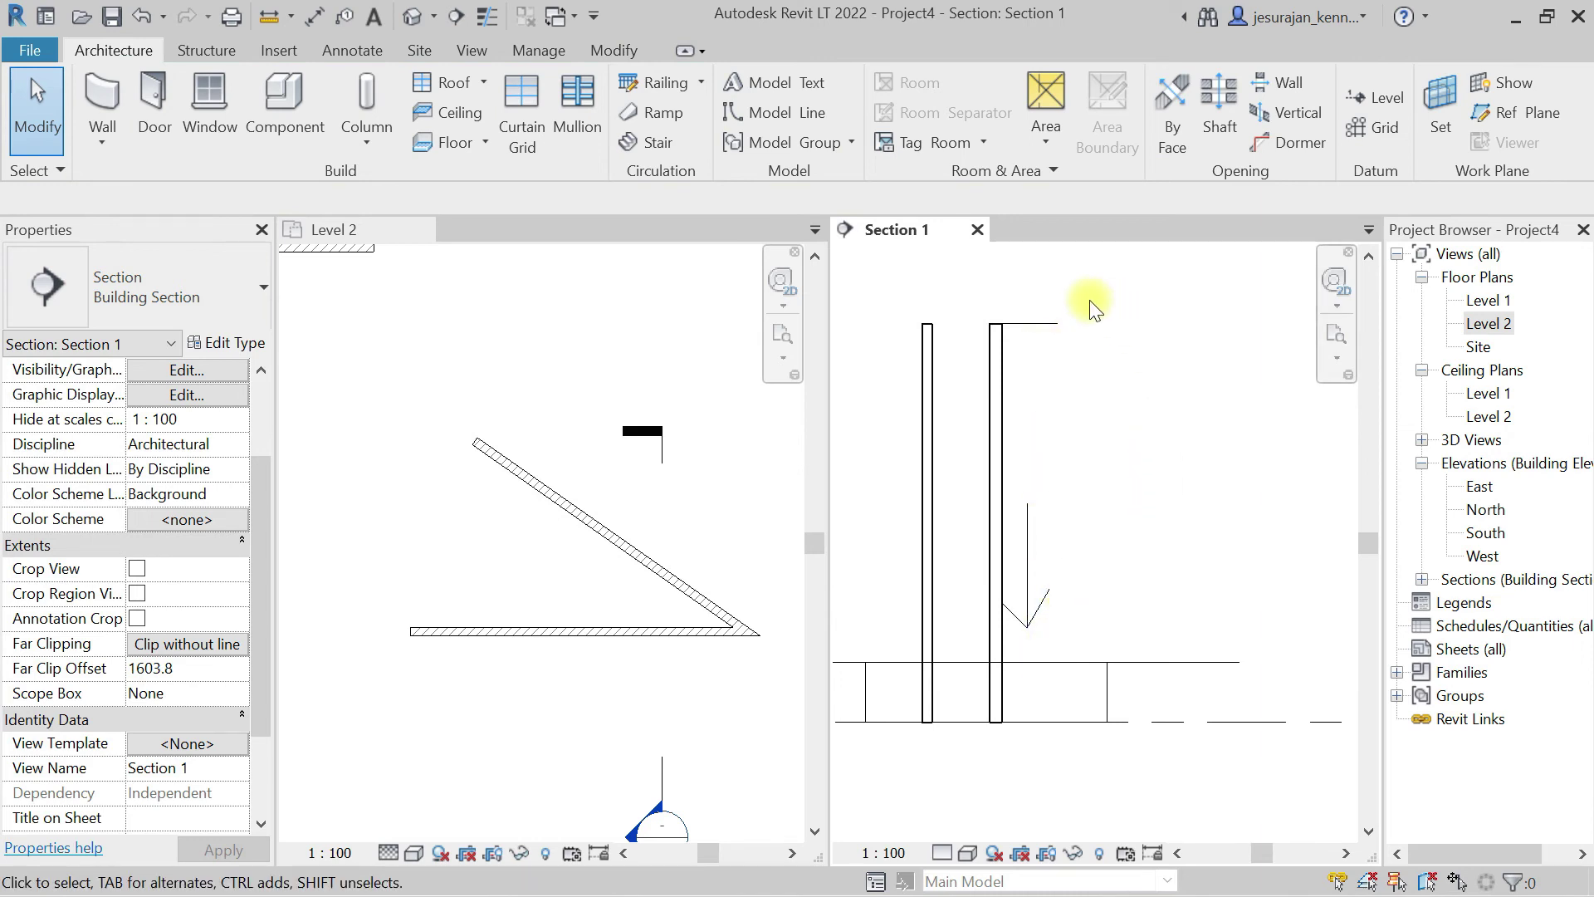
left_click(1147, 366)
Step: Extend the Section 1 far clip boundary in Level 2 to an offset of about 2930 mm
left_click(712, 479)
left_click(661, 495)
scroll(660, 446, "down", 2)
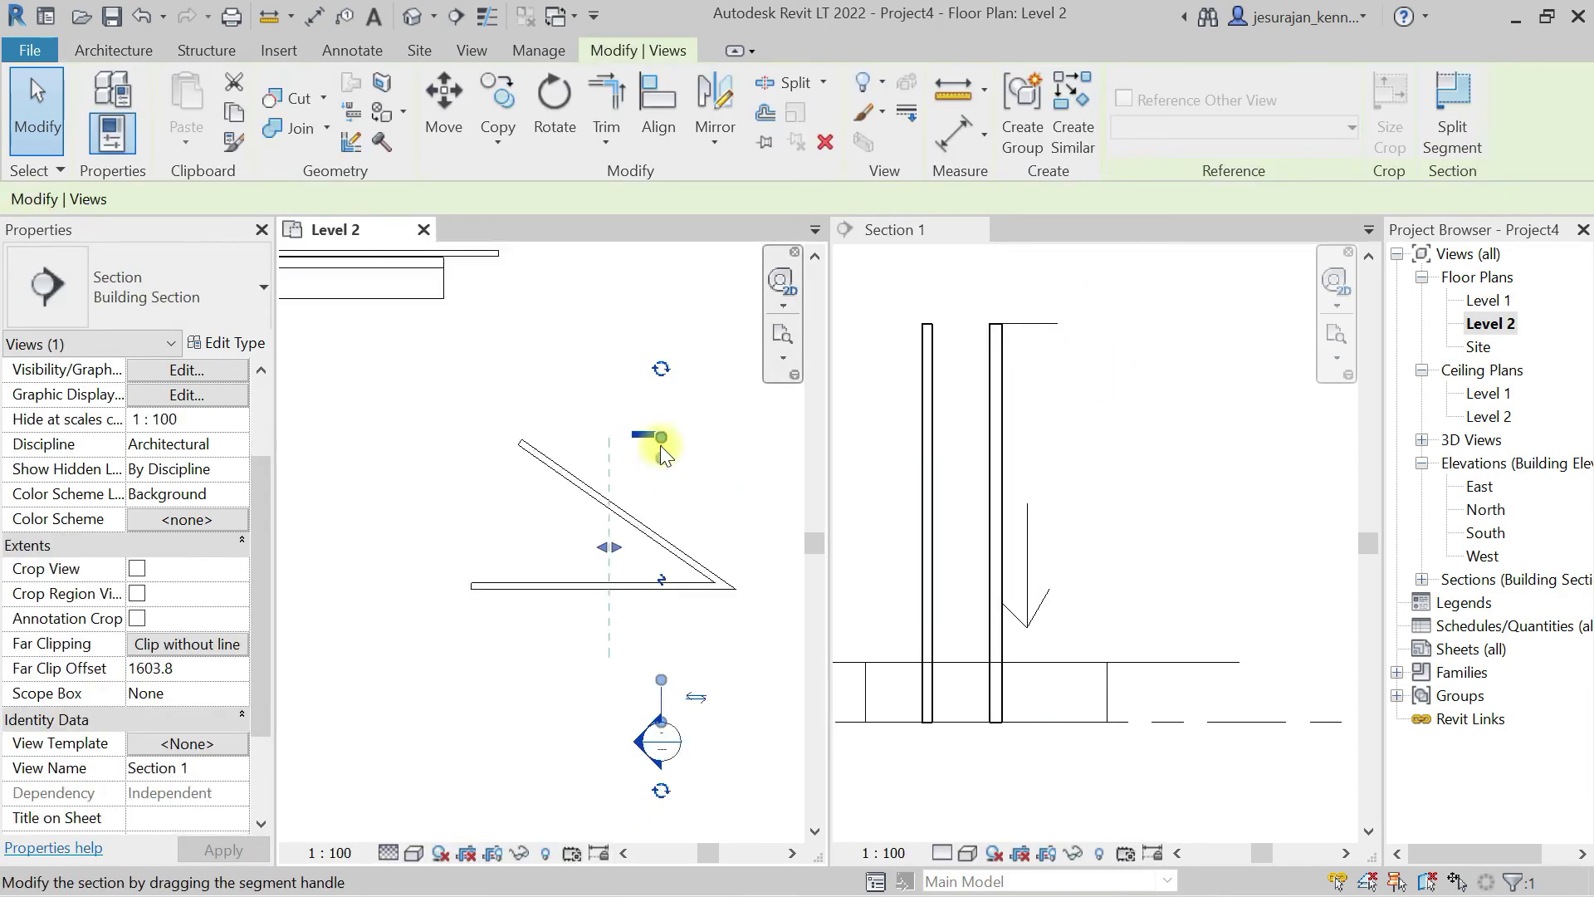
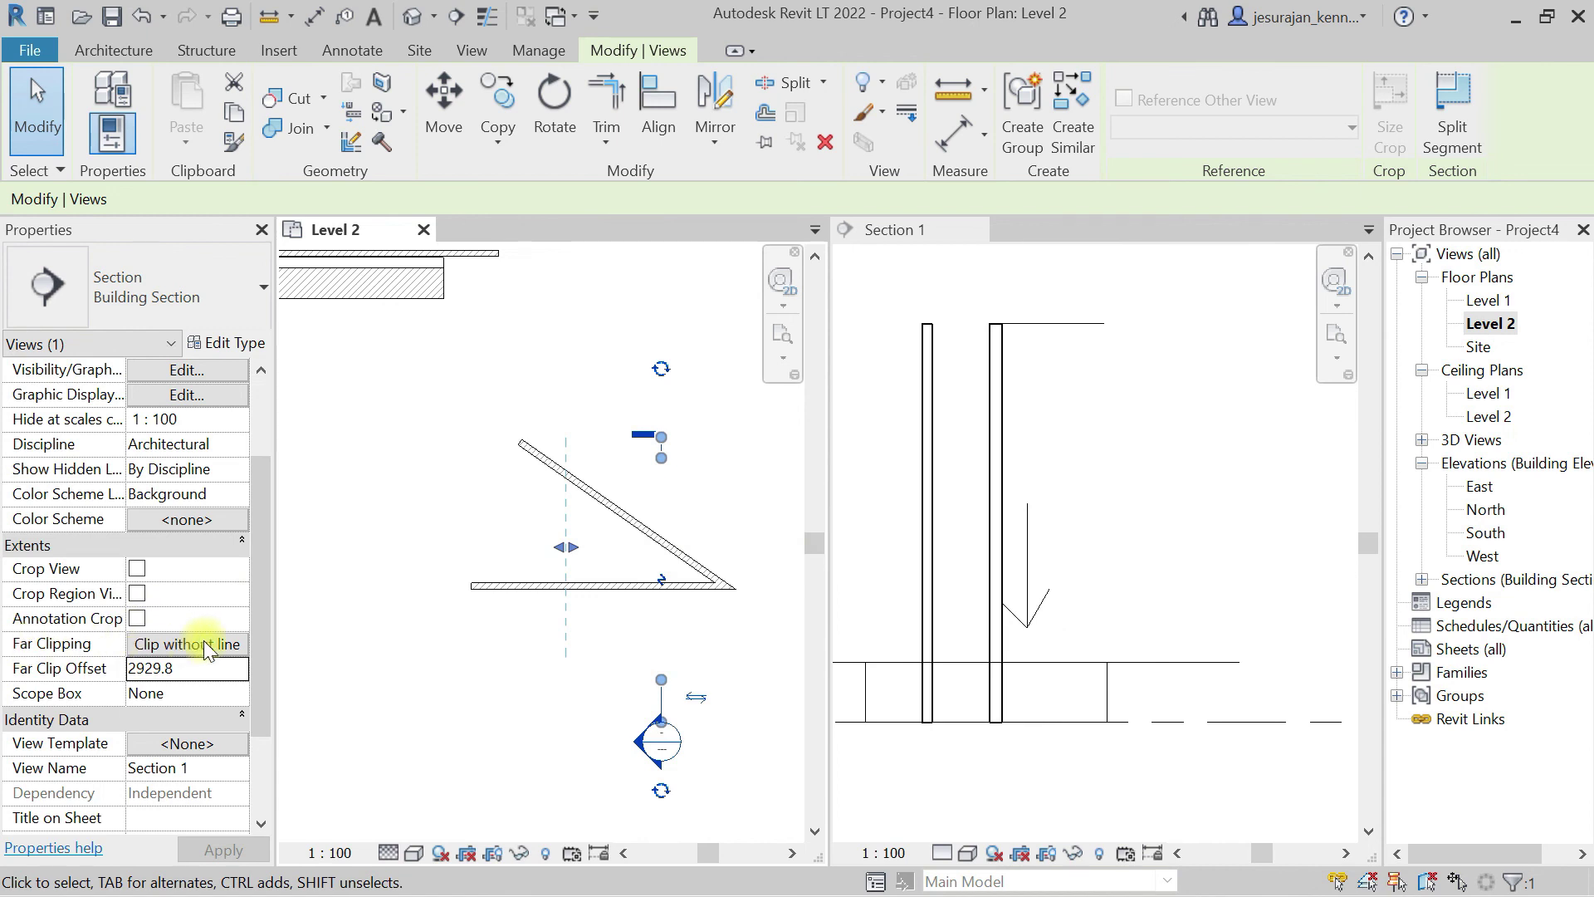
Step: Set Section 1's far clipping to Clip with line
left_click(164, 649)
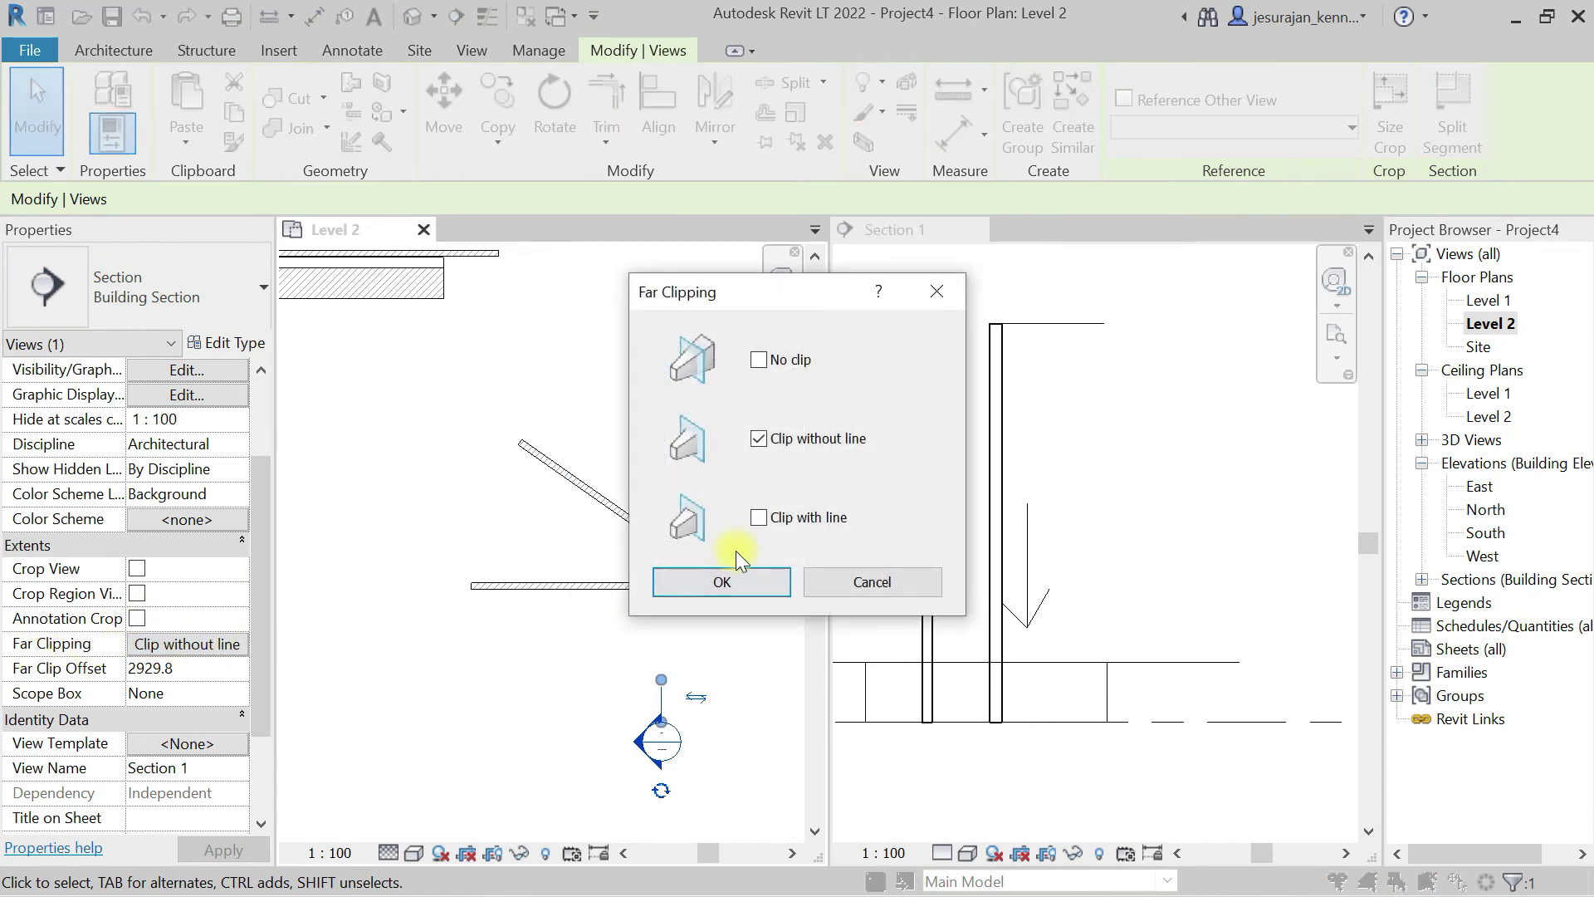
left_click(799, 521)
left_click(724, 583)
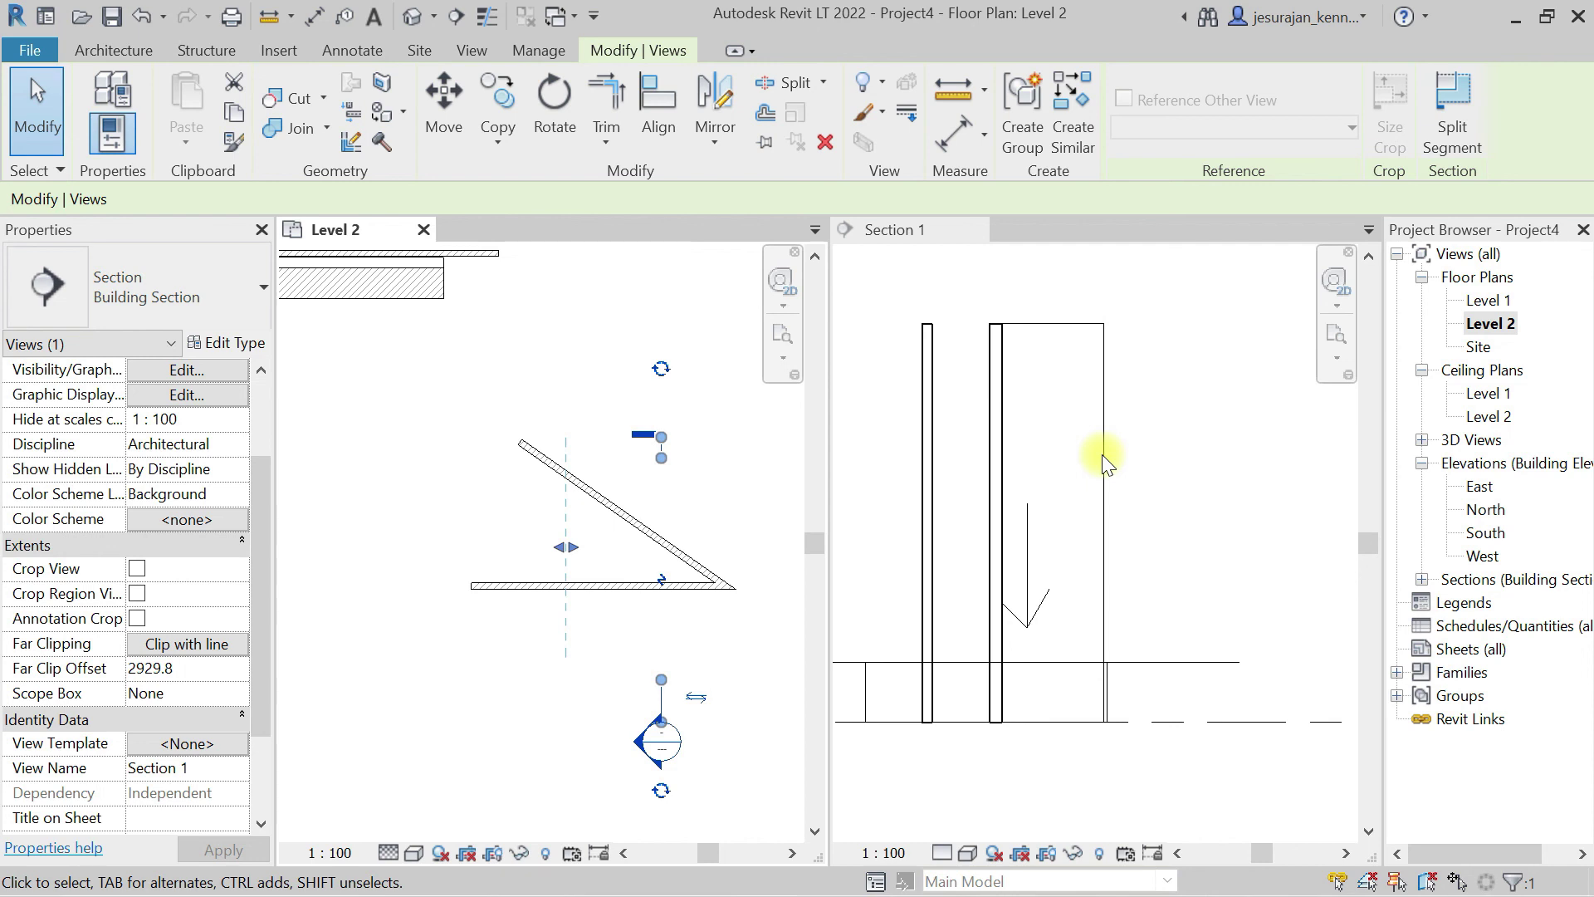
Step: Draw a short vertical thin detail line in Section 1 at the top of the angled wall's far clip line
left_click(1134, 415)
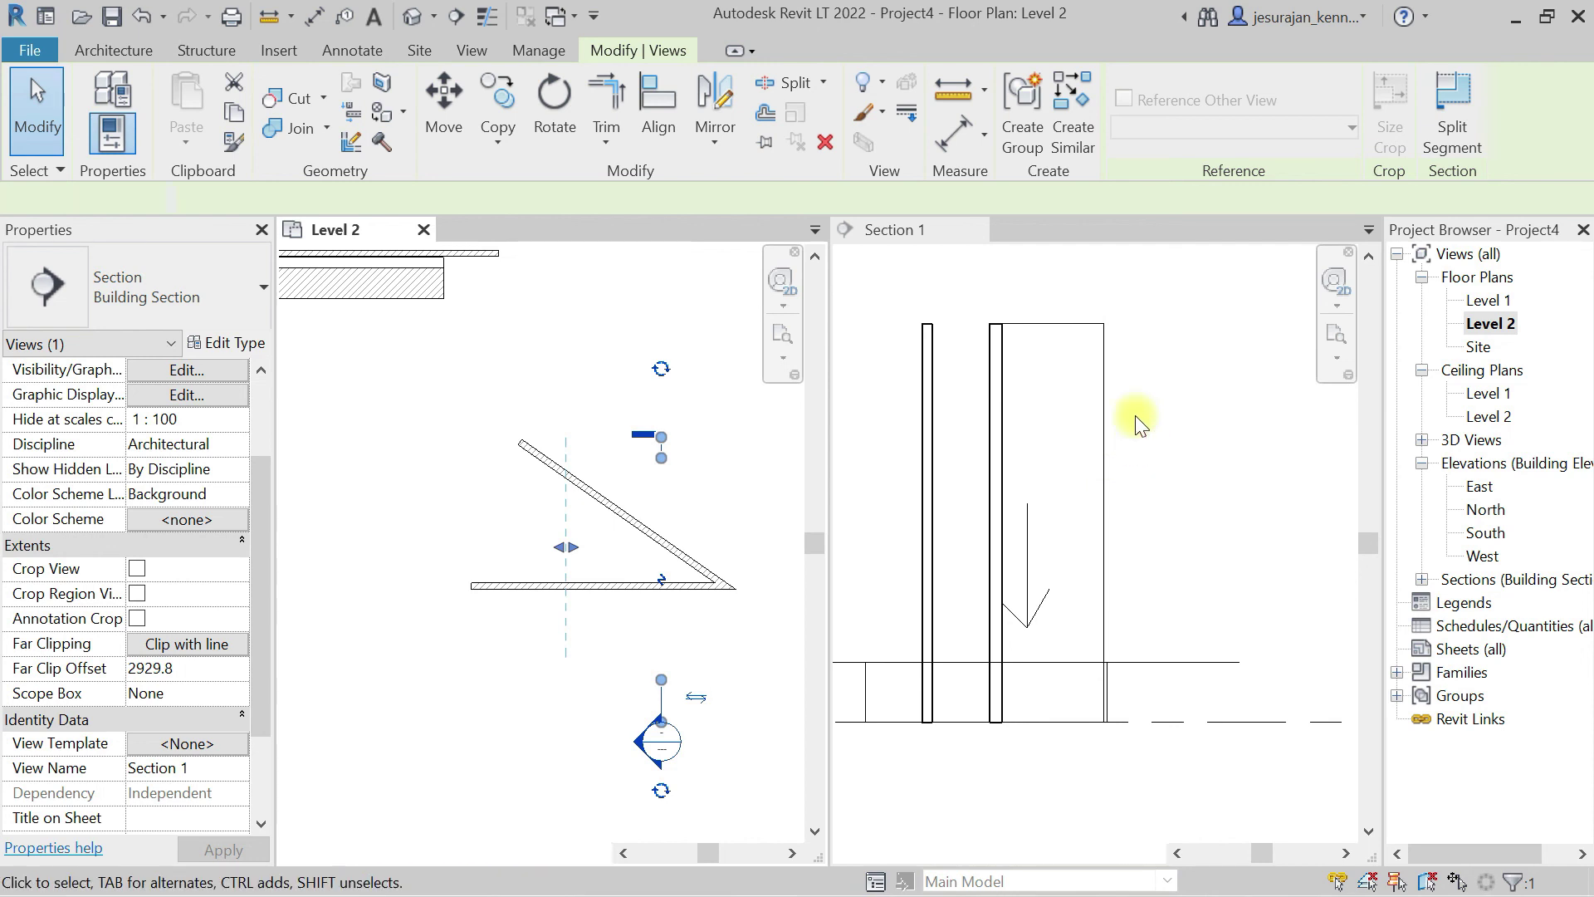
left_click(354, 51)
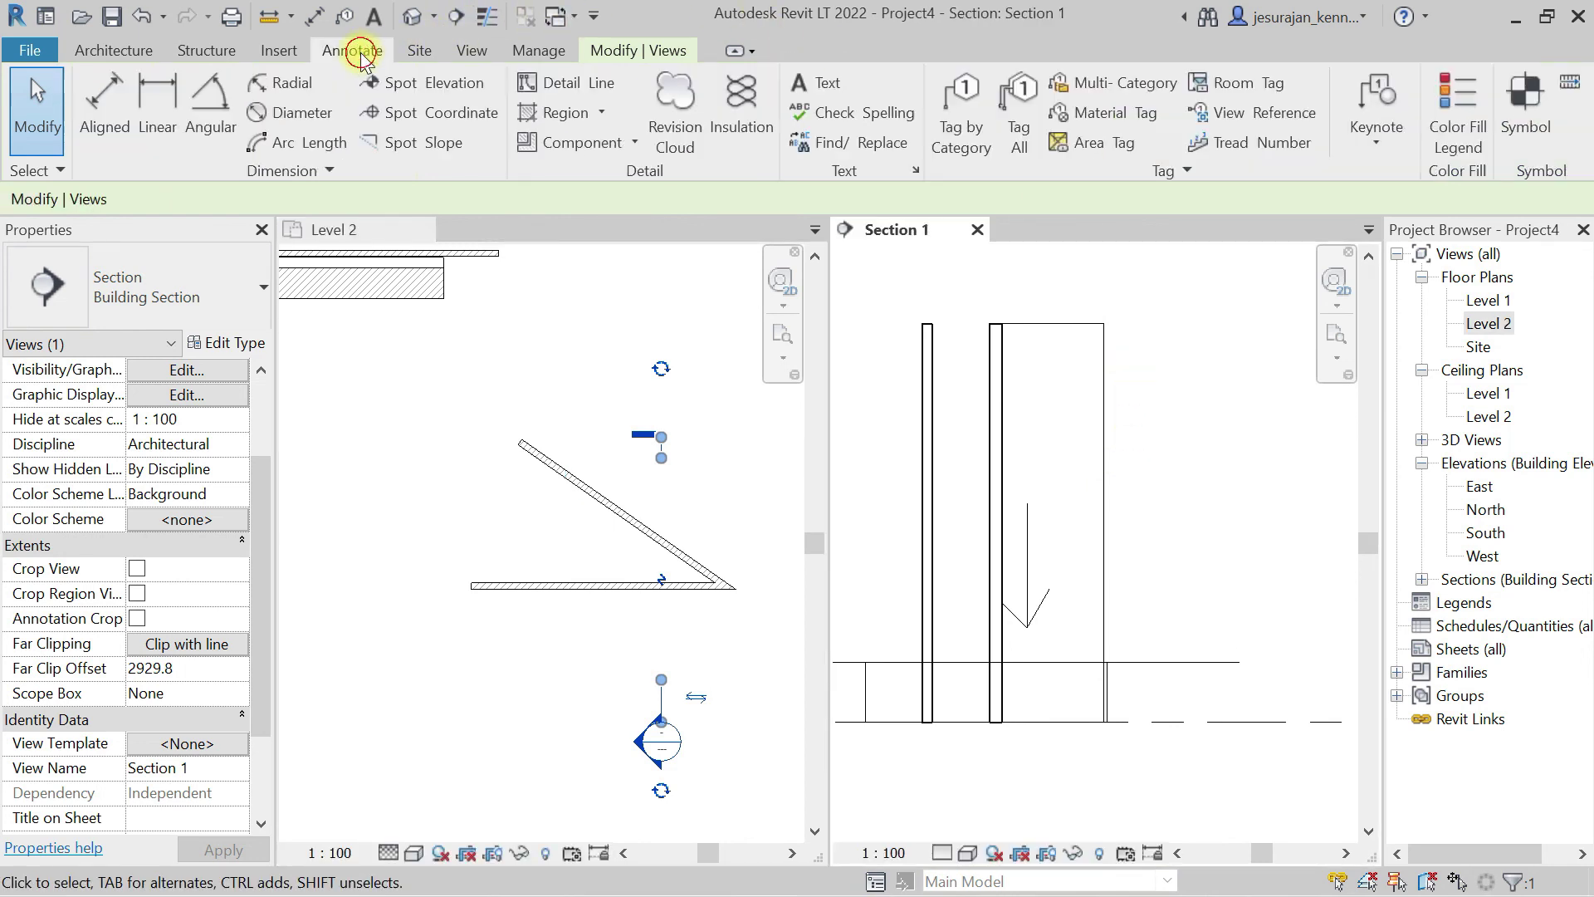
left_click(561, 85)
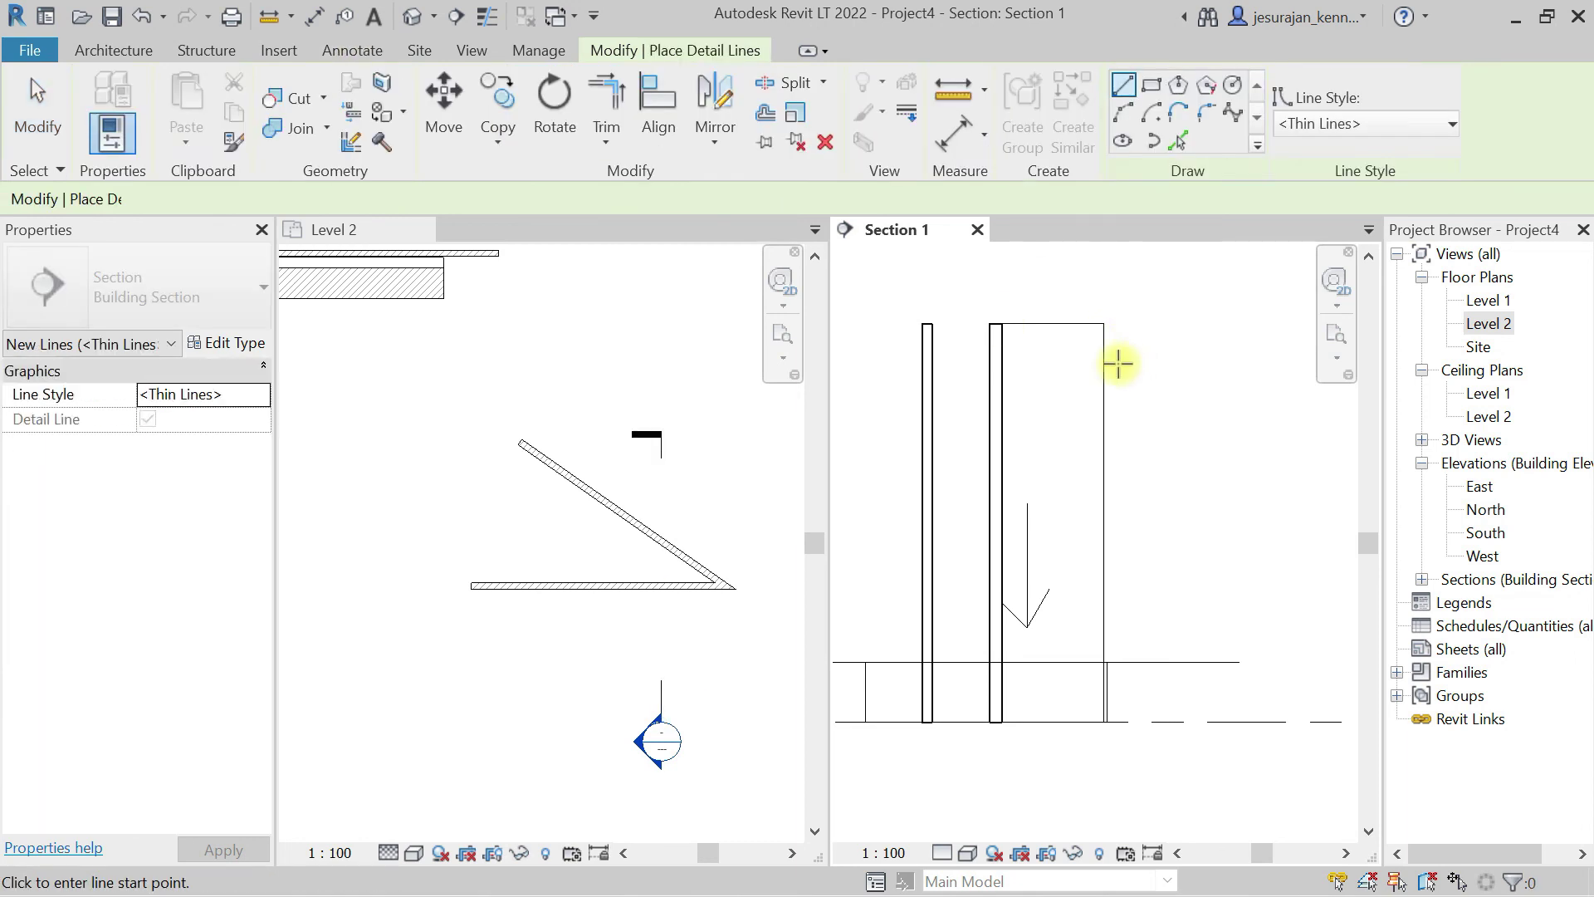
left_click(1107, 258)
key("Escape")
key("Escape")
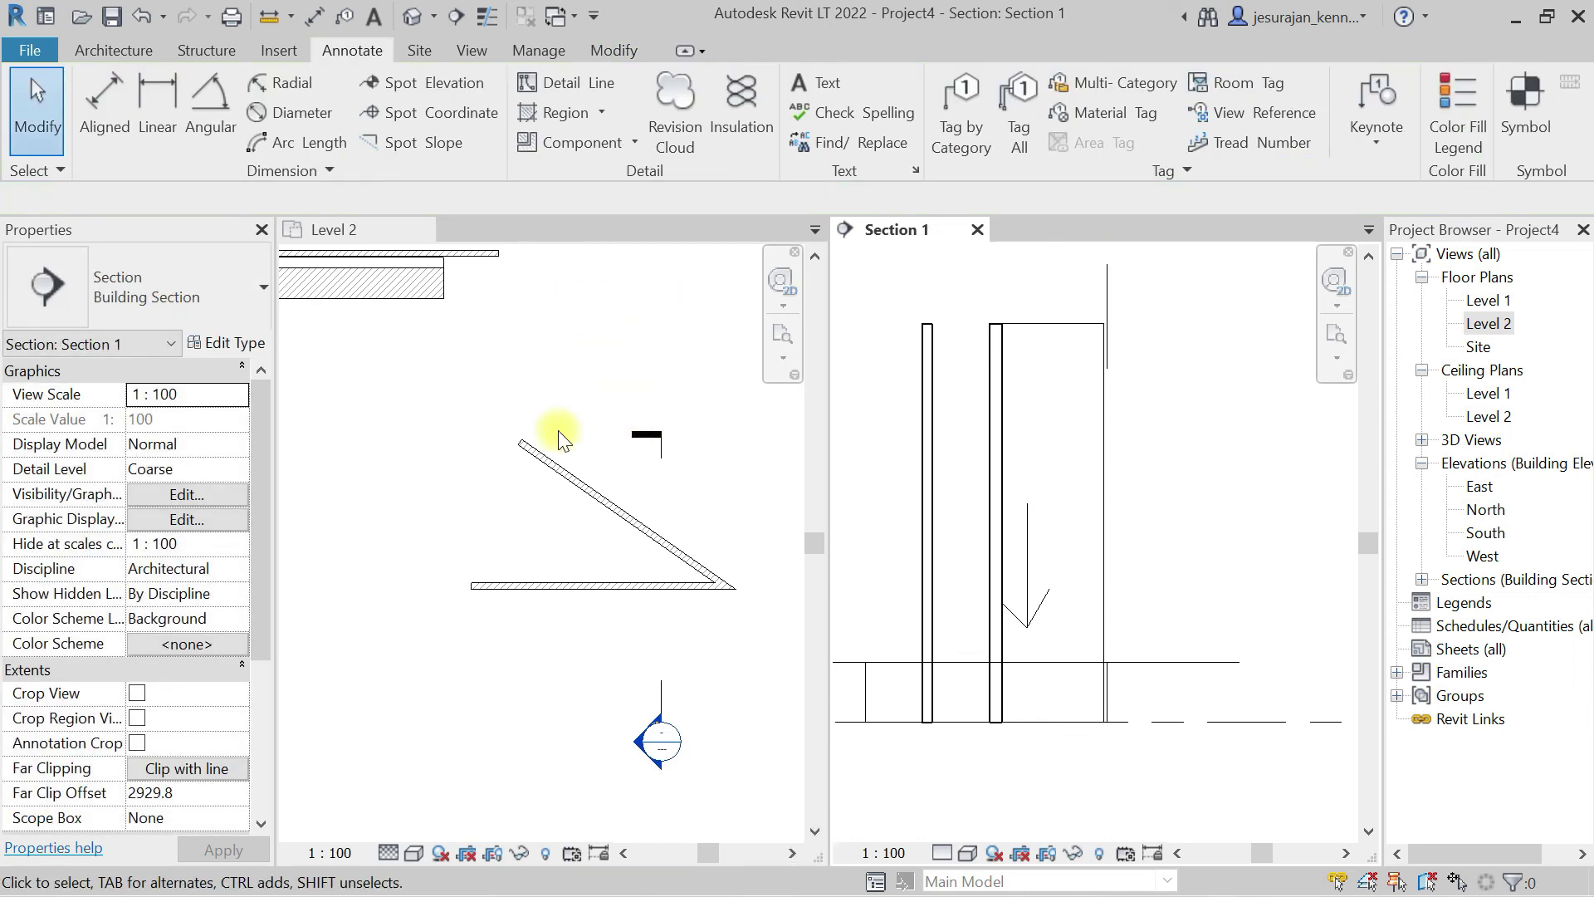
Step: Set Section 1's far clipping to No clip and compare the angled wall's extent with the detail line
left_click(668, 479)
left_click(666, 480)
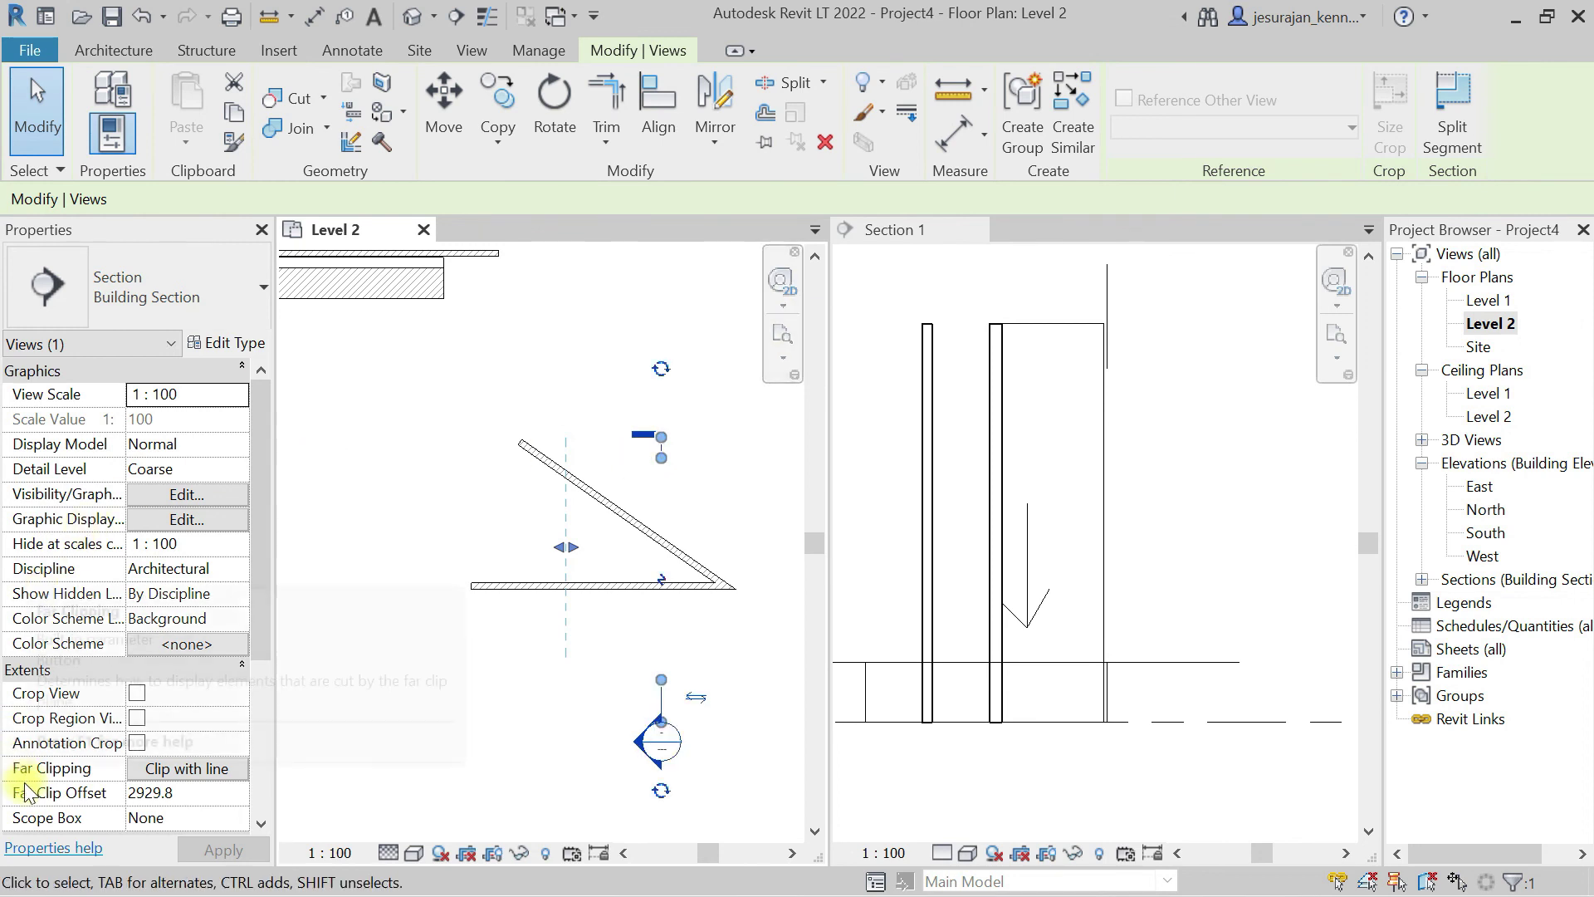
left_click(197, 771)
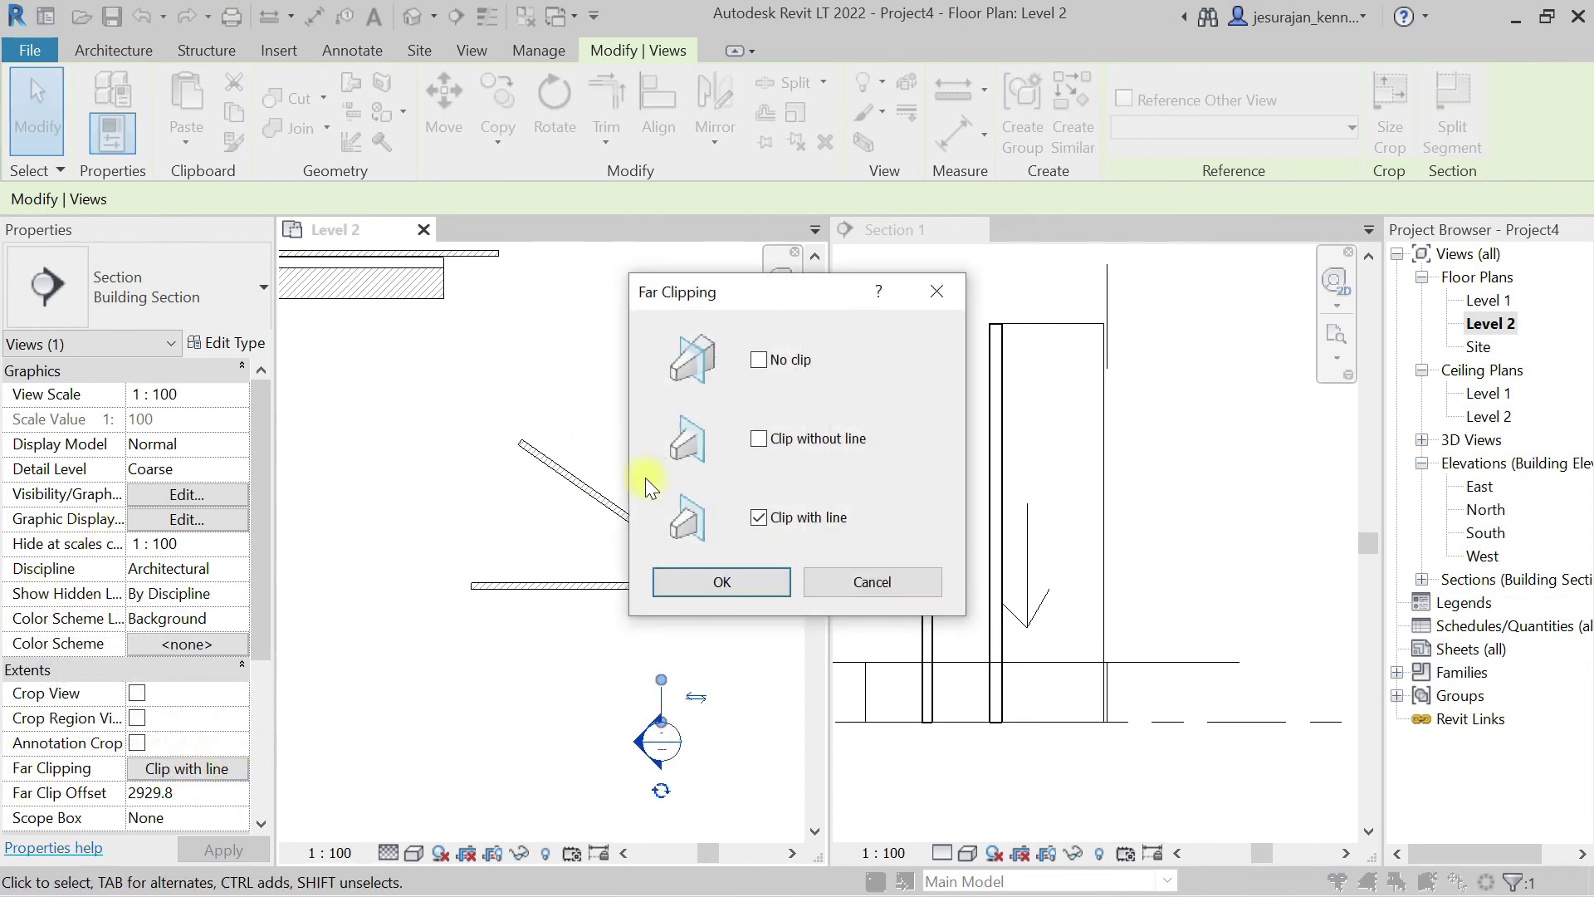
left_click(758, 360)
left_click(681, 581)
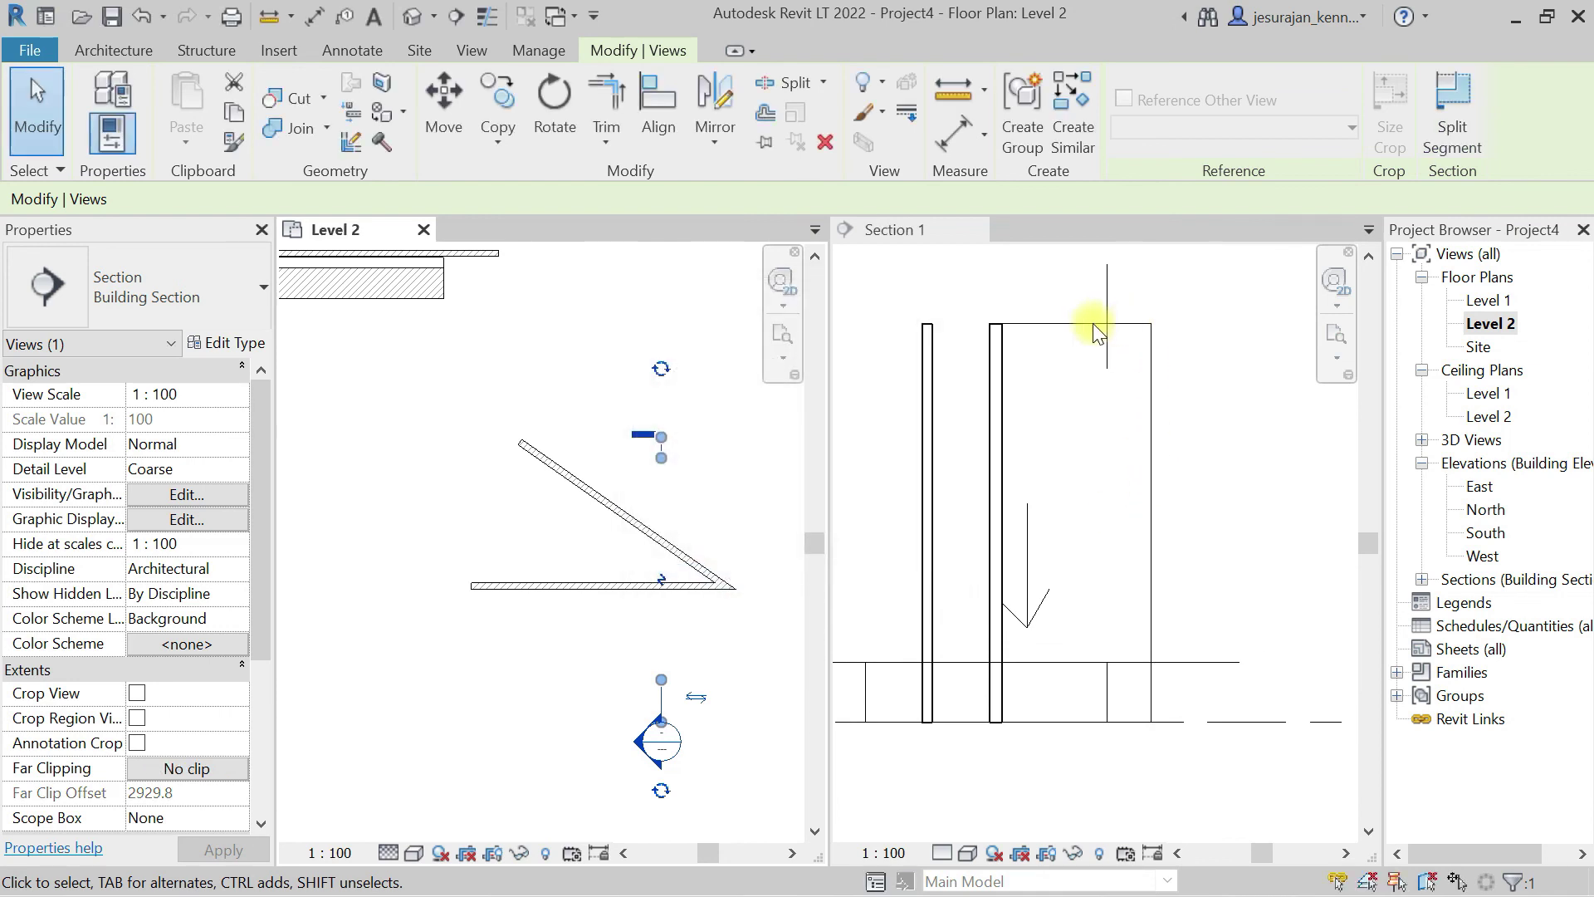
left_click(1140, 338)
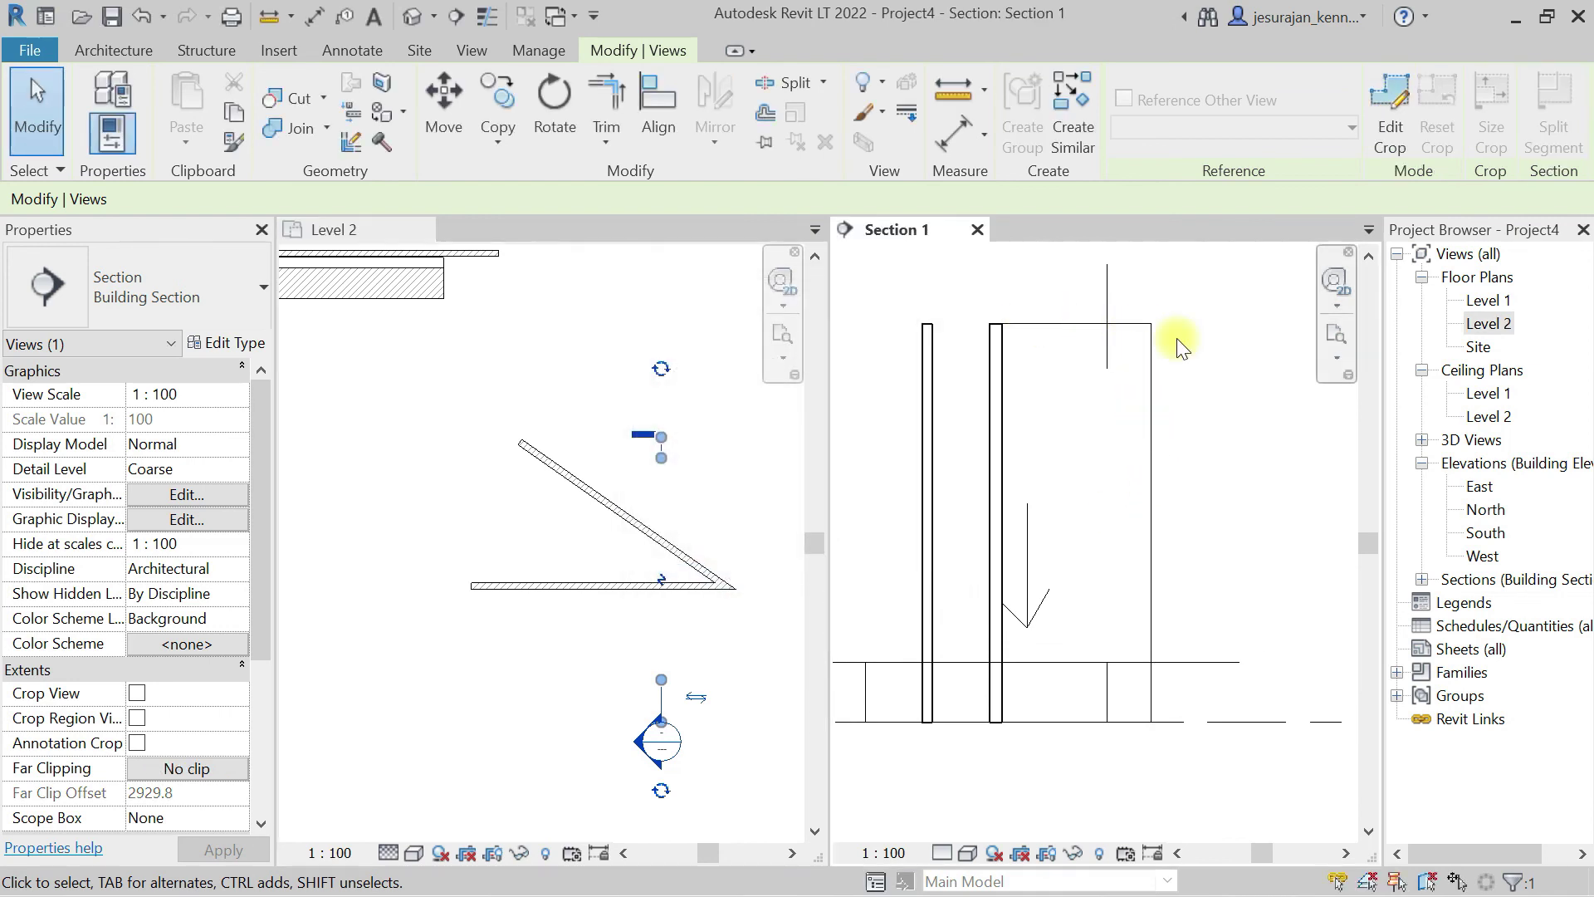